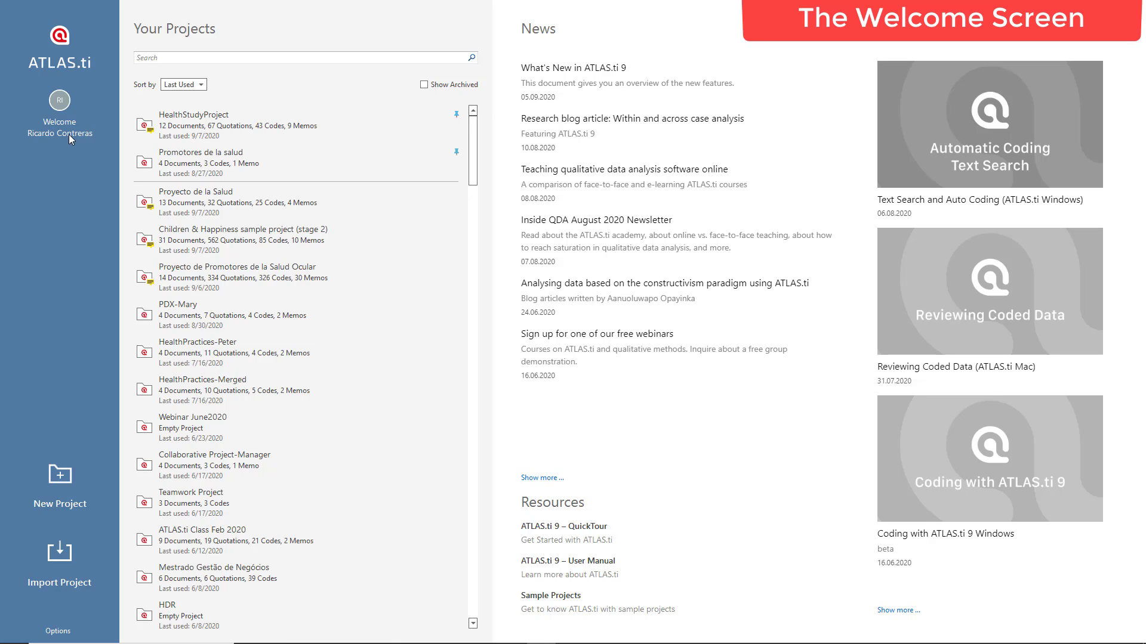
# - Review the account details and the application preferences from the welcome screen, returning to the project list
pyautogui.click(61, 103)
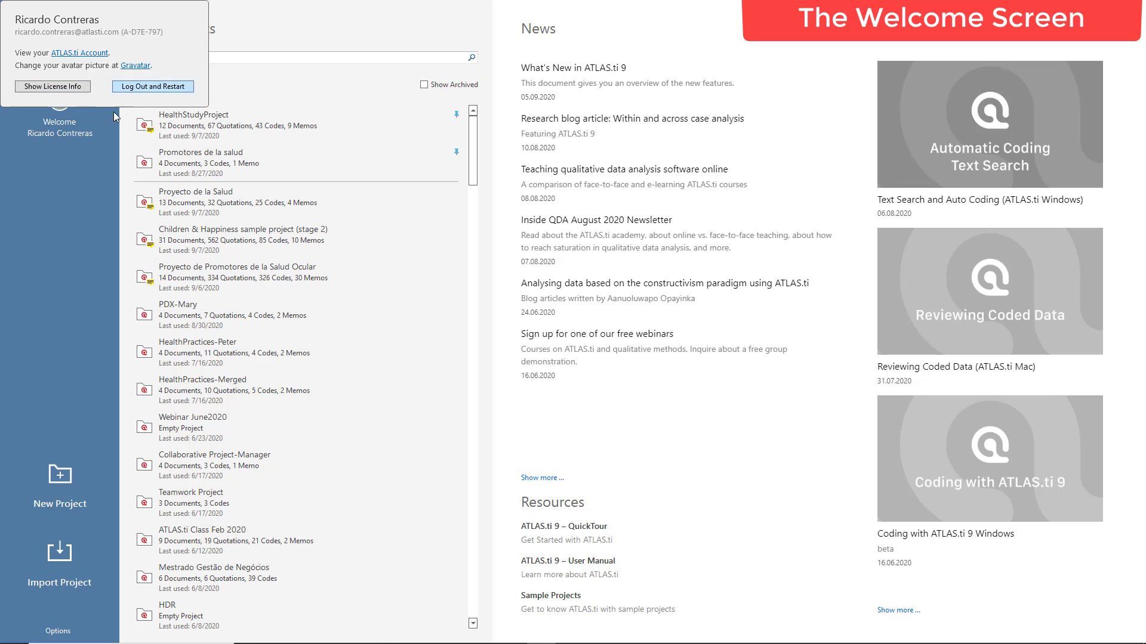
pyautogui.click(53, 242)
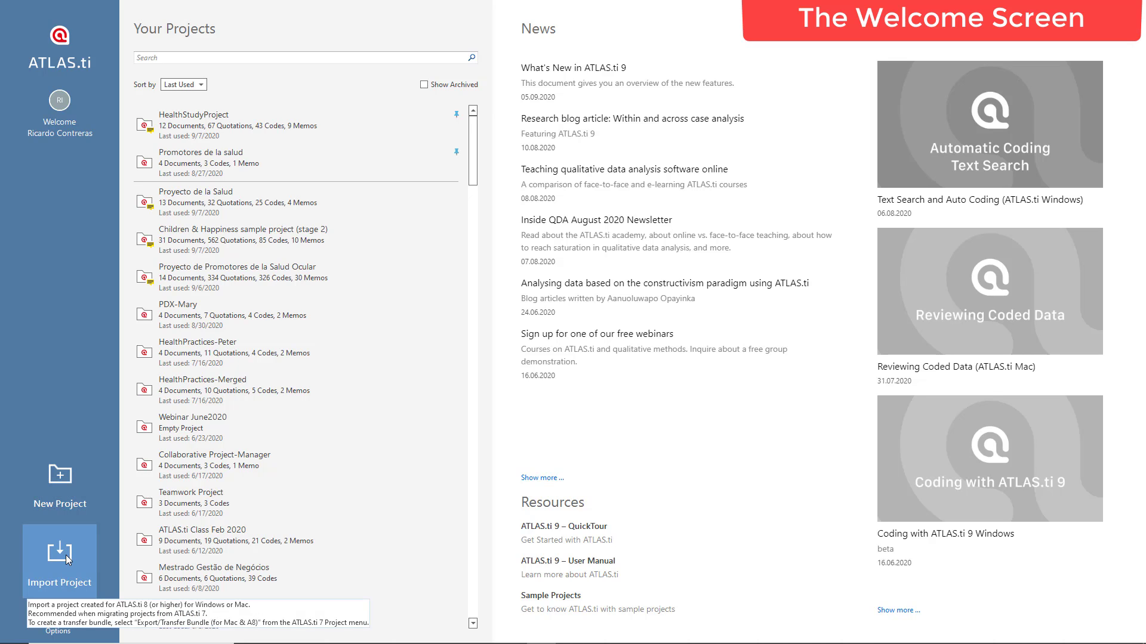
pyautogui.click(58, 633)
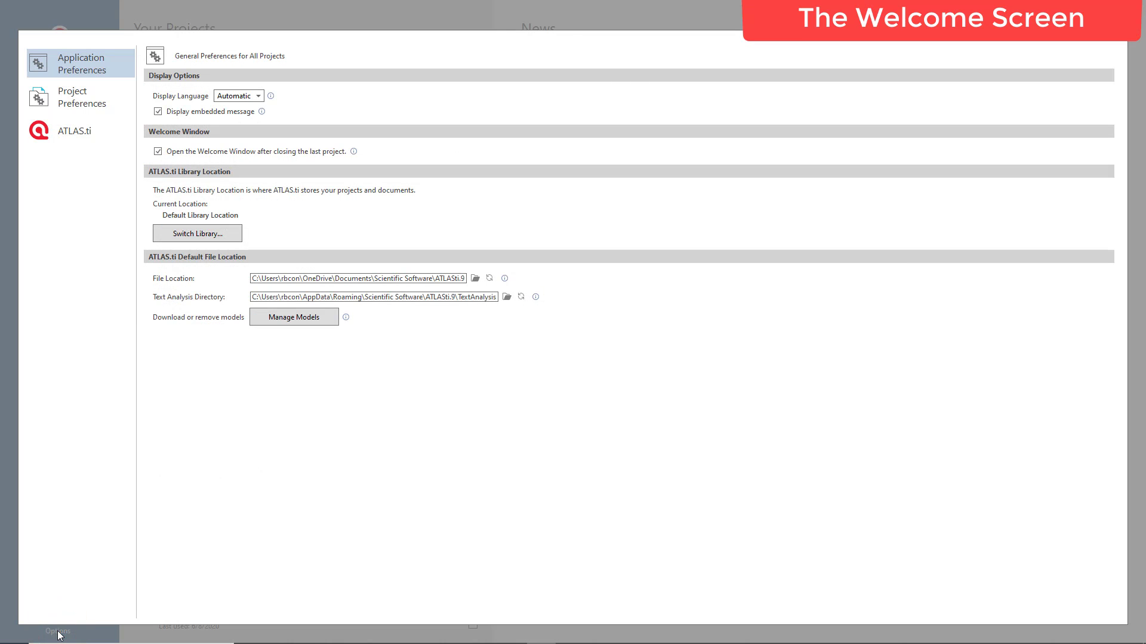
pyautogui.moveTo(160, 300)
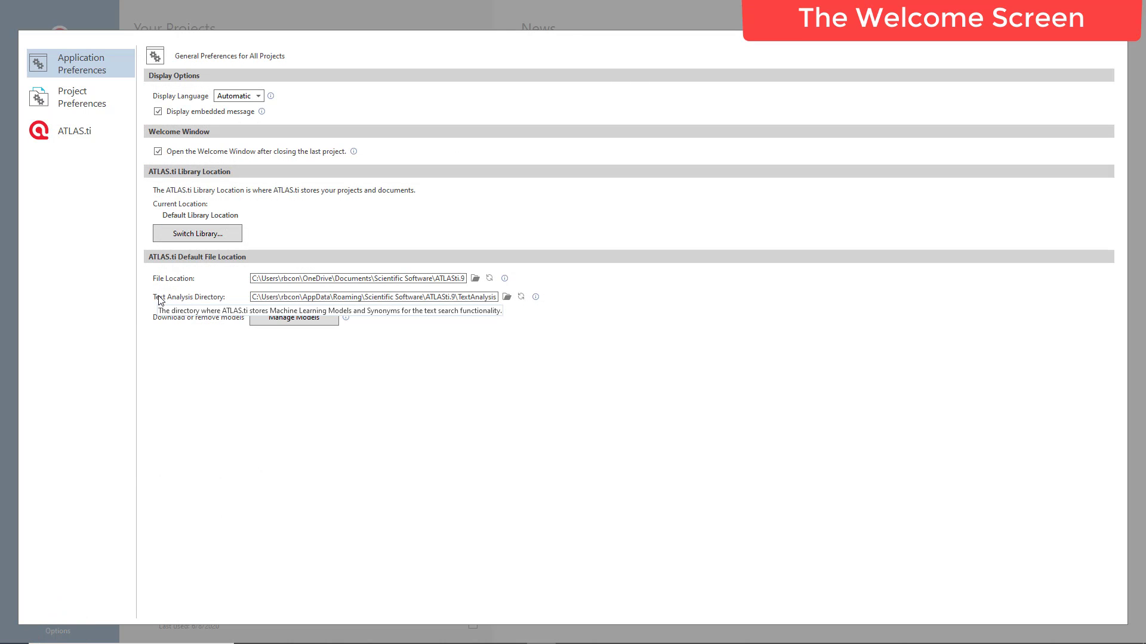
pyautogui.click(1123, 40)
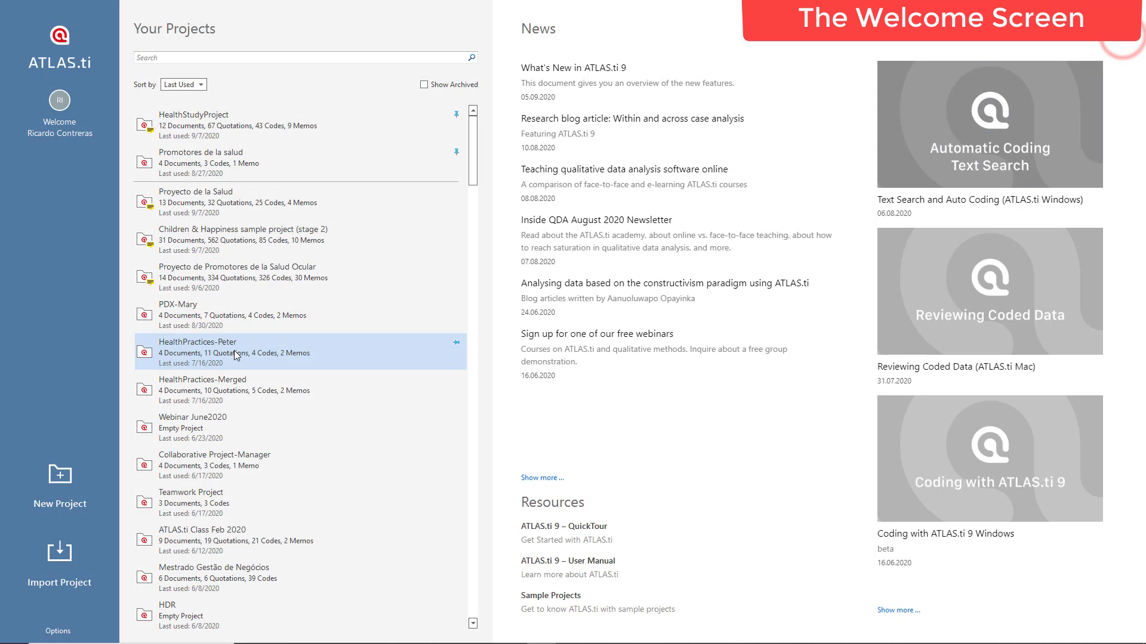
pyautogui.moveTo(236, 355)
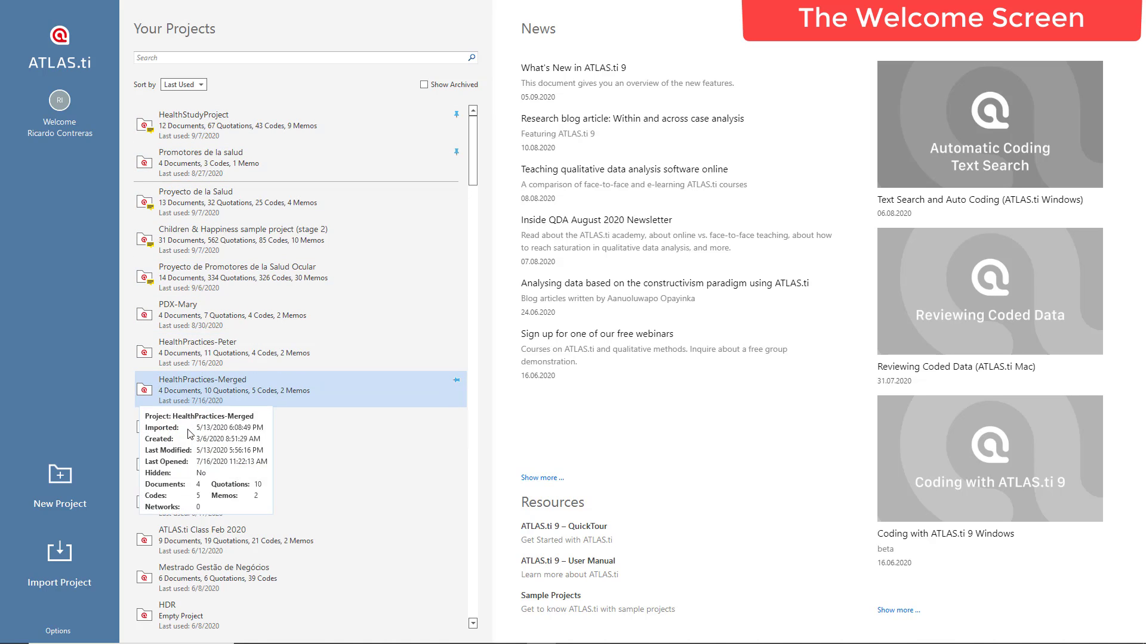
pyautogui.moveTo(186, 447)
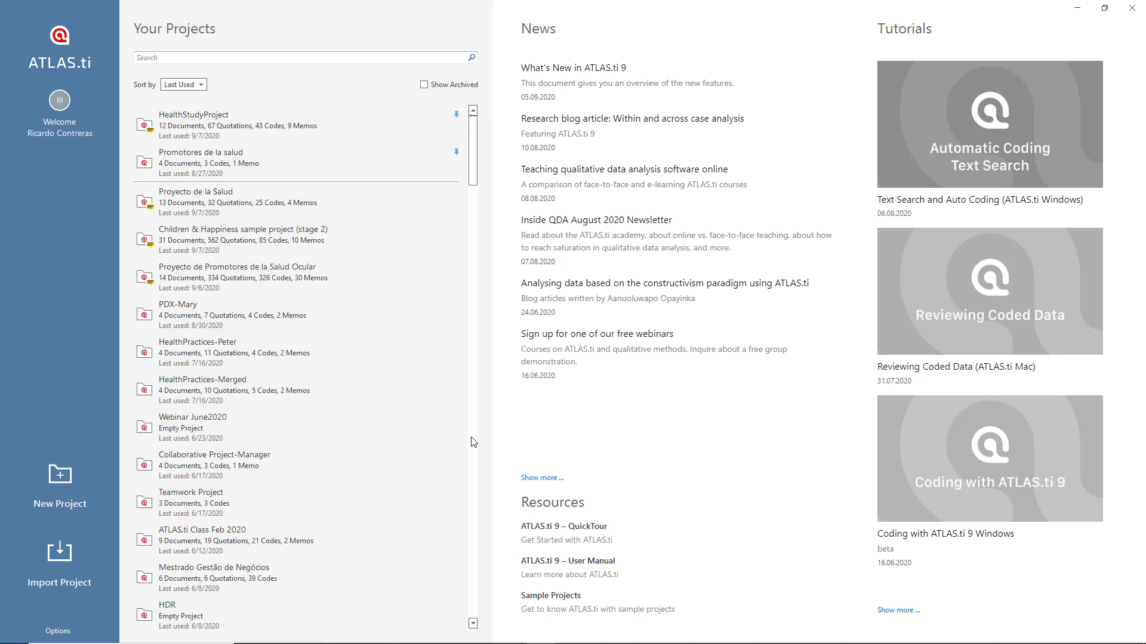
# - Start a new project and name it "Webinar Sept 8th 2020"
pyautogui.click(64, 491)
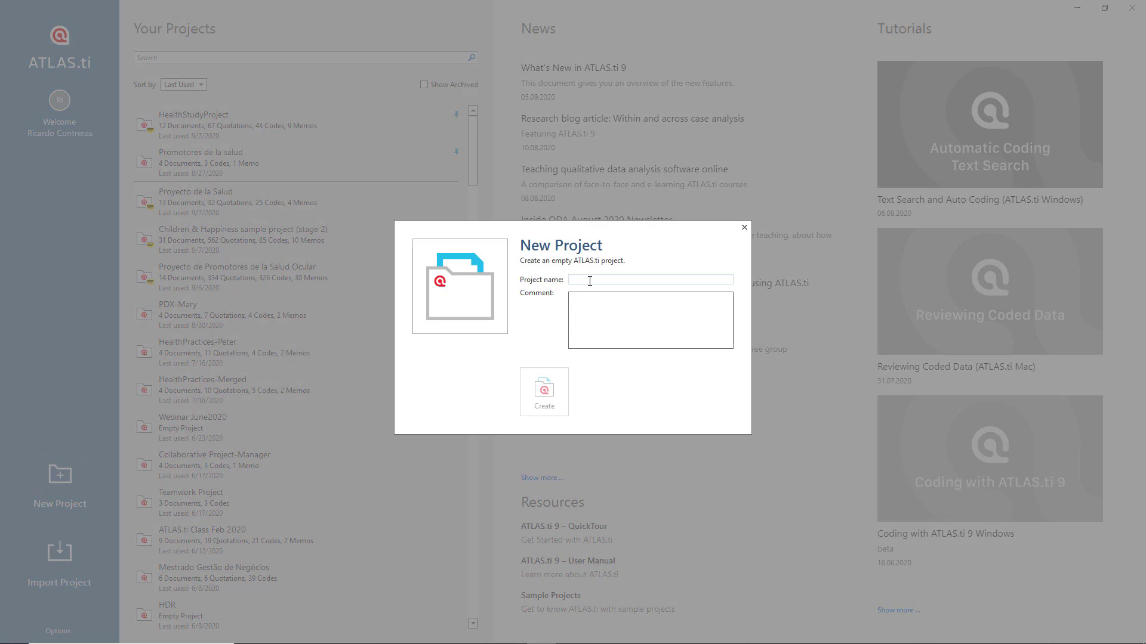
pyautogui.click(590, 281)
pyautogui.write('Wevinar Sept')
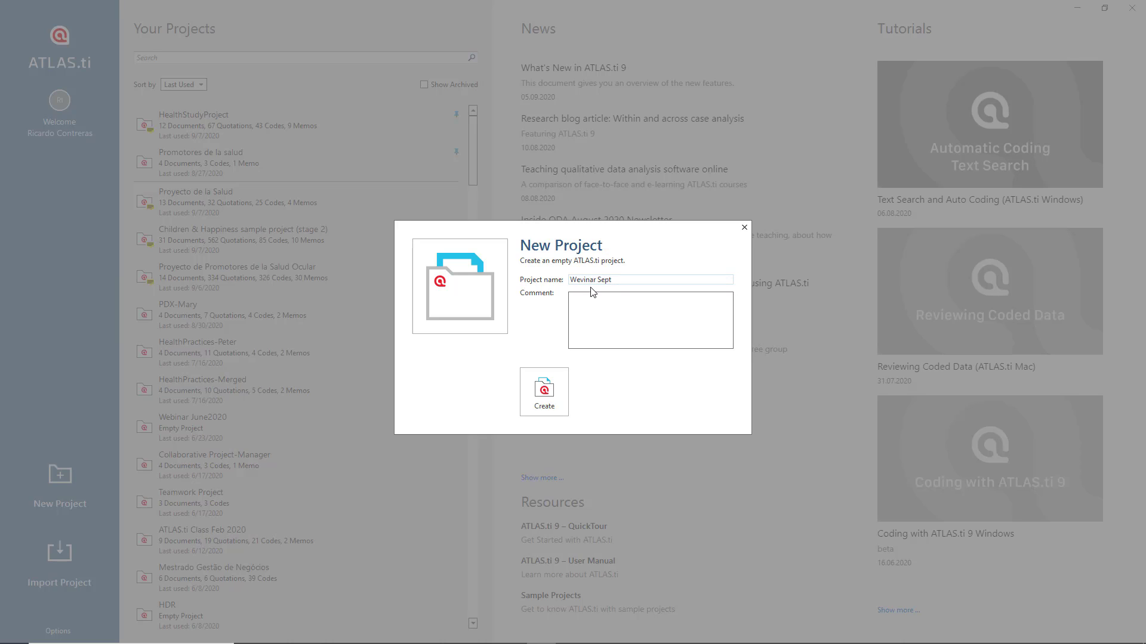
pyautogui.write(' 8th 2020')
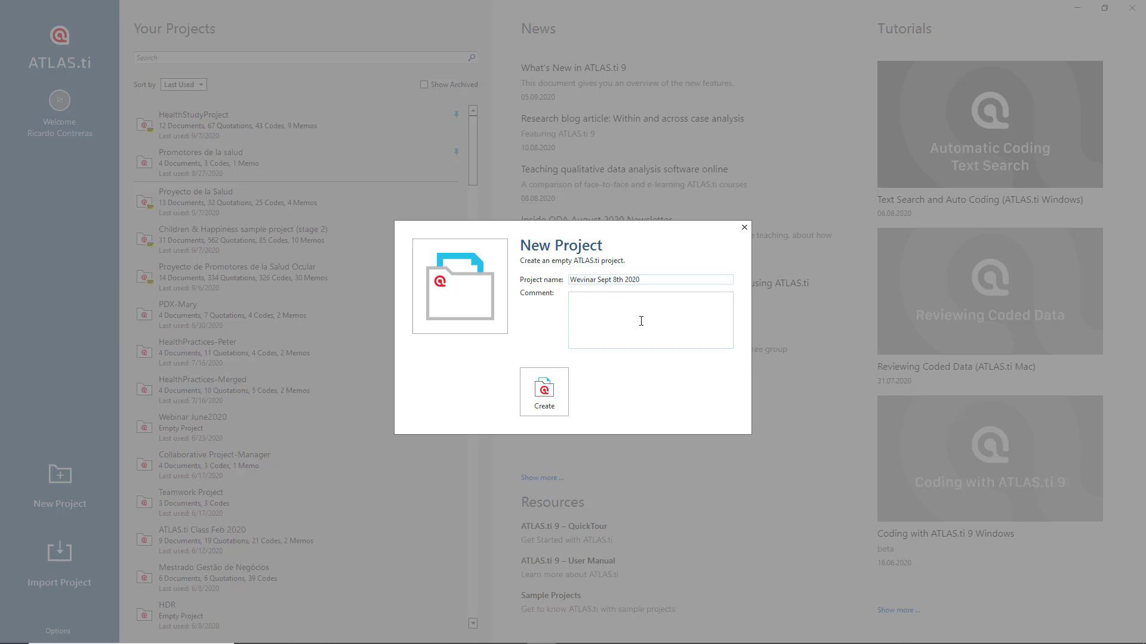
pyautogui.click(641, 321)
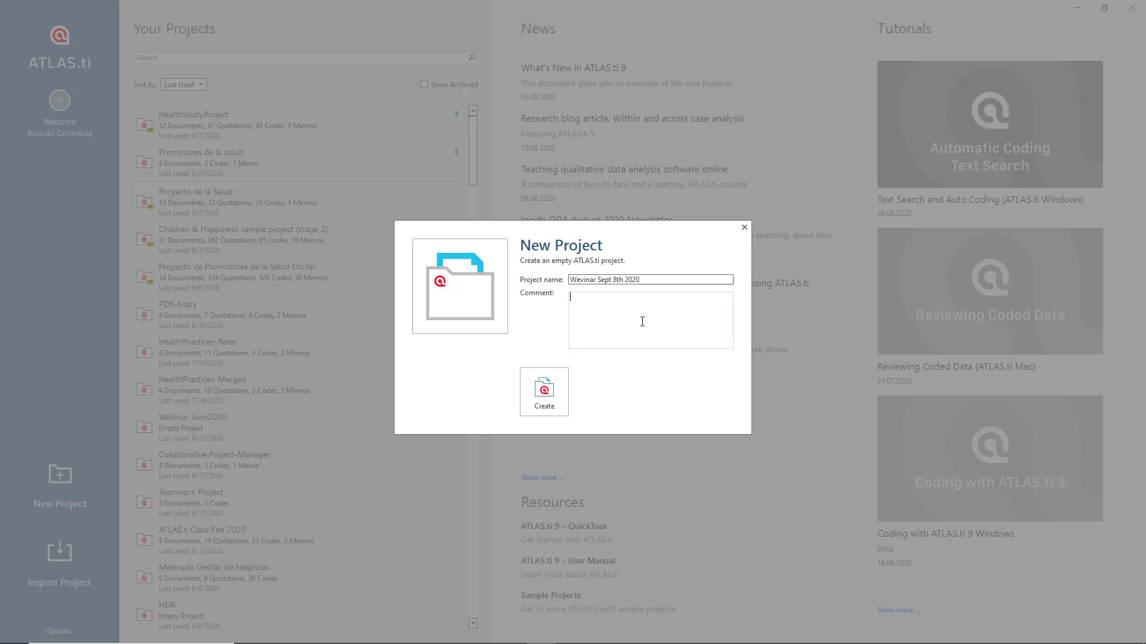
pyautogui.click(590, 280)
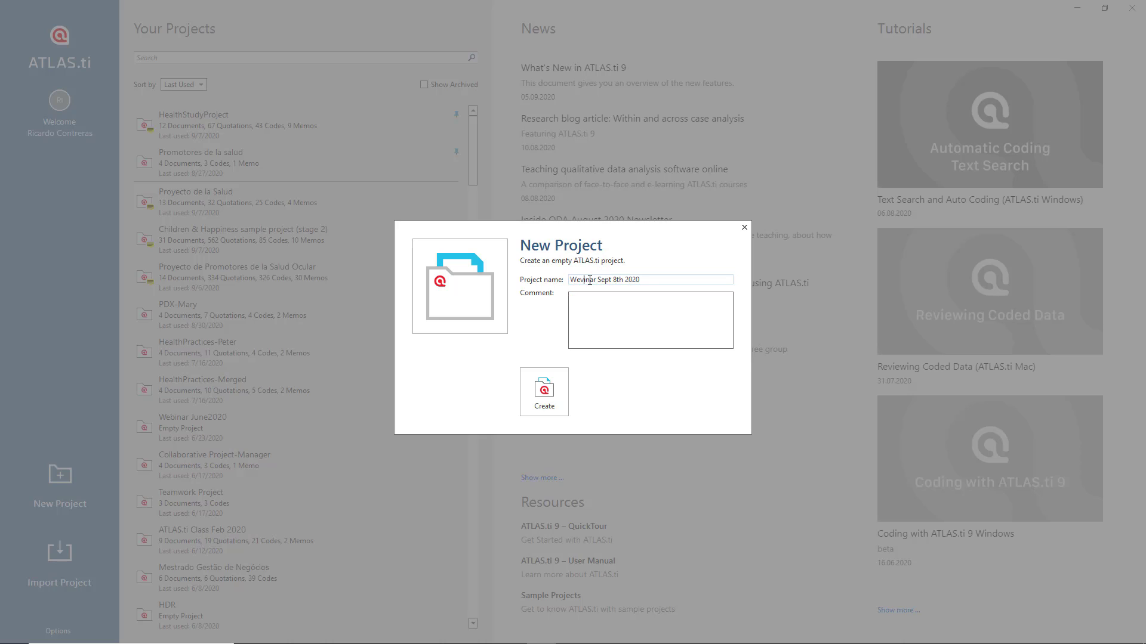
pyautogui.press('BackSpace')
pyautogui.write('b')
# - Add the project comment "I am going to use this project to give an overview of ATLAS.ti 9" and create the project
pyautogui.click(586, 309)
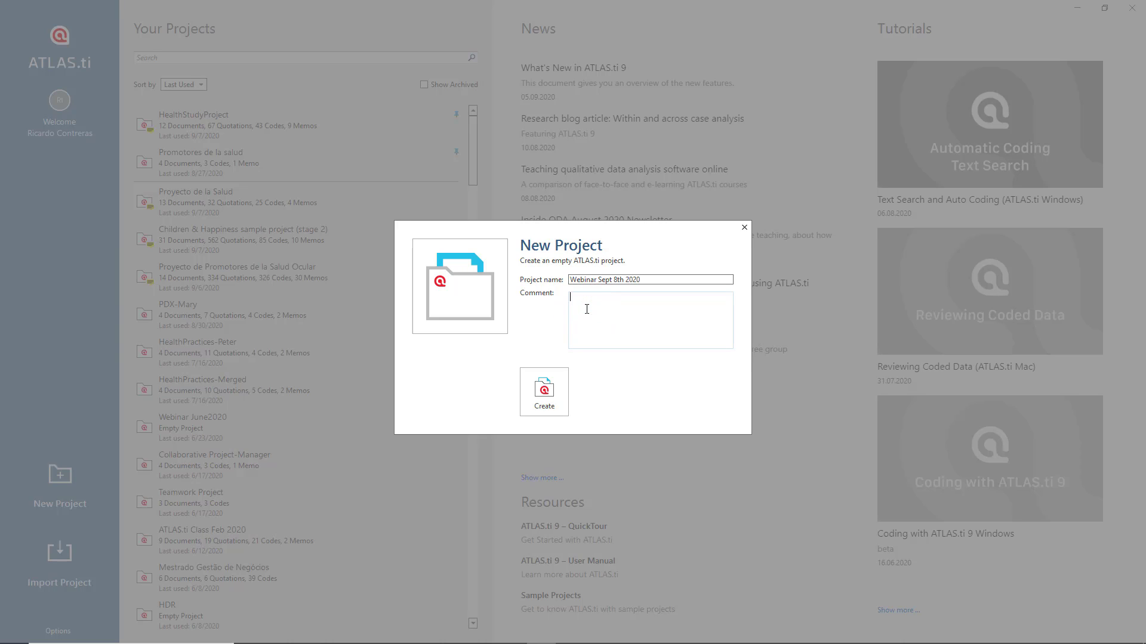
pyautogui.write('I am going to use this project to gie')
pyautogui.press('BackSpace')
pyautogui.write('ve an overview of ATLAS,tiu')
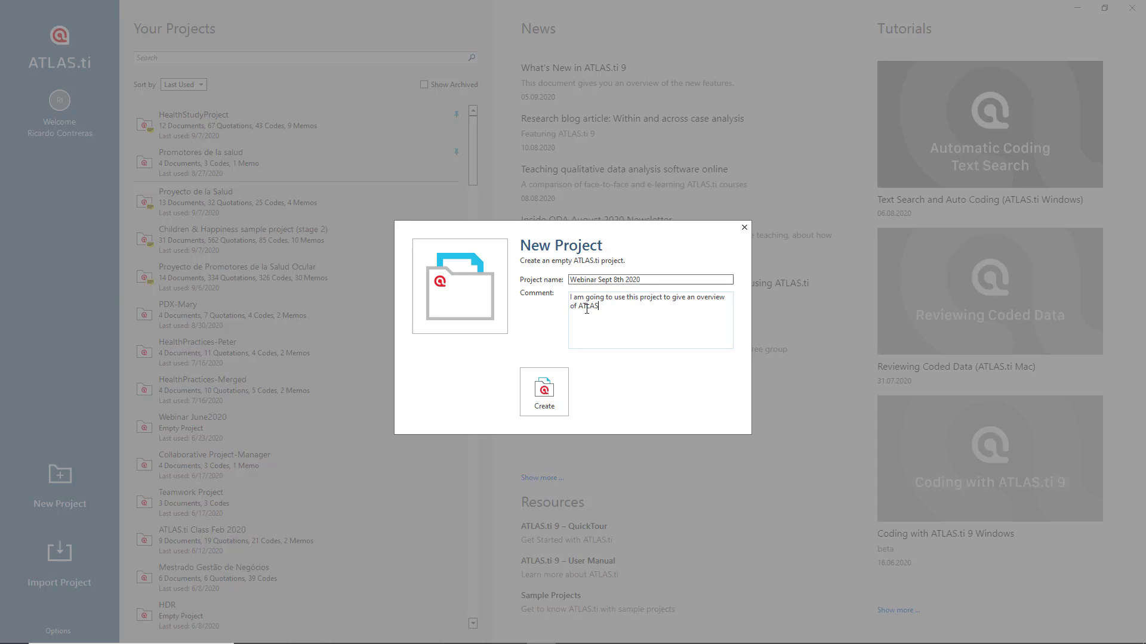
pyautogui.press('BackSpace')
pyautogui.press('BackSpace')
pyautogui.press('BackSpace')
pyautogui.press('BackSpace')
pyautogui.write('.ti 9')
pyautogui.click(542, 405)
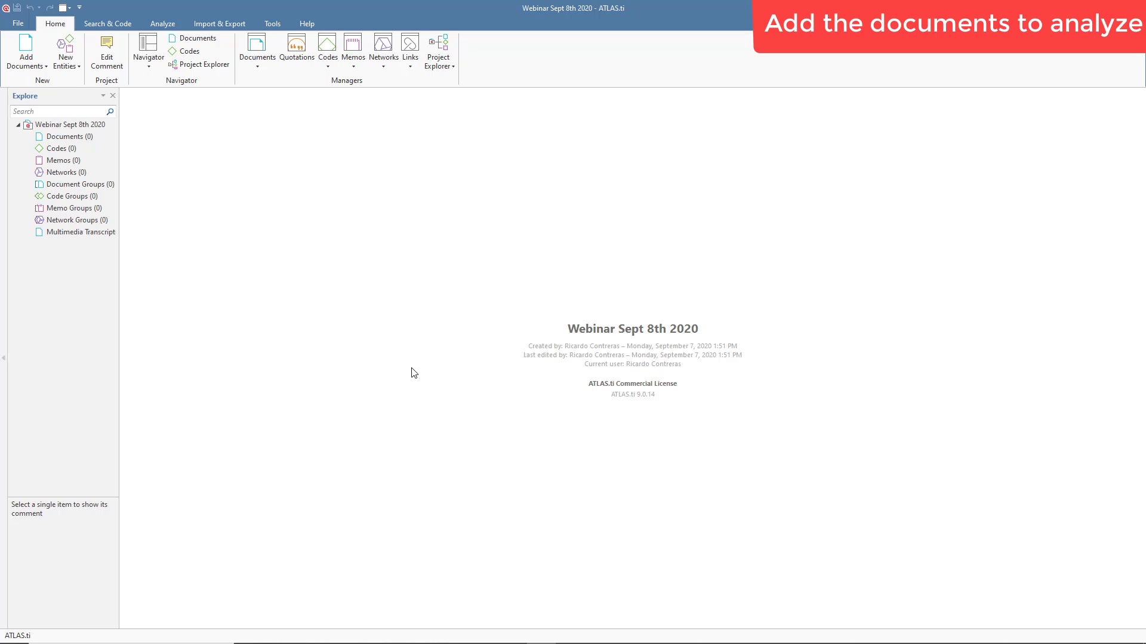
# - Add all files from the Class documents folder to the project, from BR-Community health agent through Raw chocolate is better for health
pyautogui.click(27, 62)
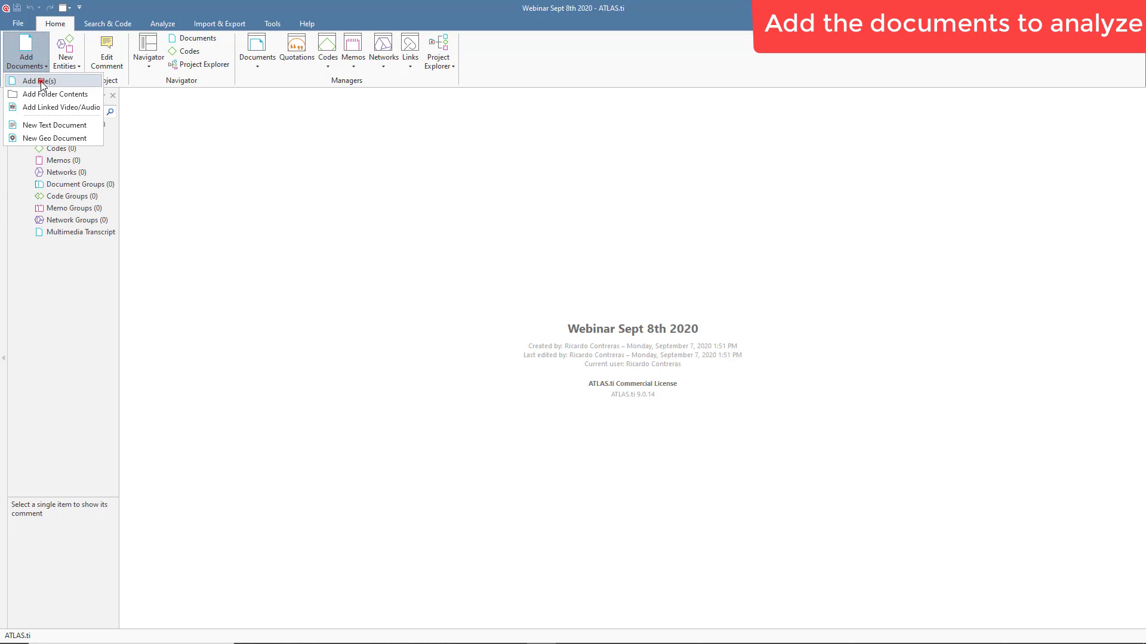
pyautogui.click(40, 81)
pyautogui.click(208, 93)
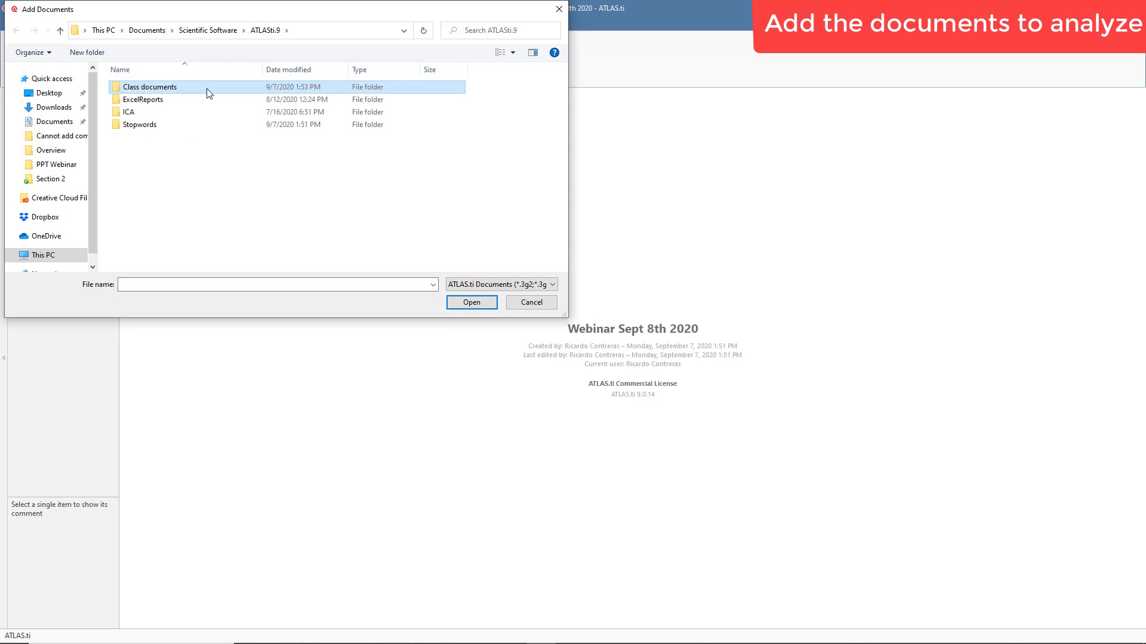
pyautogui.doubleClick(209, 89)
pyautogui.click(174, 113)
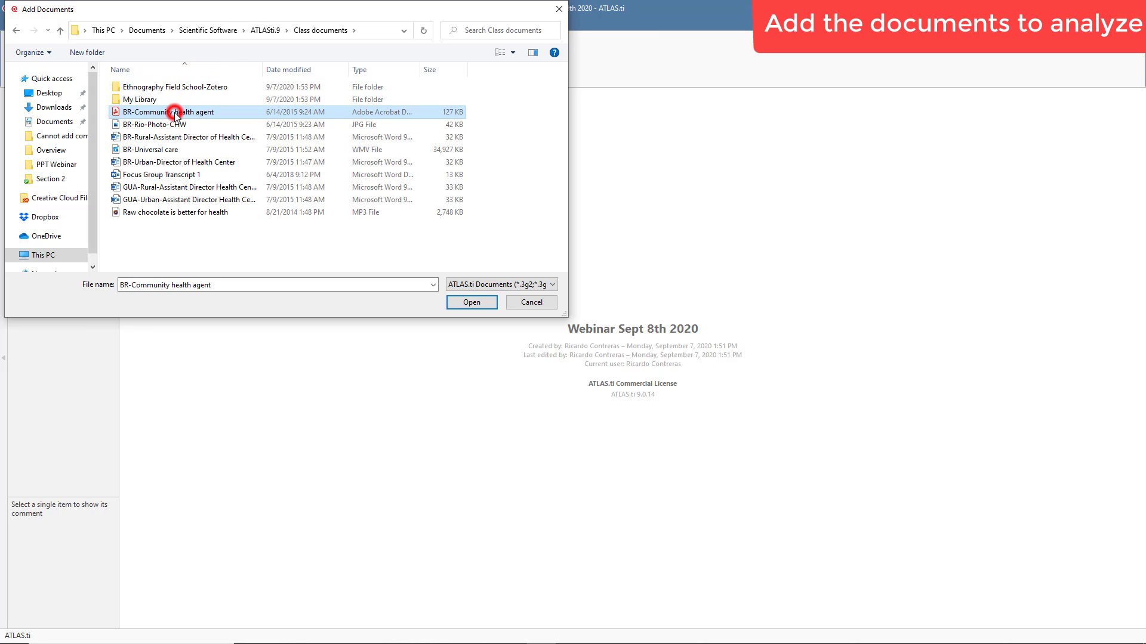
pyautogui.keyDown('shift'); pyautogui.click(166, 214); pyautogui.keyUp('shift')
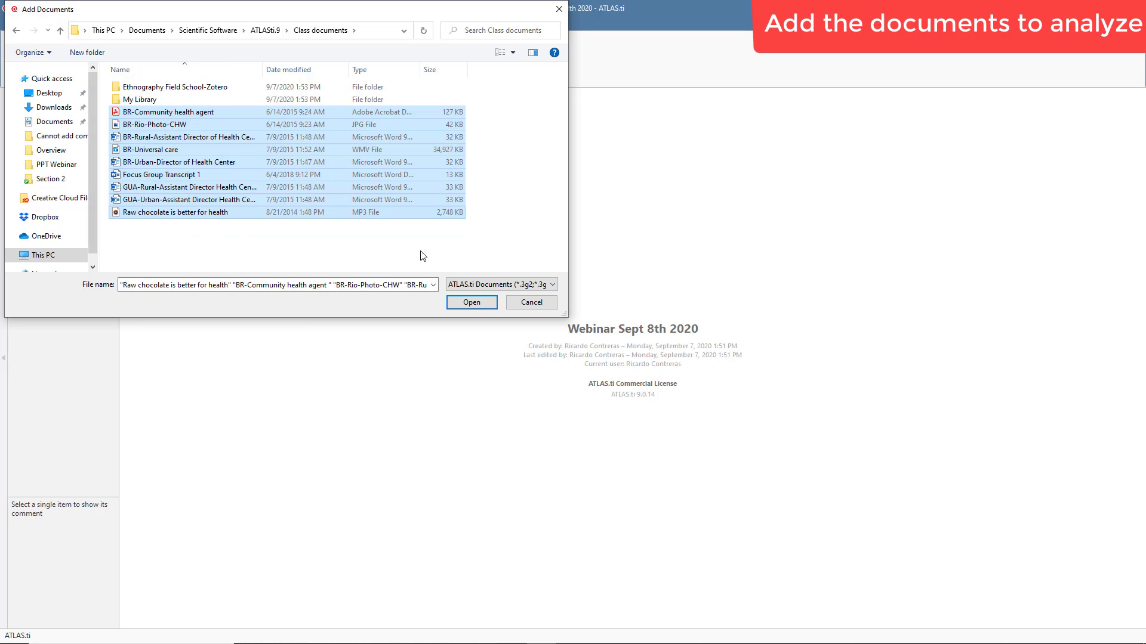
pyautogui.click(474, 304)
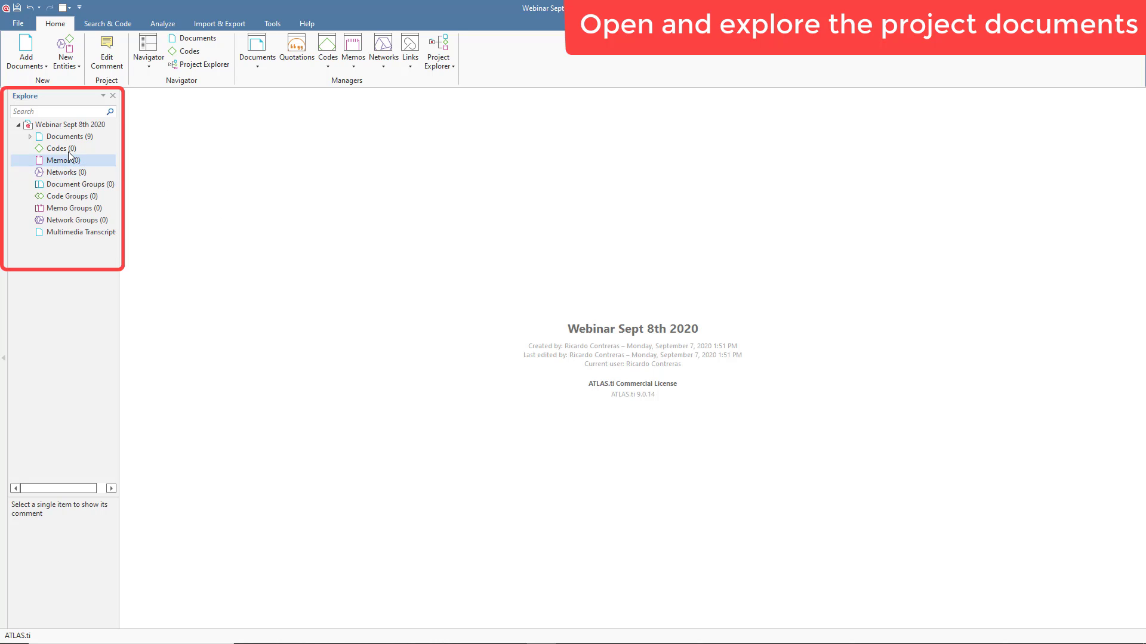
# - Expand the project's document list, widen it to show the names, and open documents D 1, D 2 and D 3
pyautogui.click(29, 137)
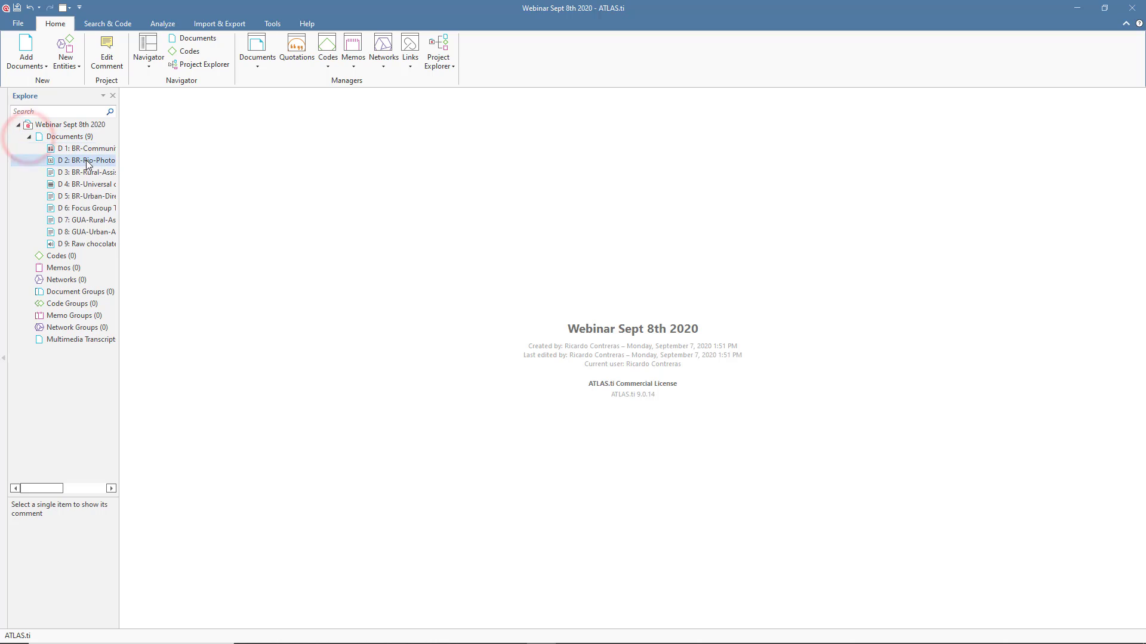
pyautogui.moveTo(119, 177); pyautogui.dragTo(185, 177)
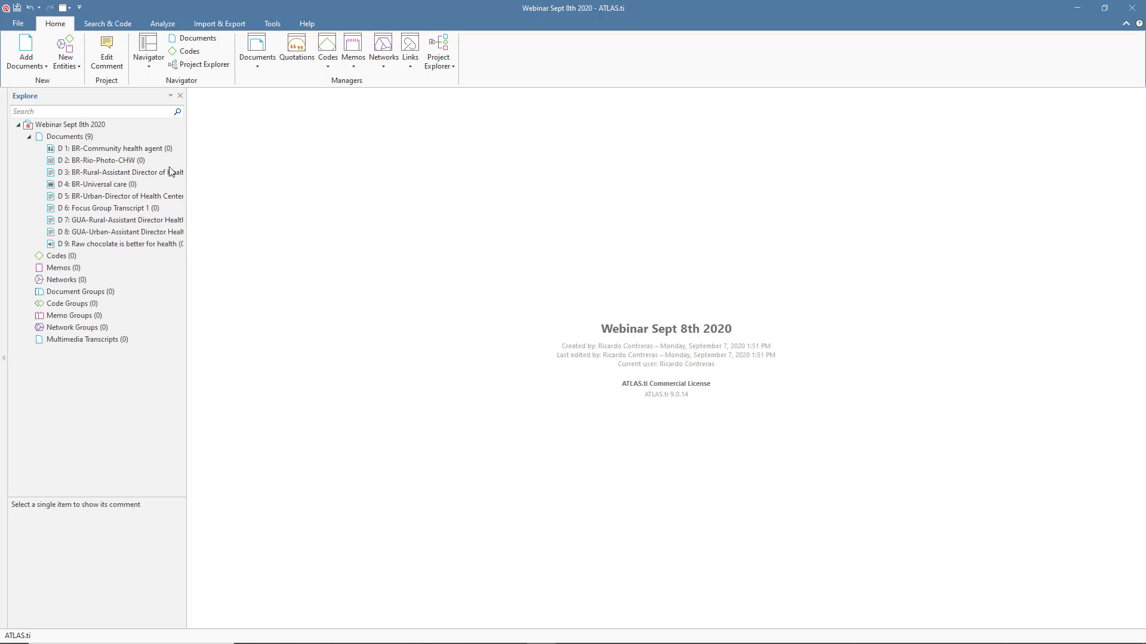
pyautogui.doubleClick(140, 149)
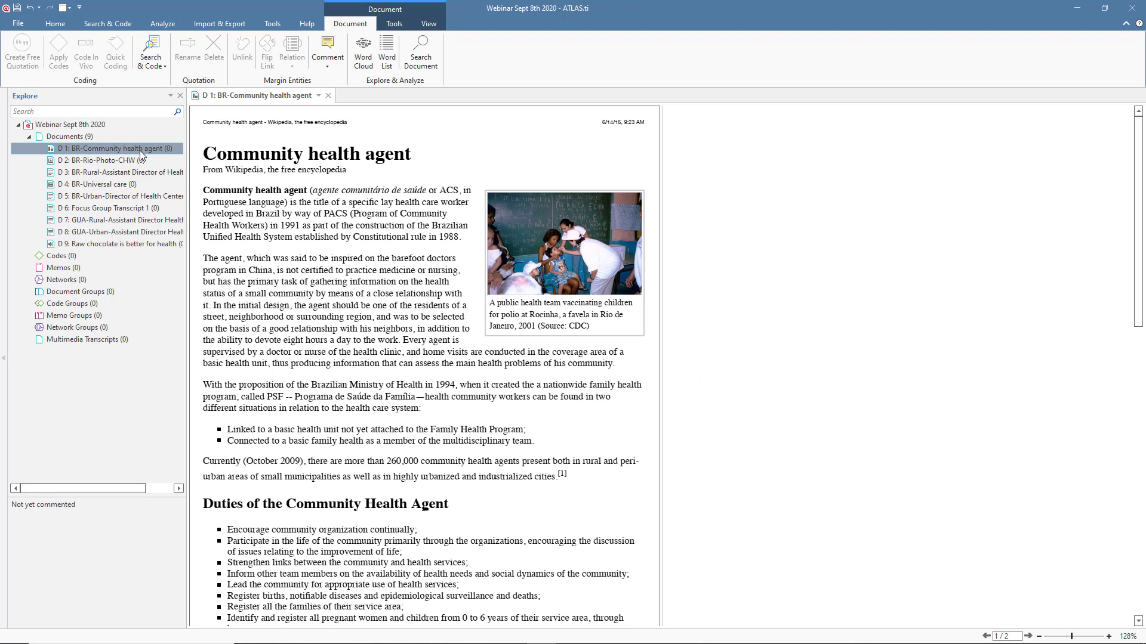
pyautogui.doubleClick(141, 161)
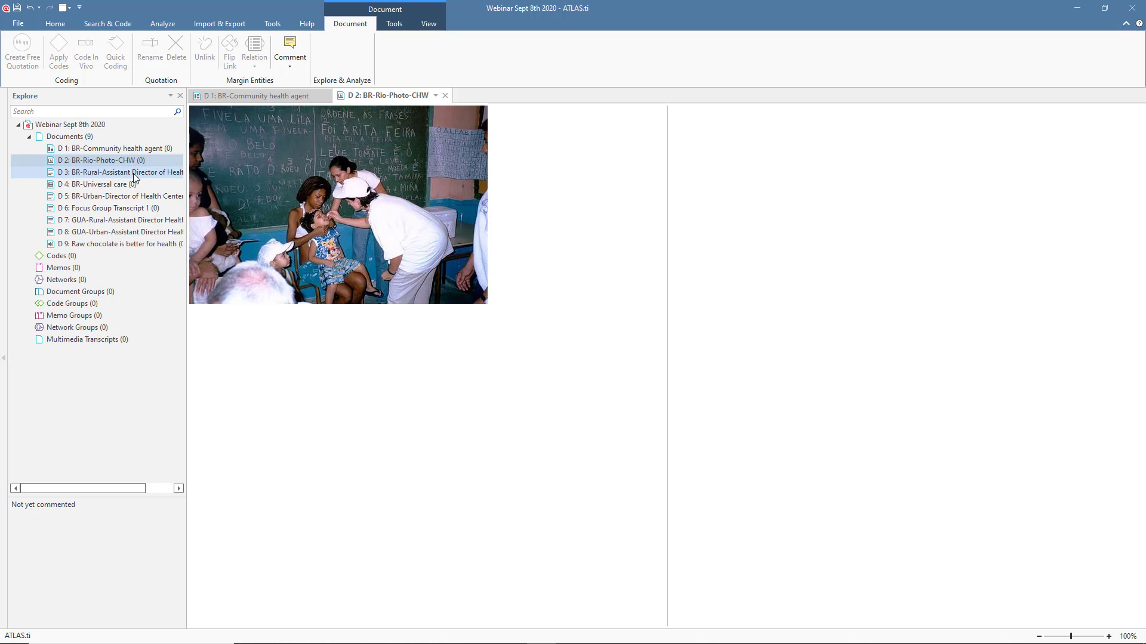
pyautogui.doubleClick(133, 173)
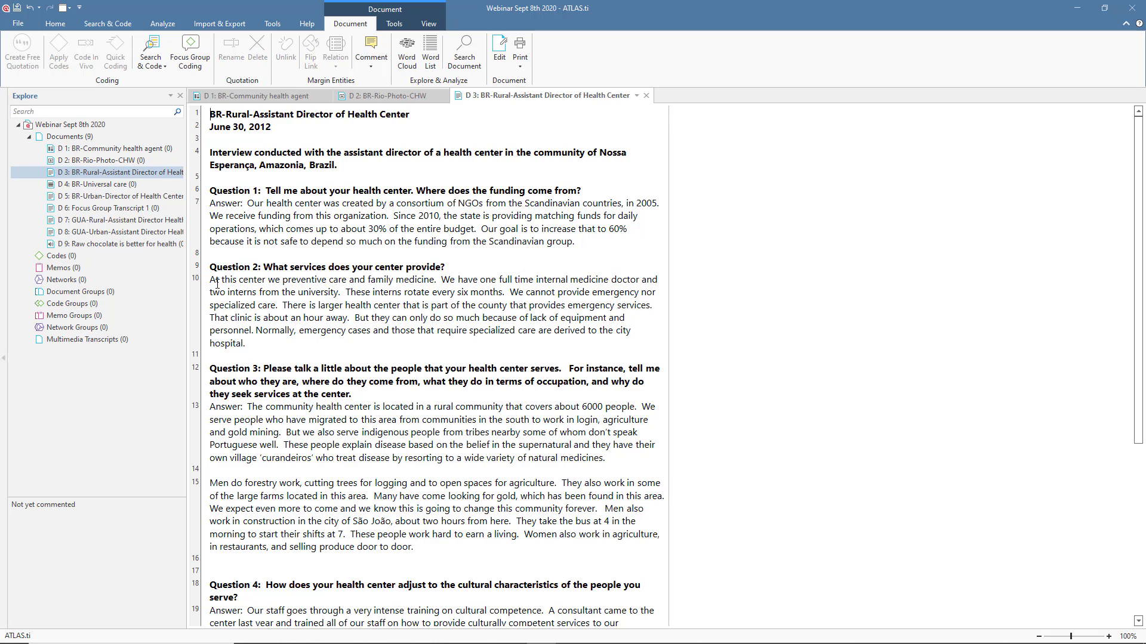
# - View the BR-Universal care video and the Raw chocolate is better for health audio with widened displays, and close the open documents
pyautogui.click(113, 184)
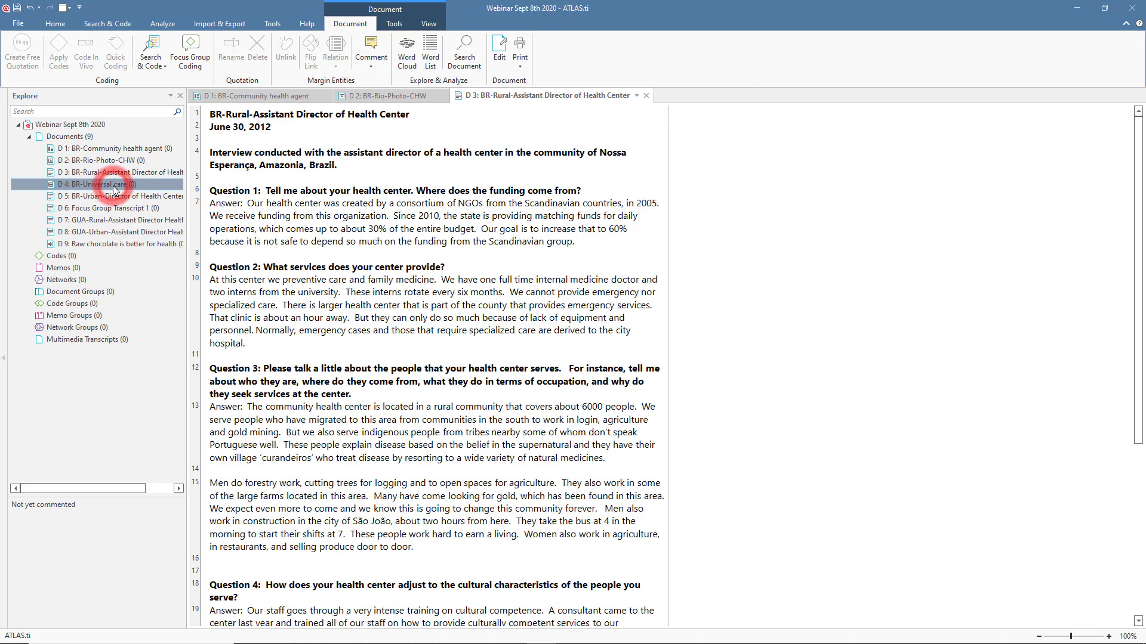
pyautogui.doubleClick(114, 191)
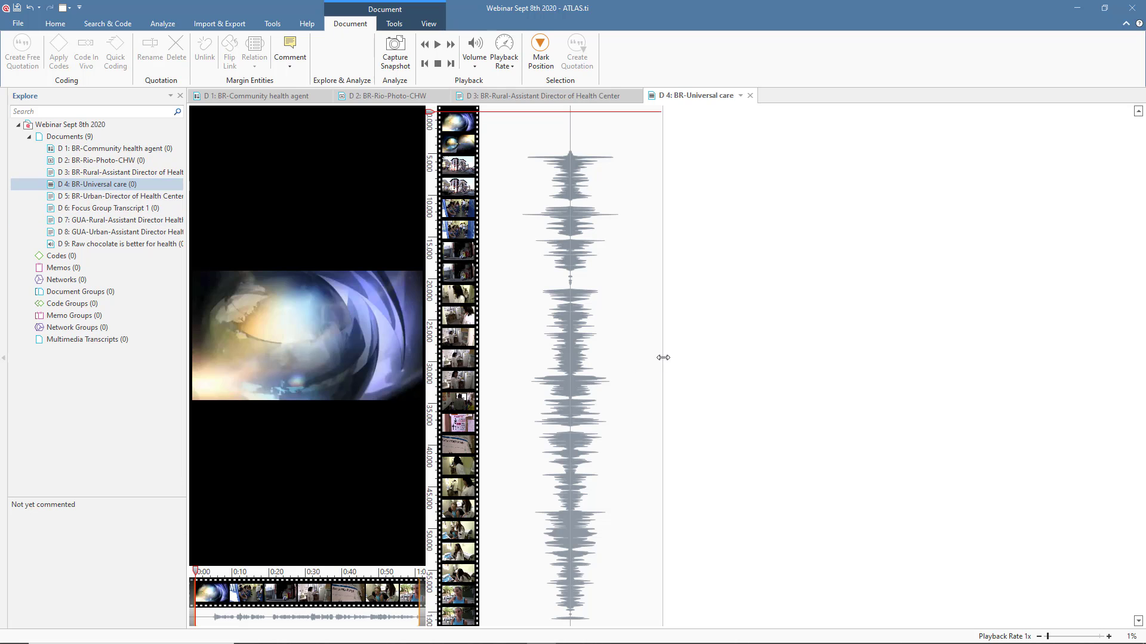
pyautogui.moveTo(663, 357); pyautogui.dragTo(802, 356)
pyautogui.doubleClick(110, 244)
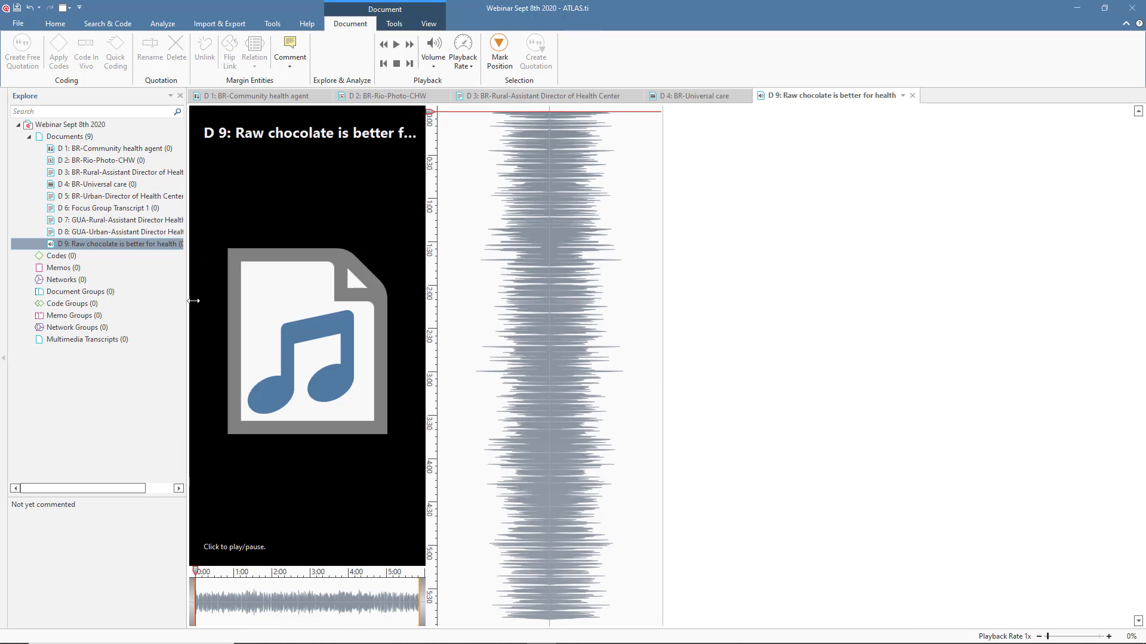
pyautogui.moveTo(664, 315); pyautogui.dragTo(858, 285)
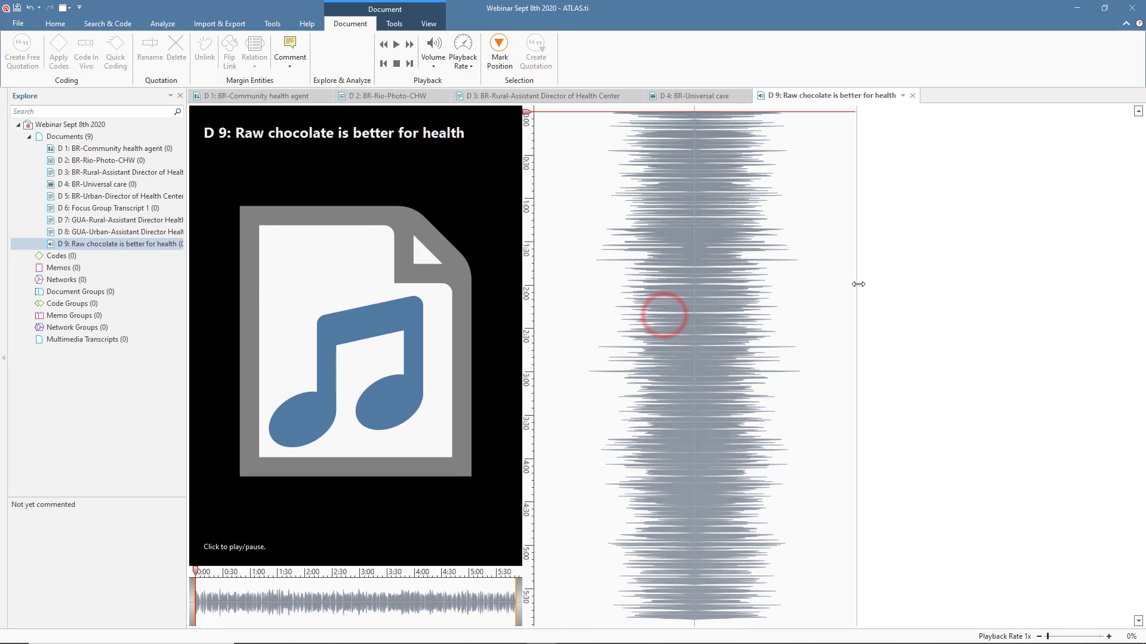
pyautogui.click(519, 257)
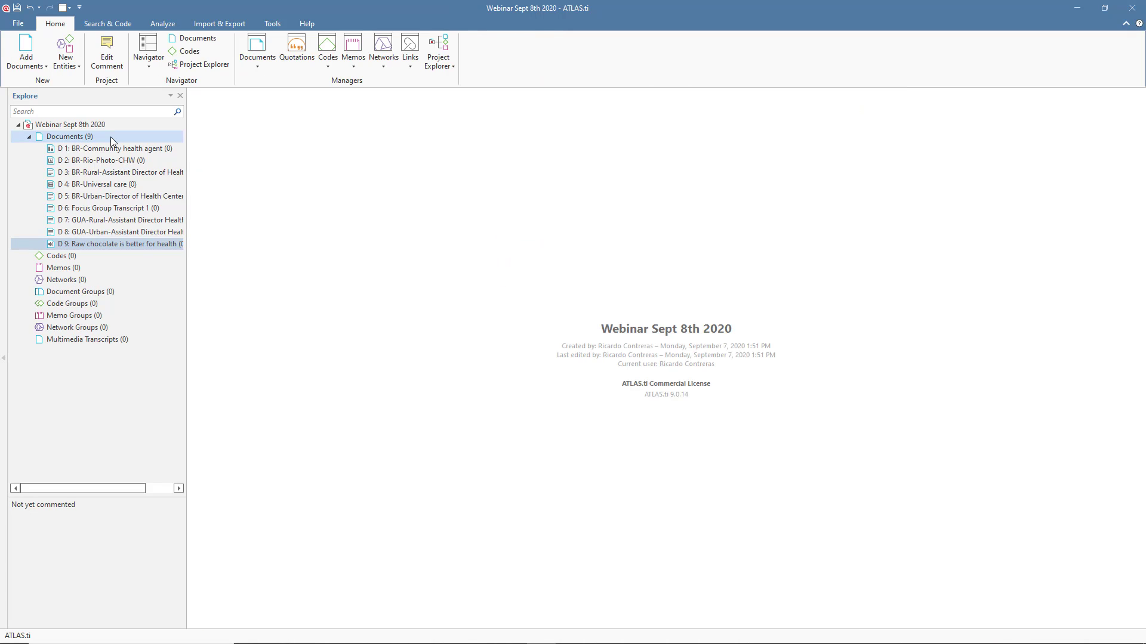
# - In the Document Manager, comment BR-Community health agent as an article by Wikipedia on community health agents, with the preview and comment area enlarged
pyautogui.doubleClick(110, 137)
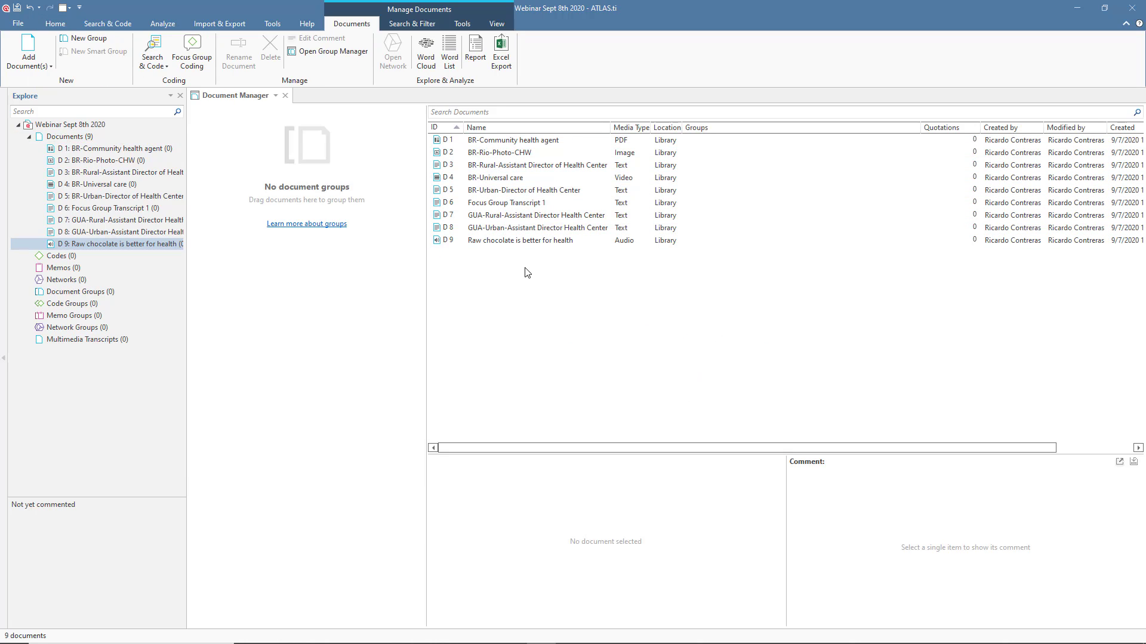
pyautogui.click(529, 141)
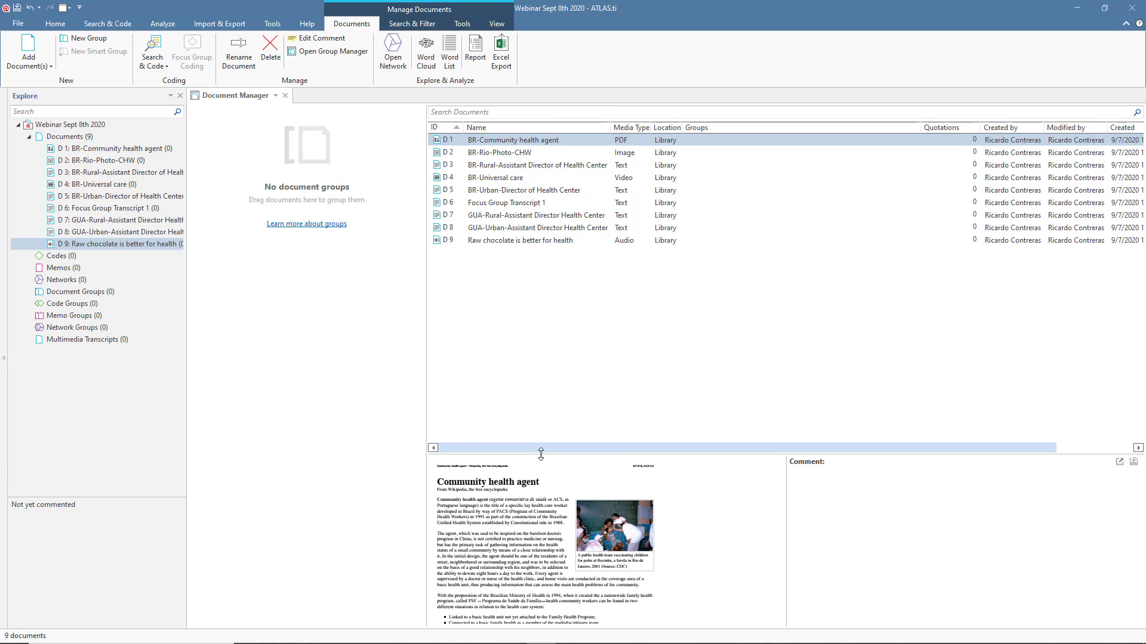
pyautogui.moveTo(542, 453); pyautogui.dragTo(551, 272)
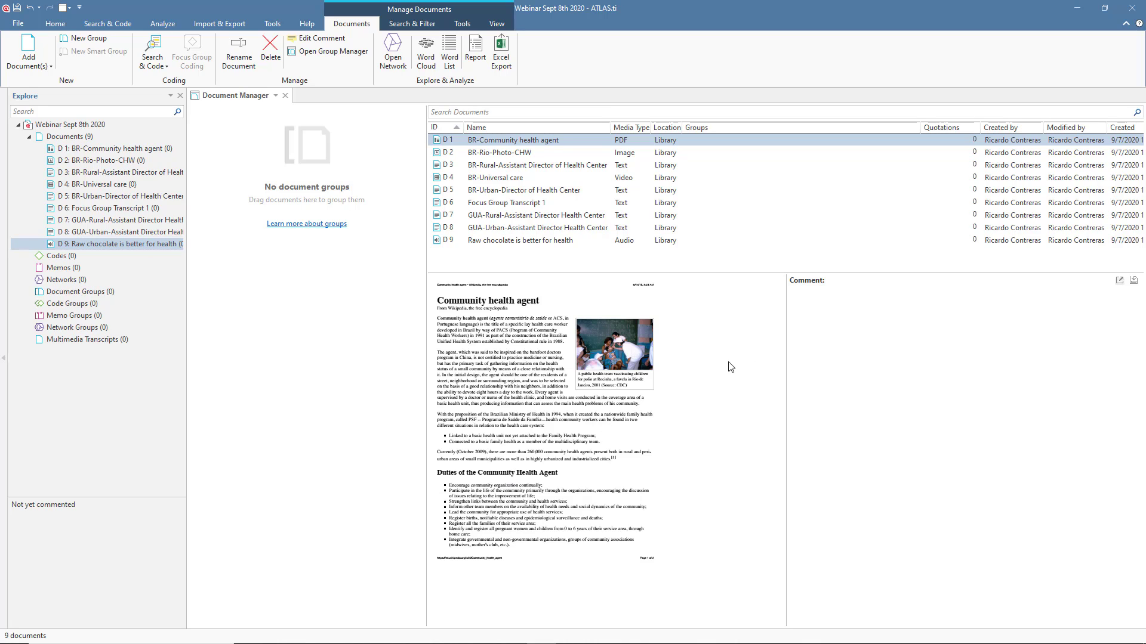
pyautogui.click(841, 310)
pyautogui.write('his is an article by Wikipedia on community health agents in Bra')
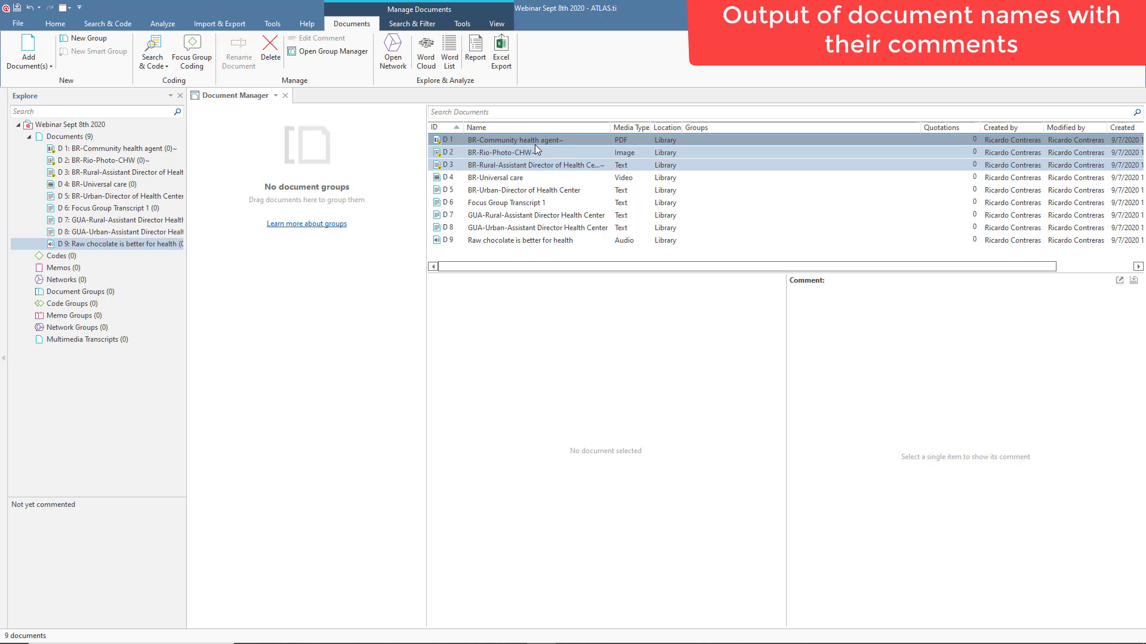
# - Export the three selected documents to an Excel spreadsheet with only the Document and Comment fields, and check the exported entries
pyautogui.click(503, 52)
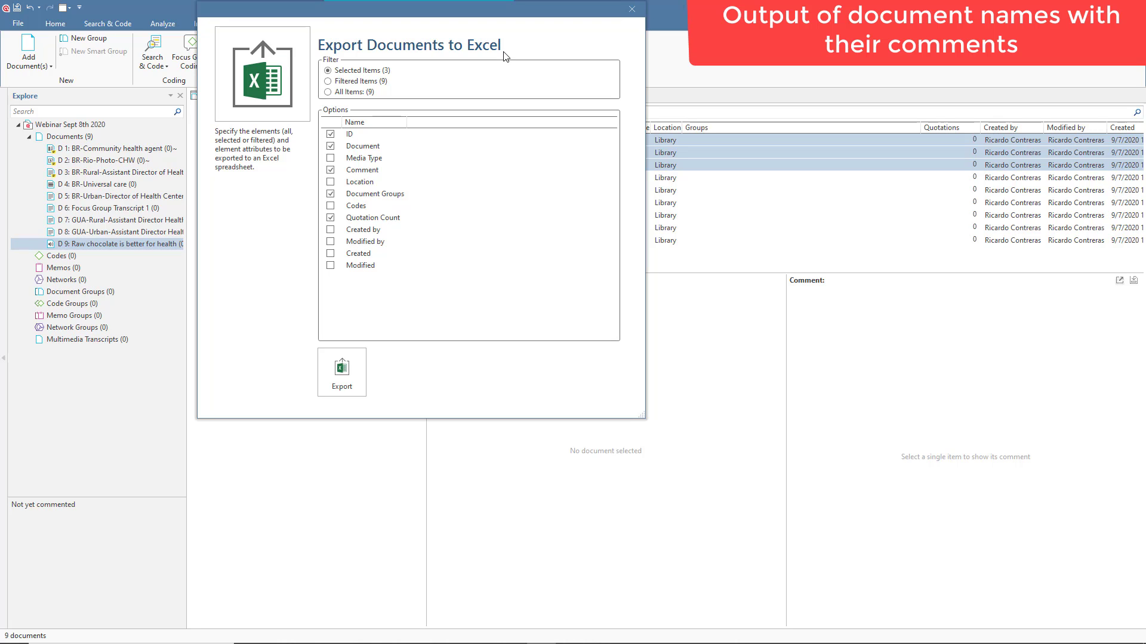
pyautogui.click(331, 135)
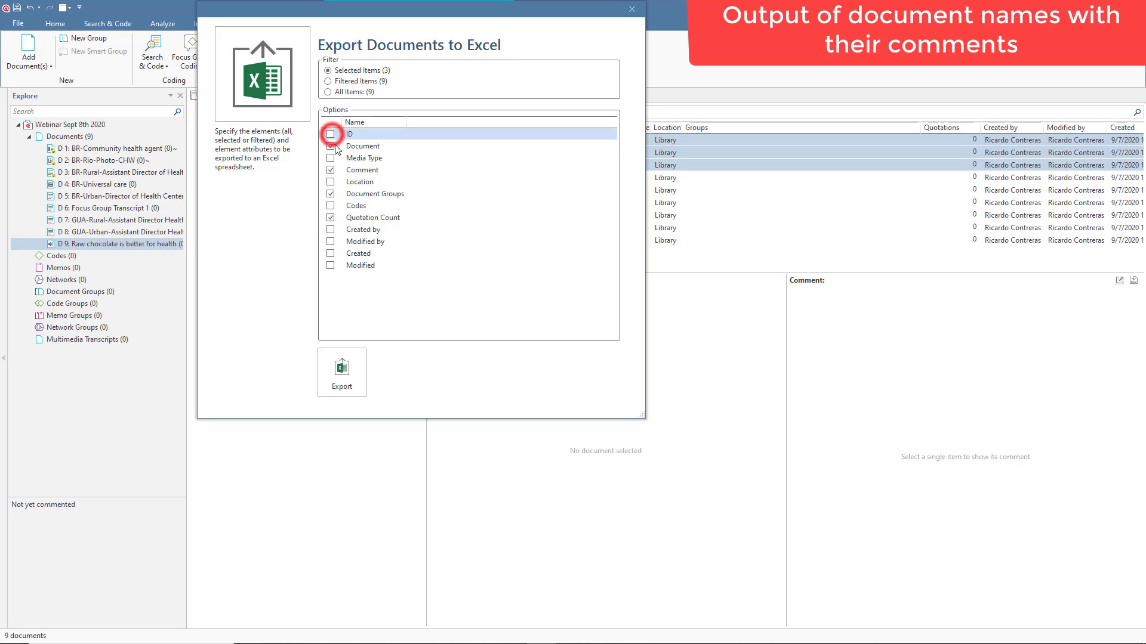
pyautogui.click(331, 195)
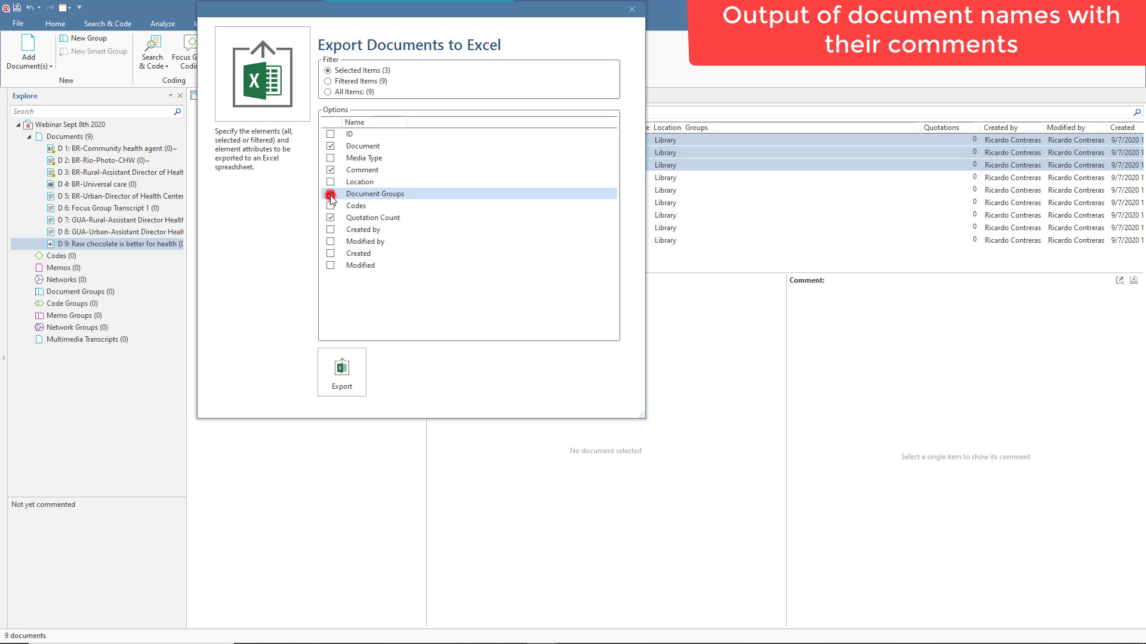
pyautogui.click(330, 218)
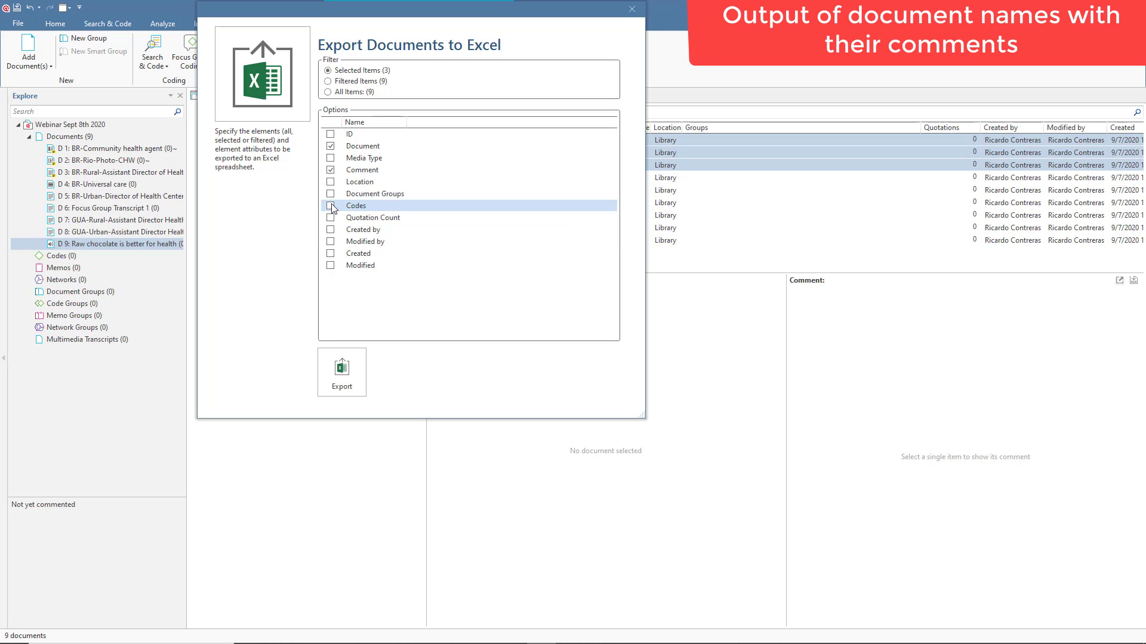
pyautogui.click(331, 205)
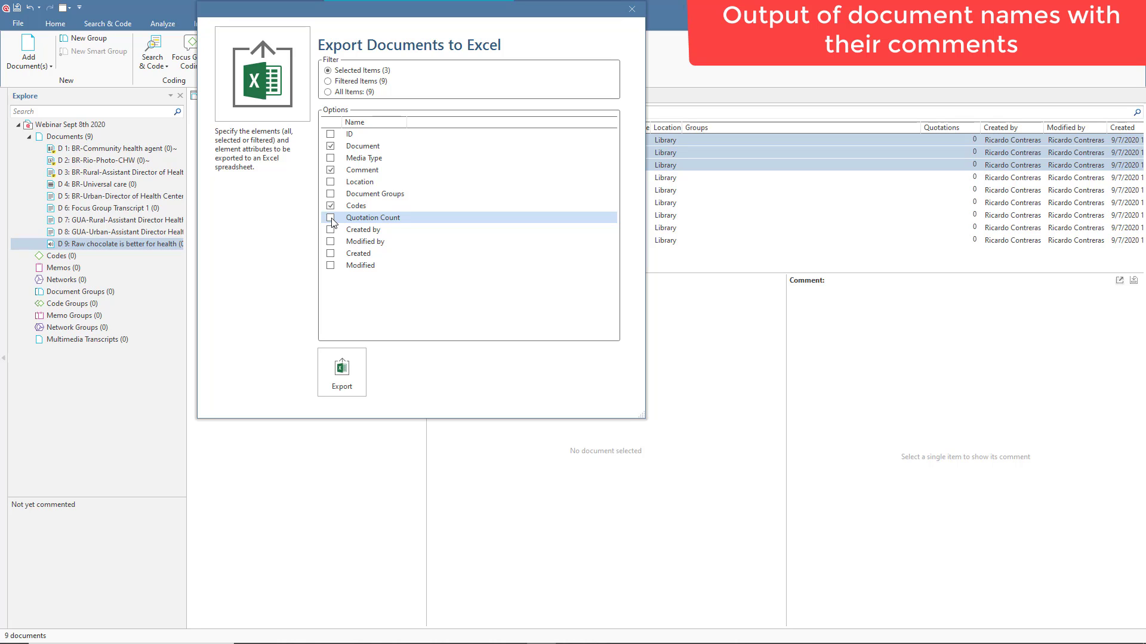
pyautogui.click(330, 205)
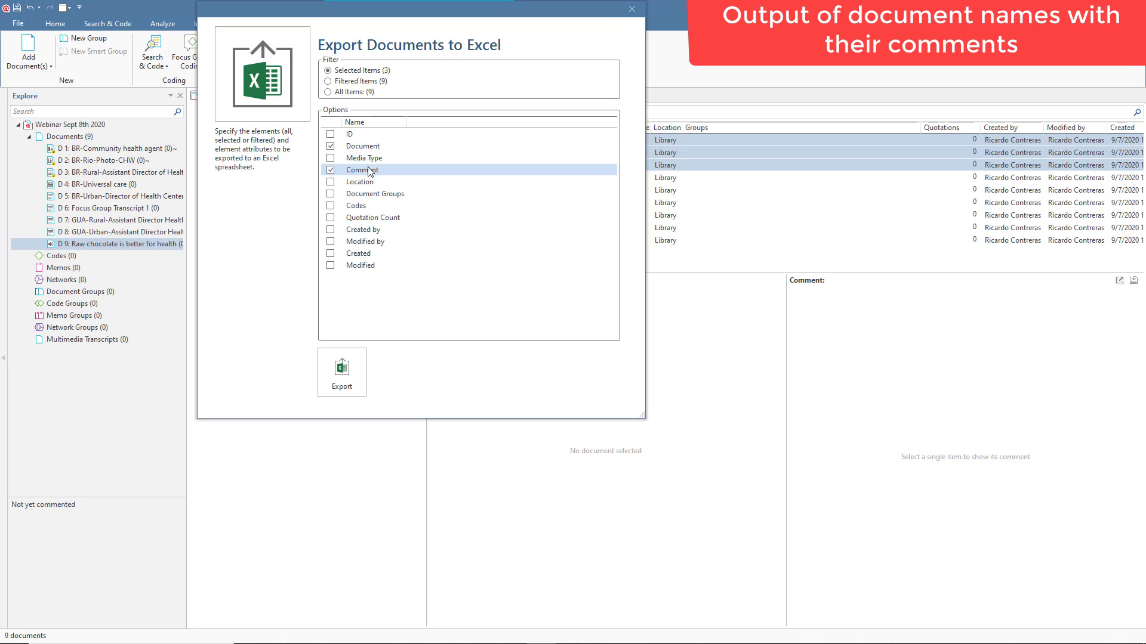
pyautogui.click(342, 367)
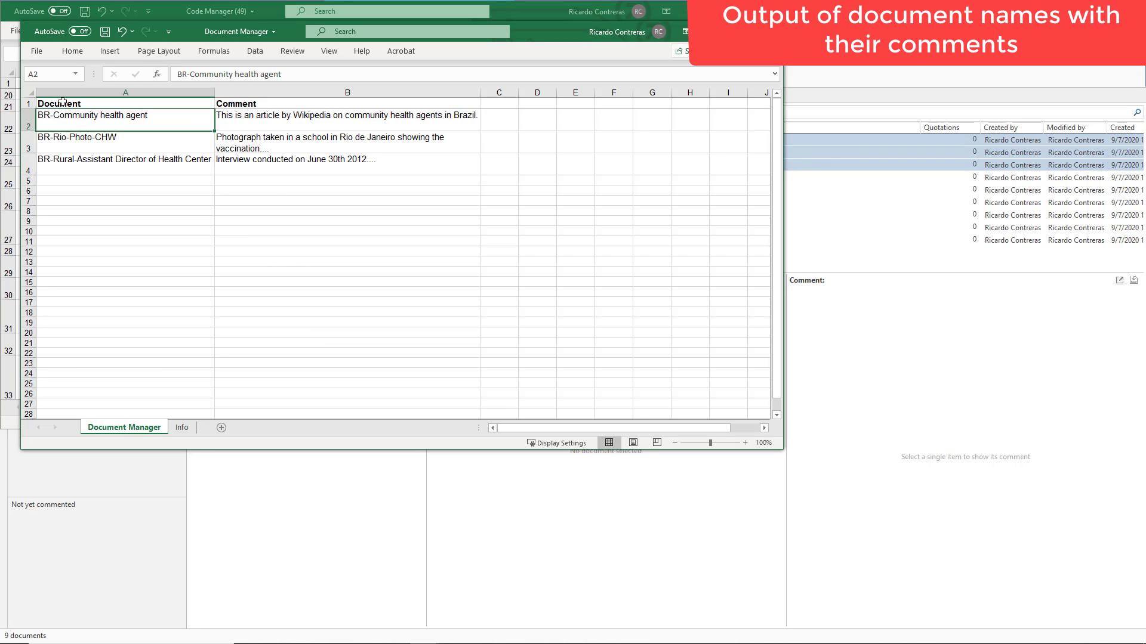
pyautogui.moveTo(59, 103); pyautogui.dragTo(374, 174)
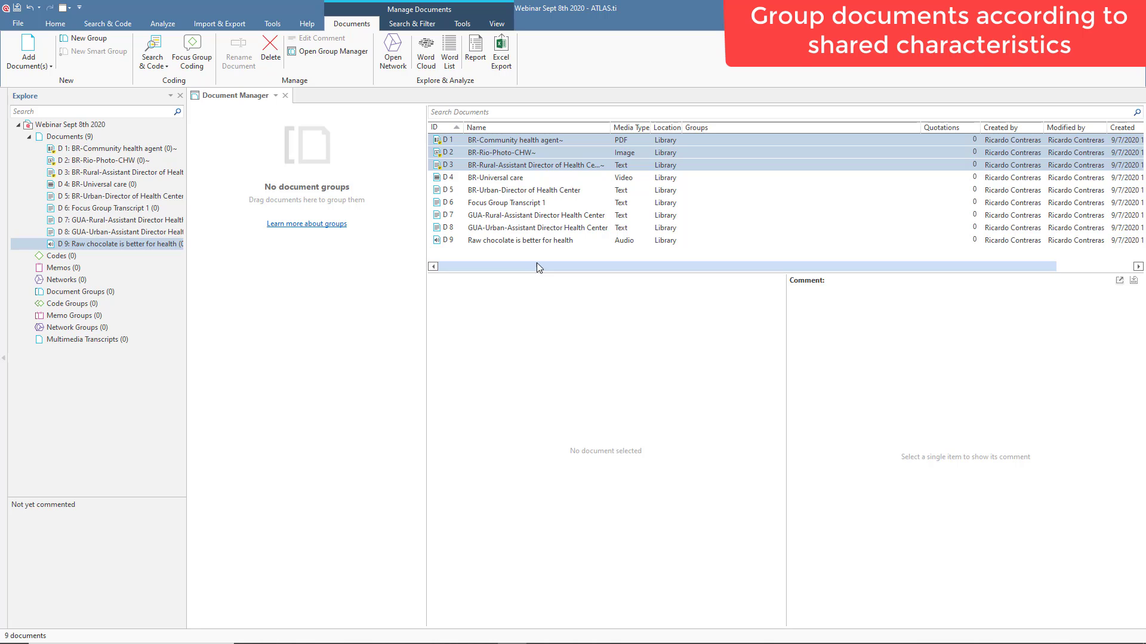
# - Create a document group named Site-BR from the five BR documents, D 1 to D 5
pyautogui.keyDown('ctrl'); pyautogui.click(502, 189); pyautogui.keyUp('ctrl')
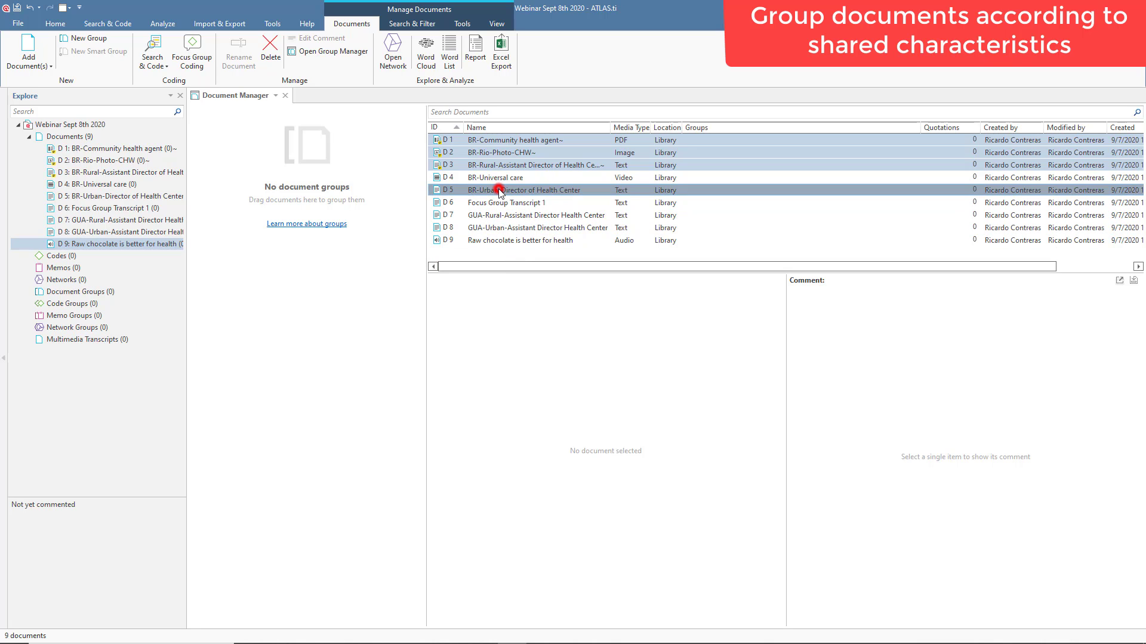
pyautogui.keyDown('ctrl'); pyautogui.click(499, 179); pyautogui.keyUp('ctrl')
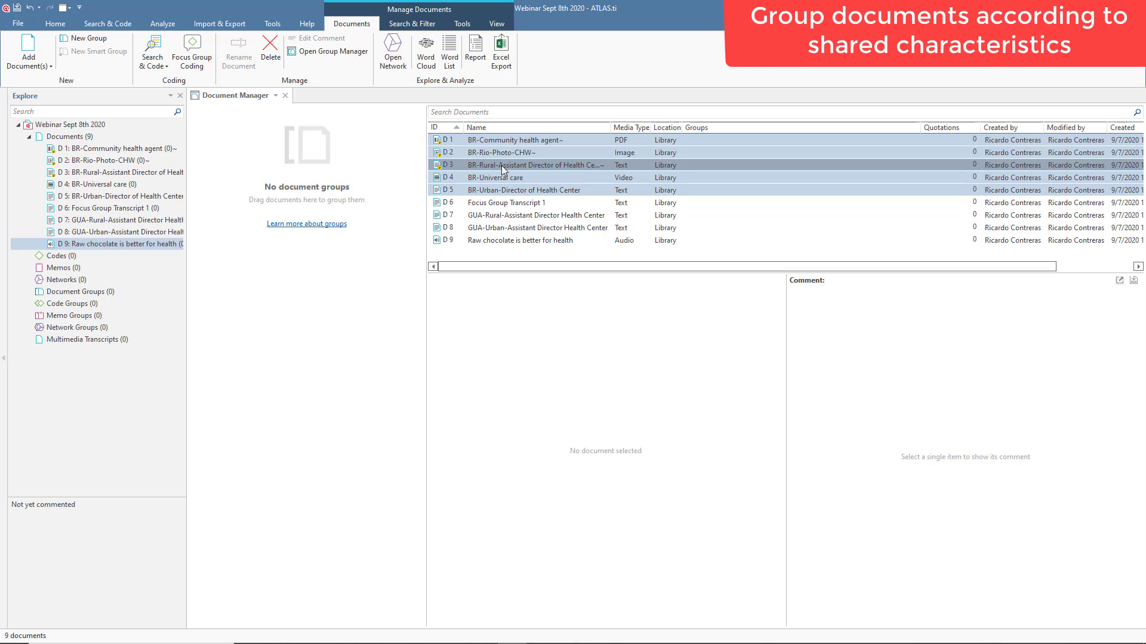
pyautogui.moveTo(501, 167); pyautogui.dragTo(309, 289)
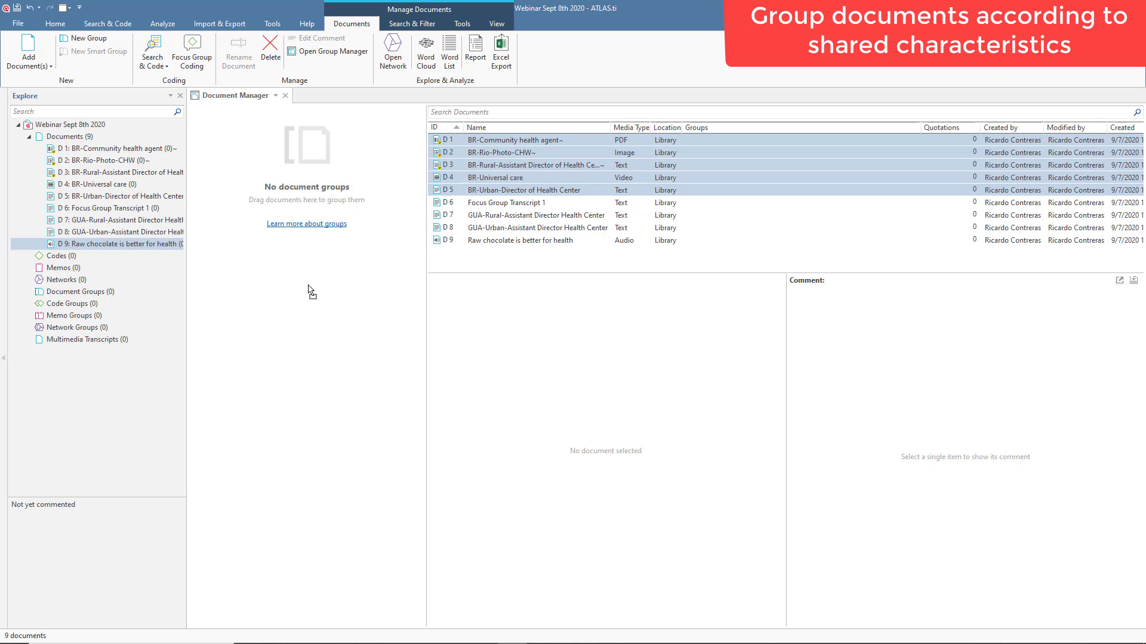
pyautogui.moveTo(309, 289); pyautogui.dragTo(310, 289)
pyautogui.write('Site-BR')
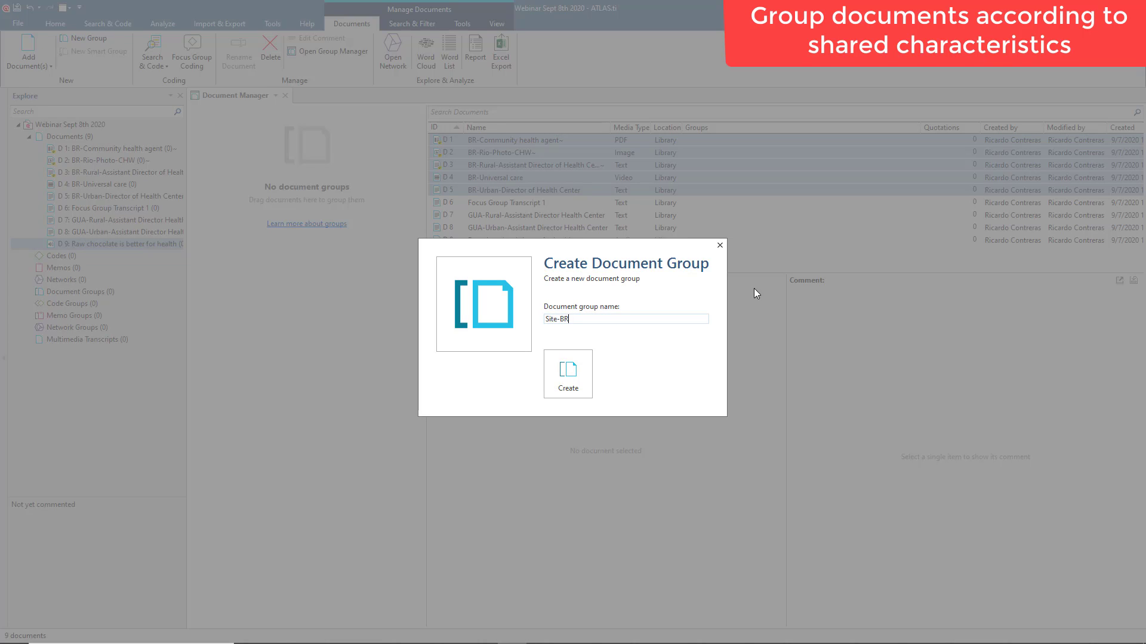
pyautogui.press('Return')
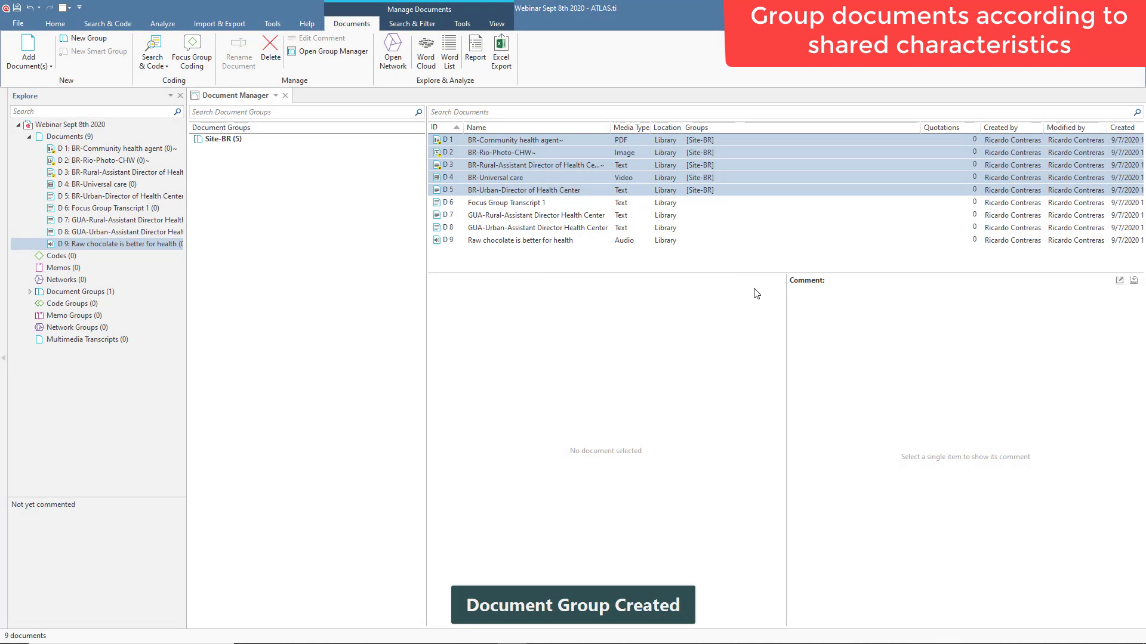
# - Create a document group named Site-GUA from the two GUA documents, D 7 and D 8
pyautogui.moveTo(520, 216); pyautogui.dragTo(293, 321)
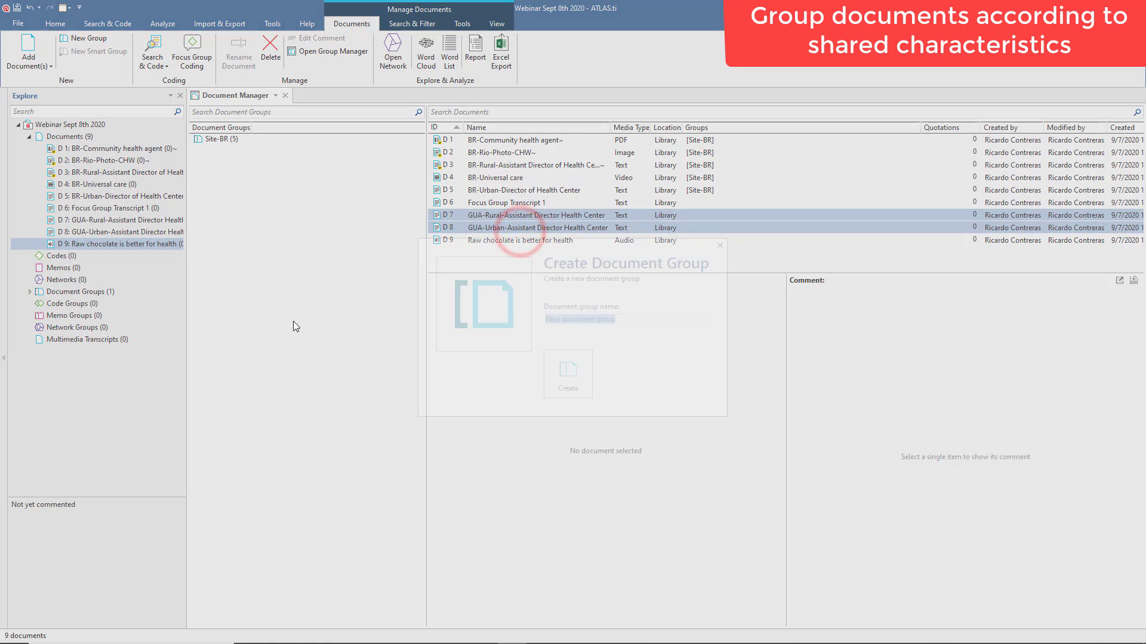
pyautogui.write('Site-GUA')
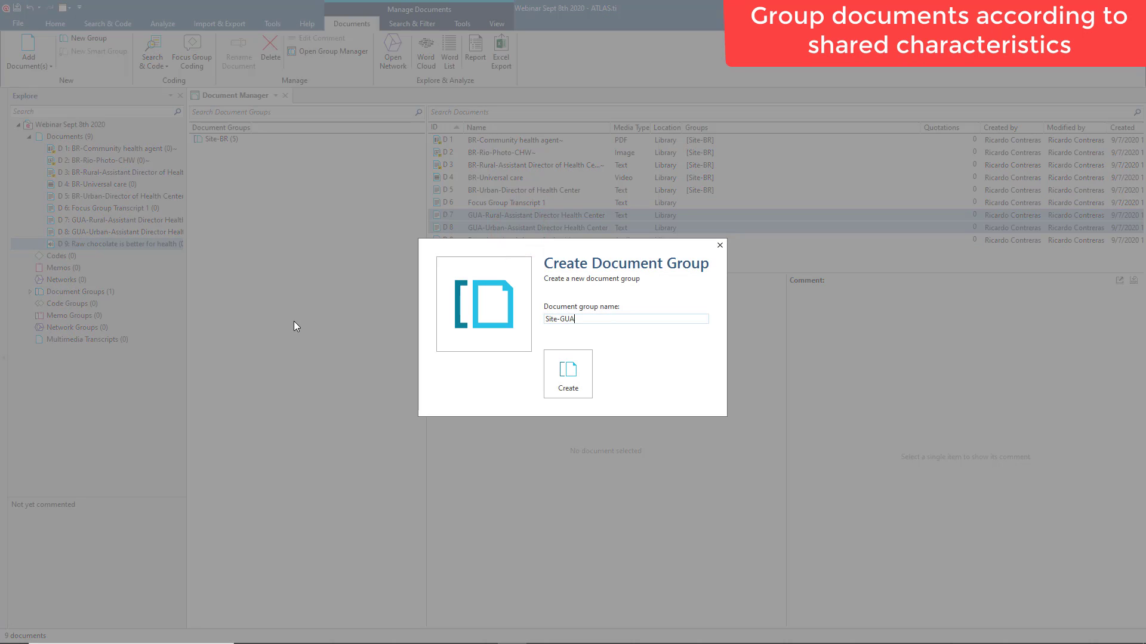
pyautogui.press('Return')
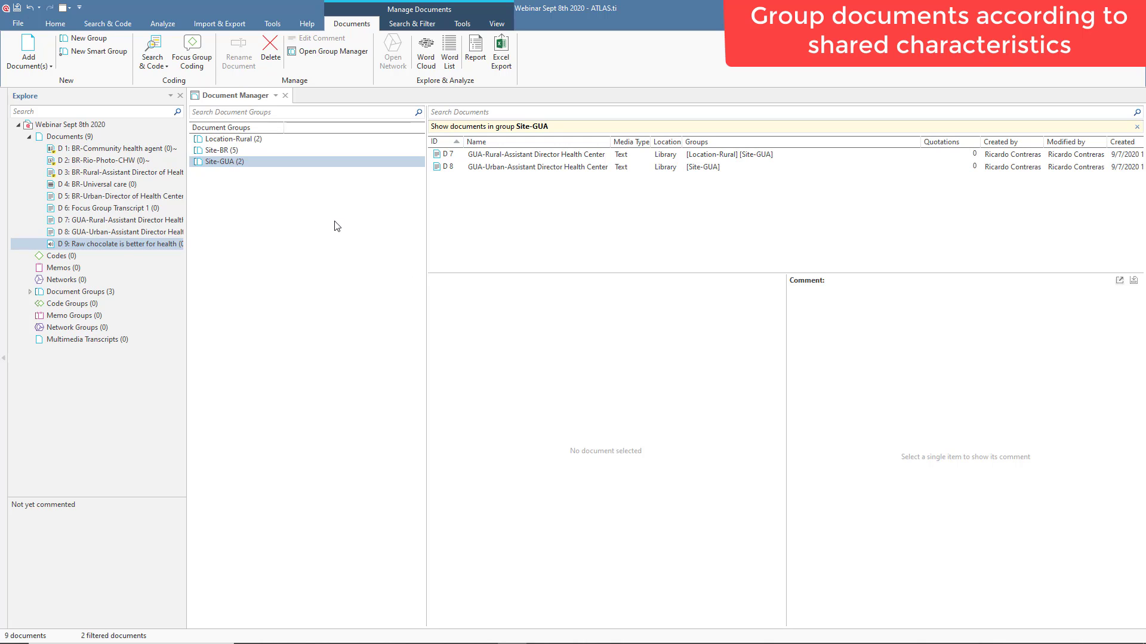
# - Review which documents belong to the Site-GUA and Site-BR groups, and close the Document Manager
pyautogui.click(238, 164)
pyautogui.click(241, 150)
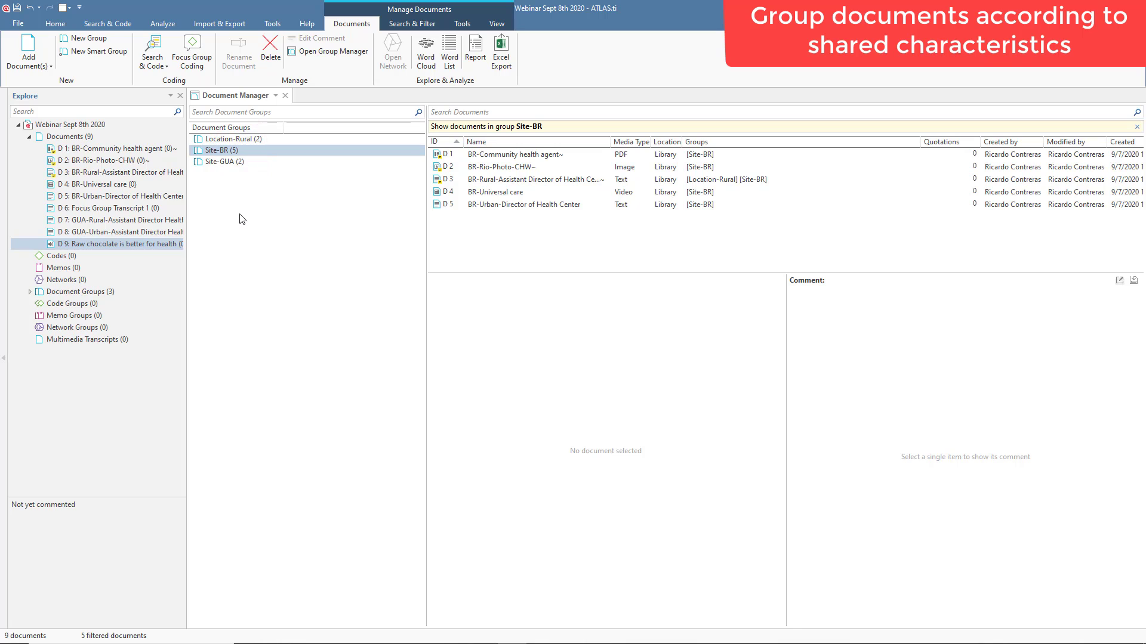
pyautogui.click(267, 270)
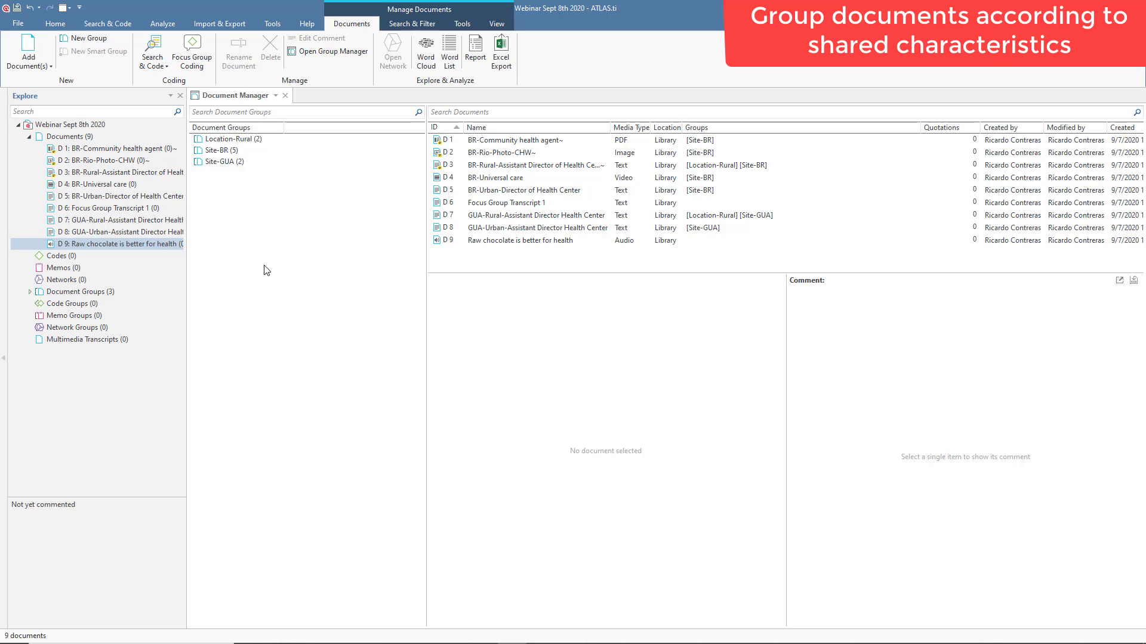
pyautogui.click(286, 95)
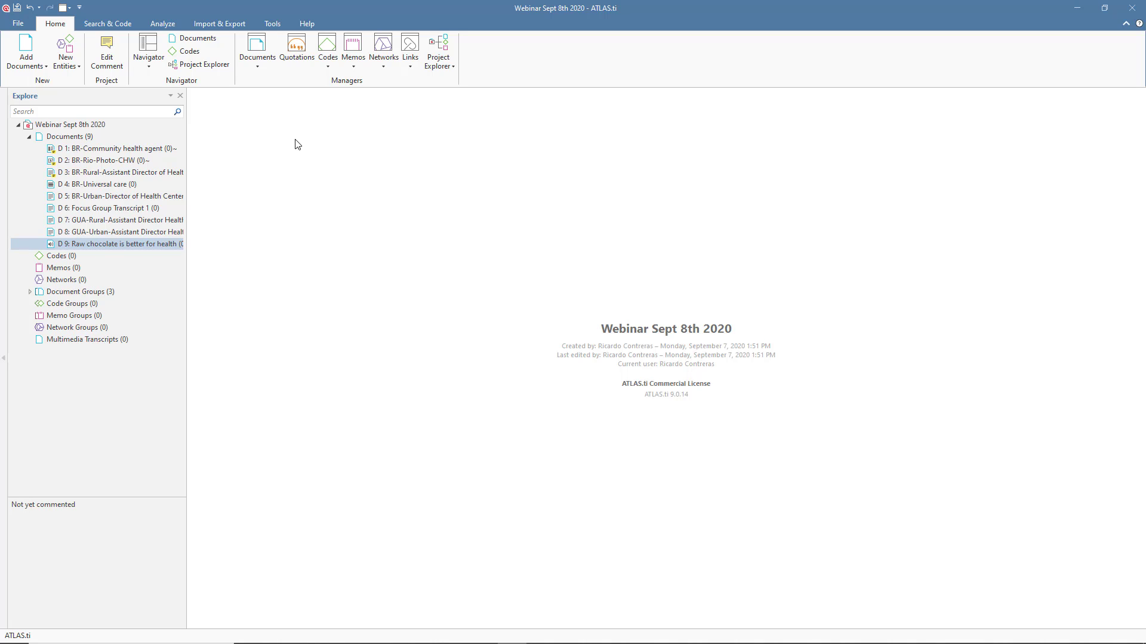
# - Open document D 1, BR-Community health agent, and review its comment in the project explorer
pyautogui.click(97, 149)
pyautogui.doubleClick(98, 151)
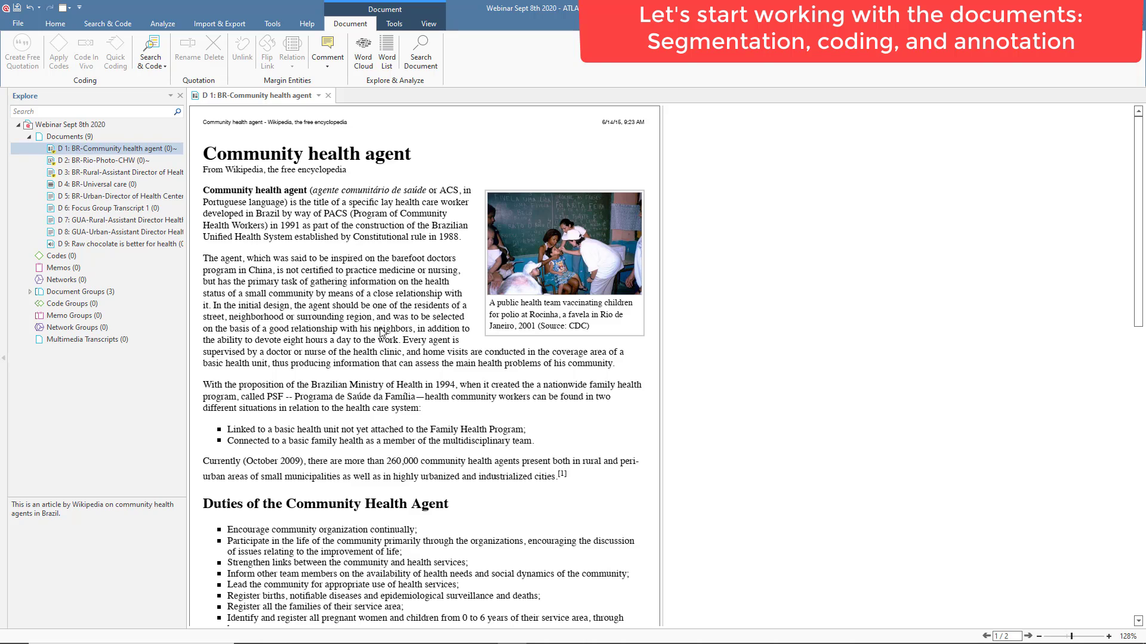
pyautogui.tripleClick(78, 525)
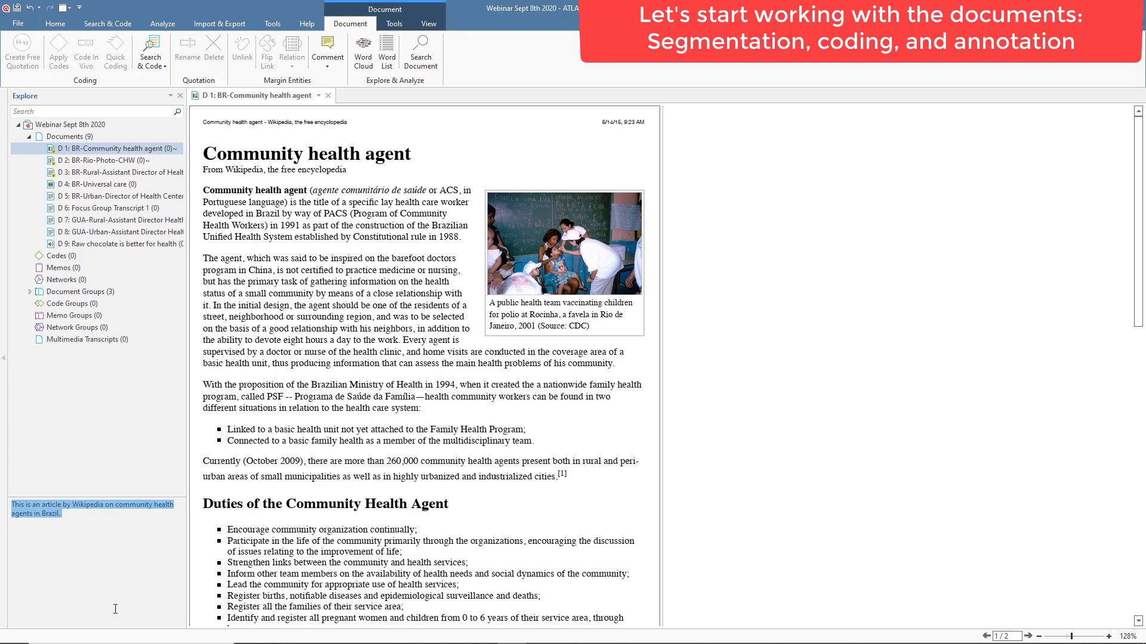
pyautogui.click(315, 401)
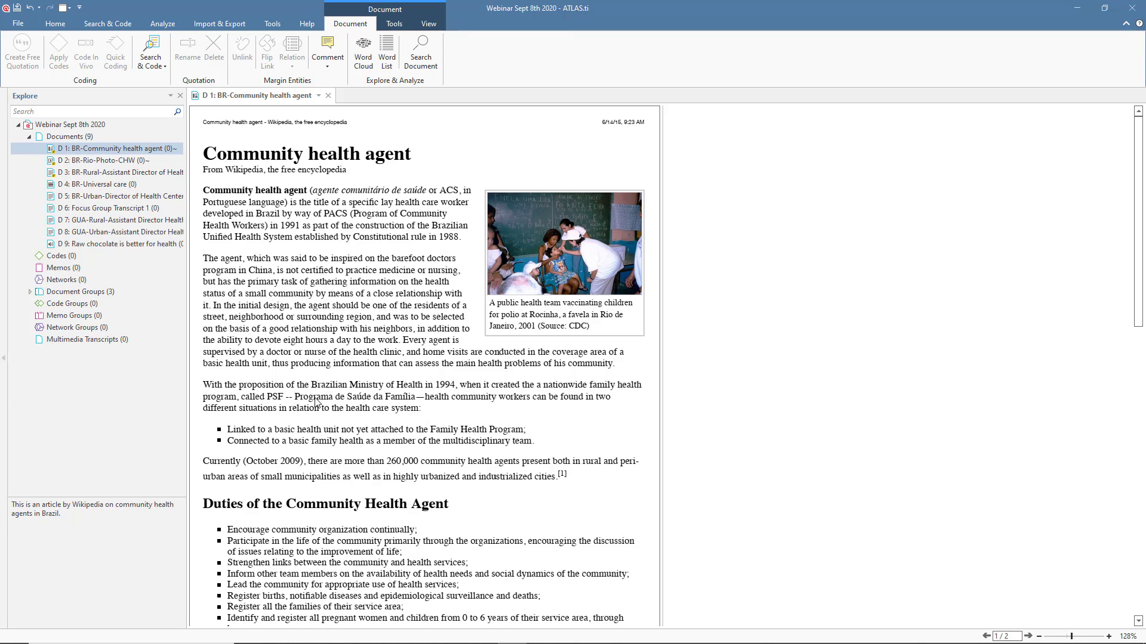
# - Code the first paragraph of the Community health agent article with a new code named CHA-Introduction
pyautogui.click(204, 190)
pyautogui.moveTo(203, 190); pyautogui.dragTo(464, 245)
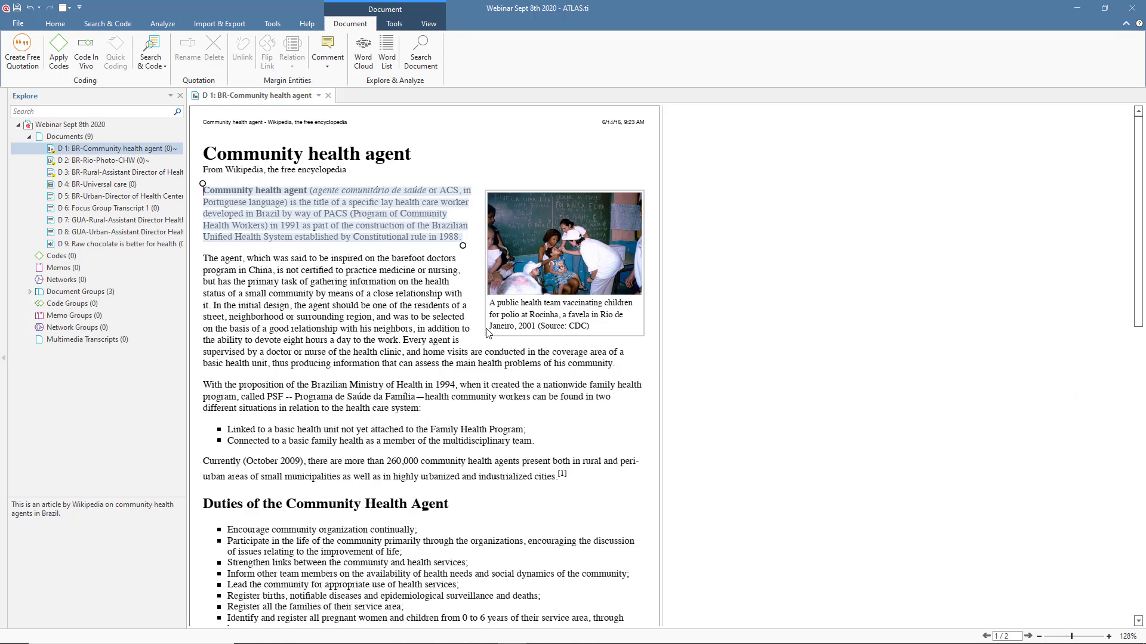
pyautogui.click(57, 55)
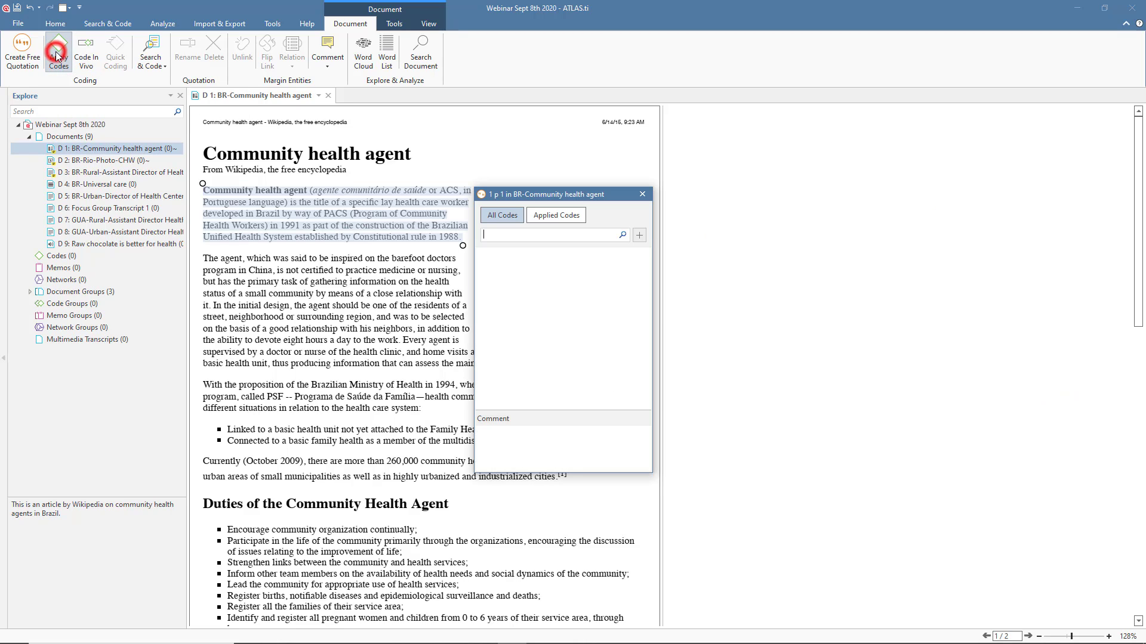
pyautogui.click(552, 232)
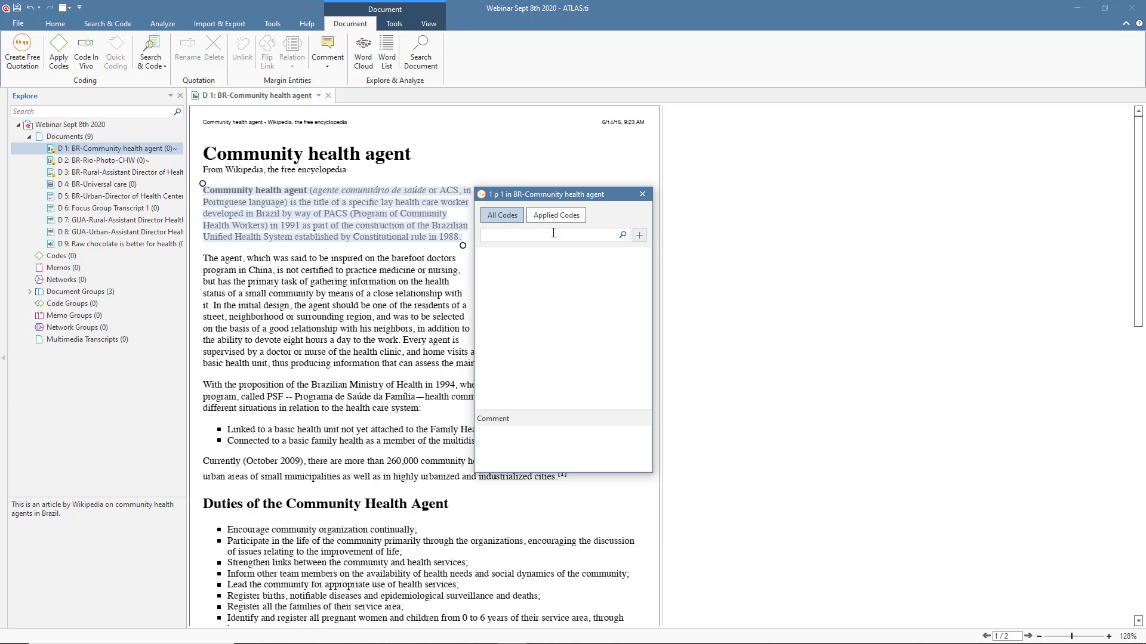
pyautogui.write('CHA=')
pyautogui.write('Introduction')
pyautogui.press('Return')
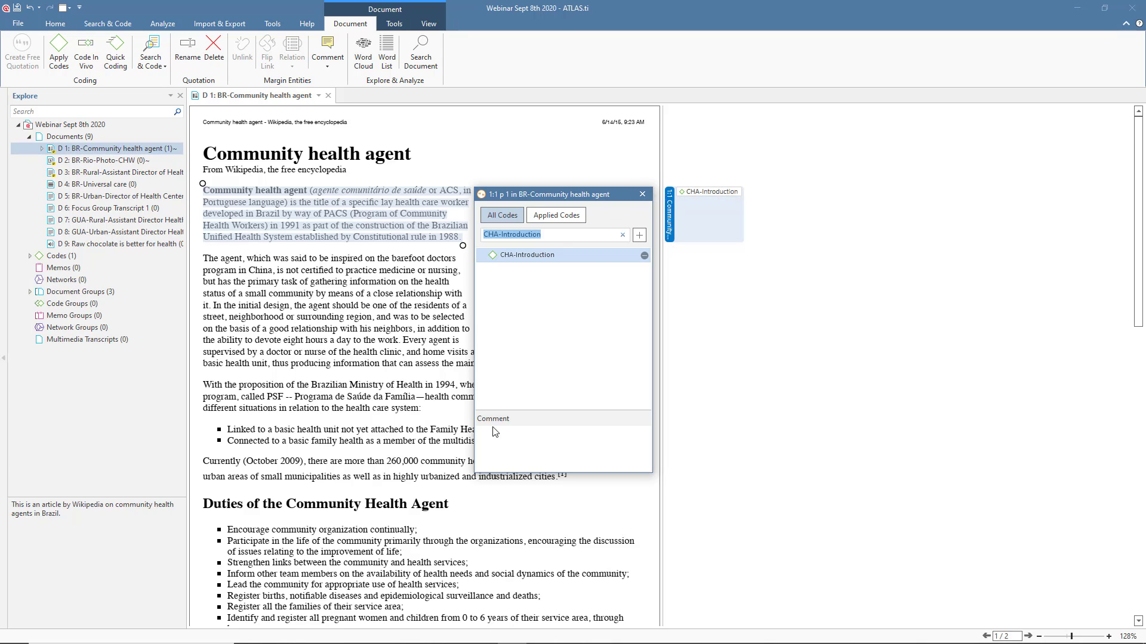
pyautogui.click(520, 259)
pyautogui.click(504, 440)
pyautogui.click(645, 193)
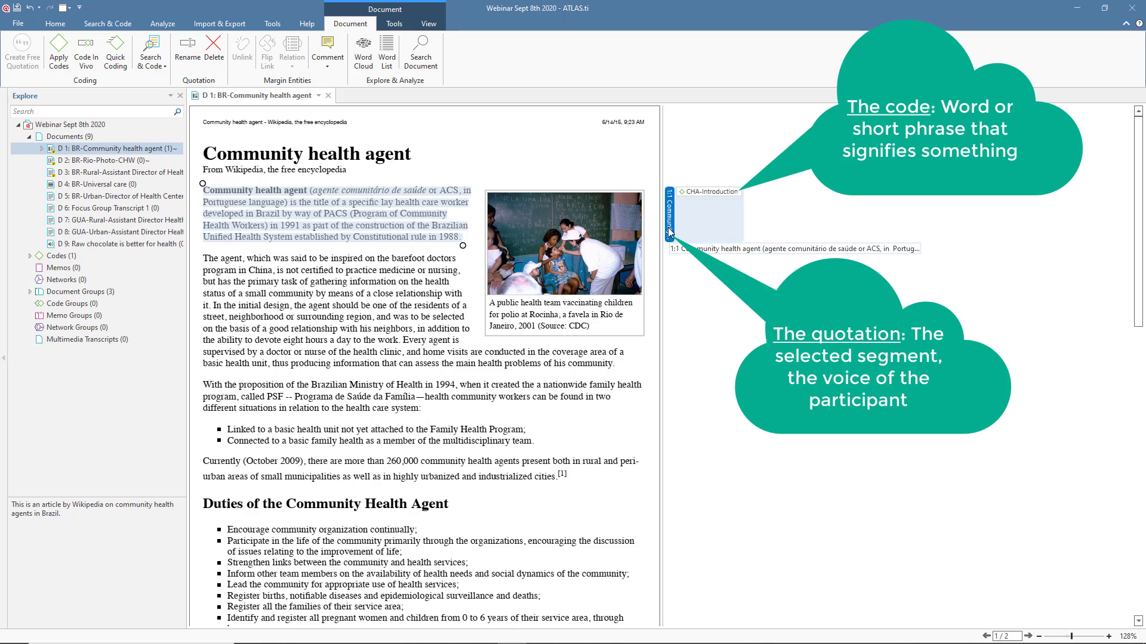
# - Comment the CHA-Introduction code with "What does 'CHA-Introduction' mean to me?"
pyautogui.click(714, 192)
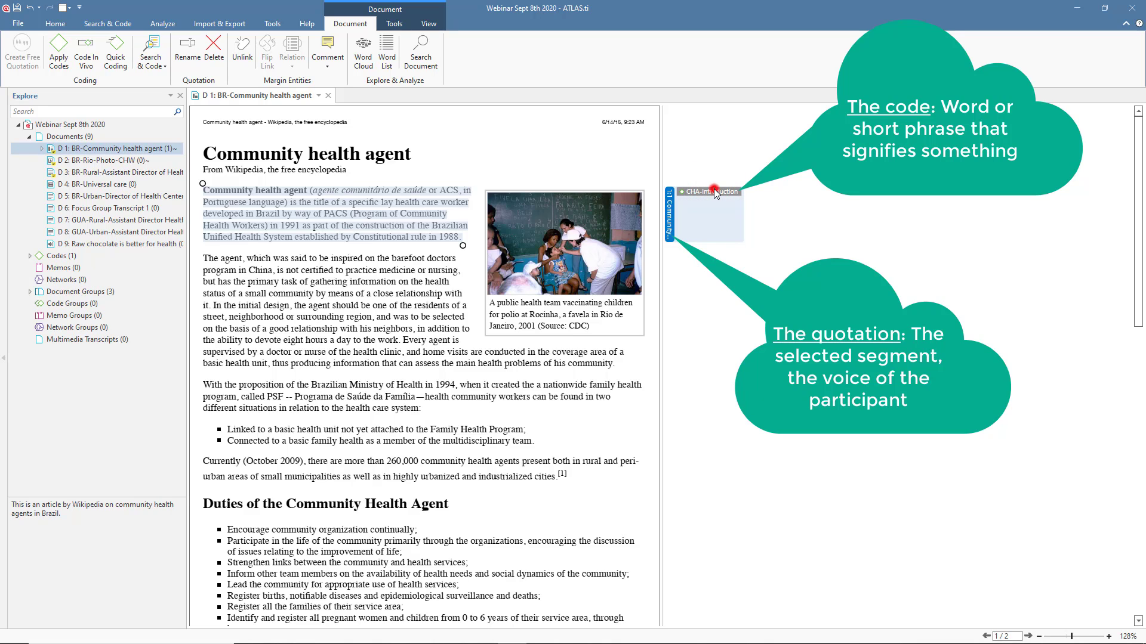
pyautogui.doubleClick(714, 189)
pyautogui.click(773, 247)
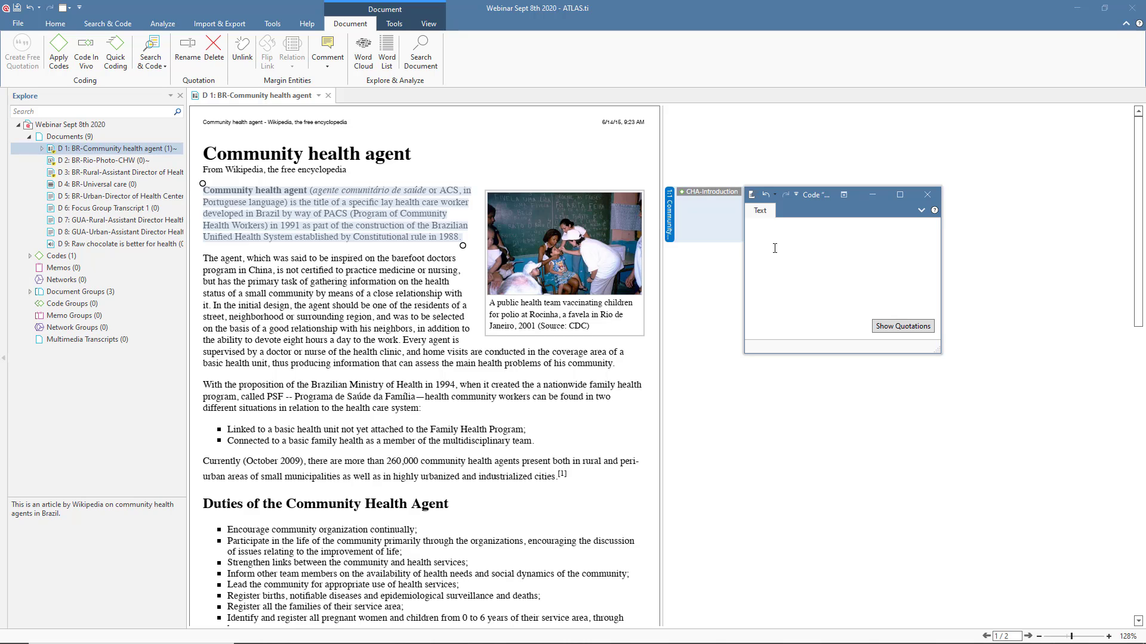
pyautogui.click(925, 193)
pyautogui.click(803, 310)
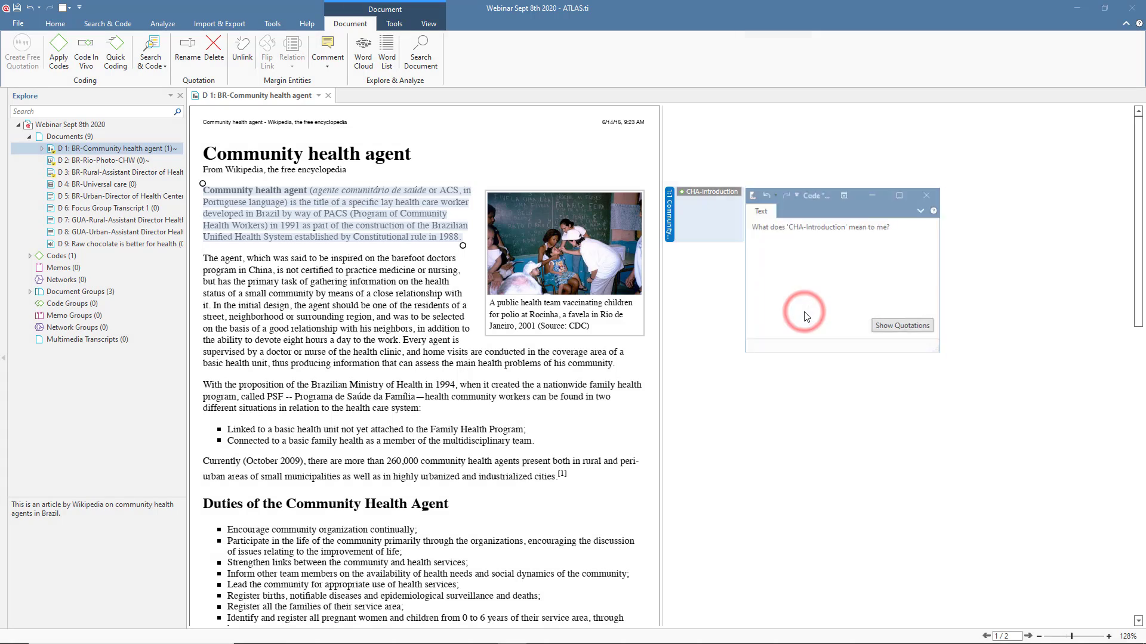
# - Comment quotation 1:1 with "A reflection on the content of the quotation"
pyautogui.rightClick(670, 223)
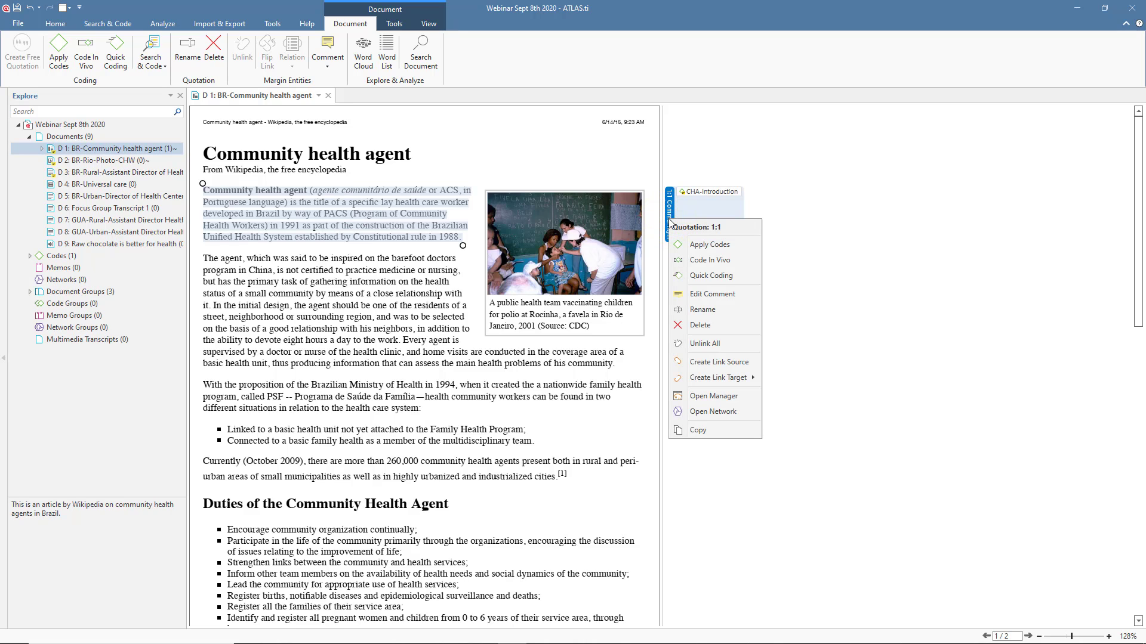
pyautogui.click(710, 300)
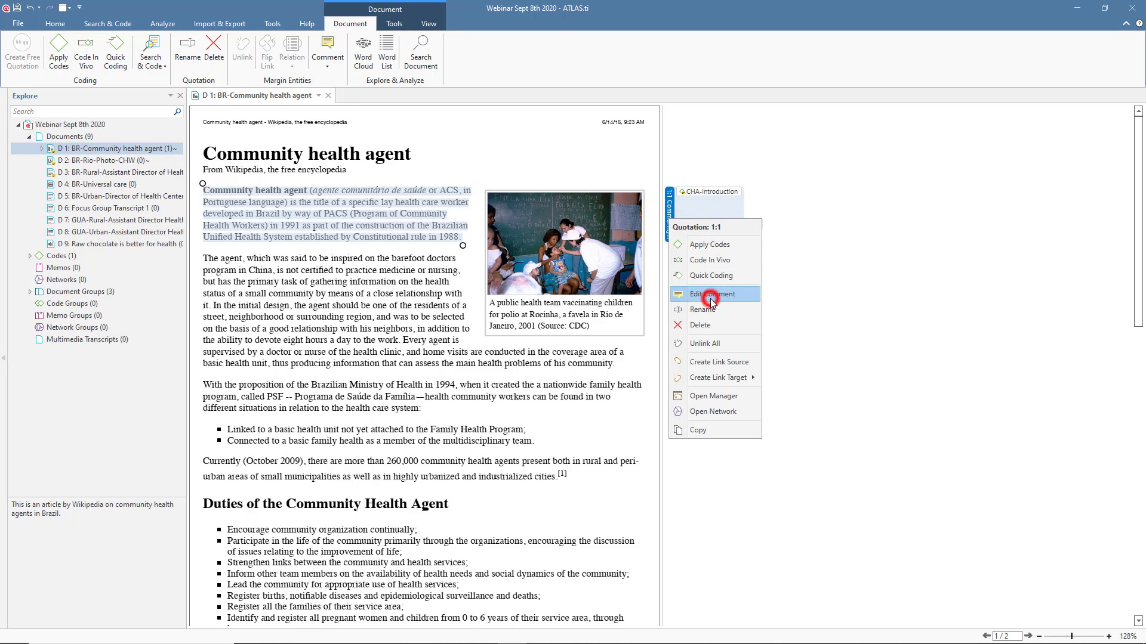
pyautogui.click(122, 188)
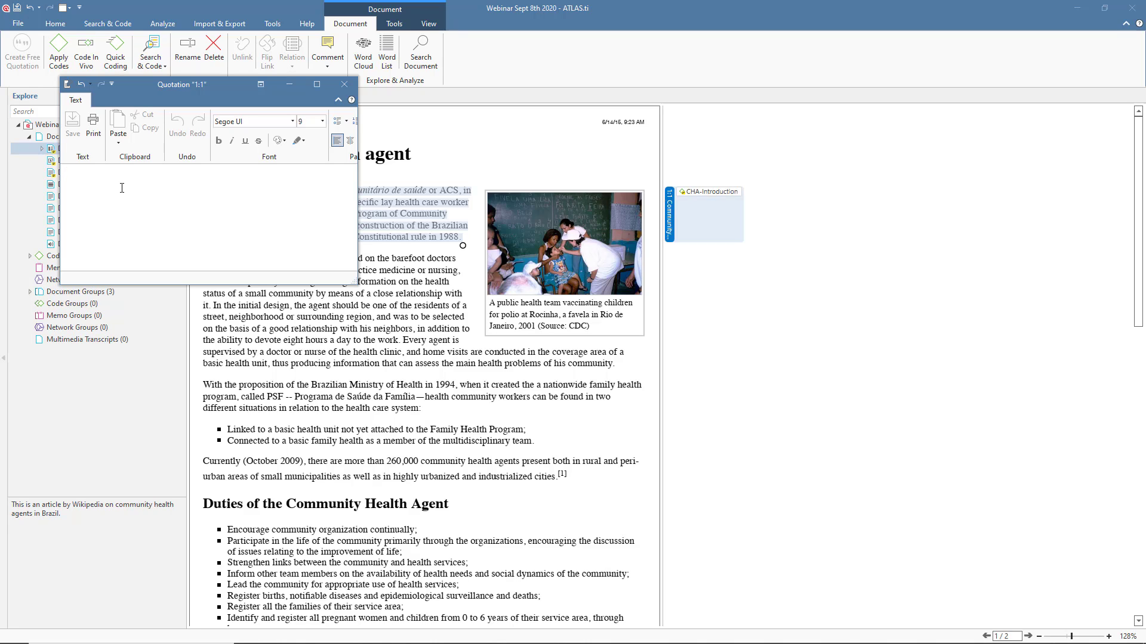
pyautogui.write('A re')
pyautogui.write('flection on the ')
pyautogui.write('cone')
pyautogui.write('tent of the quotat')
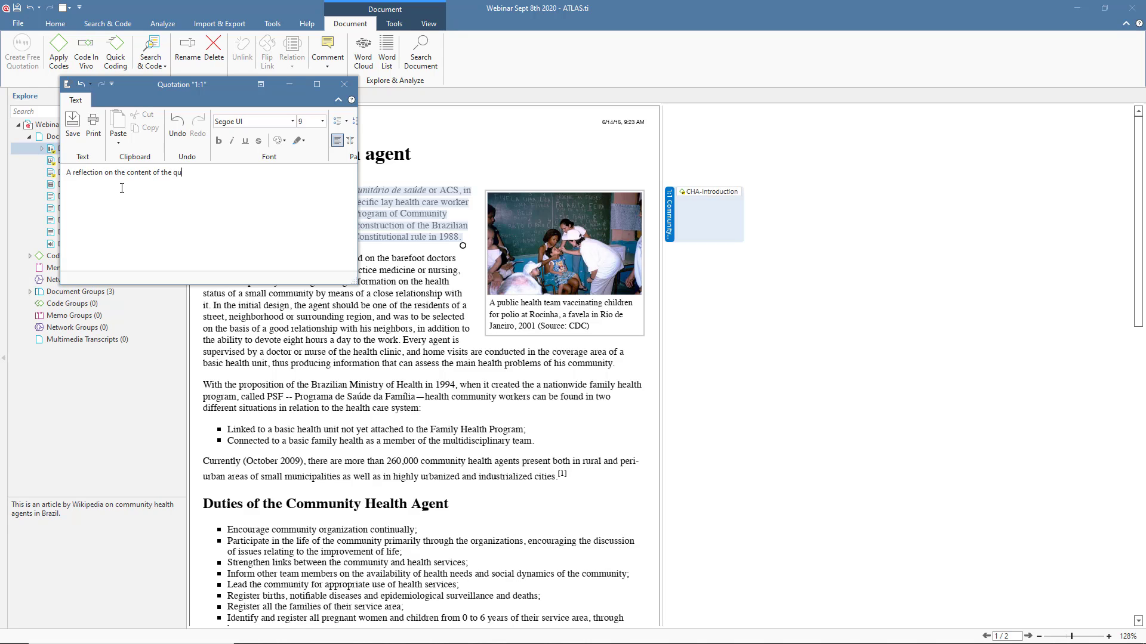
pyautogui.write('ion')
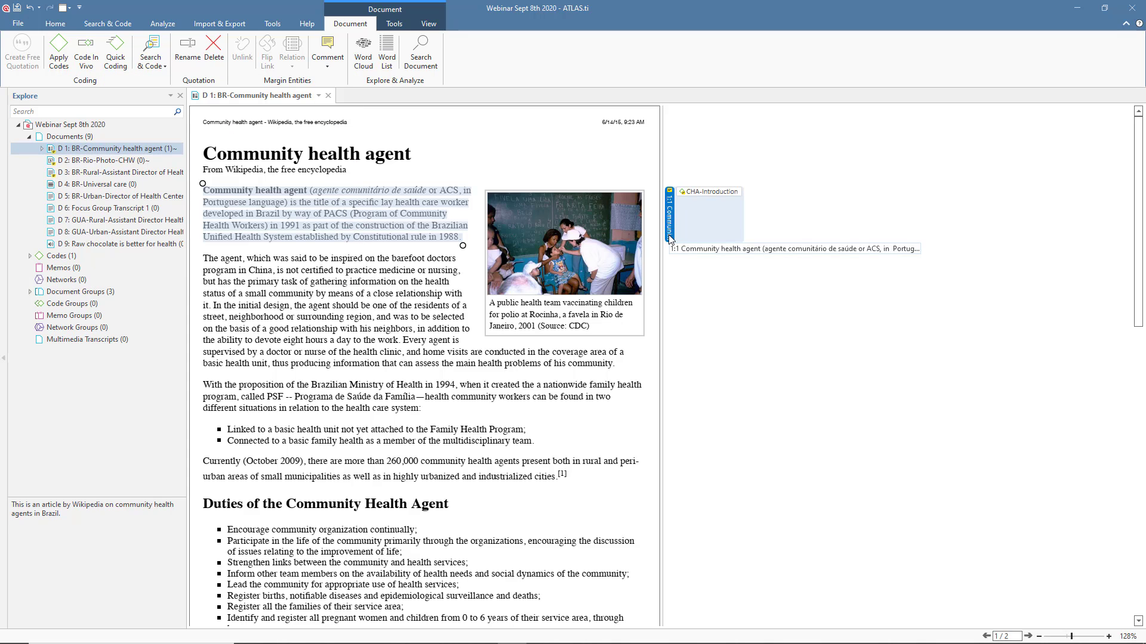
# - Remove the CHA-Introduction code from quotation 1:1 and undo the removal
pyautogui.click(669, 238)
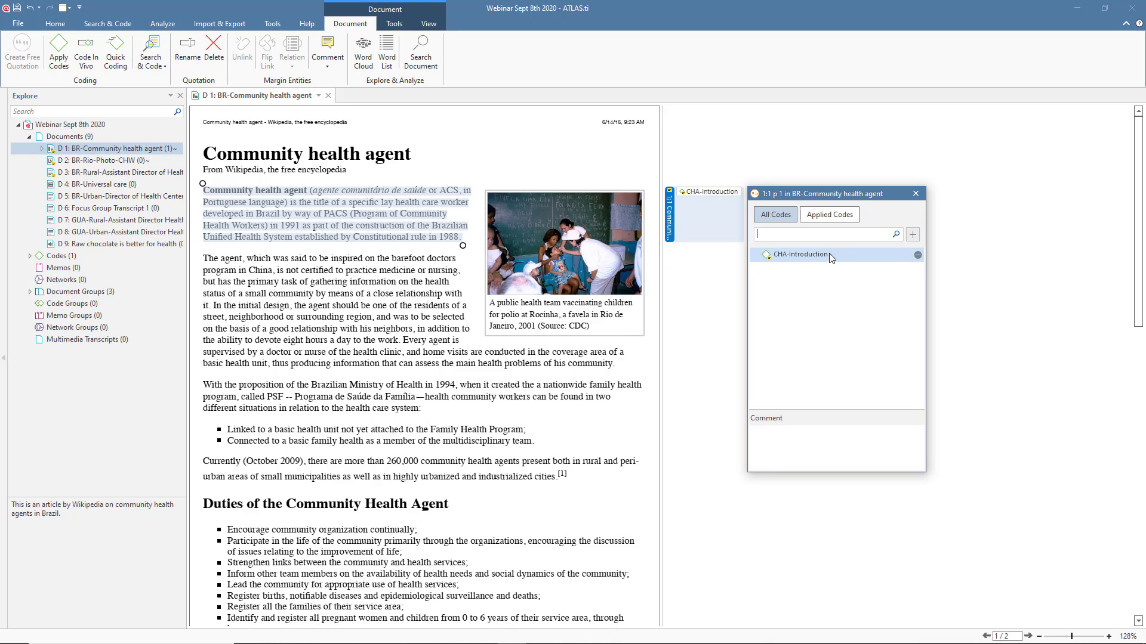
pyautogui.click(830, 215)
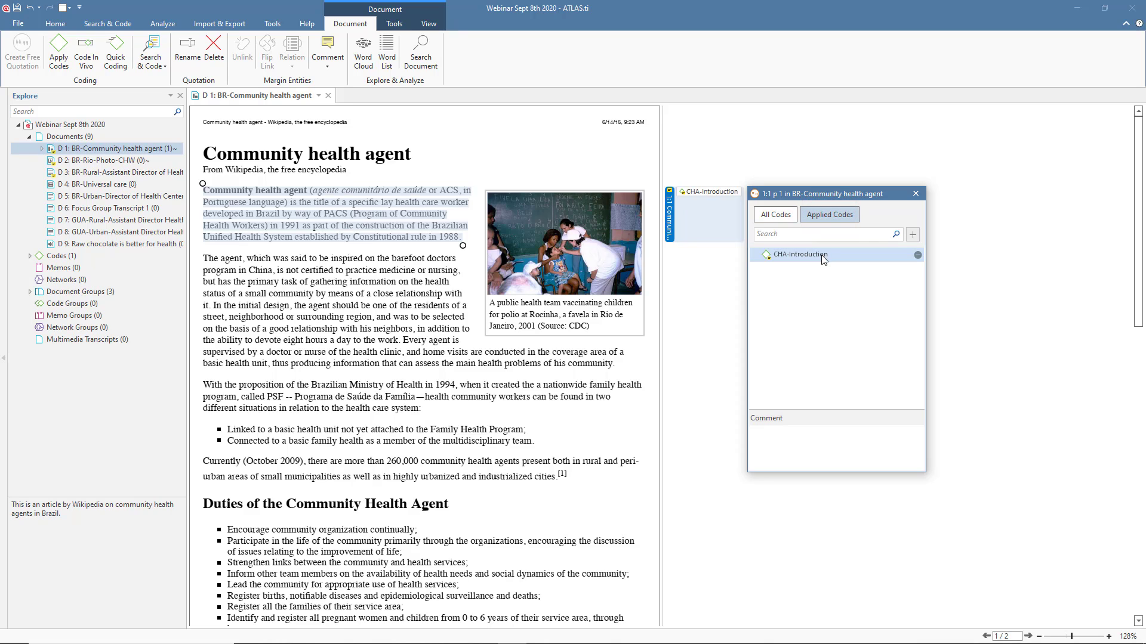
pyautogui.click(918, 255)
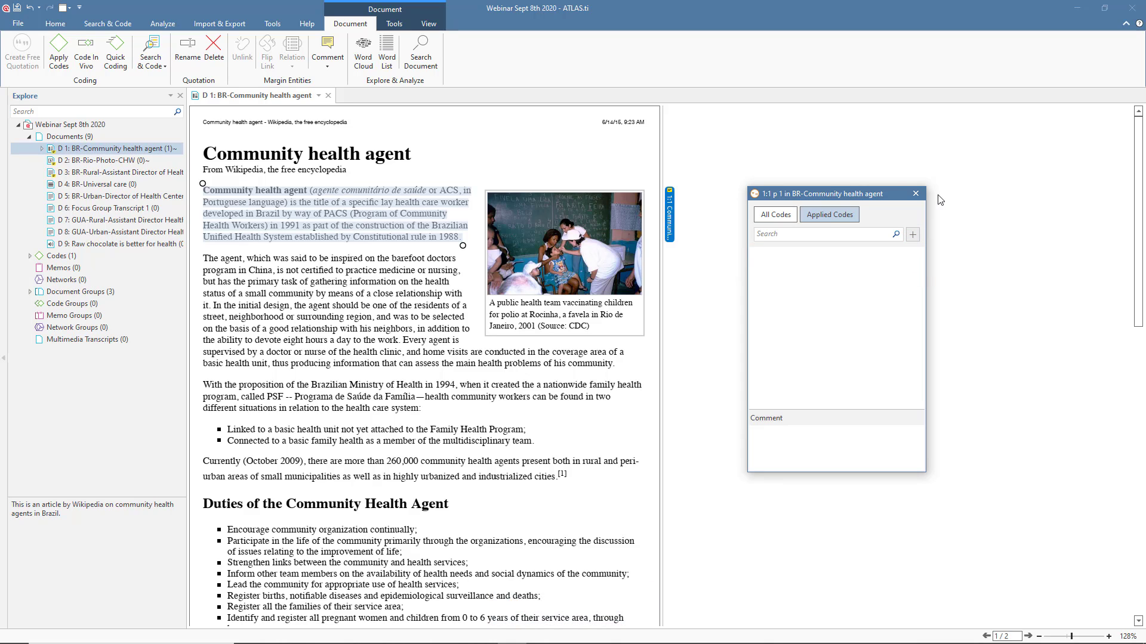
pyautogui.click(916, 194)
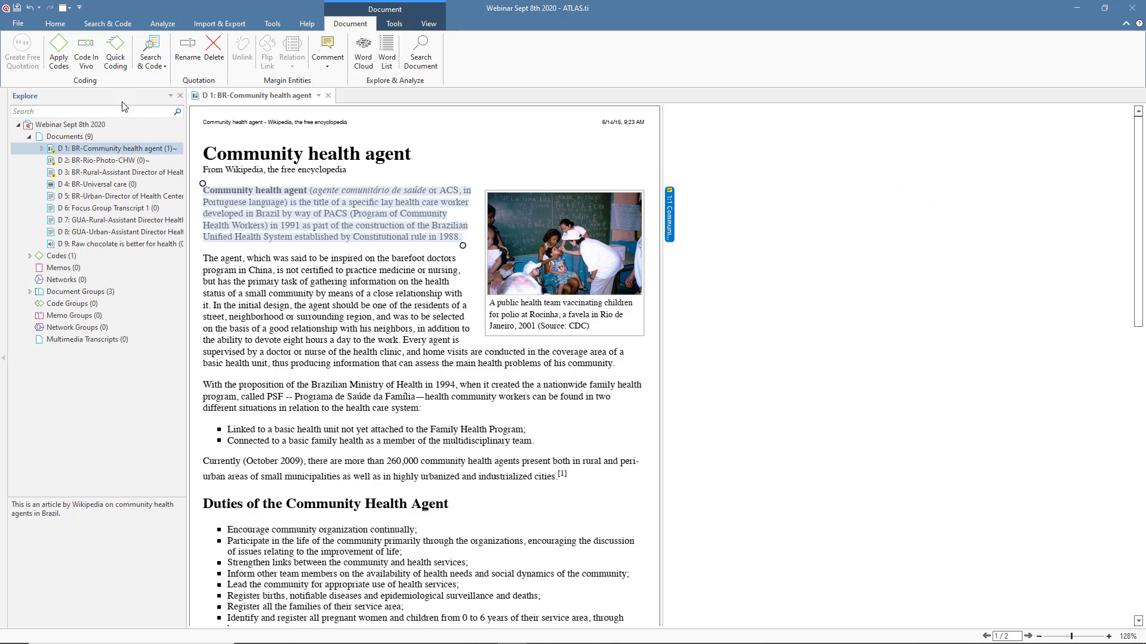
pyautogui.click(30, 8)
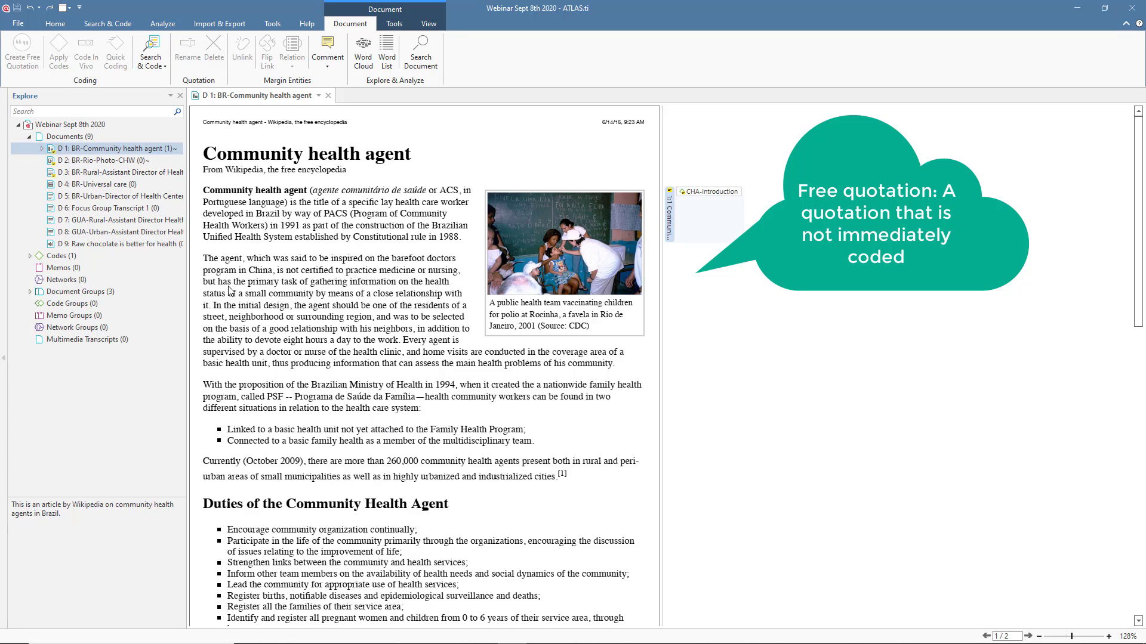
# - Create a free quotation from the second paragraph's first sentence and comment it with "And write your reflection on this quotation..."
pyautogui.moveTo(205, 261); pyautogui.dragTo(211, 307)
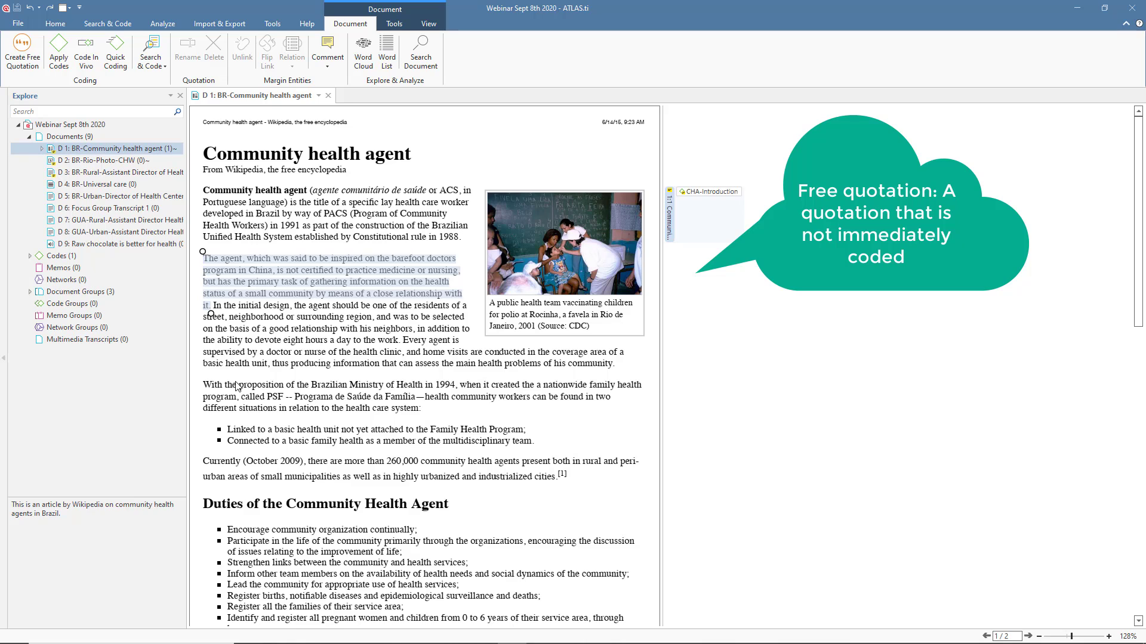
pyautogui.click(33, 62)
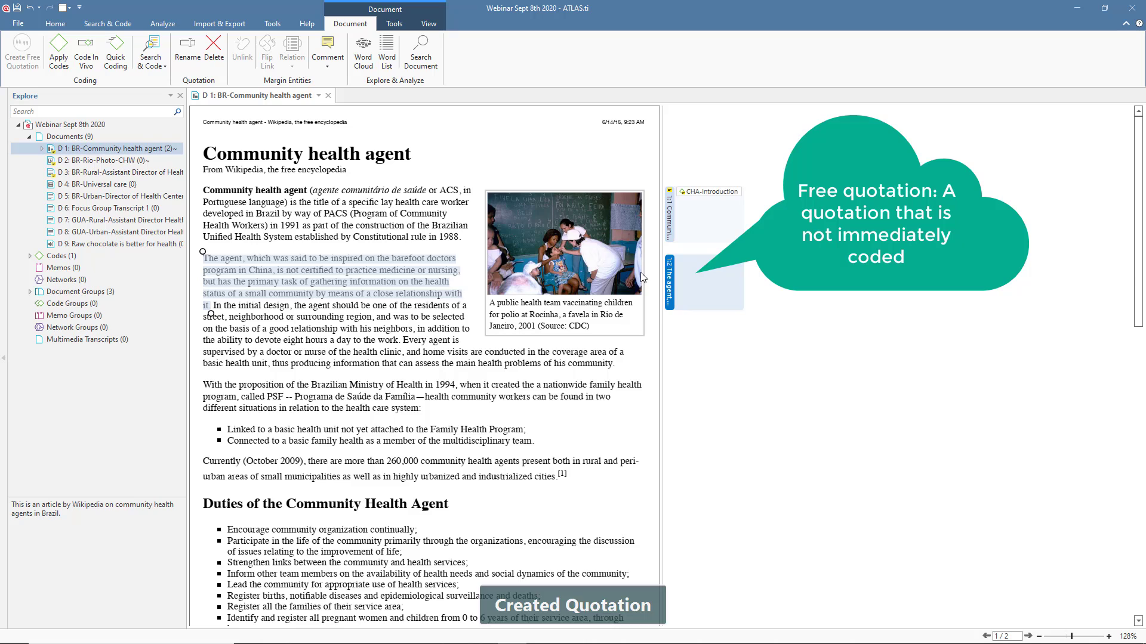
pyautogui.rightClick(669, 282)
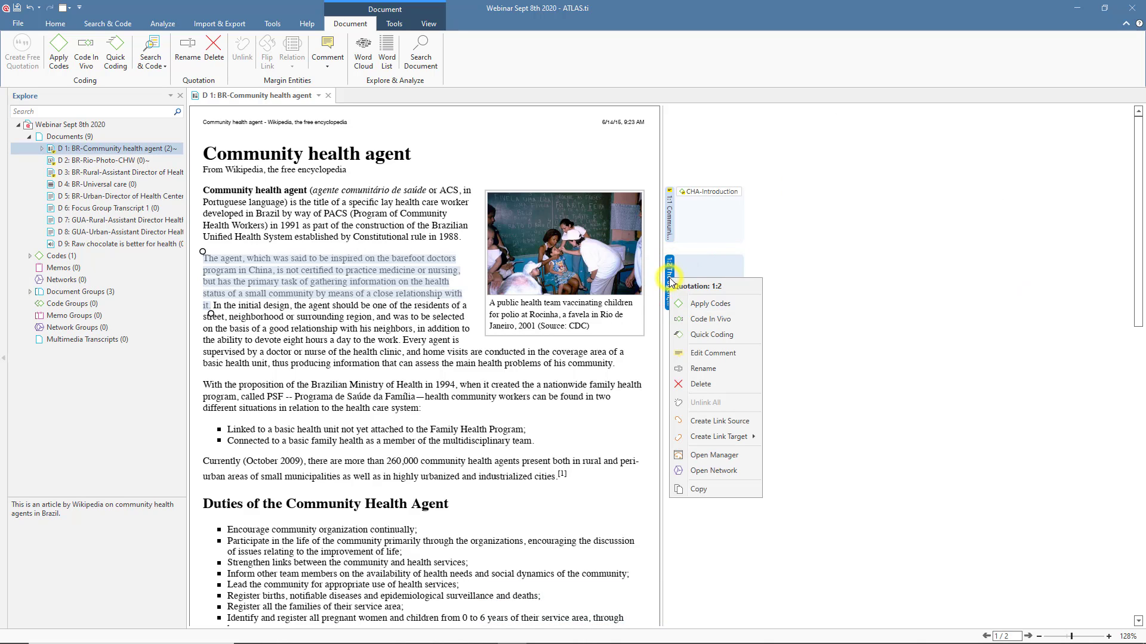
pyautogui.click(709, 353)
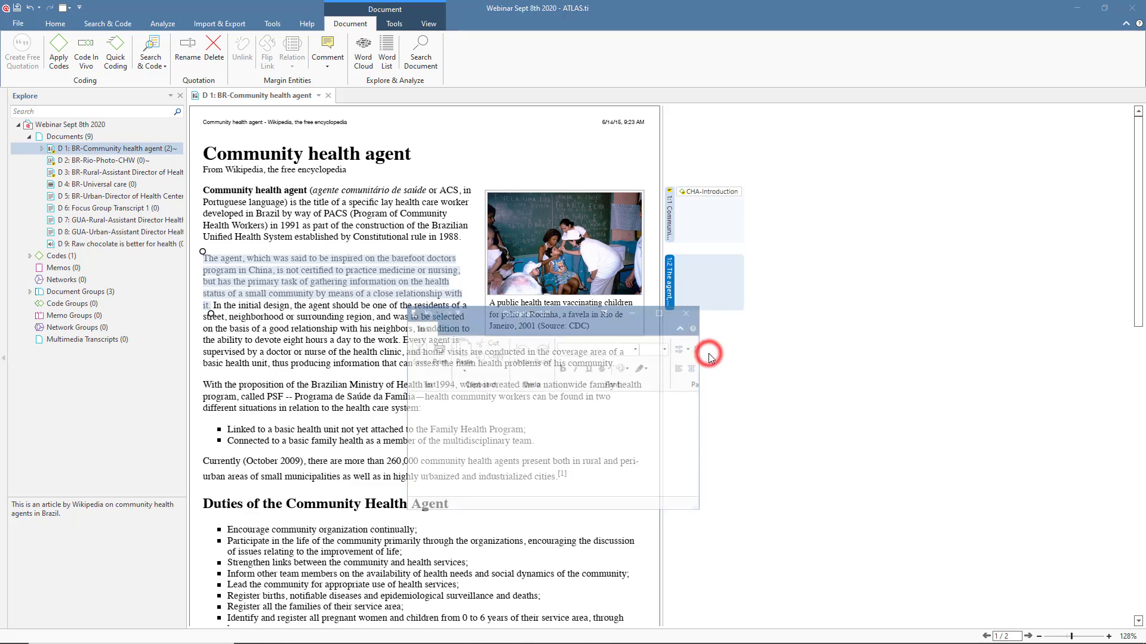
pyautogui.click(516, 413)
pyautogui.write('And ')
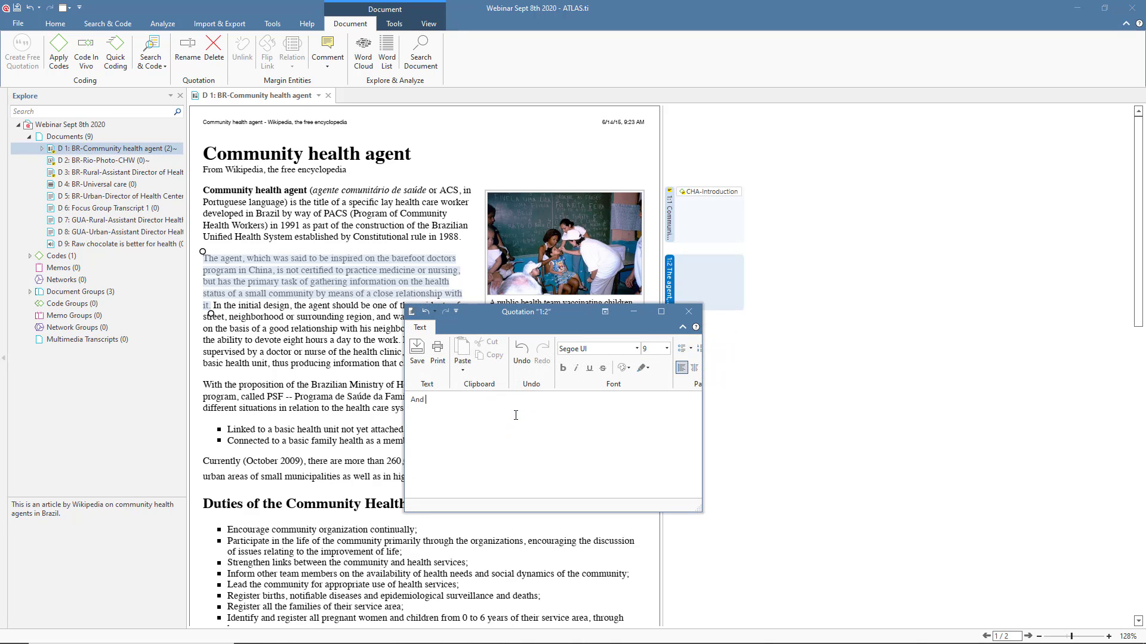
pyautogui.write('write your reflection on this quotation...')
pyautogui.click(688, 311)
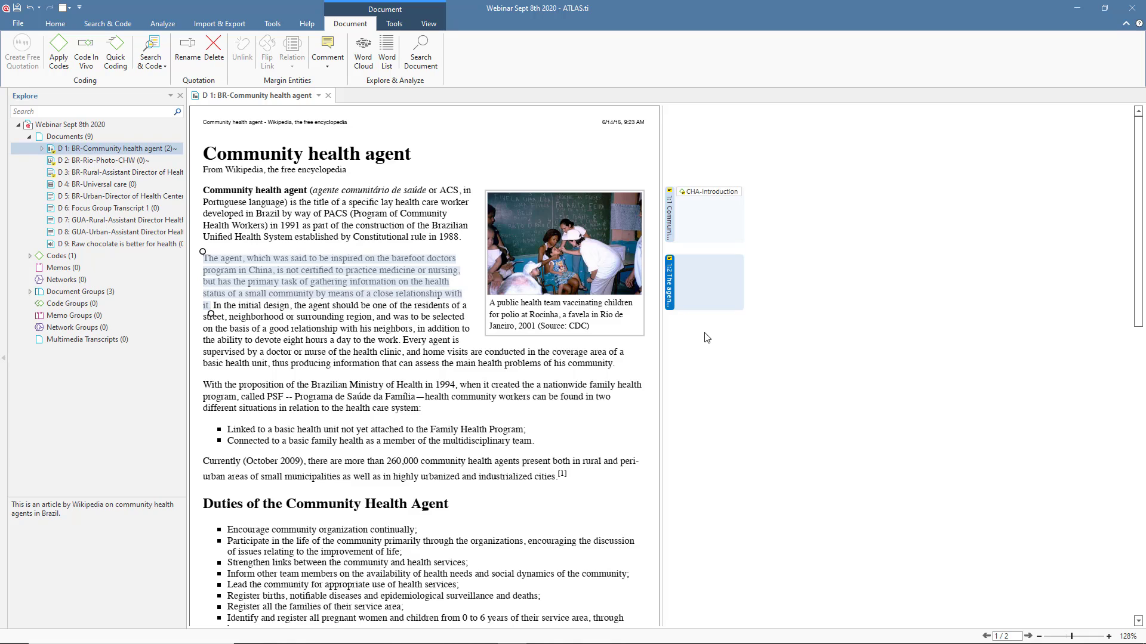
# - Code quotation 1:2 with two new codes named CHA-Model and CHA-Tasks
pyautogui.click(58, 47)
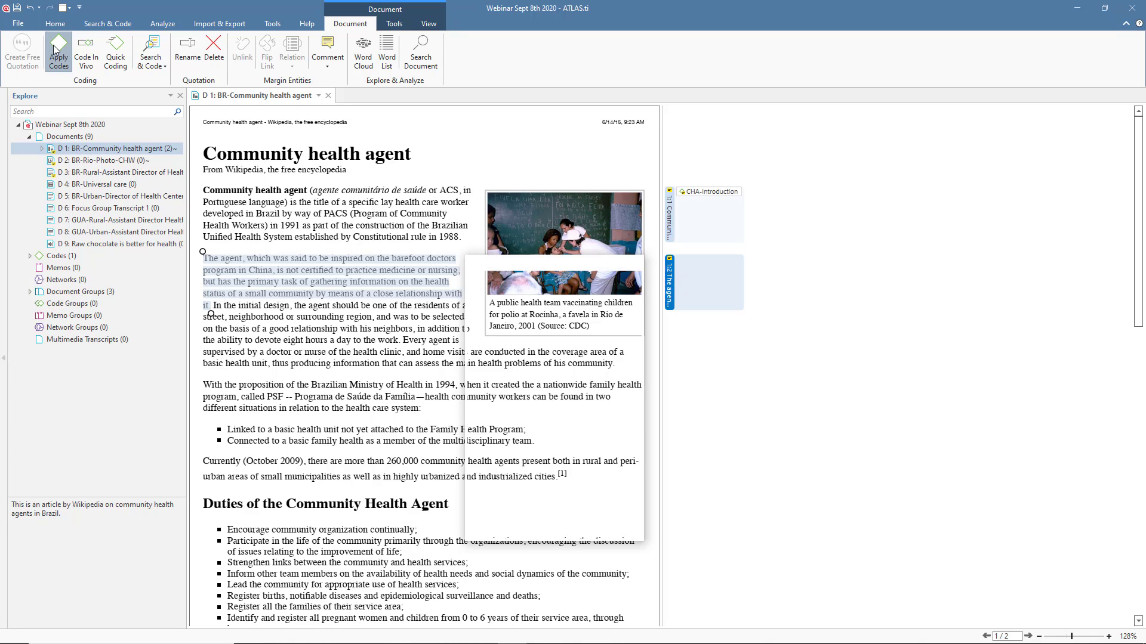
pyautogui.write('CHA')
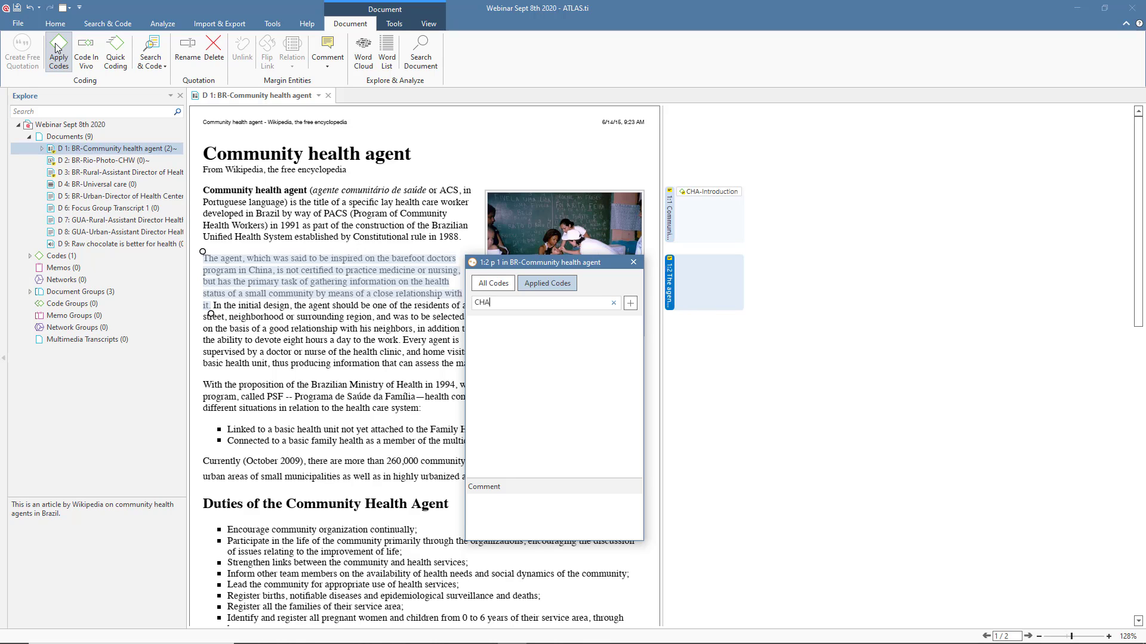
pyautogui.write('-Model')
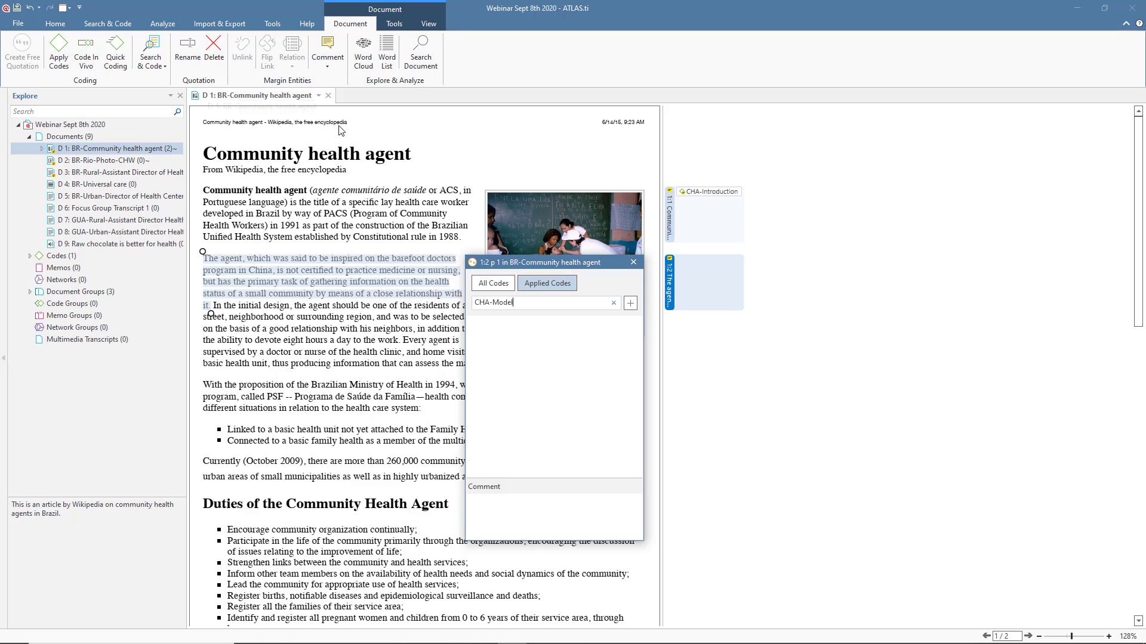
pyautogui.click(635, 302)
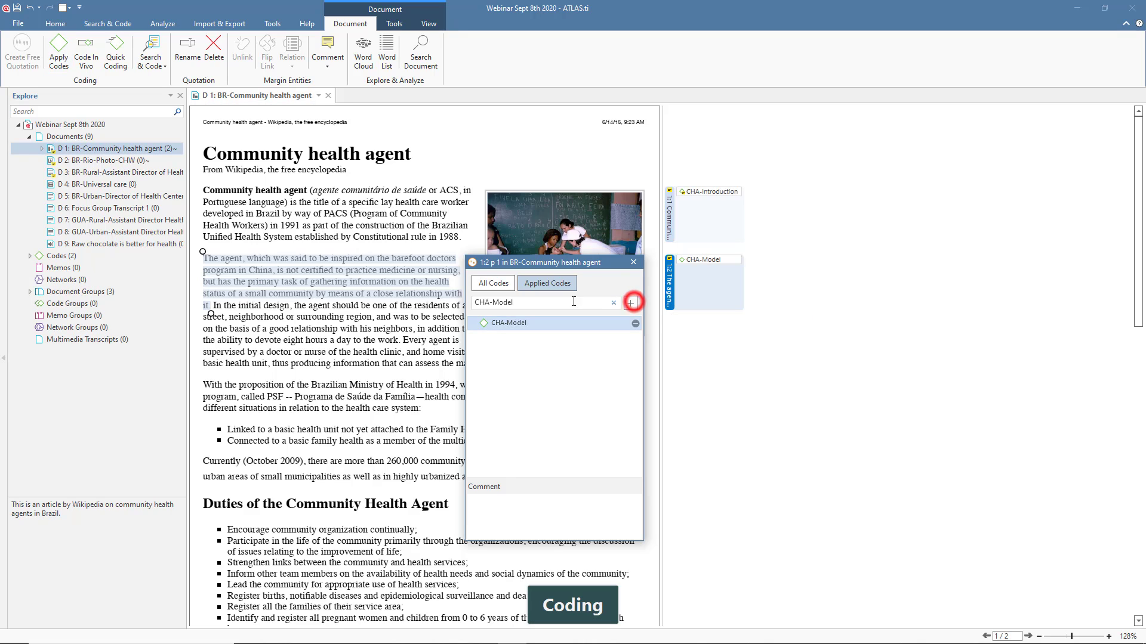
pyautogui.moveTo(519, 301); pyautogui.dragTo(494, 302)
pyautogui.press('BackSpace')
pyautogui.write('Tasks')
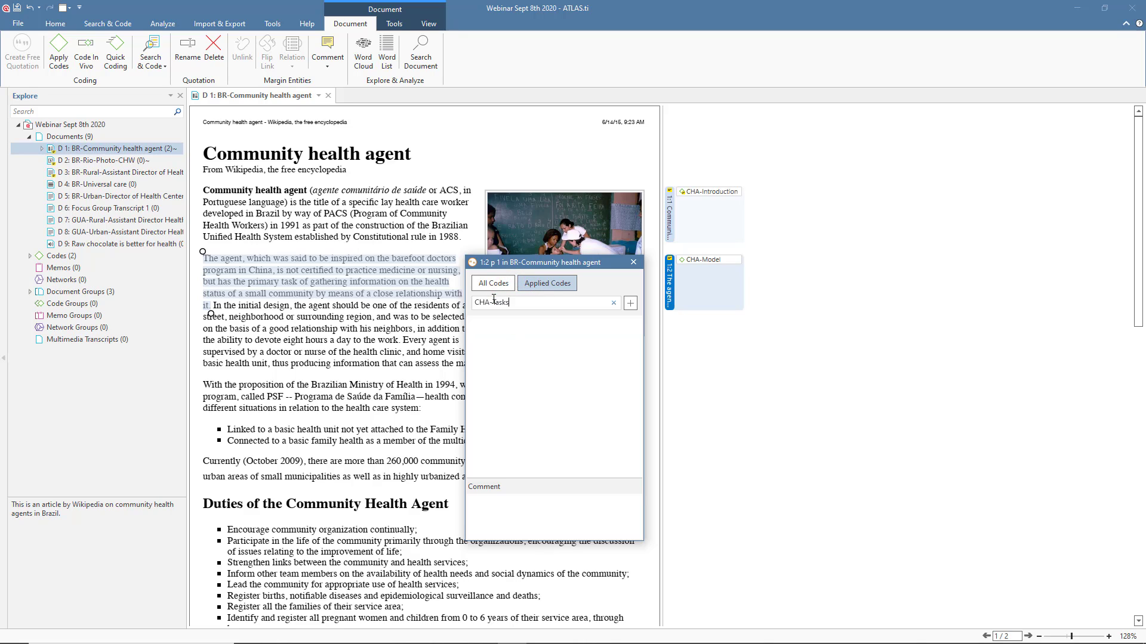
pyautogui.press('Return')
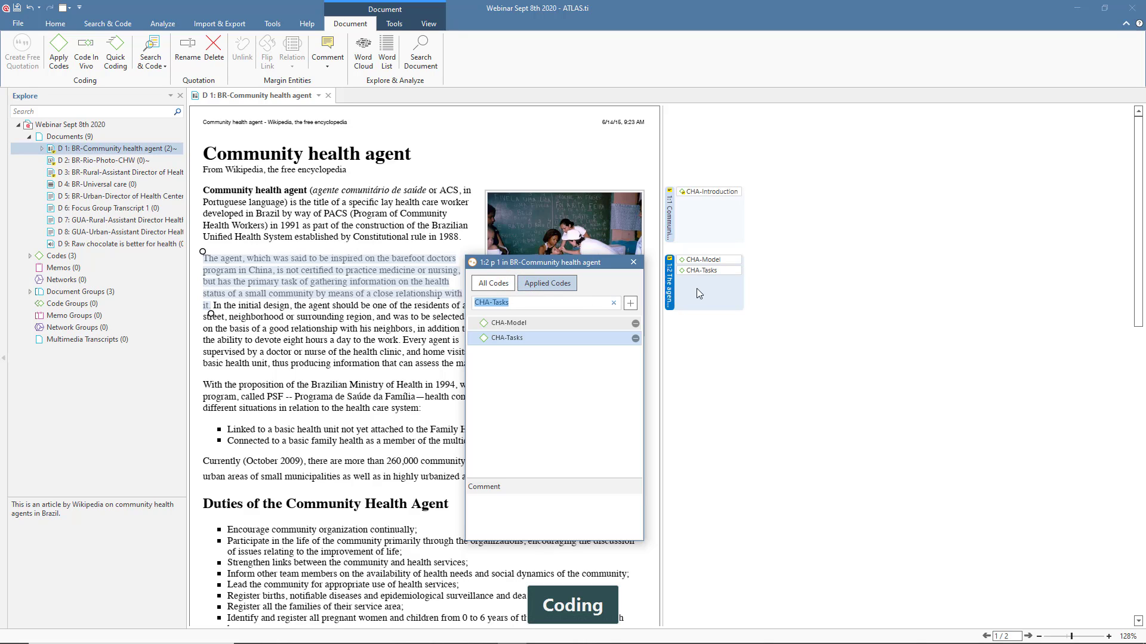
pyautogui.click(636, 266)
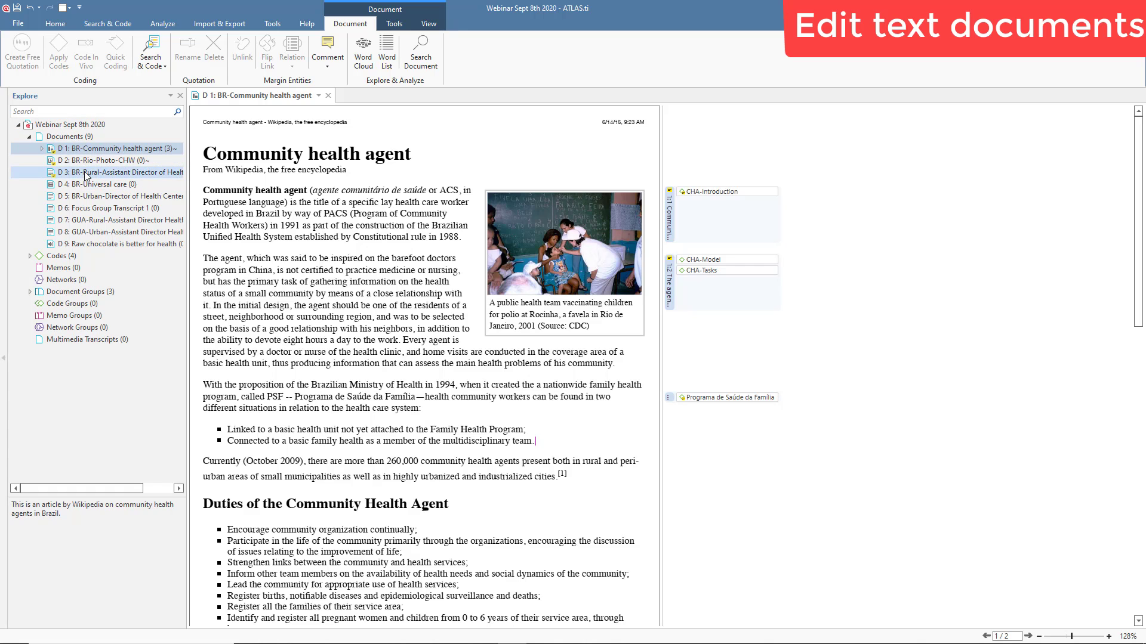
# - Open document D 3, BR-Rural-Assistant Director of Health Center, for editing and add "-Wednesday...." after the interview date
pyautogui.click(86, 173)
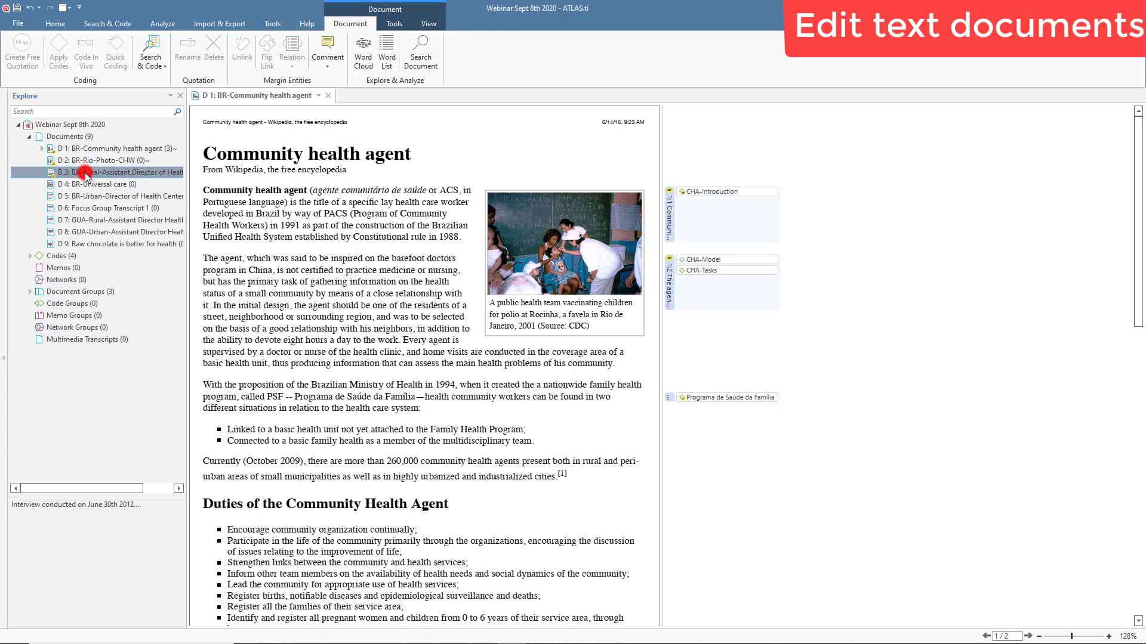
pyautogui.doubleClick(85, 173)
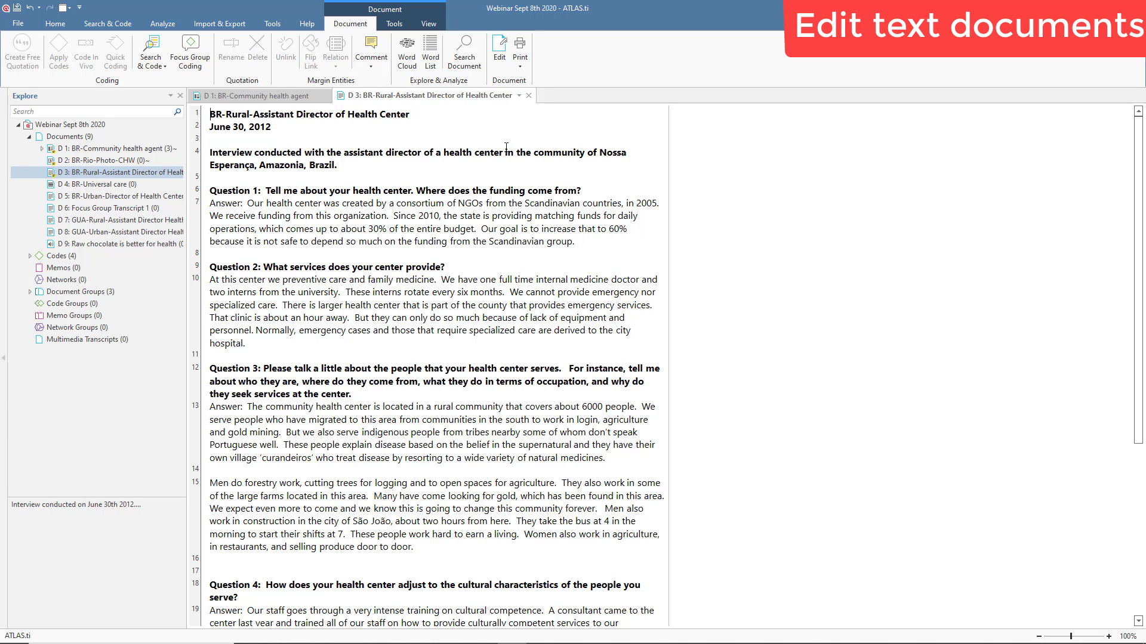
pyautogui.click(503, 54)
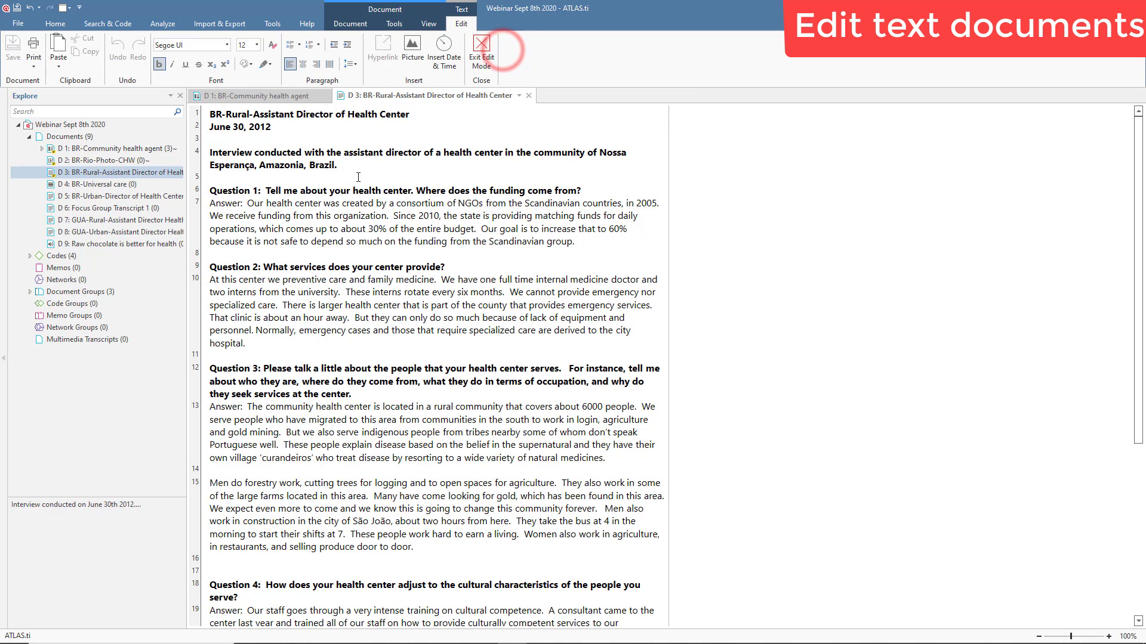
pyautogui.click(283, 128)
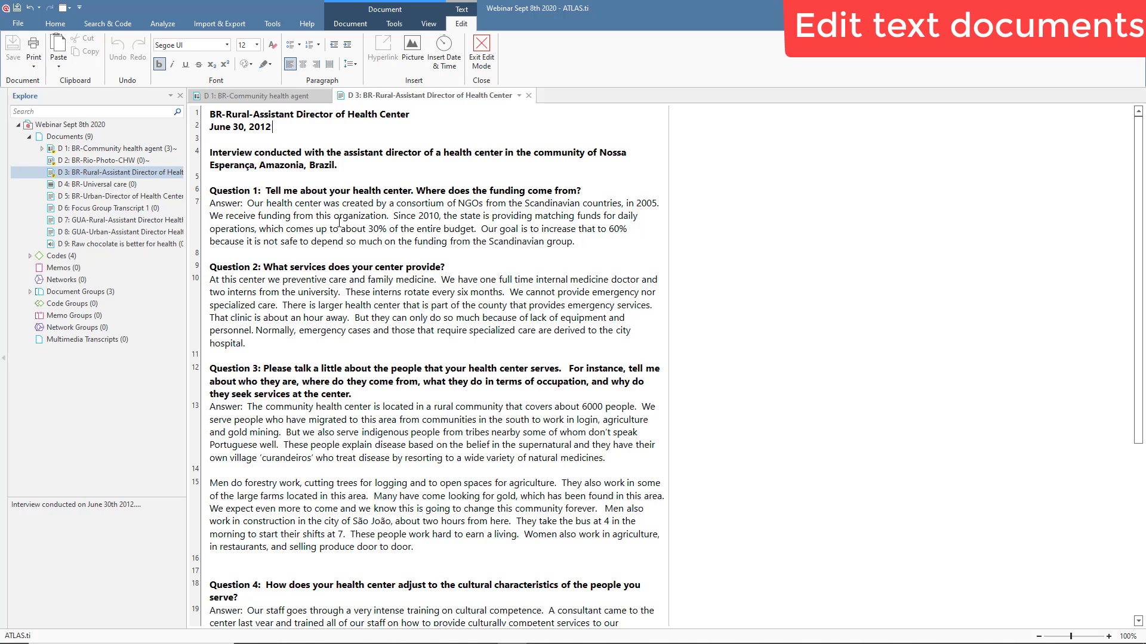
pyautogui.write('-Wedn')
pyautogui.press('BackSpace')
pyautogui.press('BackSpace')
pyautogui.press('BackSpace')
pyautogui.write('ednesday....')
# - Replace "group." with "foundation..." at the end of the Question 1 answer, and leave edit mode saving the changes
pyautogui.click(574, 241)
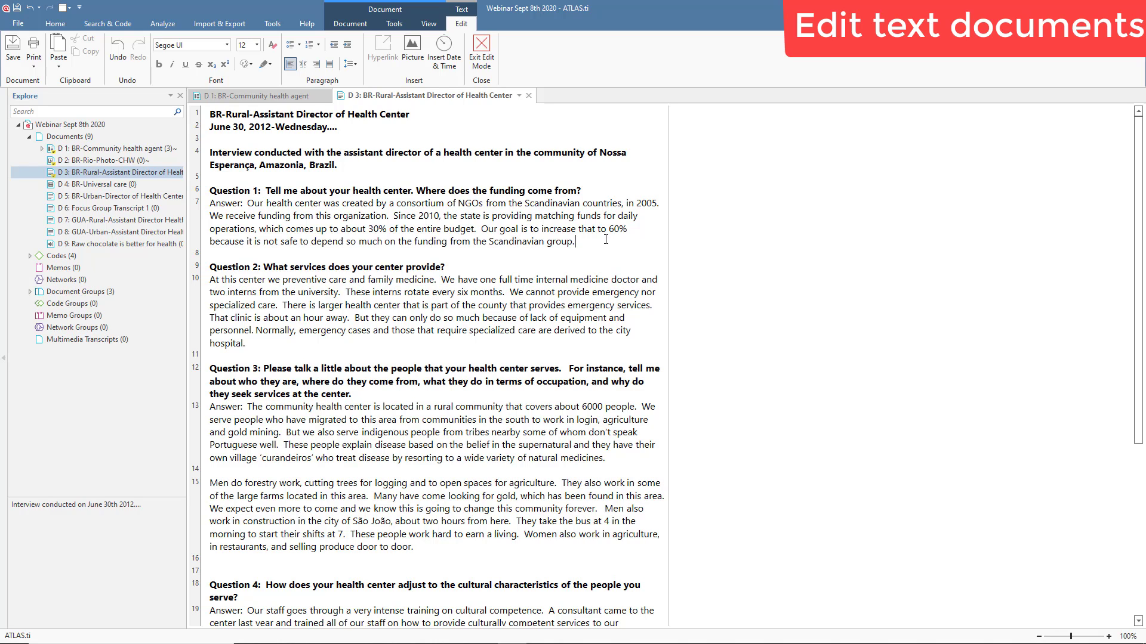
pyautogui.press('BackSpace')
pyautogui.press('BackSpace')
pyautogui.press('BackSpace')
pyautogui.press('BackSpace')
pyautogui.press('BackSpace')
pyautogui.press('BackSpace')
pyautogui.write('foundation...')
pyautogui.click(484, 47)
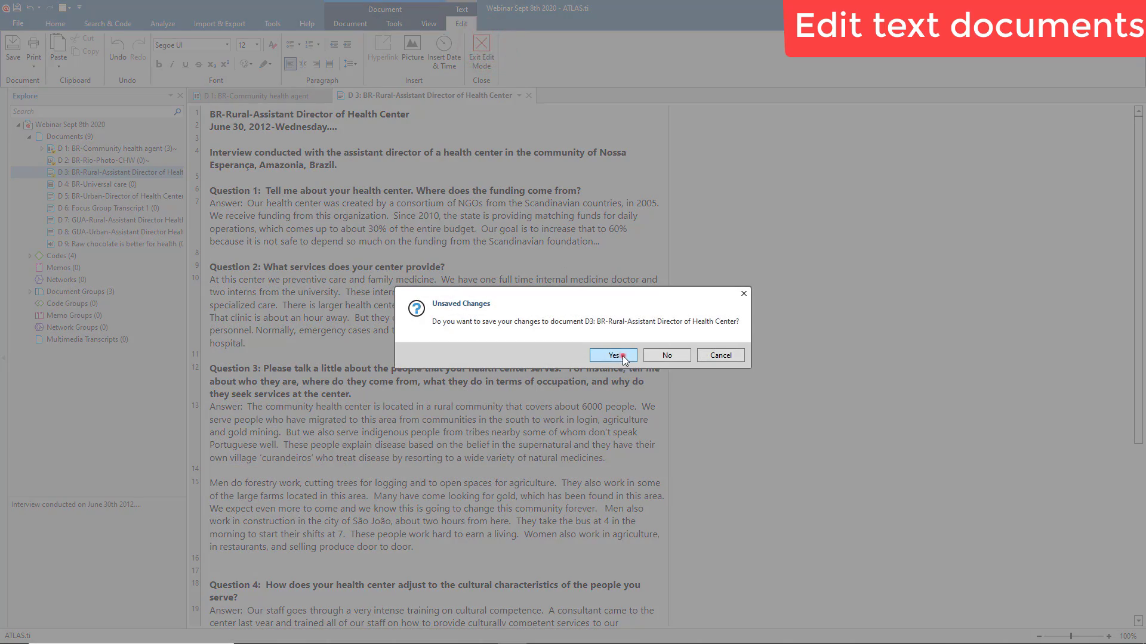
pyautogui.click(613, 356)
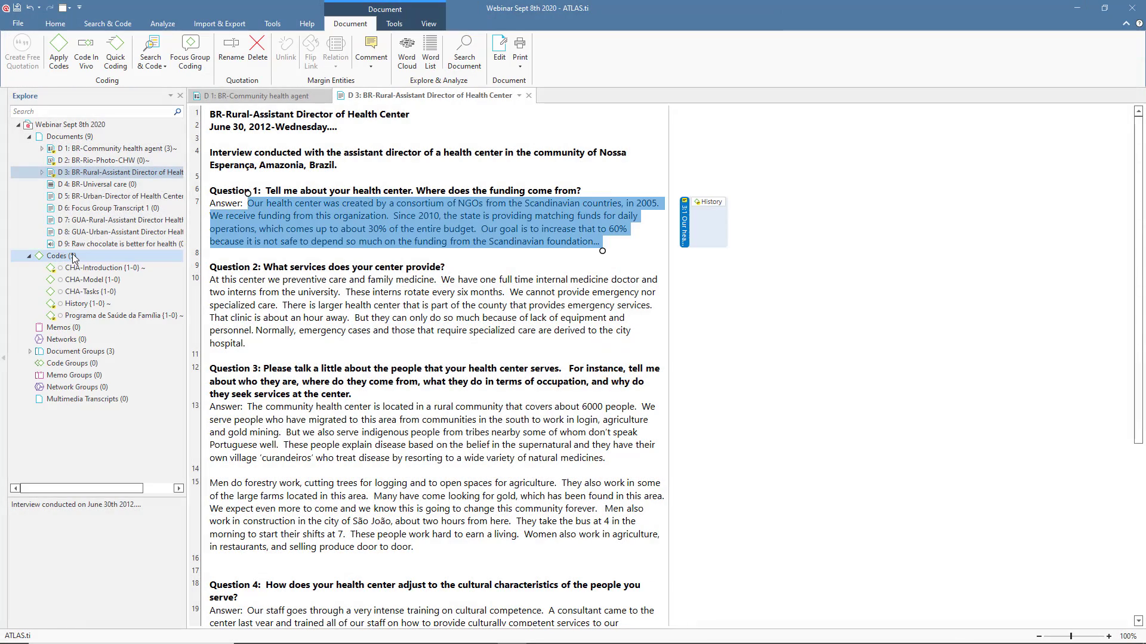
# - Create a free code named "Funding processes" in the Code Manager
pyautogui.doubleClick(58, 256)
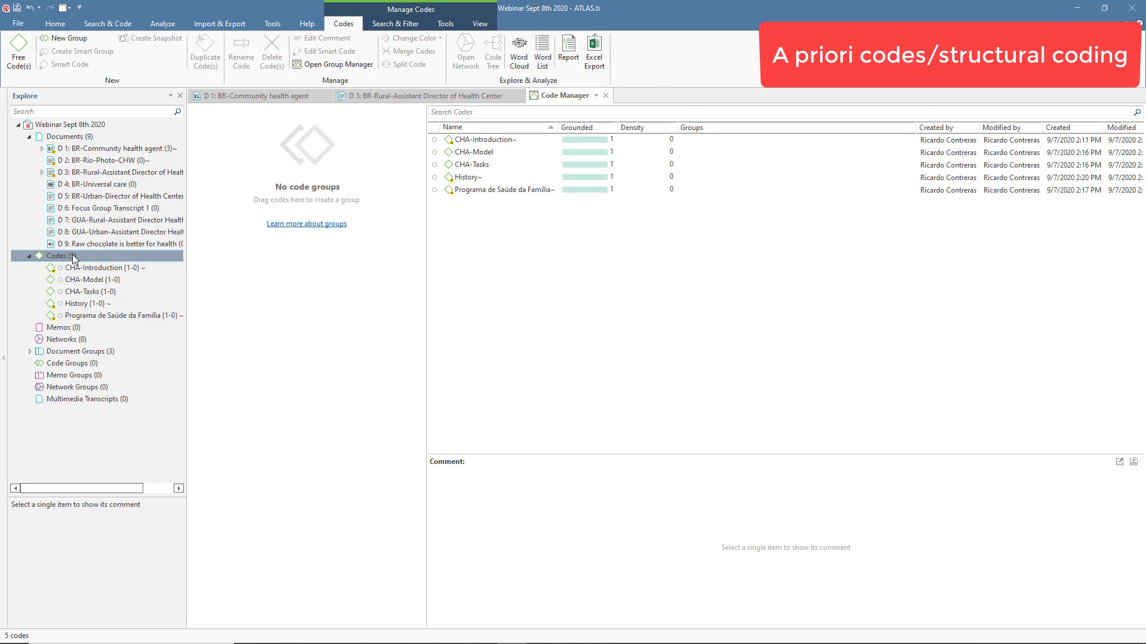
pyautogui.click(18, 60)
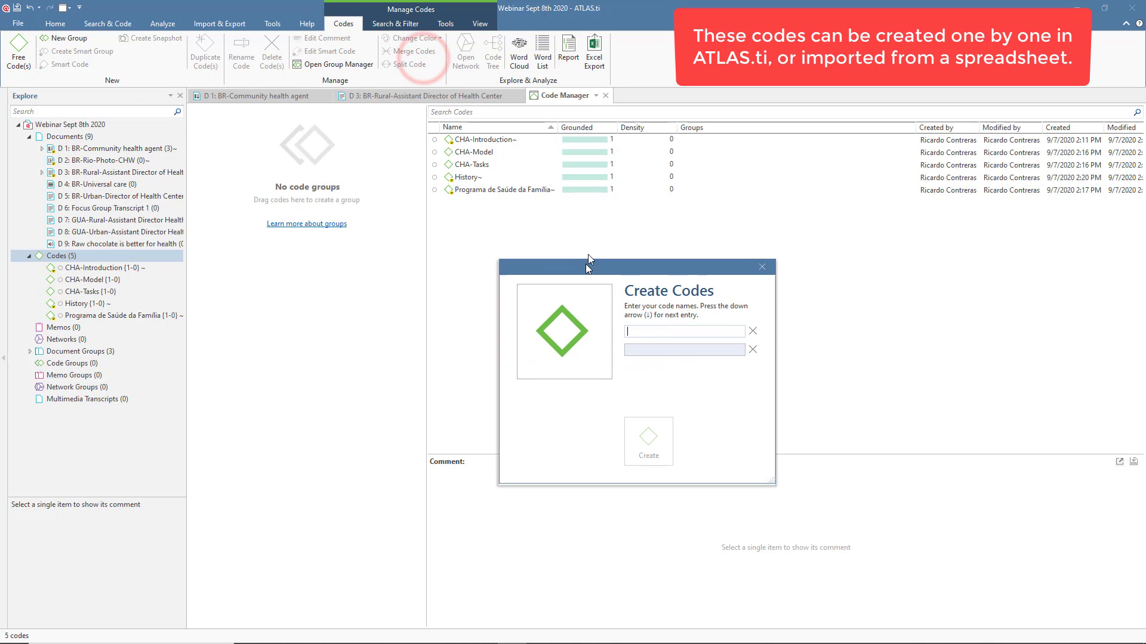
pyautogui.click(639, 314)
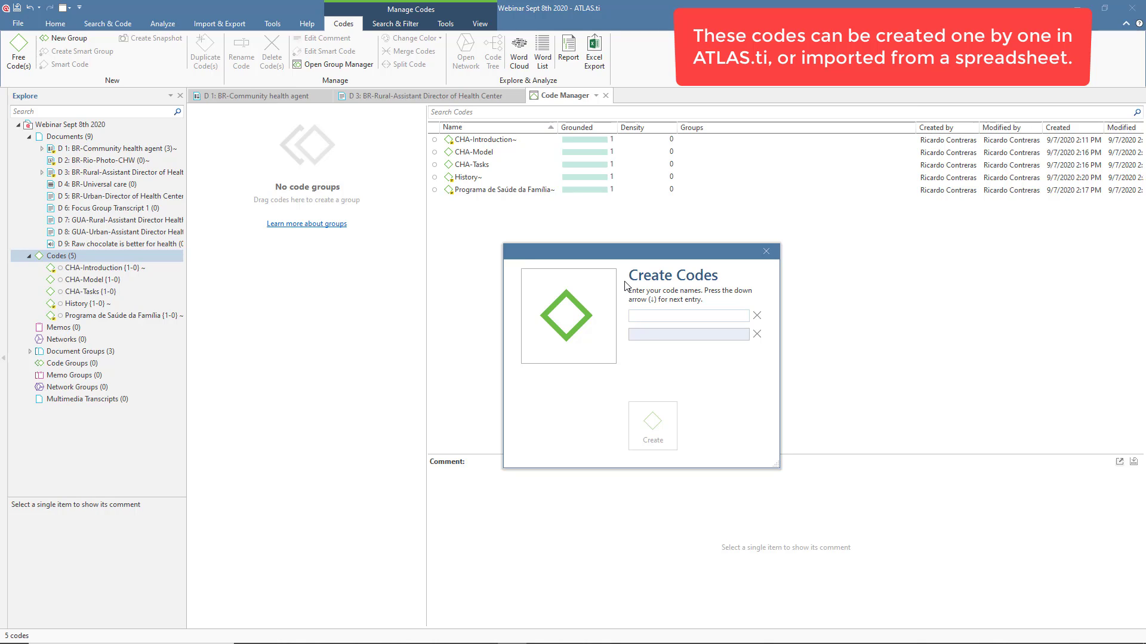
pyautogui.write('Fu')
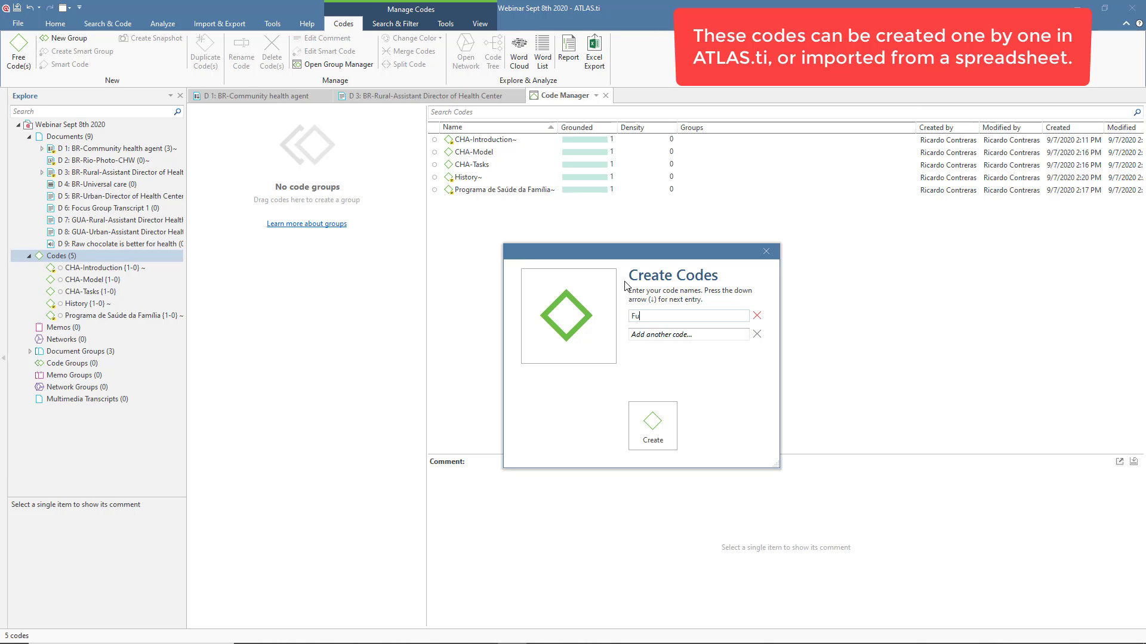
pyautogui.write('nding processes')
pyautogui.press('Return')
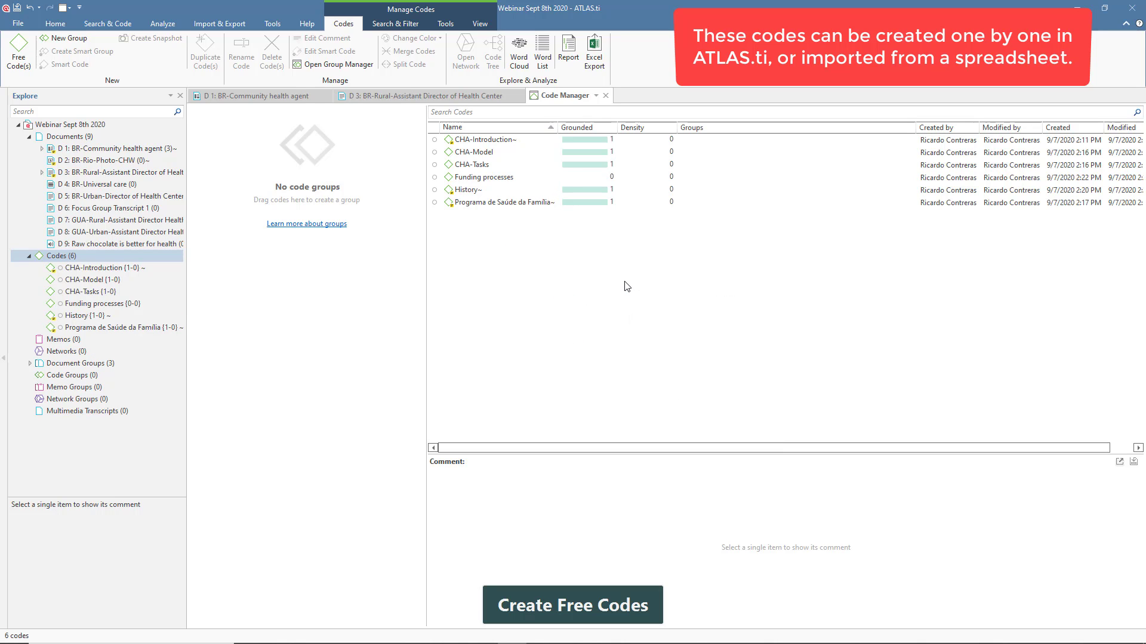
# - Review the History, Funding processes and CHA-Introduction codes with their comments, and close the Code Manager
pyautogui.click(522, 189)
pyautogui.keyDown('ctrl'); pyautogui.click(517, 177); pyautogui.keyUp('ctrl')
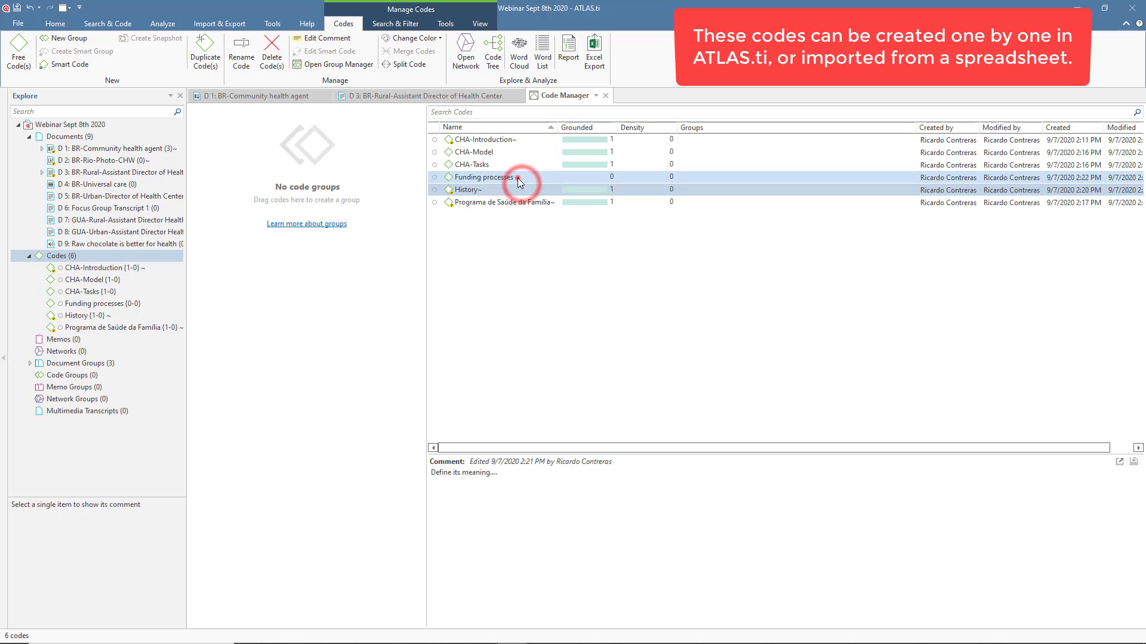
pyautogui.click(517, 177)
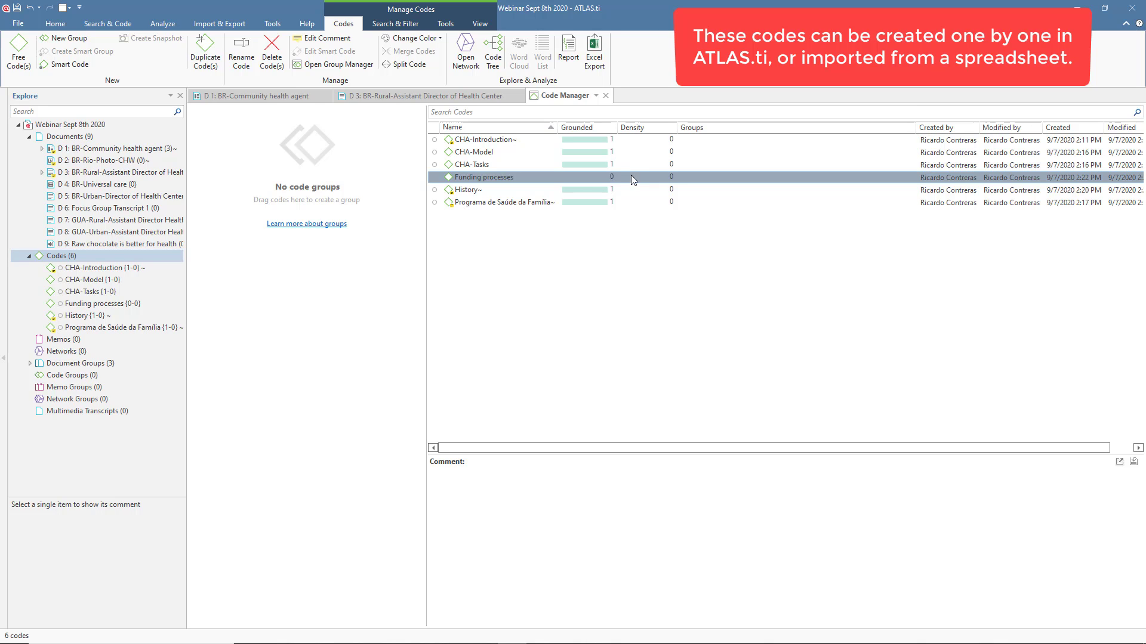
pyautogui.click(611, 144)
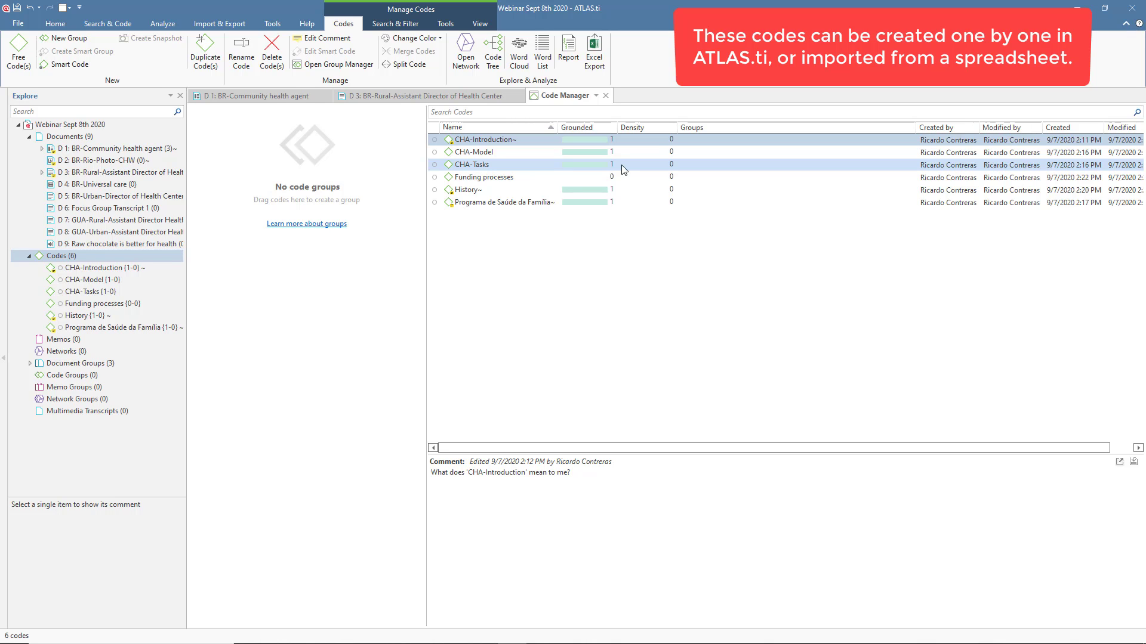
pyautogui.click(606, 95)
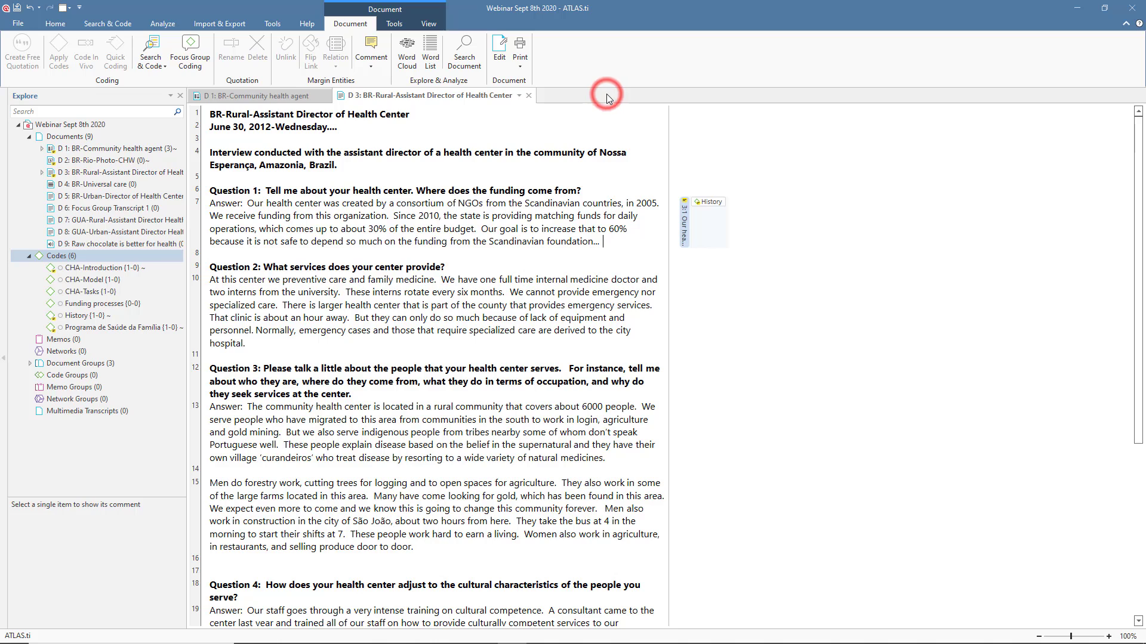
# - Apply the existing Funding processes code to the quotation covering the Question 1 answer in D 3
pyautogui.click(684, 224)
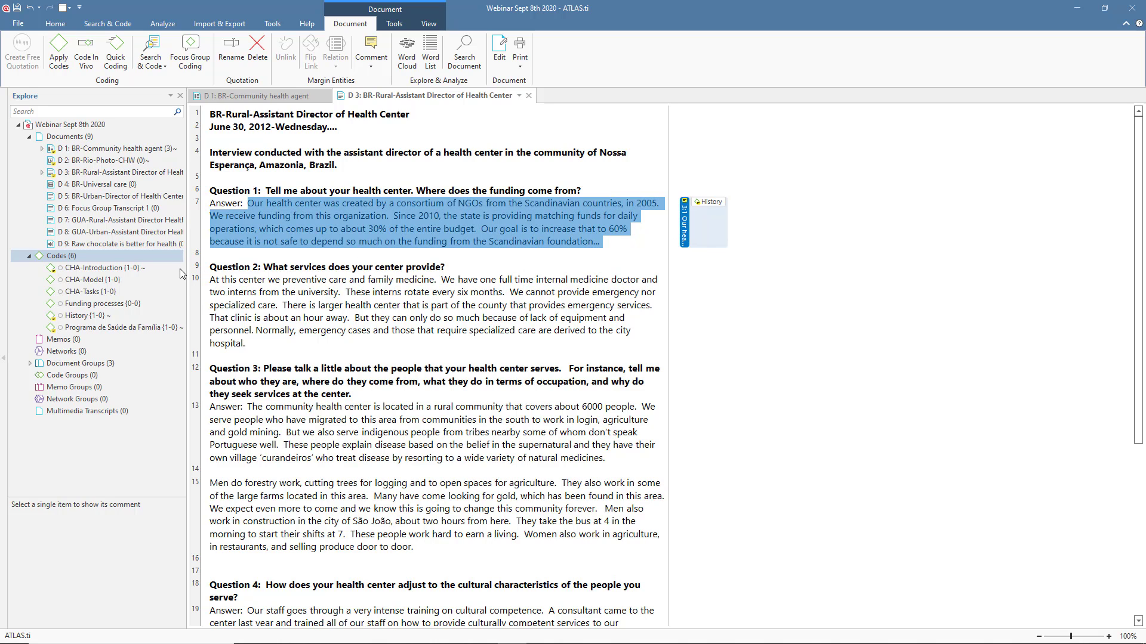
pyautogui.click(102, 305)
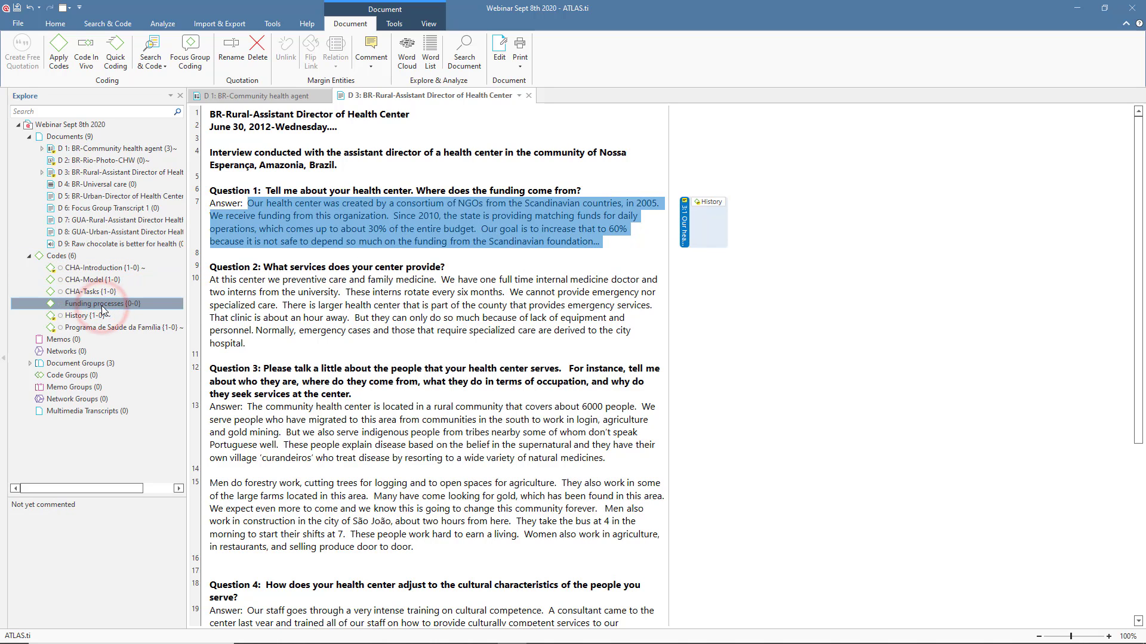
pyautogui.moveTo(102, 304); pyautogui.dragTo(389, 225)
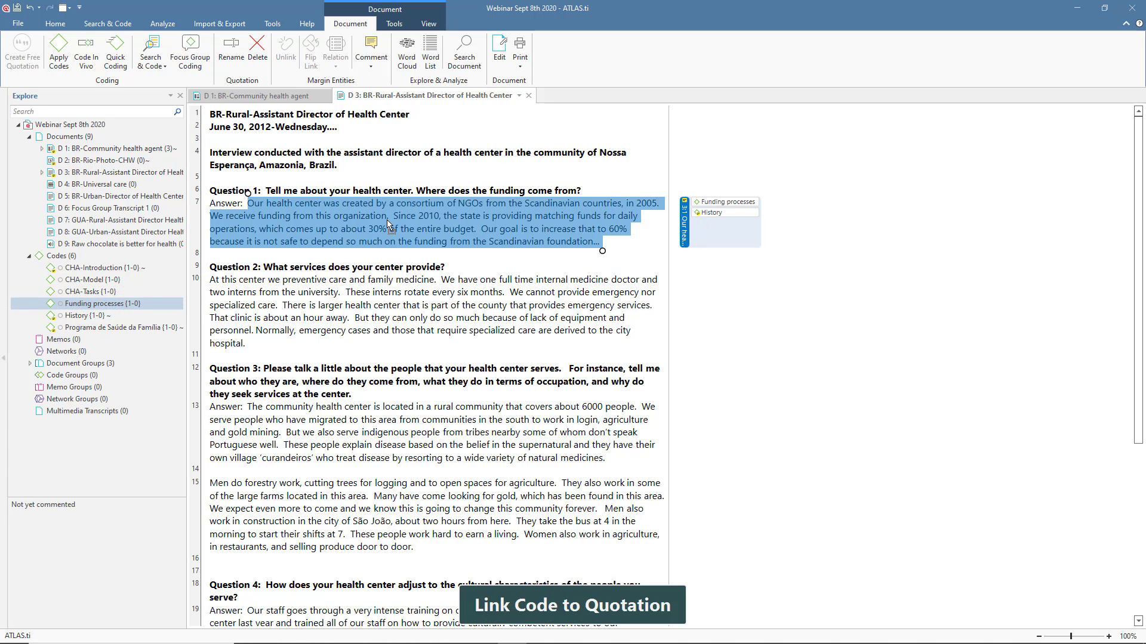
pyautogui.click(707, 206)
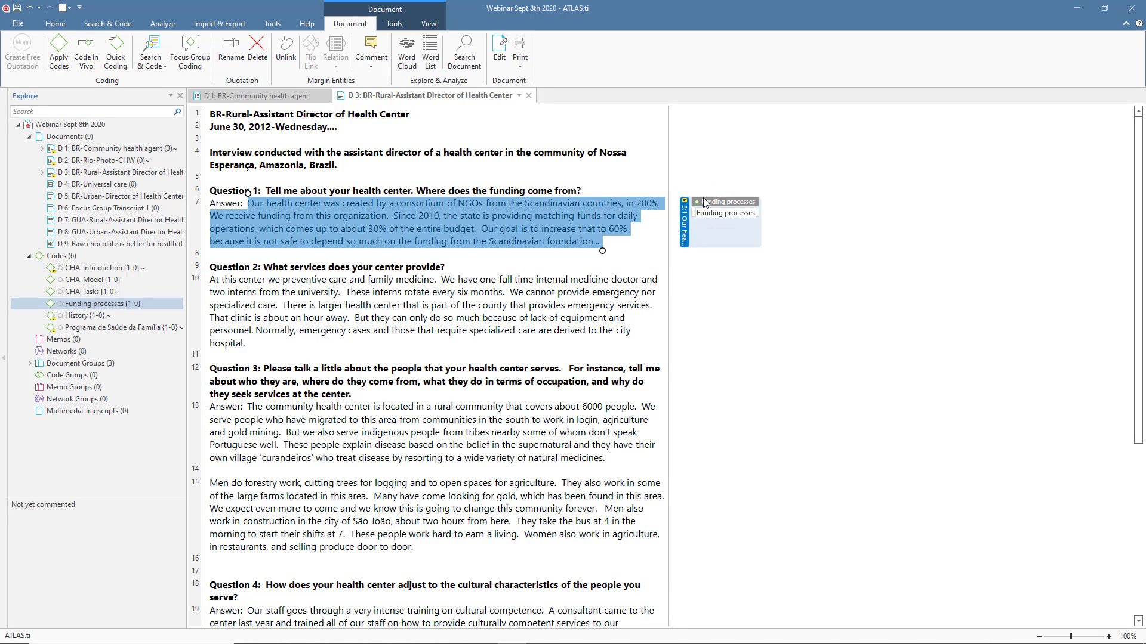
pyautogui.click(615, 304)
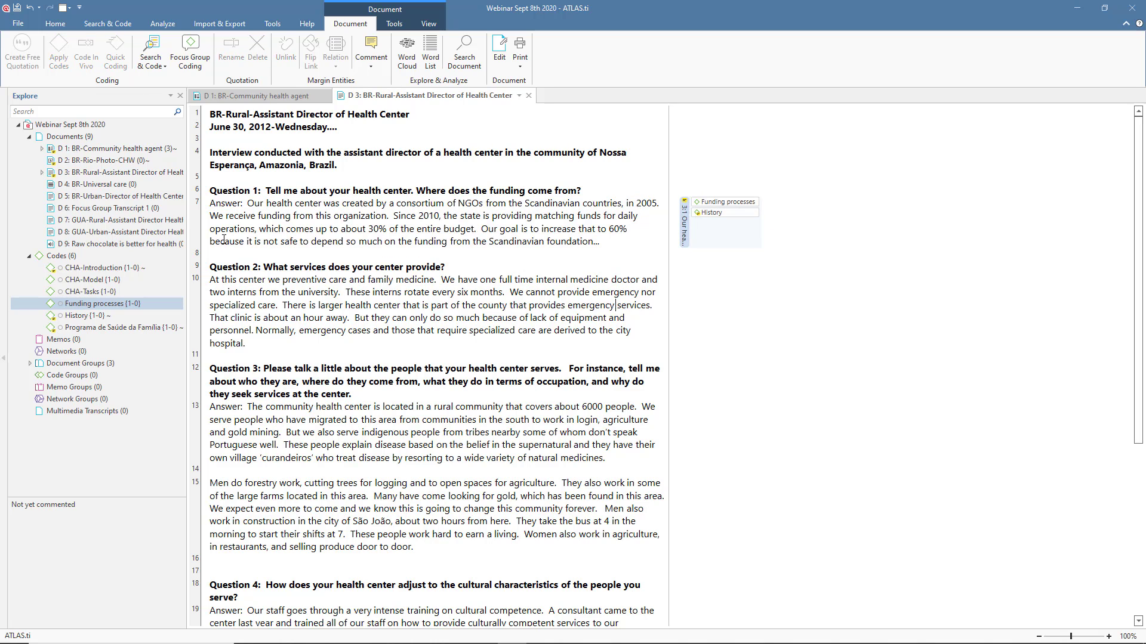
# - Open D 2, BR-Rio-Photo-CHW, and code an area of about 349 × 154 around the vaccination scene with a new code named Vaccination
pyautogui.doubleClick(108, 160)
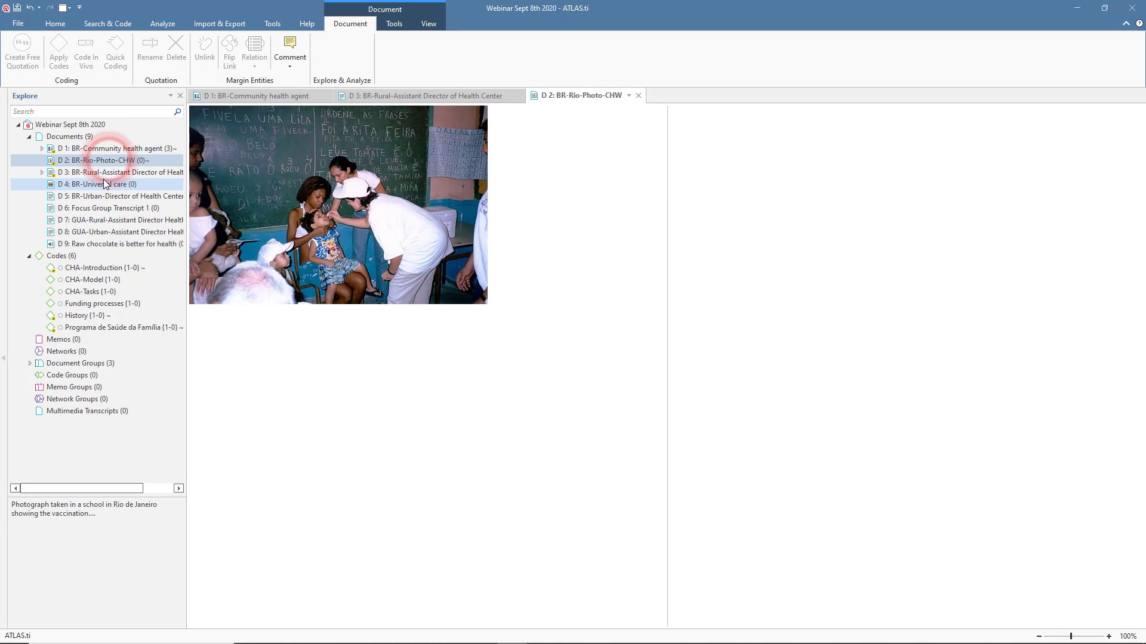
pyautogui.click(1108, 636)
pyautogui.click(1108, 636)
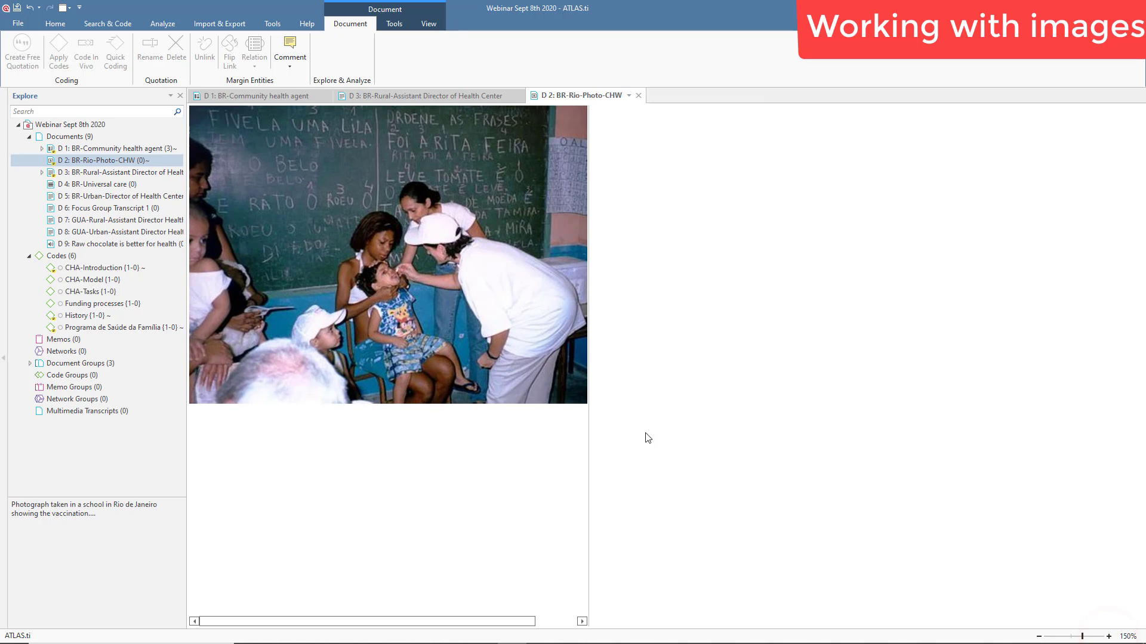
pyautogui.moveTo(262, 165); pyautogui.dragTo(574, 303)
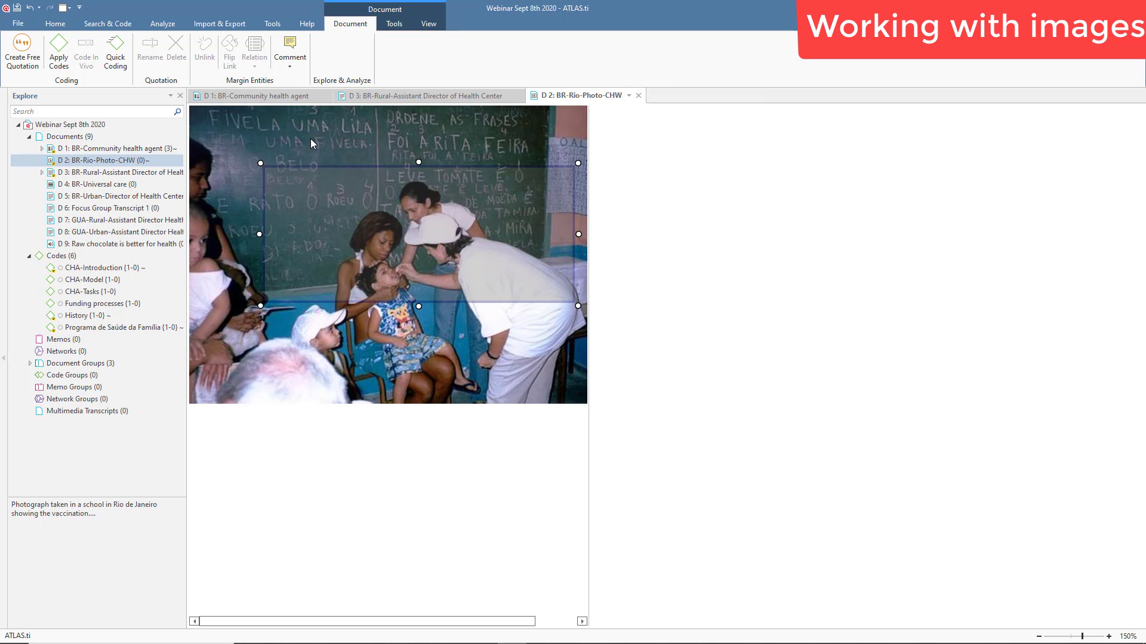
pyautogui.click(59, 44)
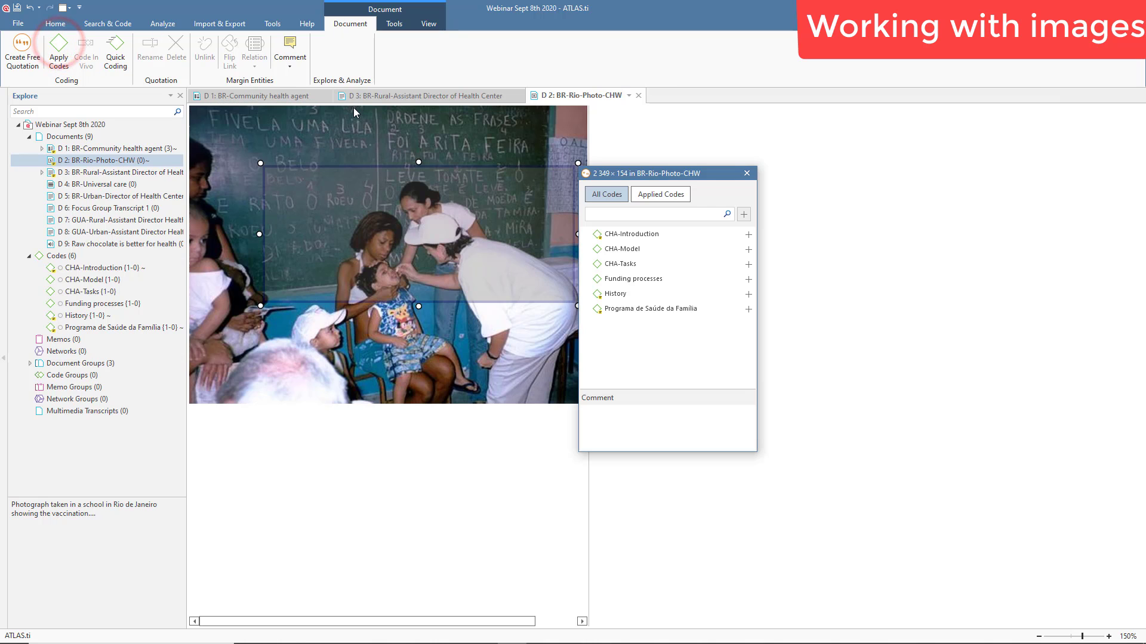
pyautogui.write('Vaccination')
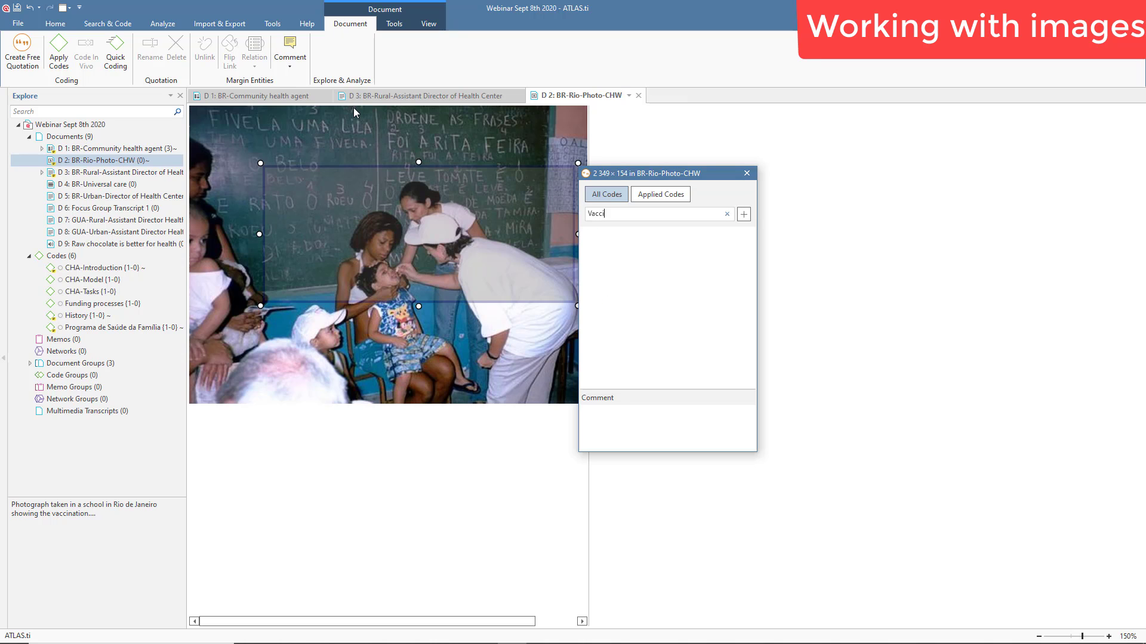
pyautogui.click(743, 214)
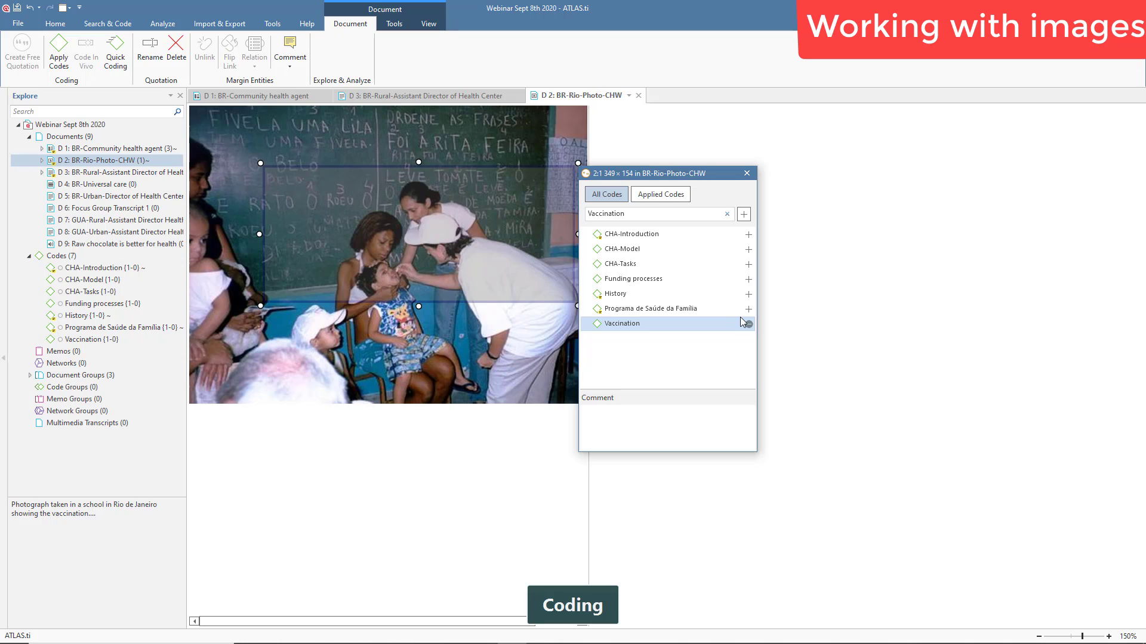
pyautogui.click(806, 287)
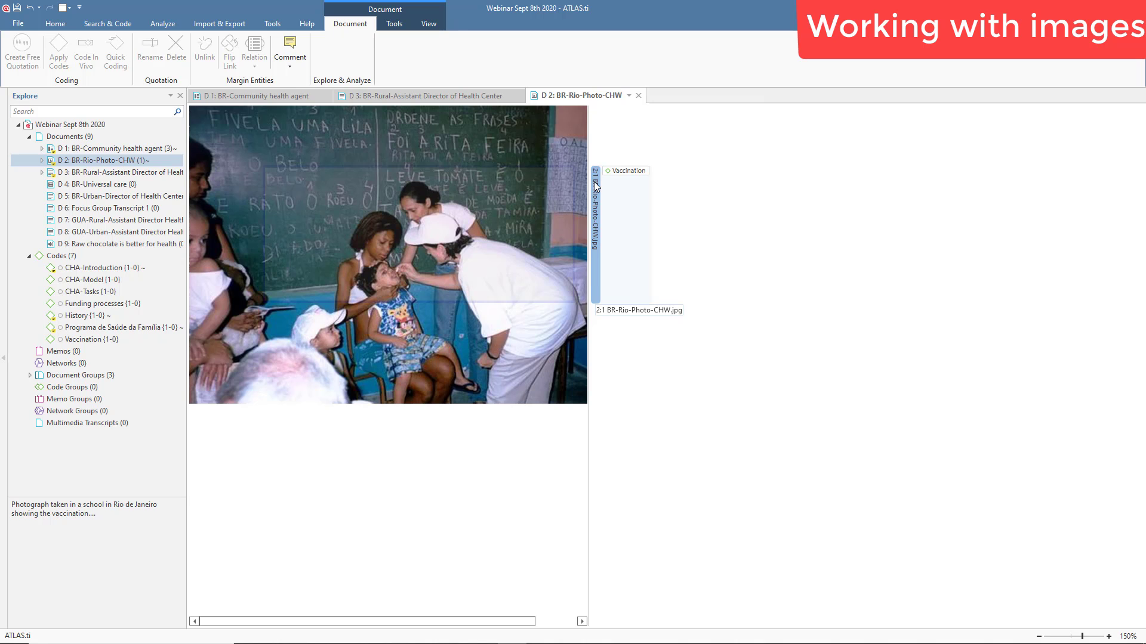
pyautogui.click(673, 396)
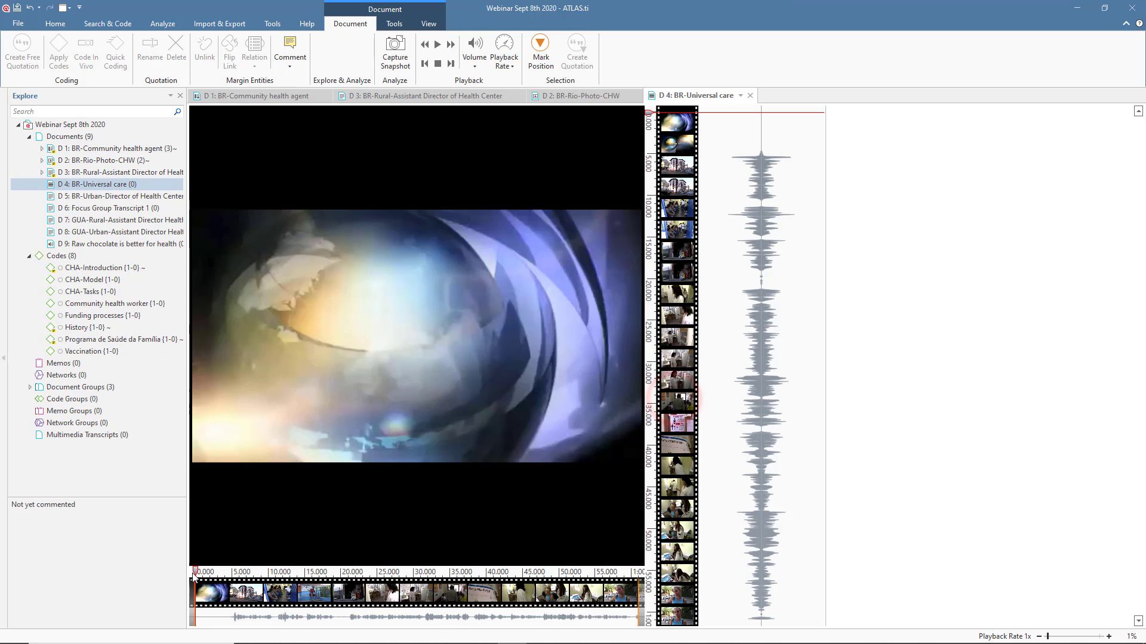
# - Play the D 4, BR-Universal care, video from about 0:21 and create a quotation from about 0:27 to 0:31, then pause playback
pyautogui.moveTo(195, 574); pyautogui.dragTo(351, 571)
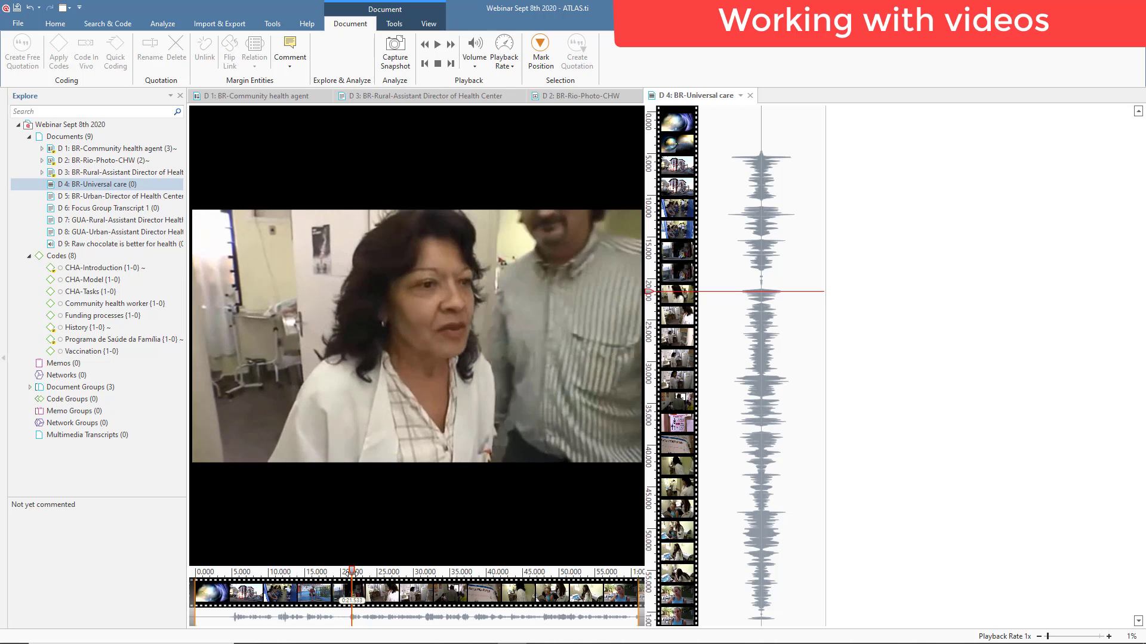
pyautogui.moveTo(403, 561)
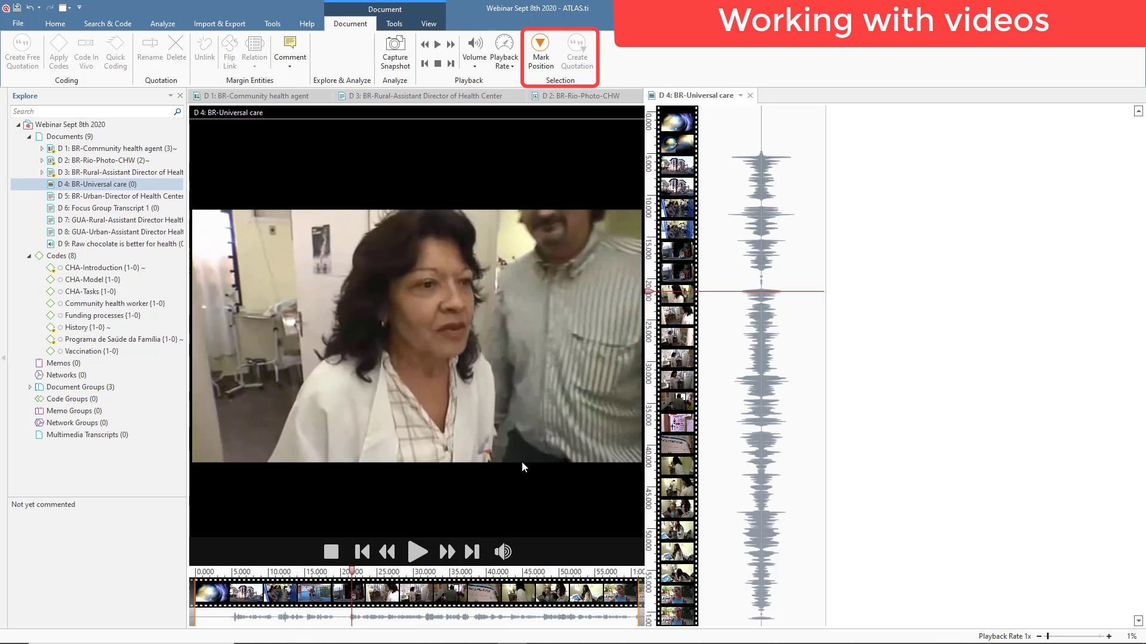
pyautogui.click(417, 548)
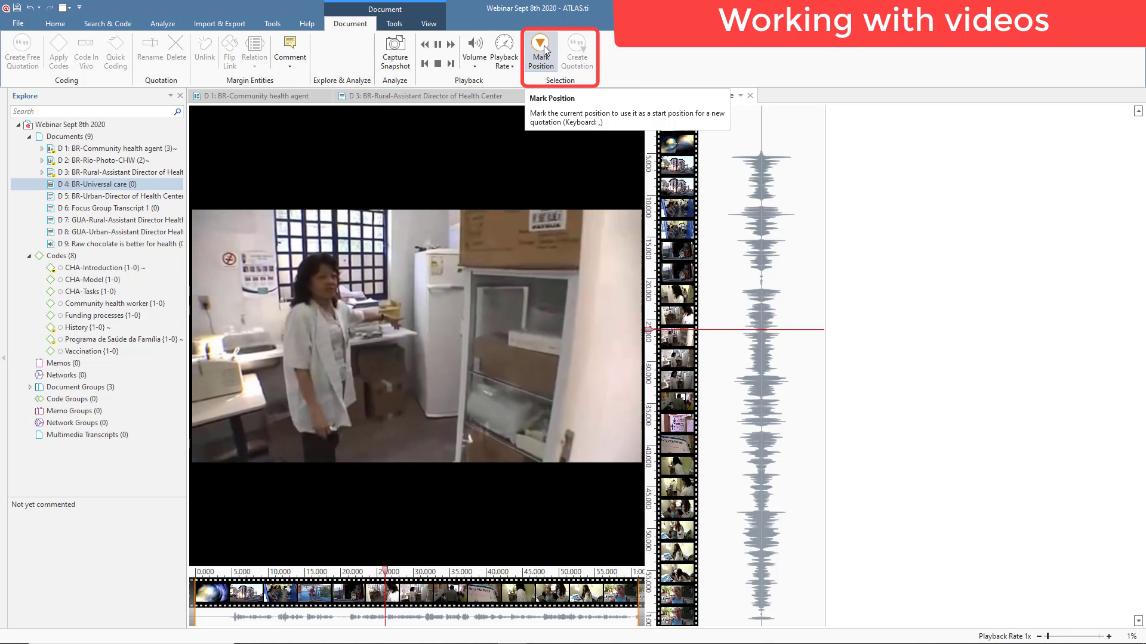
pyautogui.click(542, 51)
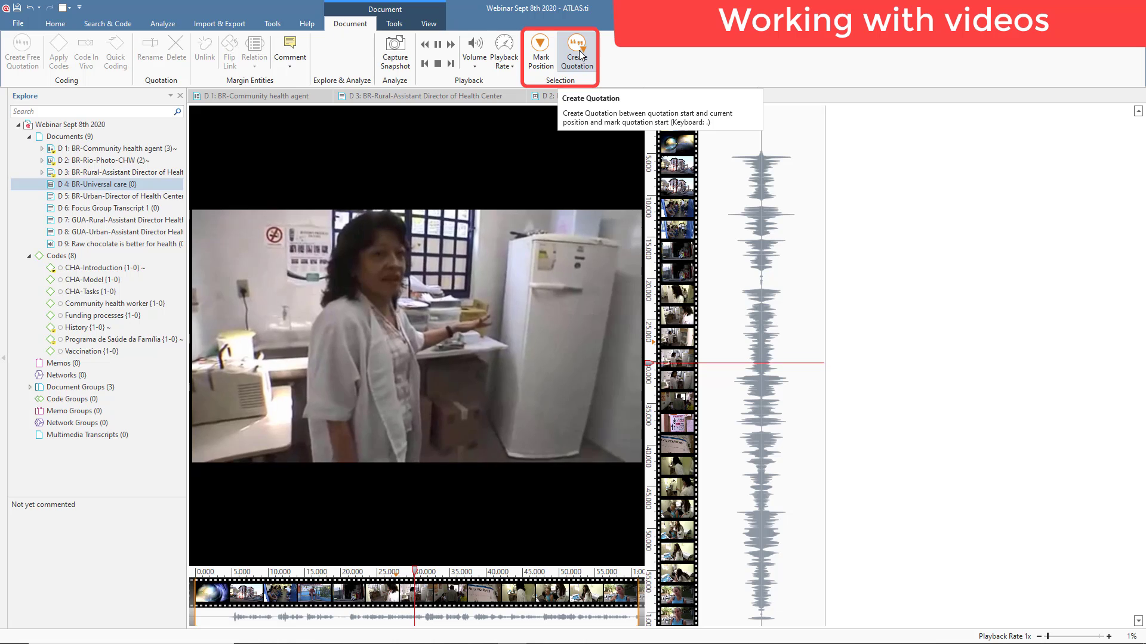
pyautogui.click(578, 50)
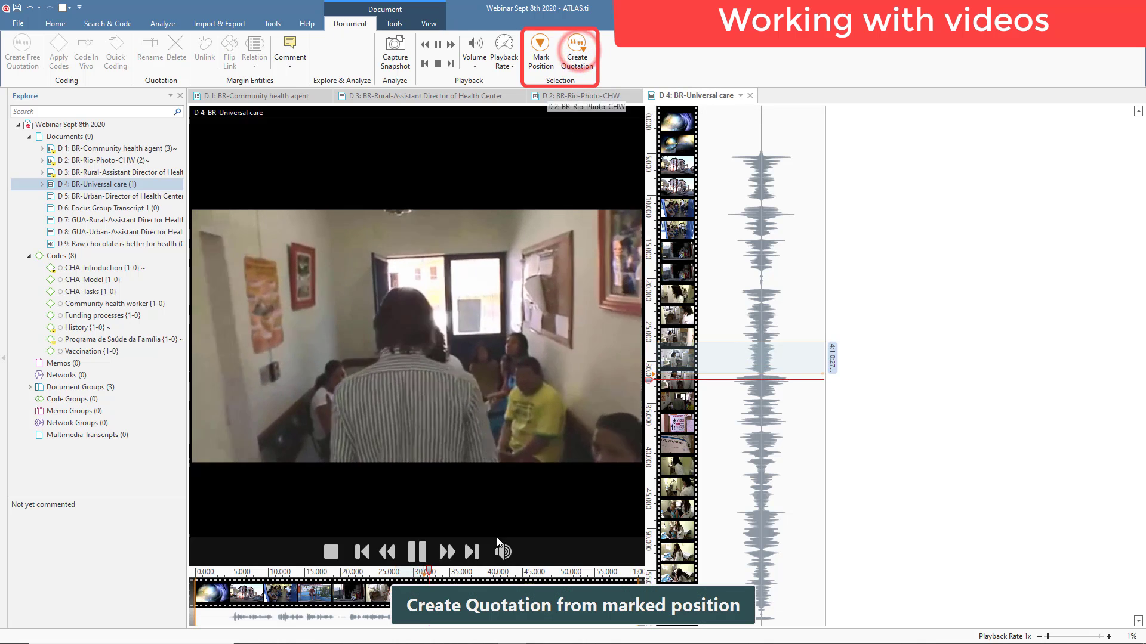
pyautogui.click(426, 549)
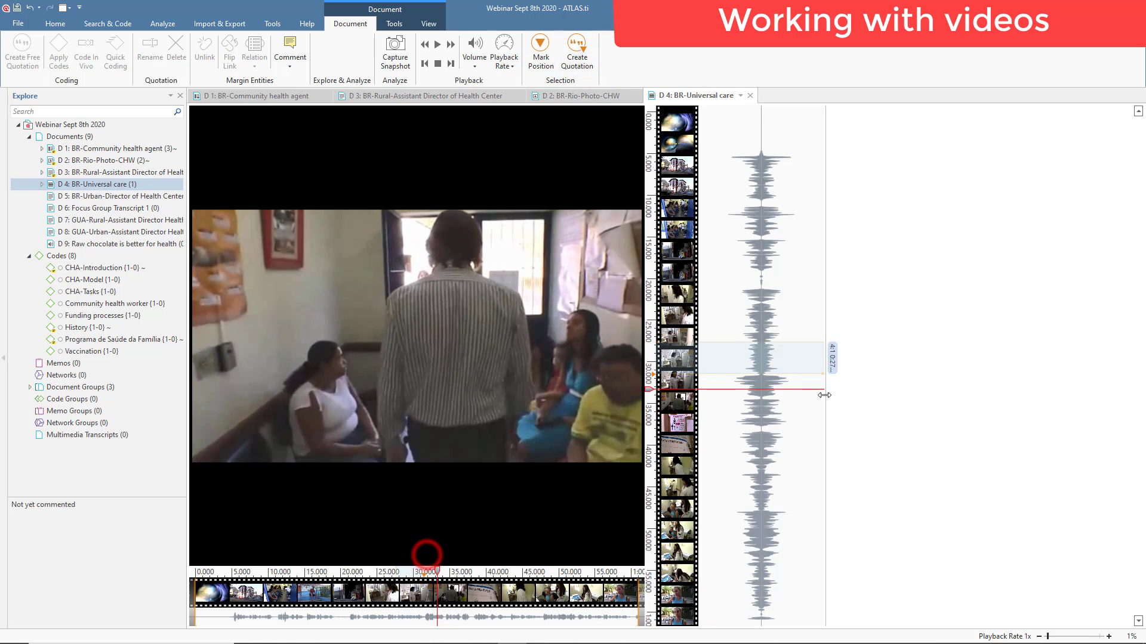
# - Preview the new video quotation, shorten its end to about 0:30.9, and replay it
pyautogui.click(832, 358)
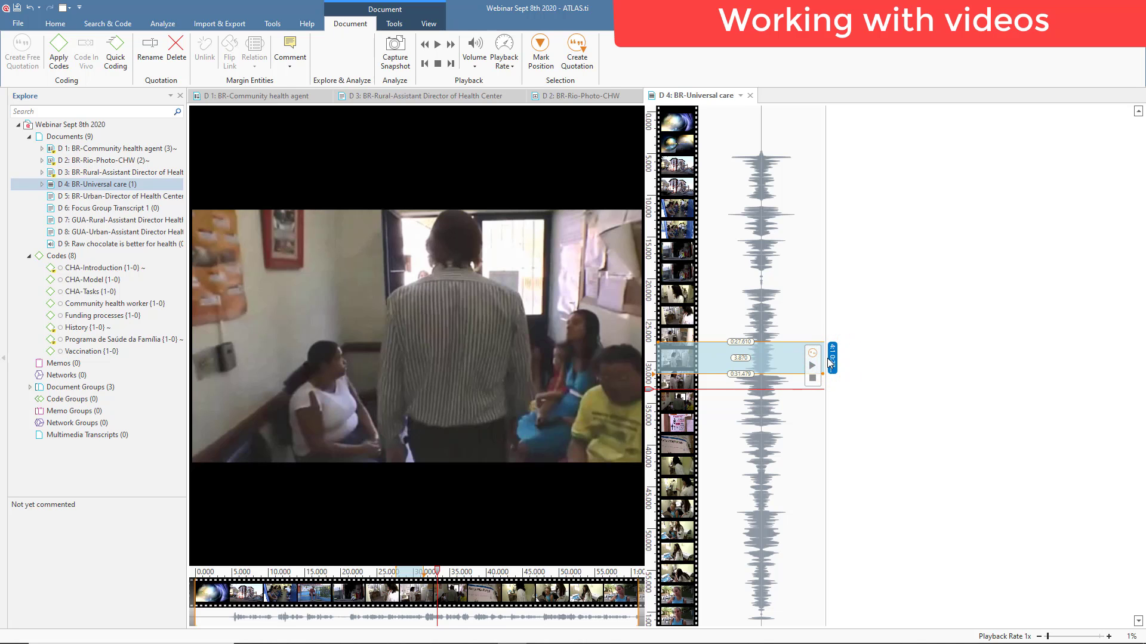
pyautogui.click(814, 366)
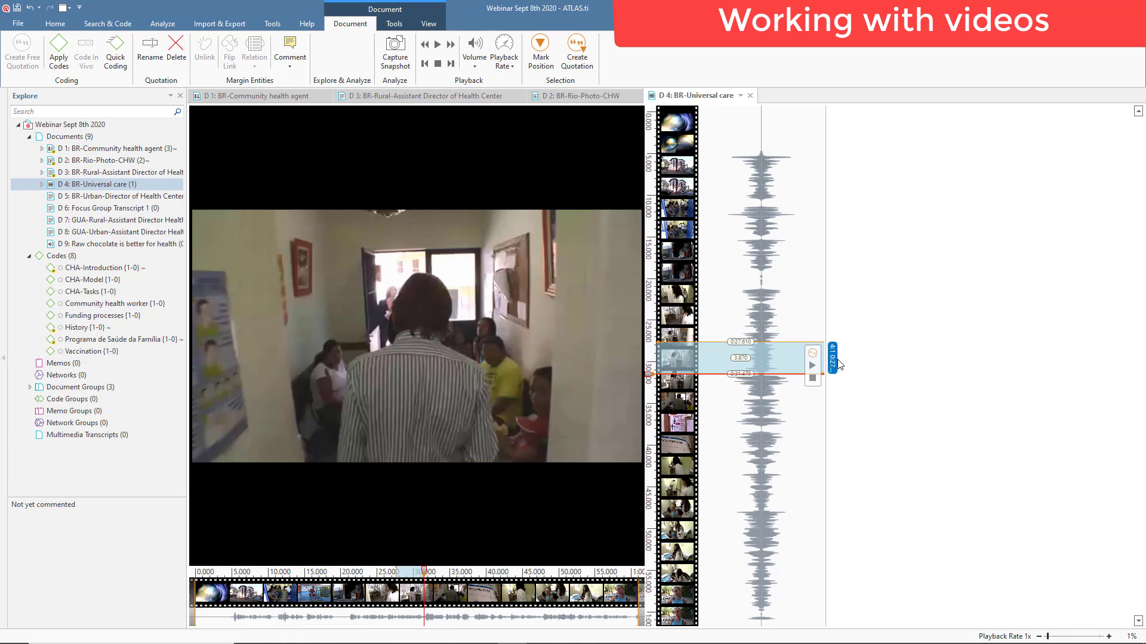
pyautogui.moveTo(708, 376); pyautogui.dragTo(707, 372)
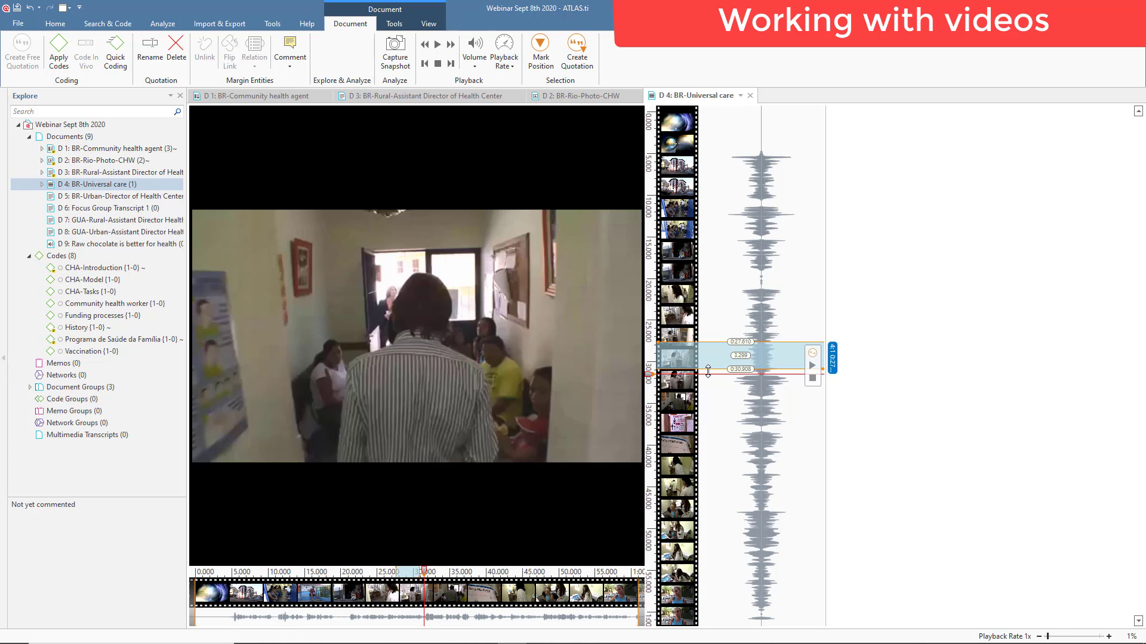
pyautogui.click(813, 366)
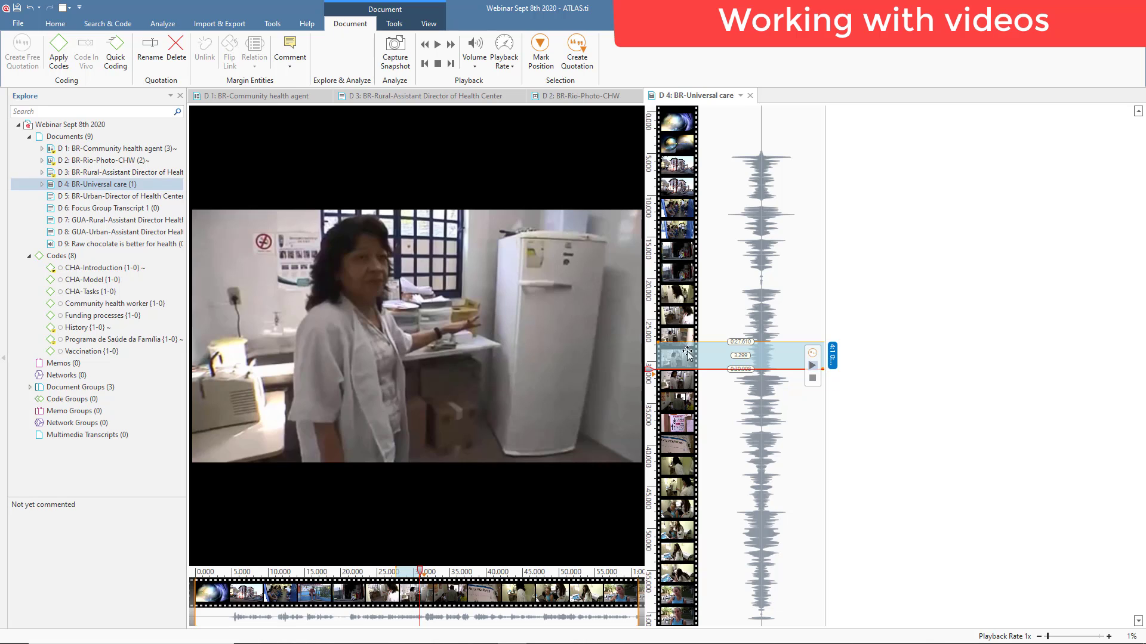
# - Apply the Vaccination code to the video quotation, replay the segment, and review the codes available for it without adding another
pyautogui.moveTo(87, 349); pyautogui.dragTo(774, 357)
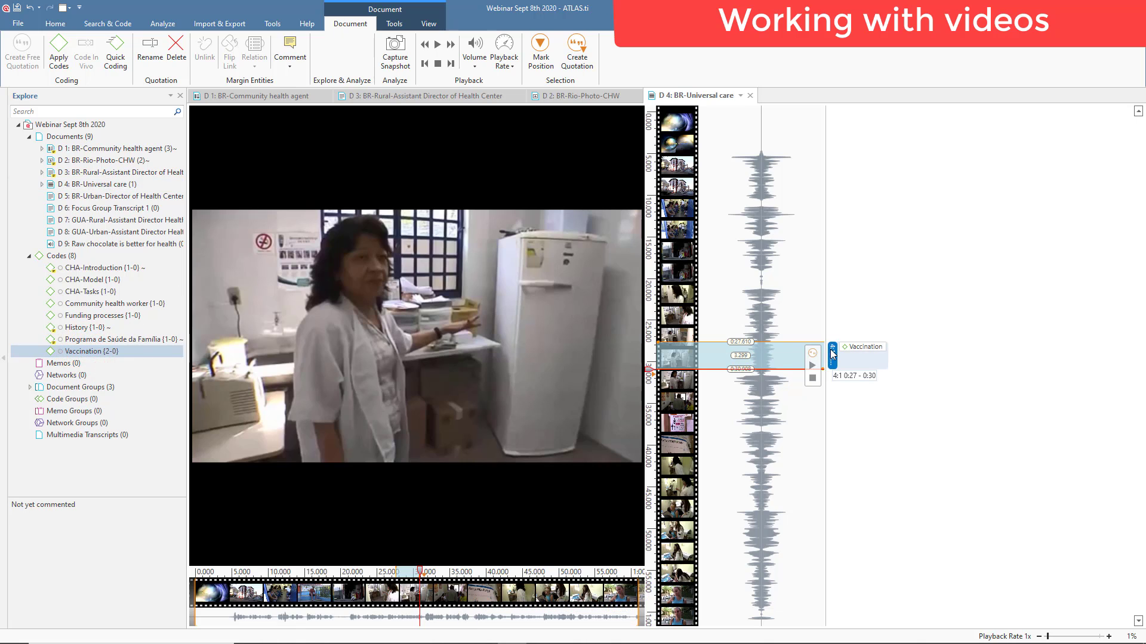
pyautogui.doubleClick(831, 351)
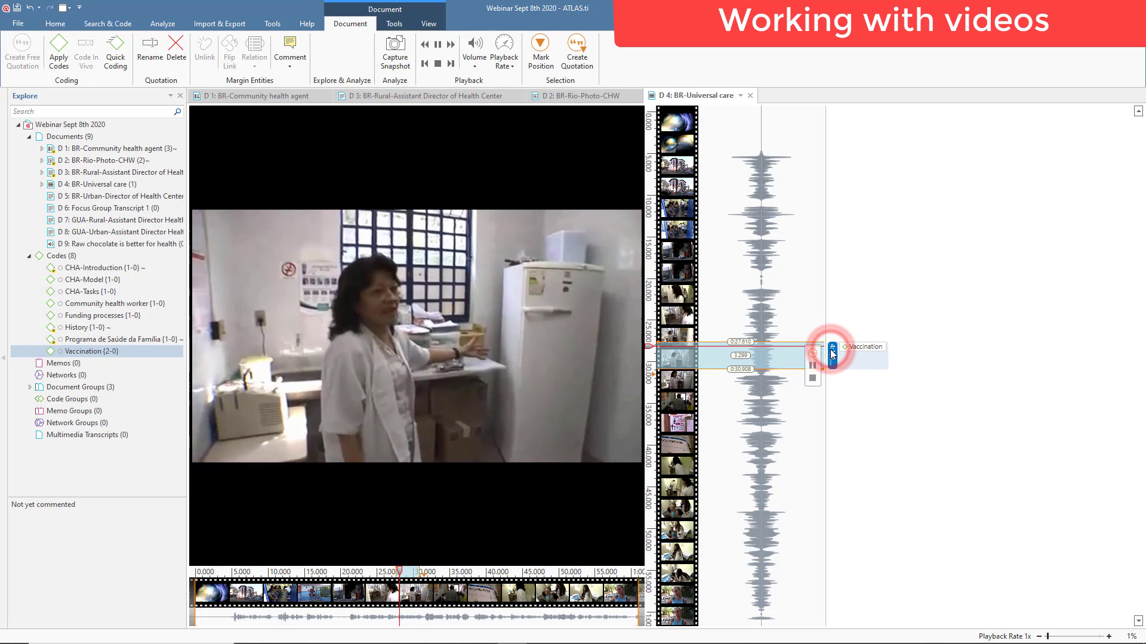
pyautogui.rightClick(833, 357)
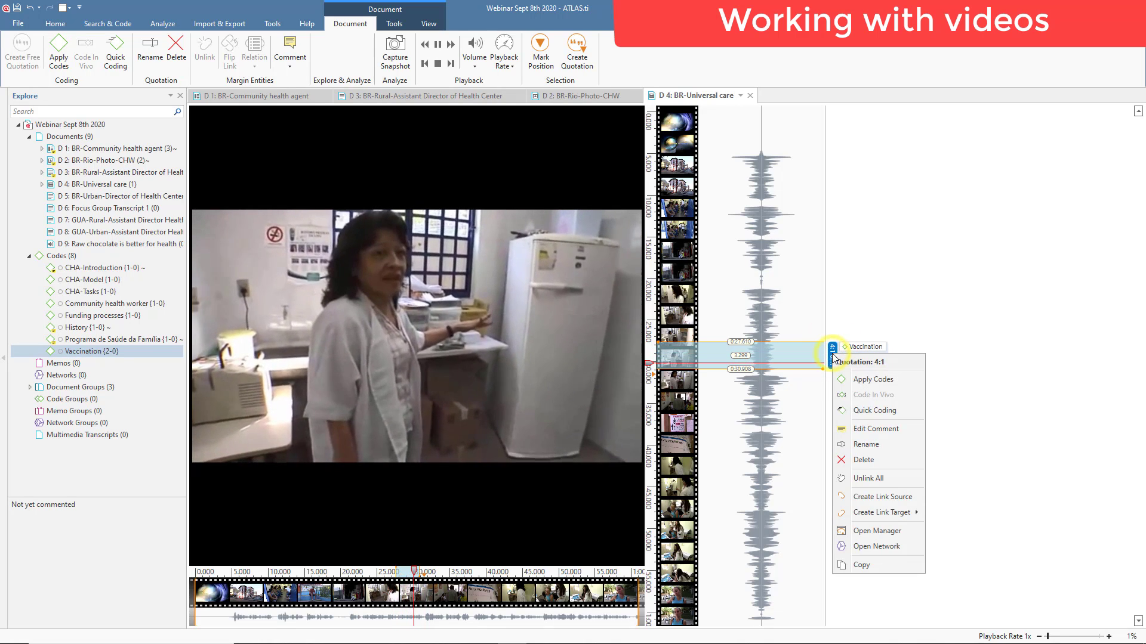
pyautogui.click(865, 380)
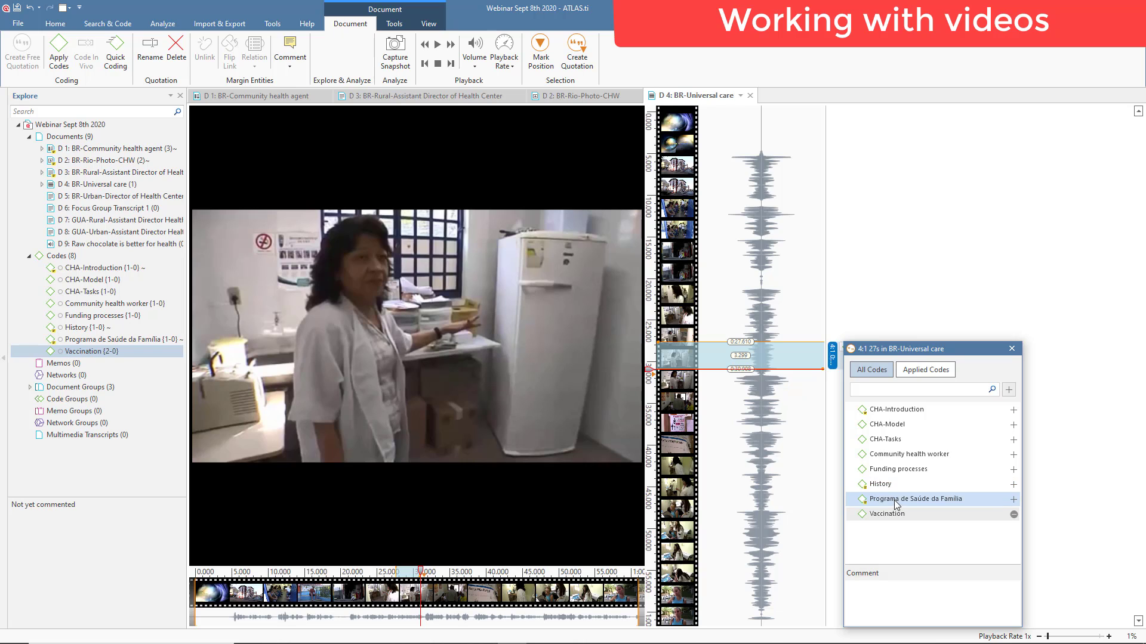
pyautogui.click(1011, 348)
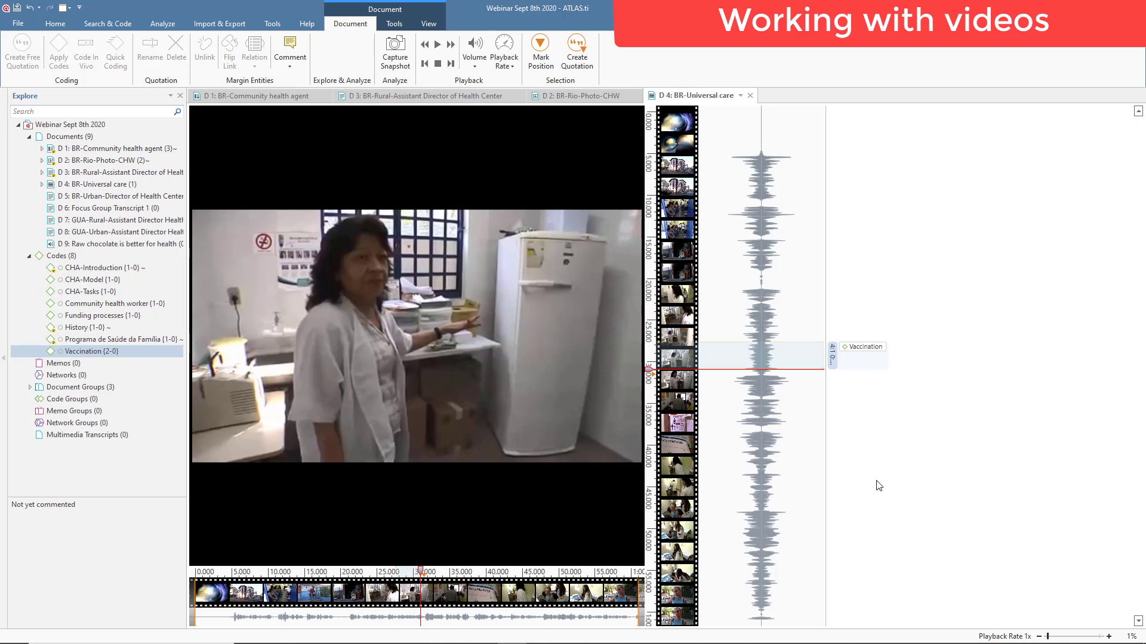
pyautogui.moveTo(593, 497)
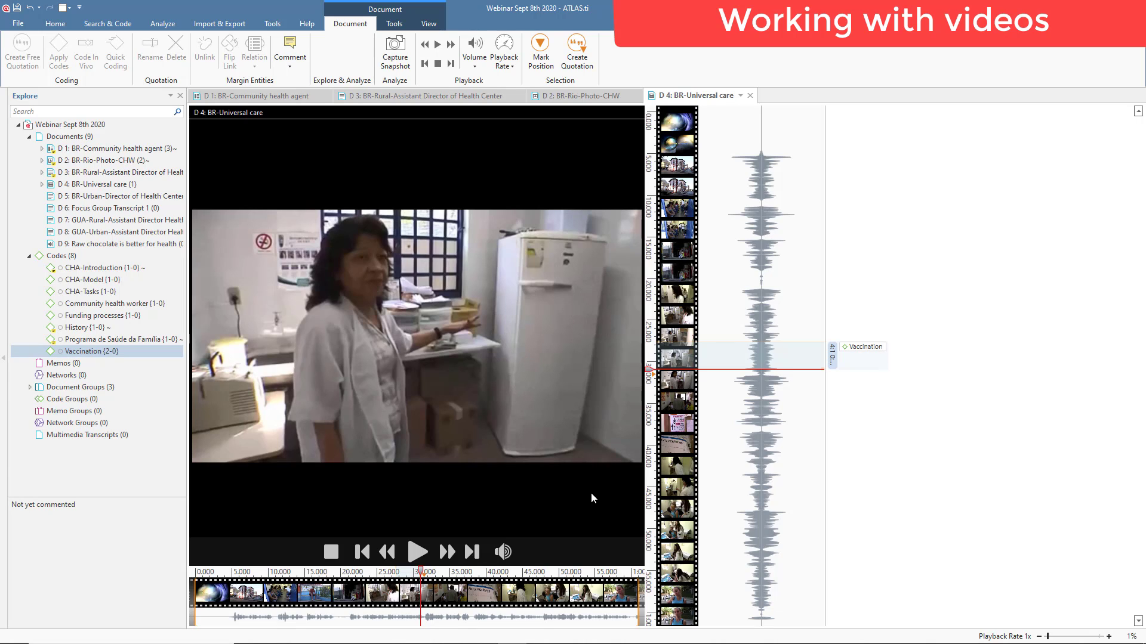
# - Open audio document D 9, Raw chocolate is better for health, and widen its preview and waveform areas
pyautogui.doubleClick(96, 244)
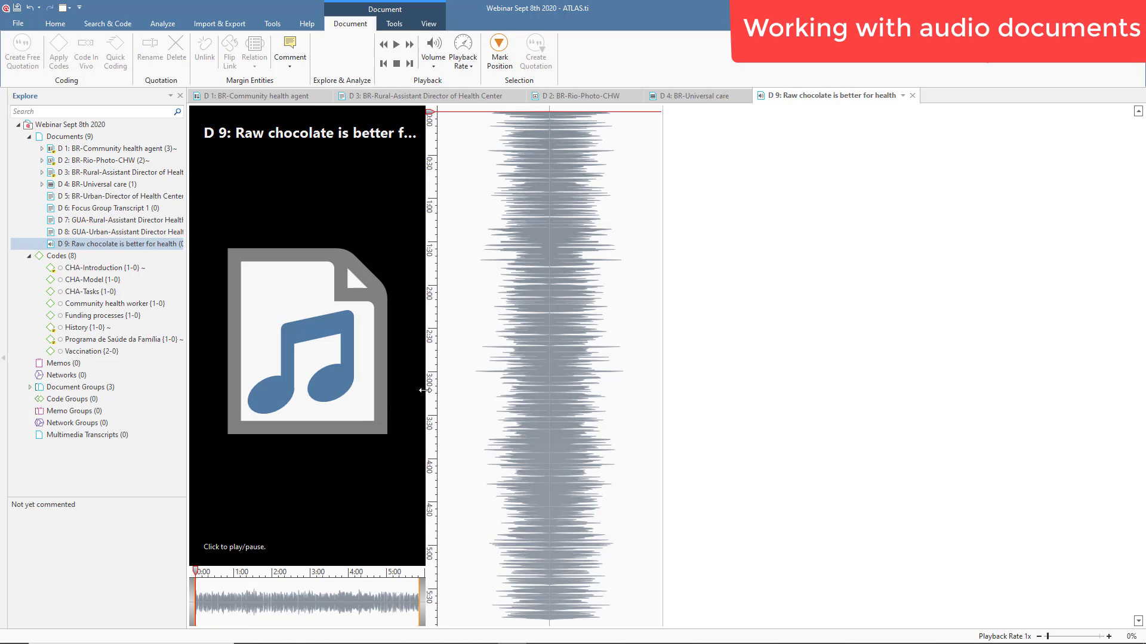
pyautogui.click(424, 391)
pyautogui.moveTo(662, 396); pyautogui.dragTo(867, 382)
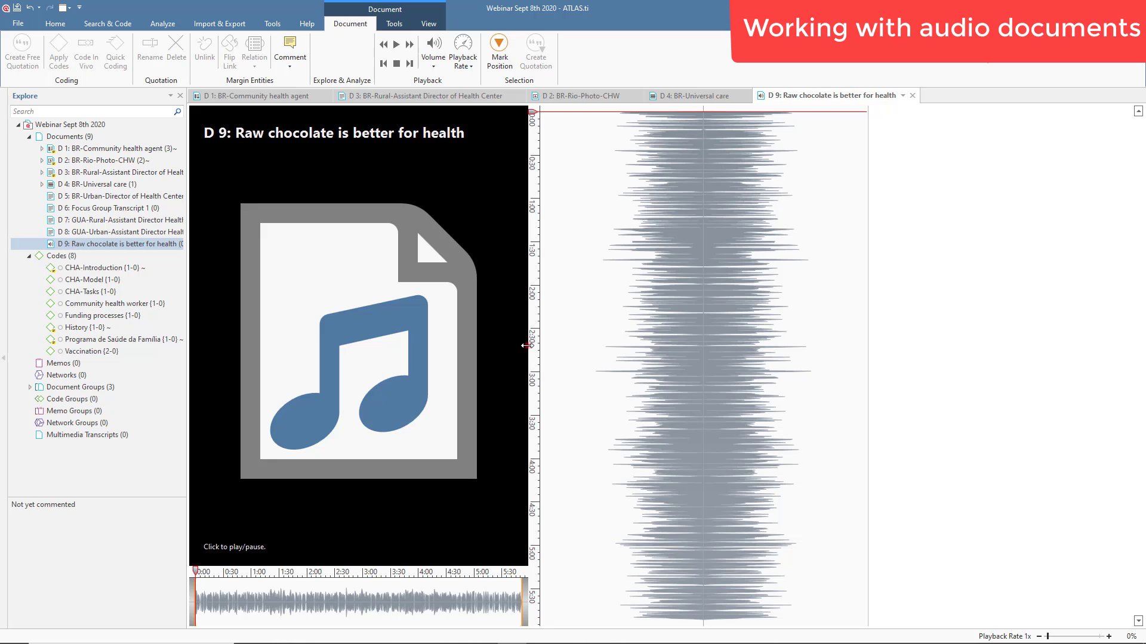
pyautogui.moveTo(527, 346); pyautogui.dragTo(635, 353)
# - Play the D 9 audio, mark a start position near its beginning, and create a quotation ending a few seconds further on
pyautogui.moveTo(237, 525)
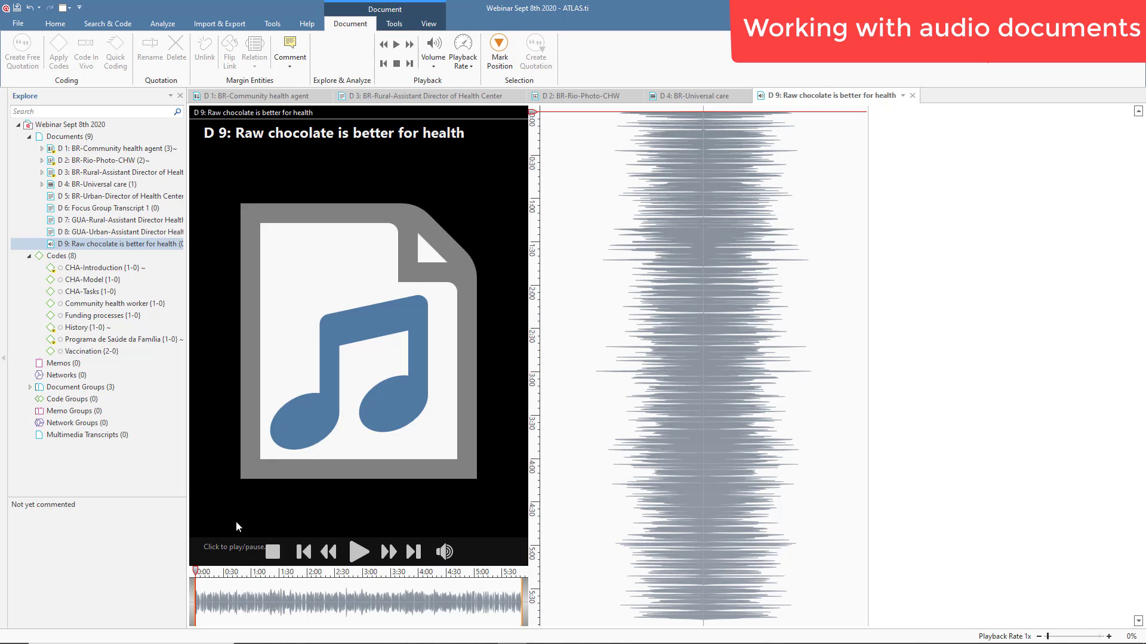
pyautogui.click(358, 552)
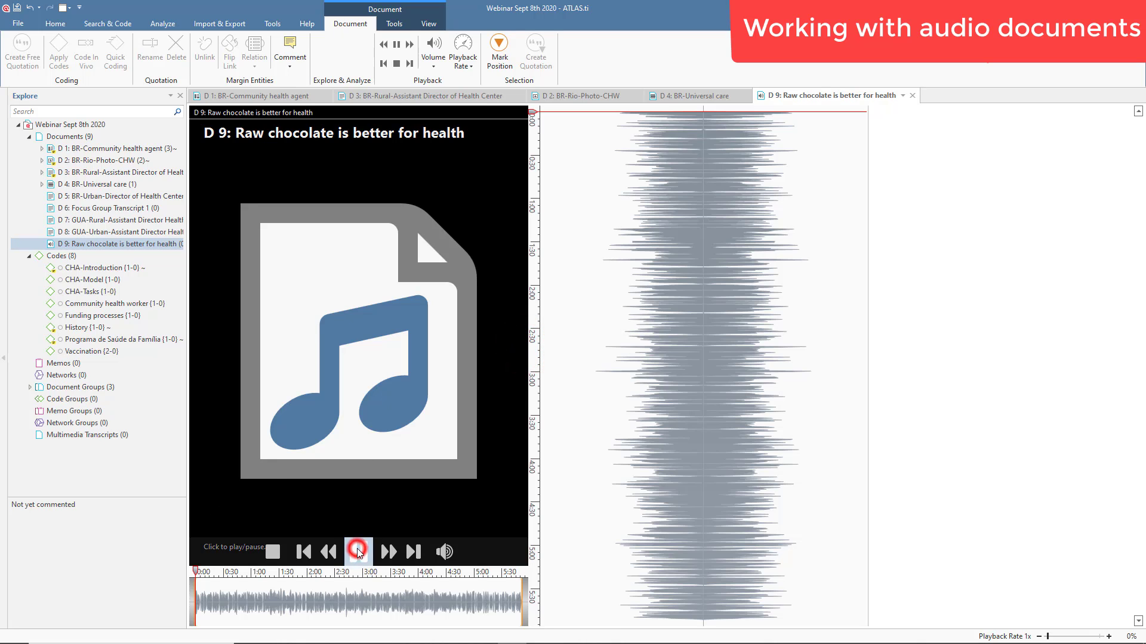
pyautogui.click(498, 51)
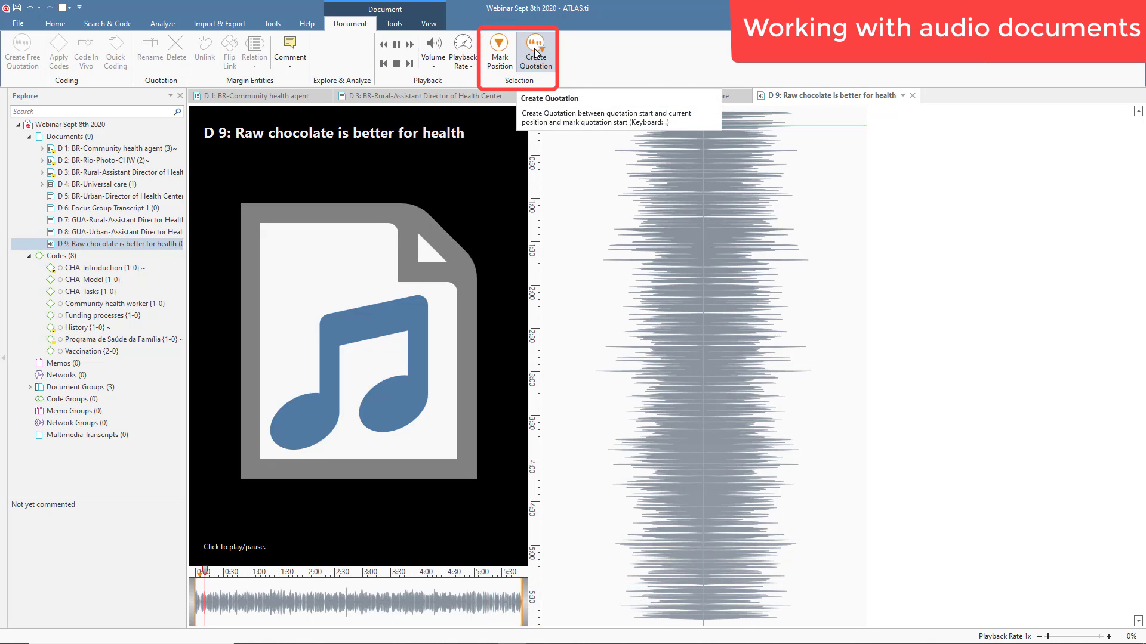
pyautogui.click(534, 50)
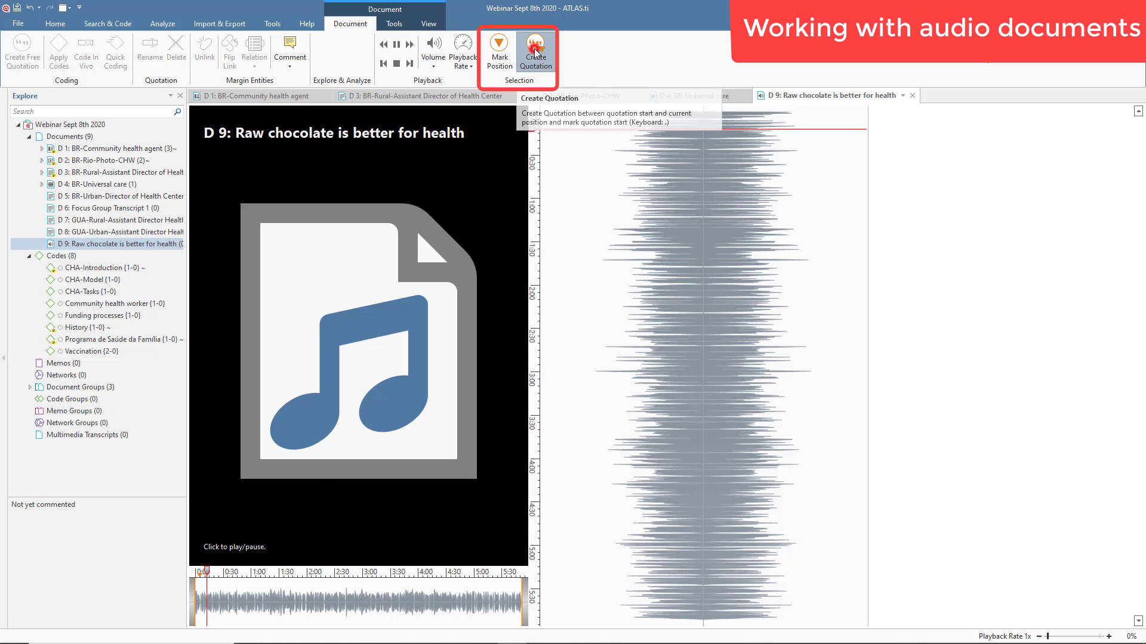
# - Stop the audio playback and preview the new quotation in document D 9
pyautogui.click(273, 551)
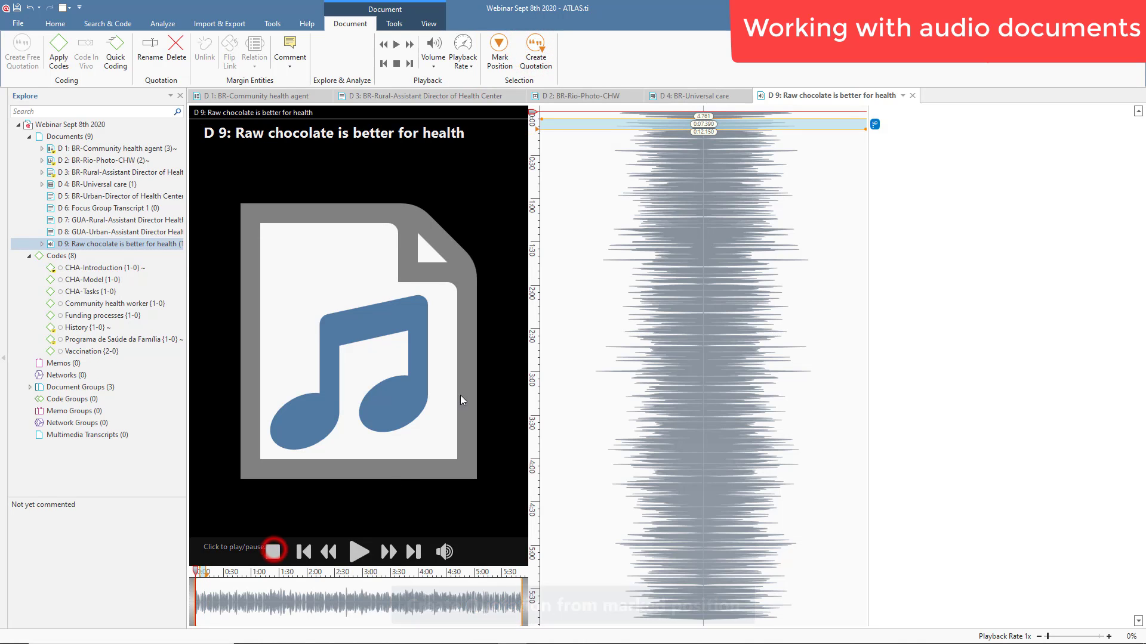
pyautogui.moveTo(875, 124)
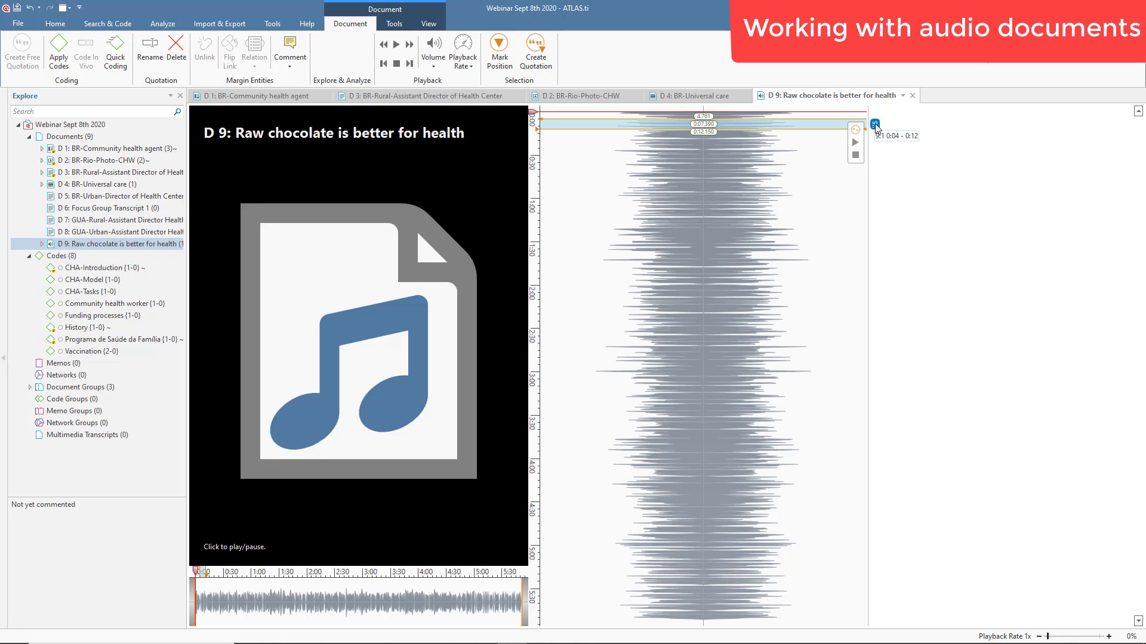
pyautogui.click(875, 124)
# - Create the code "Is chocolate good?" and apply it to the D 9 audio quotation
pyautogui.rightClick(874, 123)
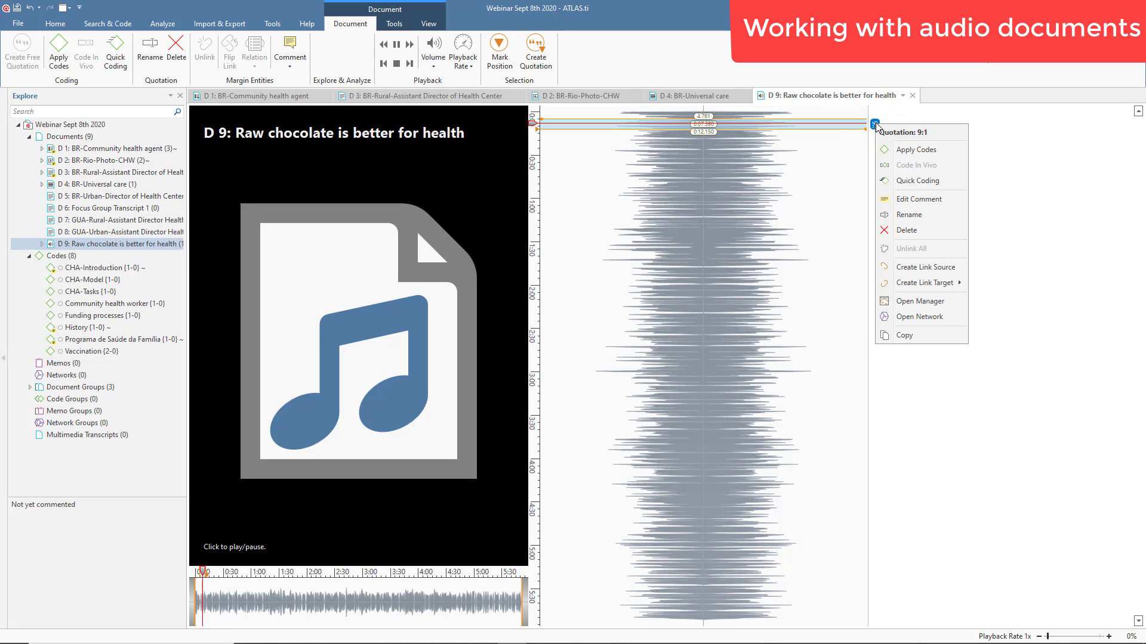
pyautogui.click(897, 152)
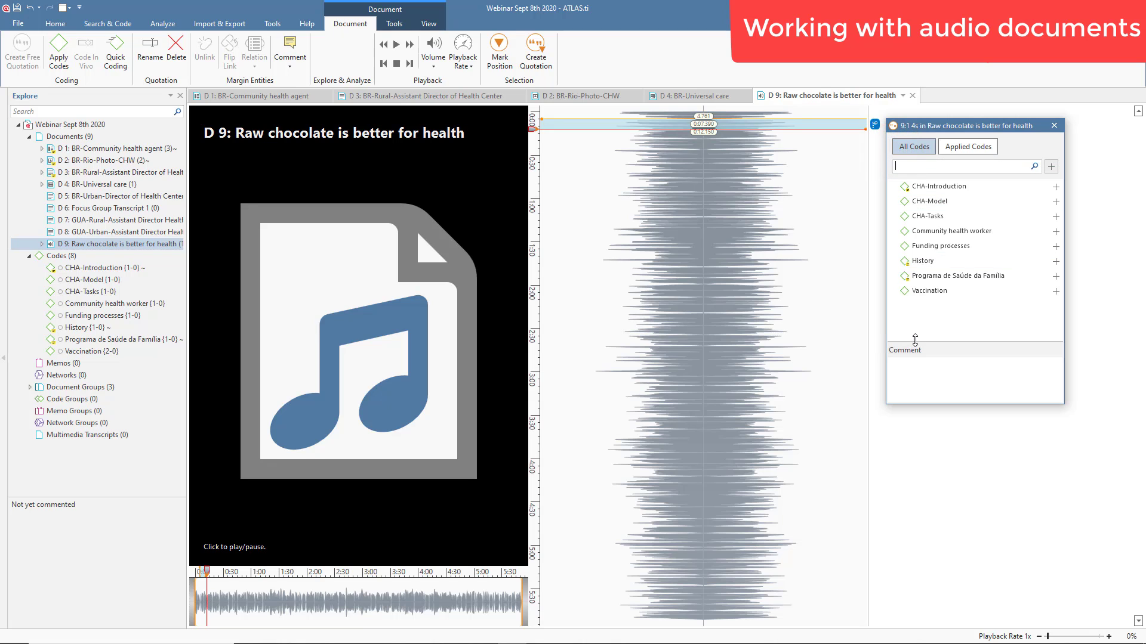
pyautogui.click(947, 168)
pyautogui.write('l')
pyautogui.write('s')
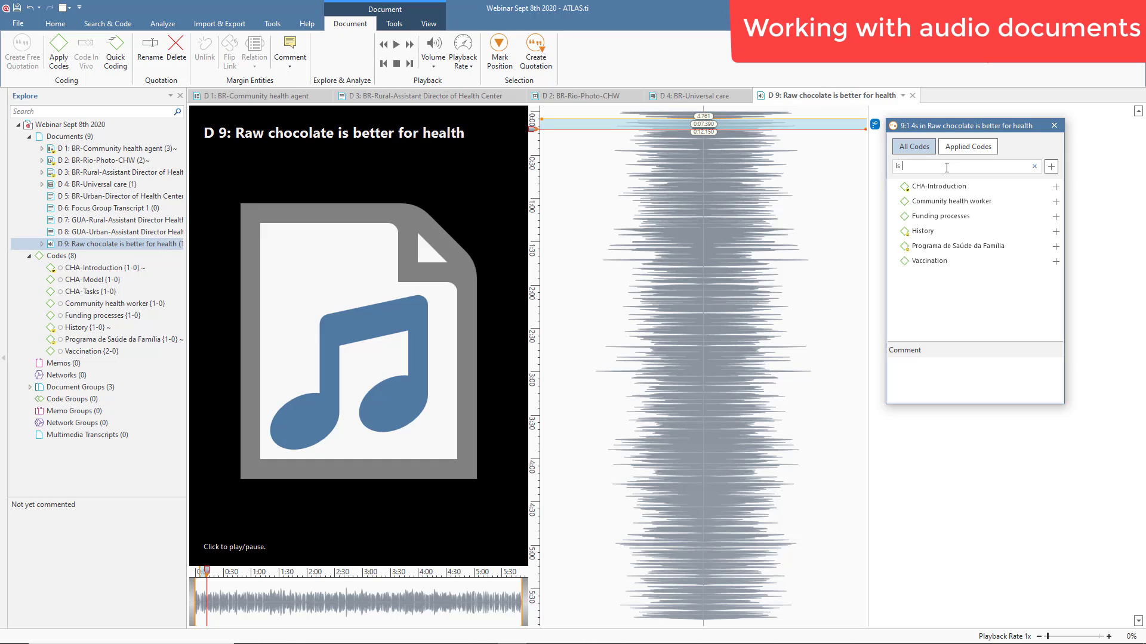
pyautogui.write(' co')
pyautogui.write('hocolo')
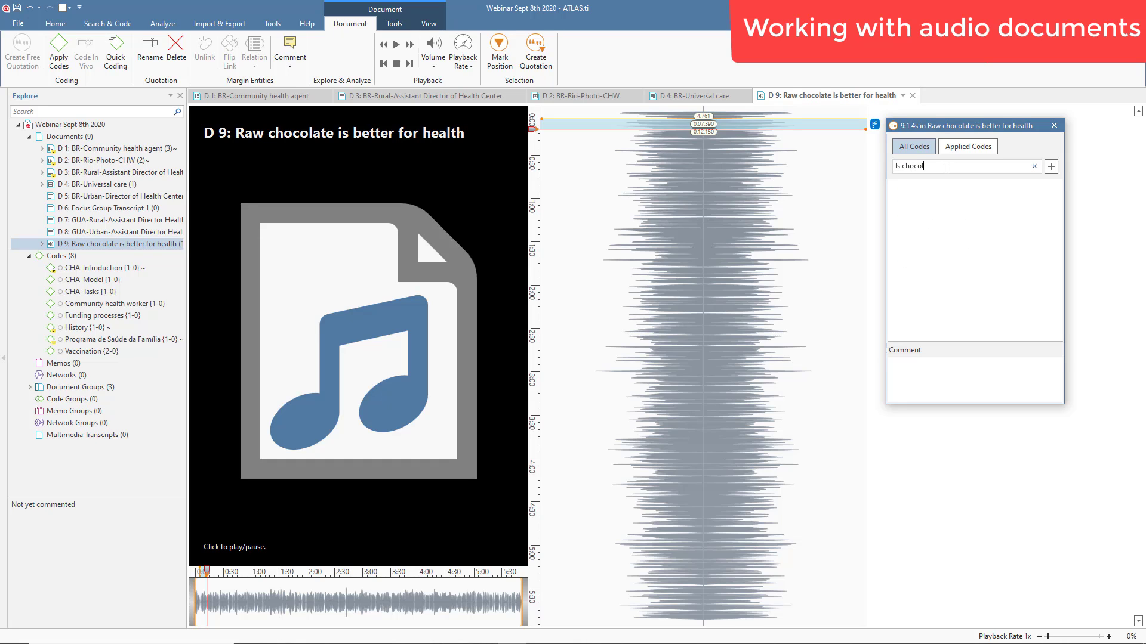
pyautogui.write('te good?')
pyautogui.click(1051, 167)
pyautogui.click(1052, 124)
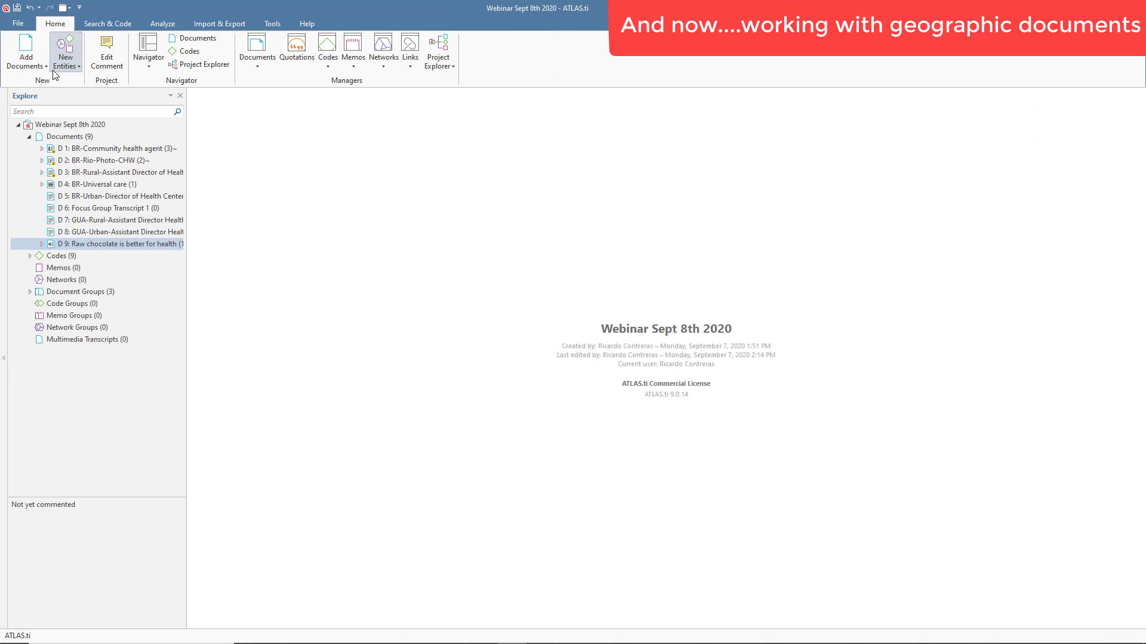
# - Create a new geo document and search its map for "Hospital da Lagoa Rio de Janeiro Brazil"
pyautogui.click(44, 64)
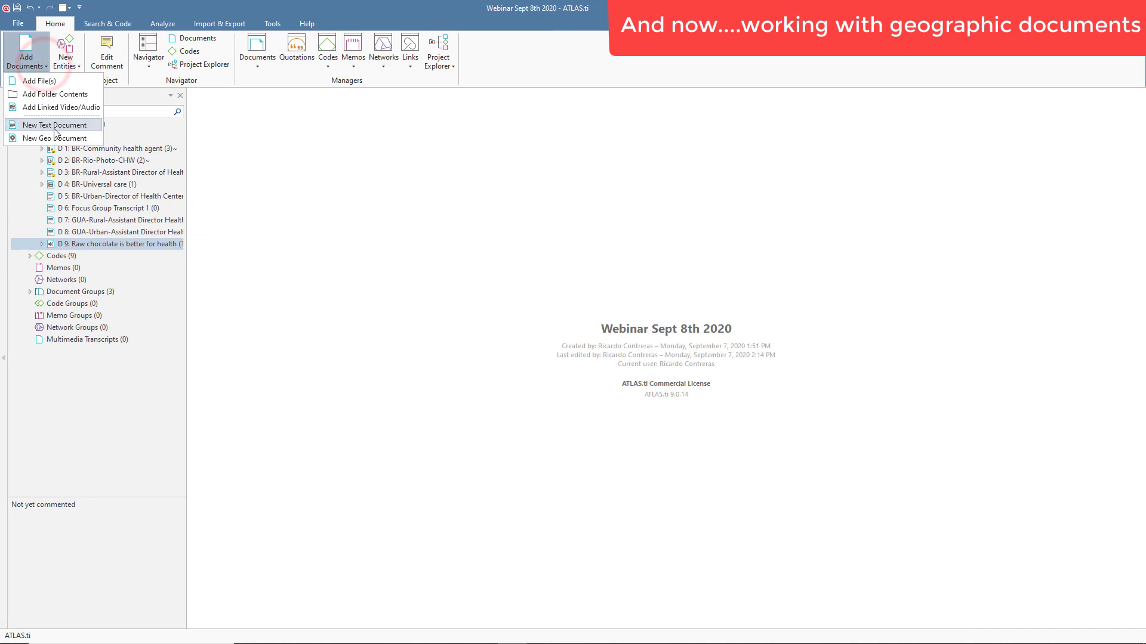
pyautogui.click(58, 142)
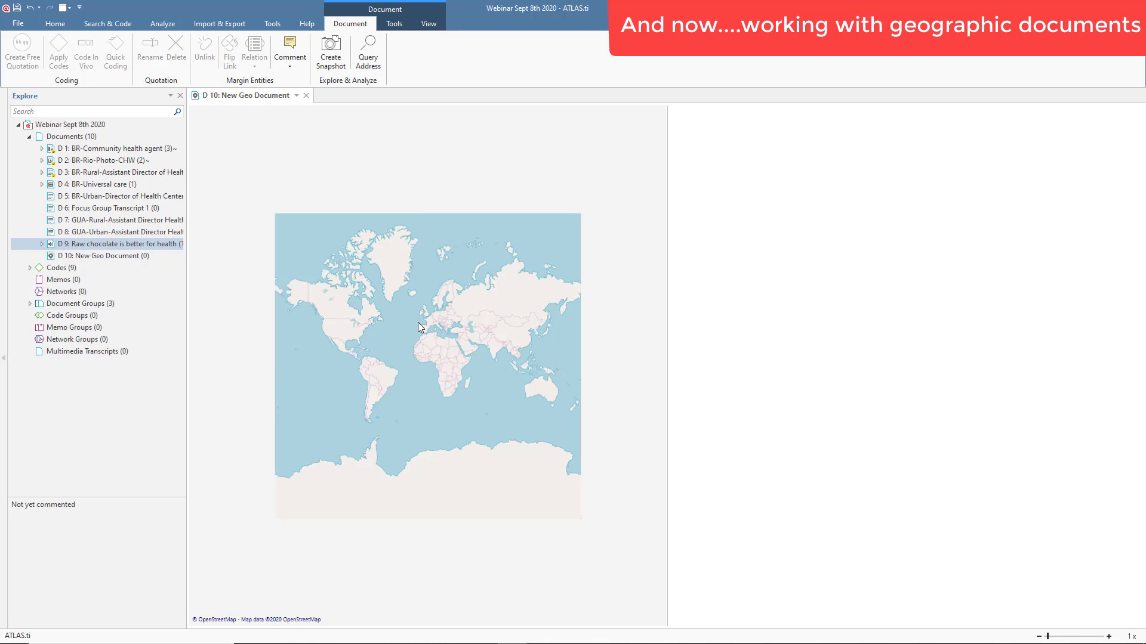
pyautogui.click(370, 53)
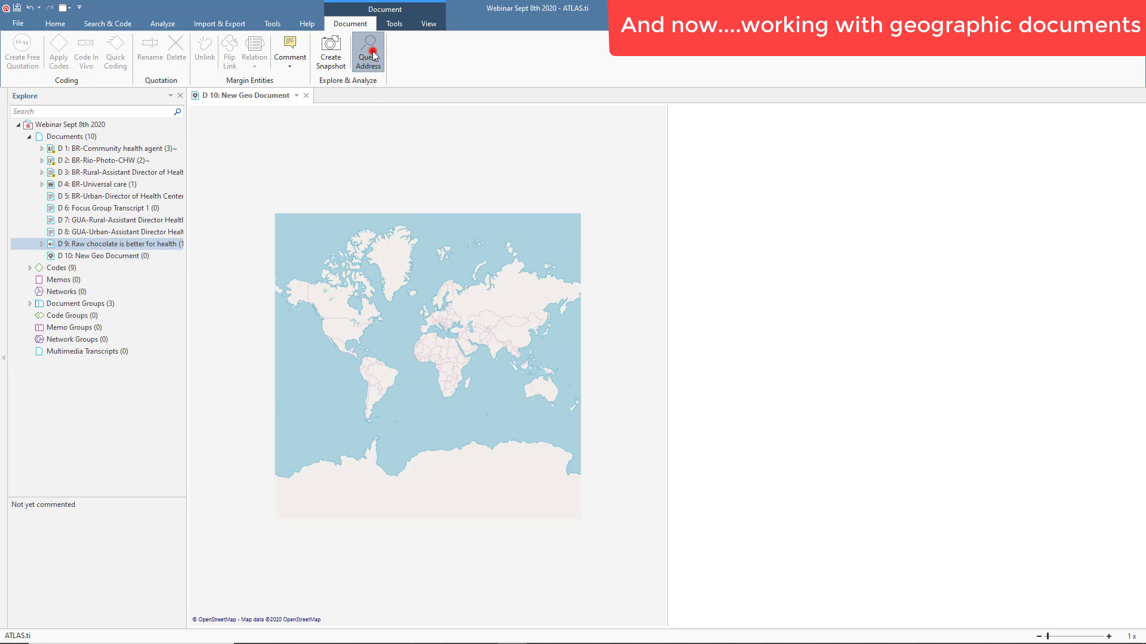
pyautogui.click(80, 130)
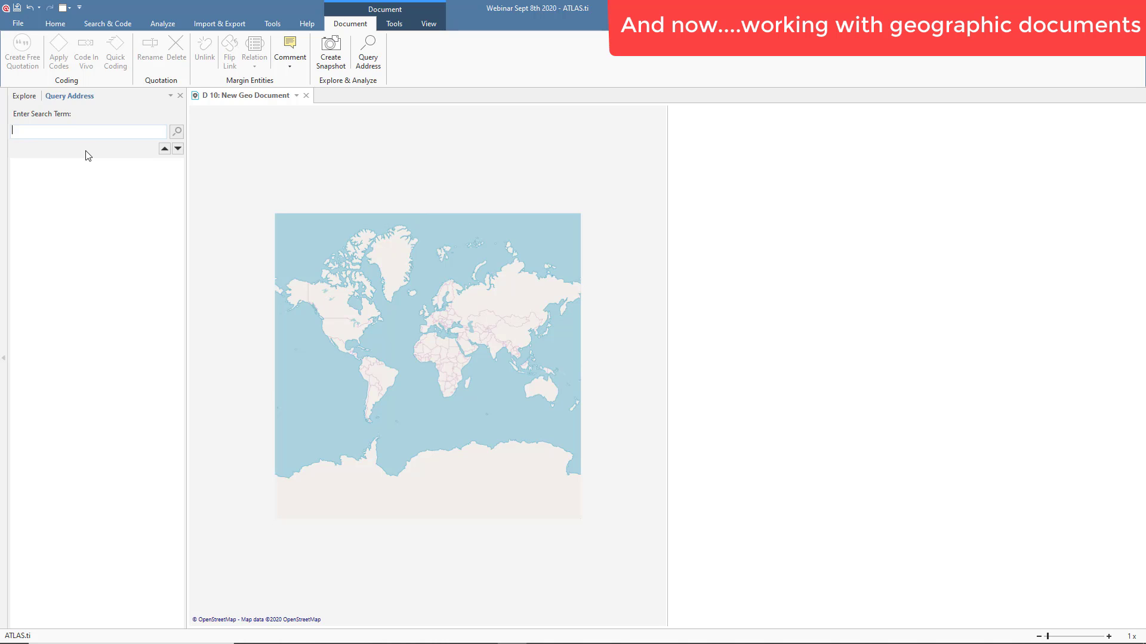
pyautogui.write('Hospital da Lagoa Rio de Janeiro Brazil')
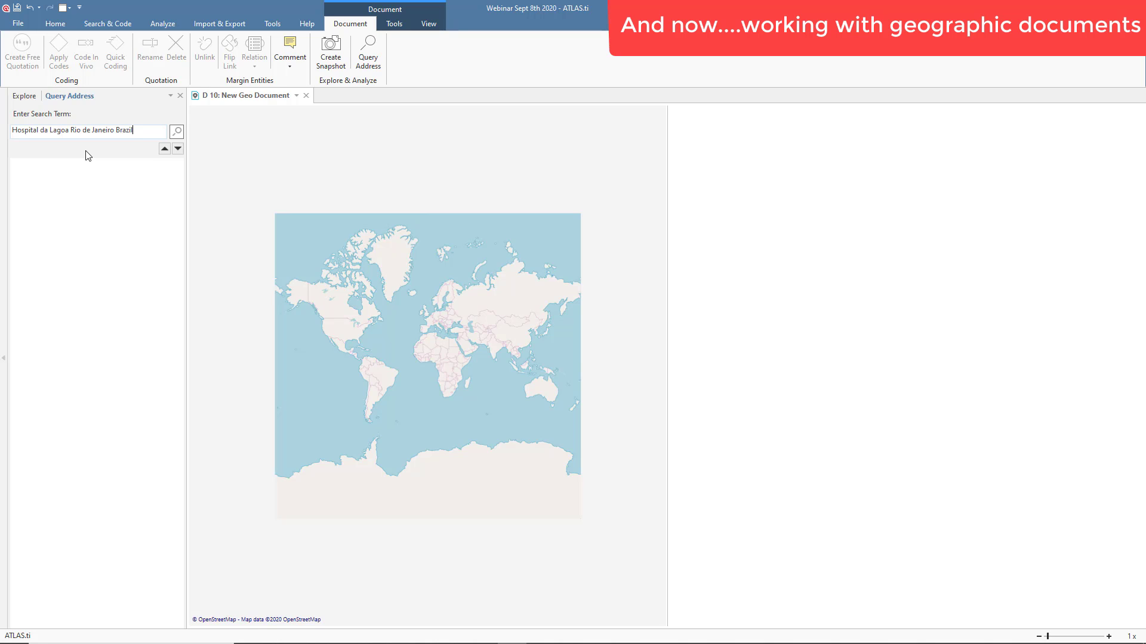
pyautogui.click(177, 131)
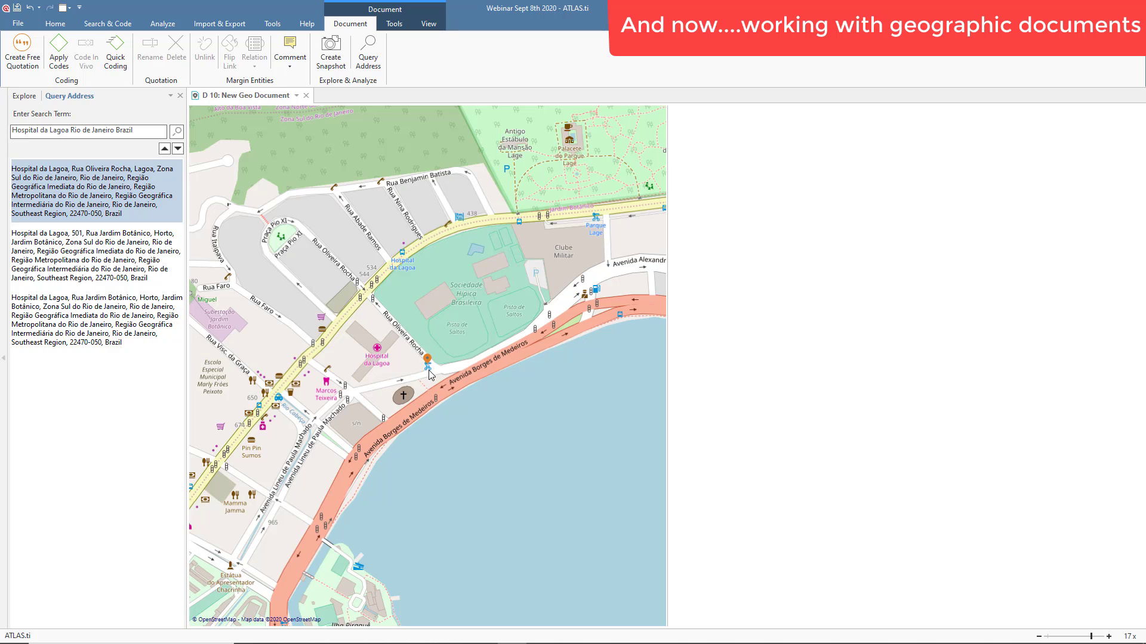
# - Compare the address results on the map and select the second one, which marks the hospital building
pyautogui.click(100, 261)
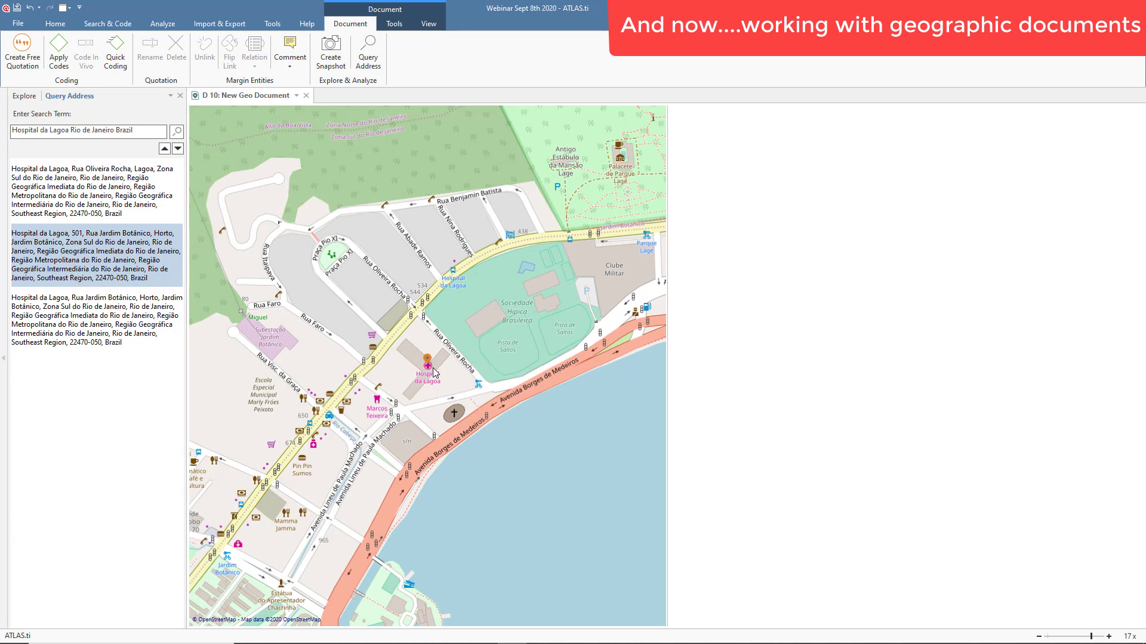
pyautogui.click(124, 322)
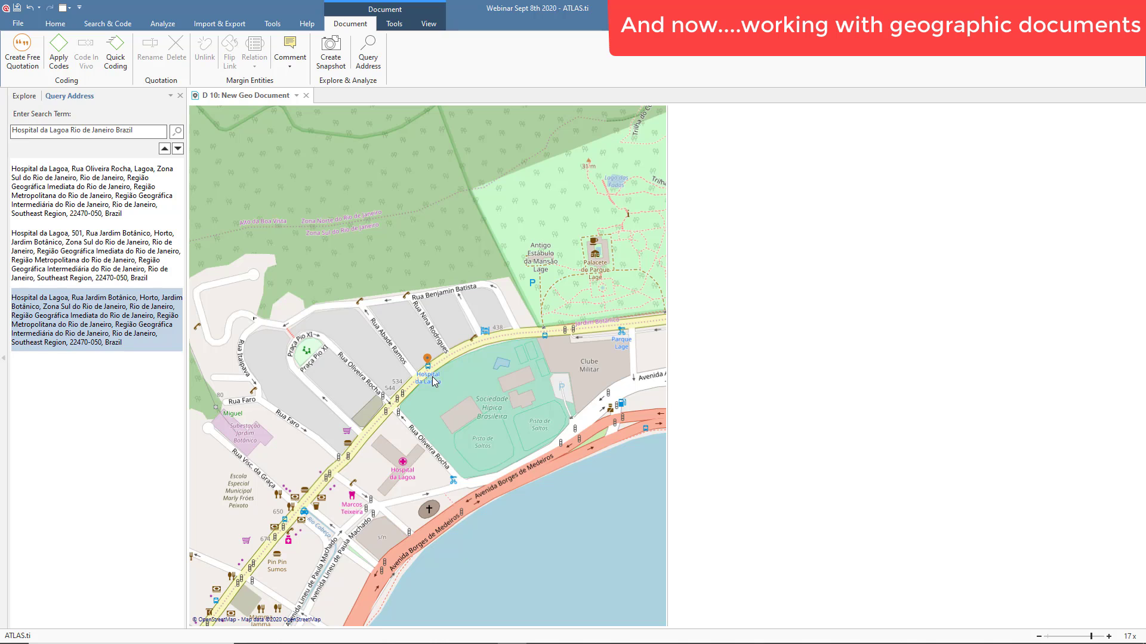
pyautogui.click(117, 267)
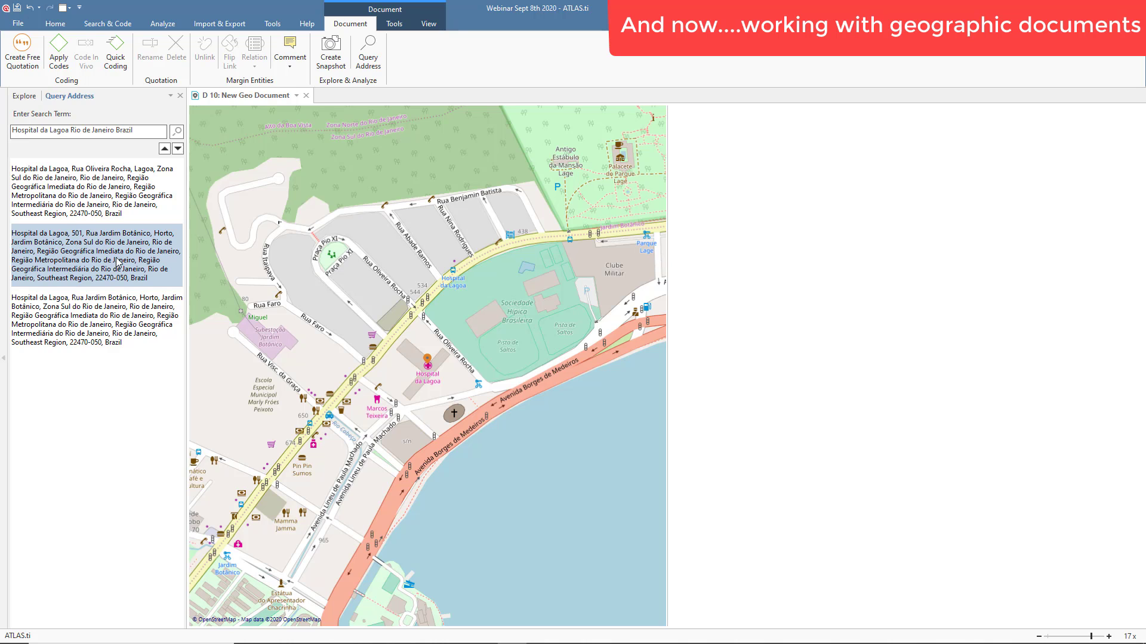
# - Apply the existing Vaccination code to the marked Hospital da Lagoa location on the map
pyautogui.click(26, 97)
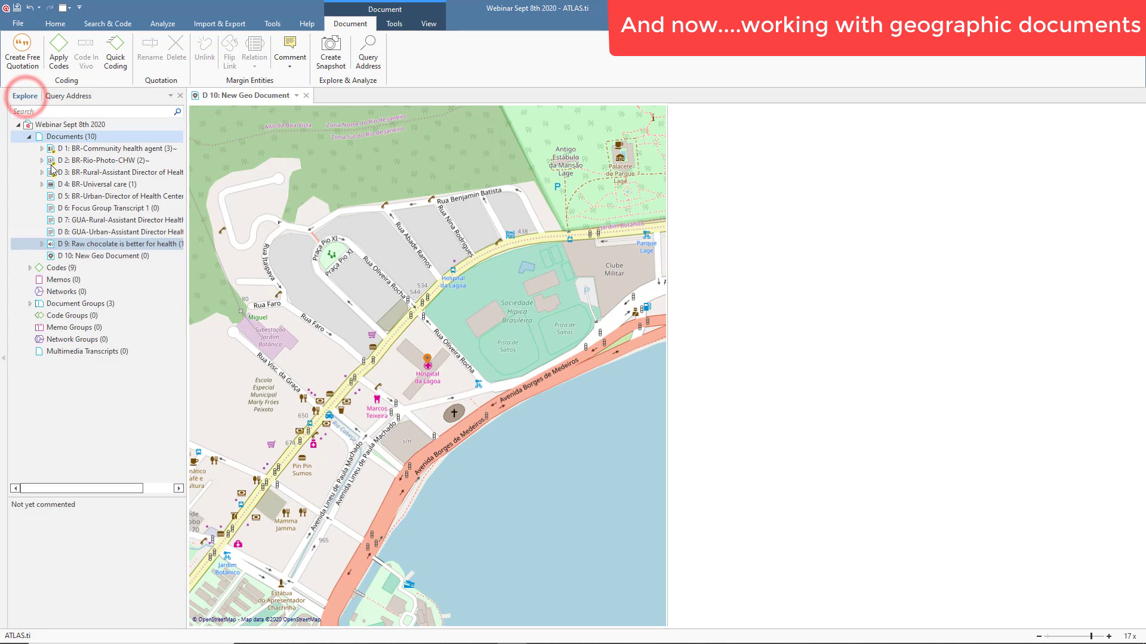
pyautogui.click(29, 268)
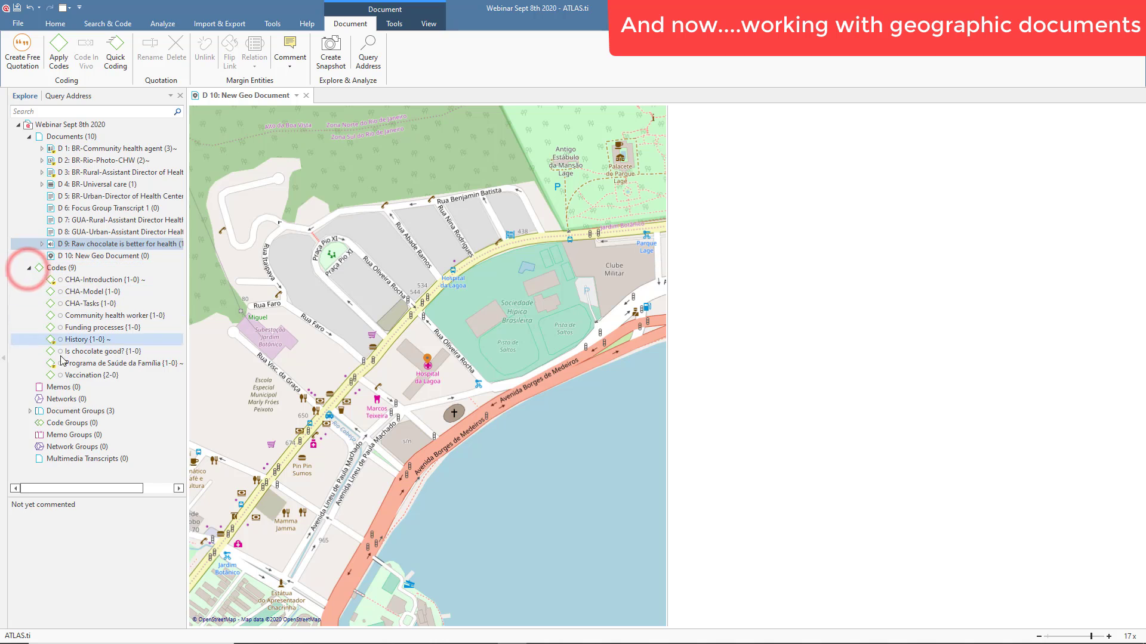
pyautogui.moveTo(77, 376); pyautogui.dragTo(429, 363)
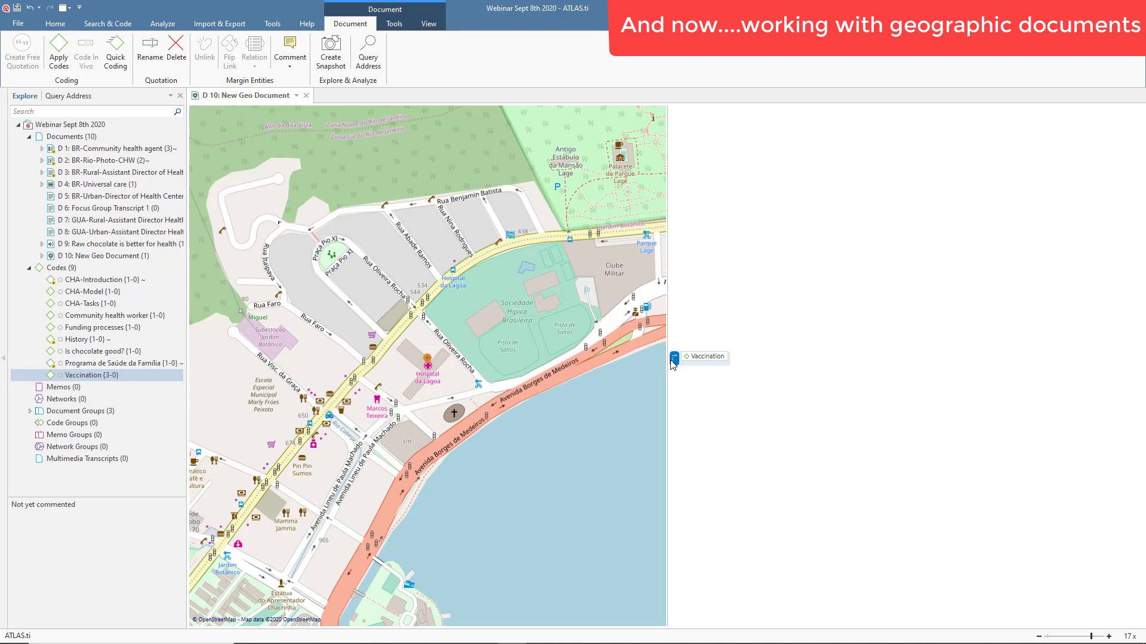
# - Add the comment "I see that the hospital is located next to a church......" to the hospital quotation and save it
pyautogui.rightClick(674, 359)
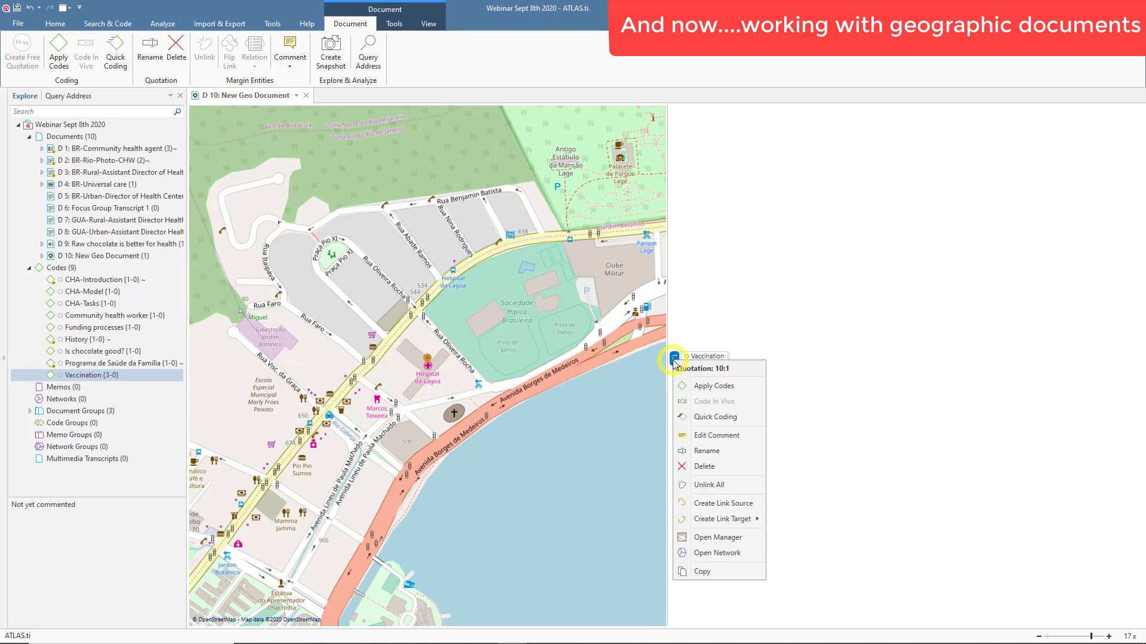
pyautogui.click(701, 436)
pyautogui.moveTo(531, 311); pyautogui.dragTo(911, 183)
pyautogui.click(909, 278)
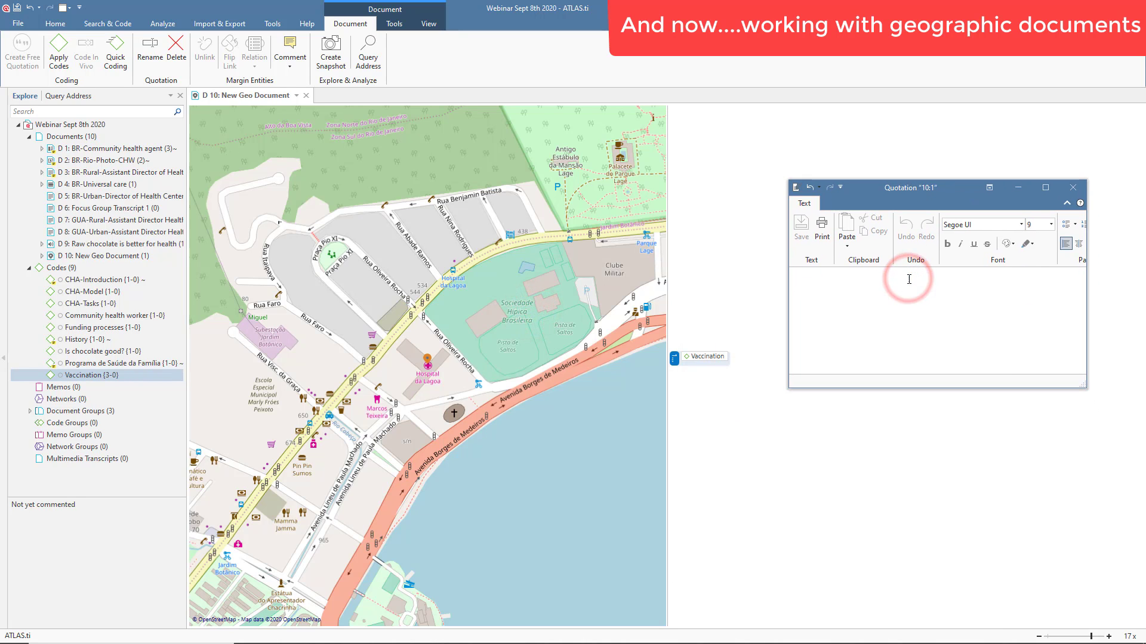
pyautogui.write('I see that the h')
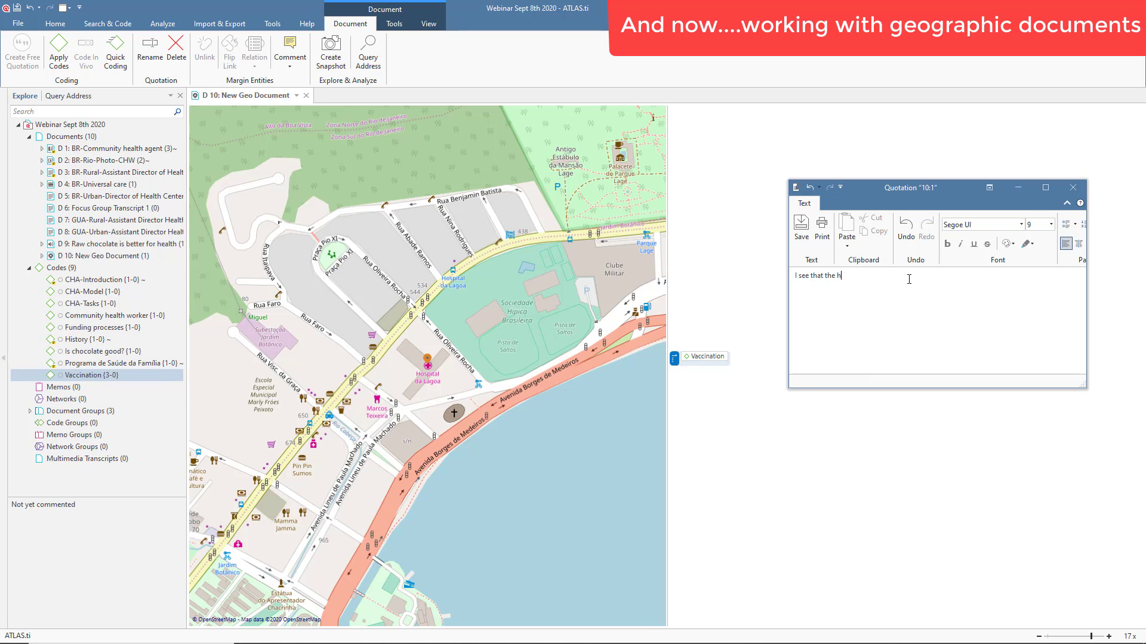
pyautogui.write('ospital is located next to a church......')
pyautogui.click(1071, 188)
pyautogui.click(913, 317)
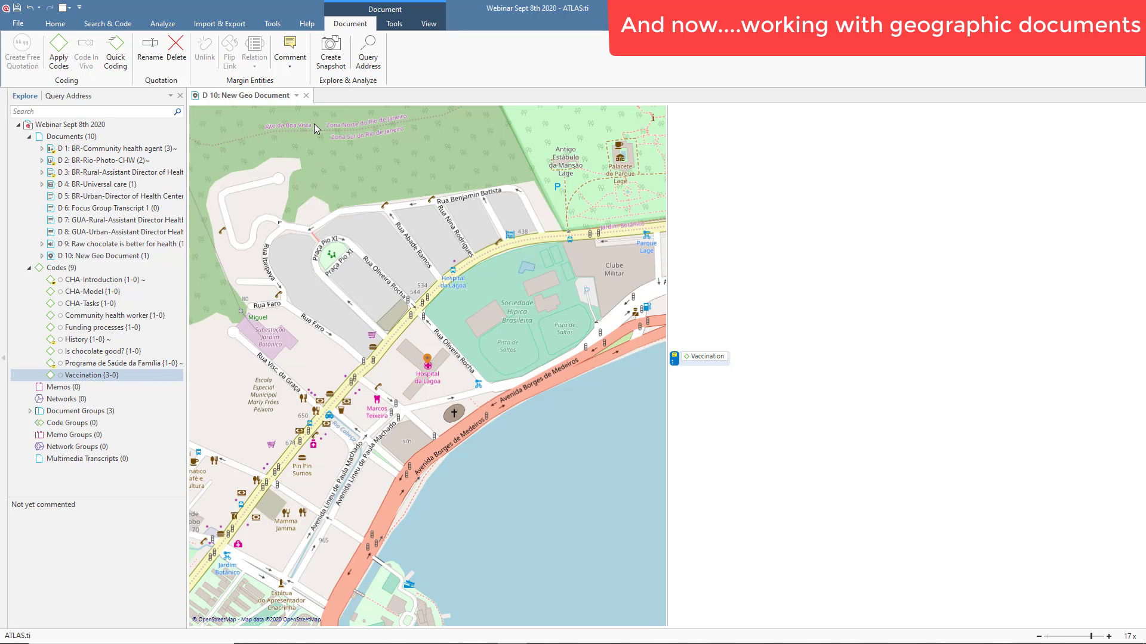
# - Close the geo document and create a new text document headed with the date "September 7th, 2020"
pyautogui.click(306, 96)
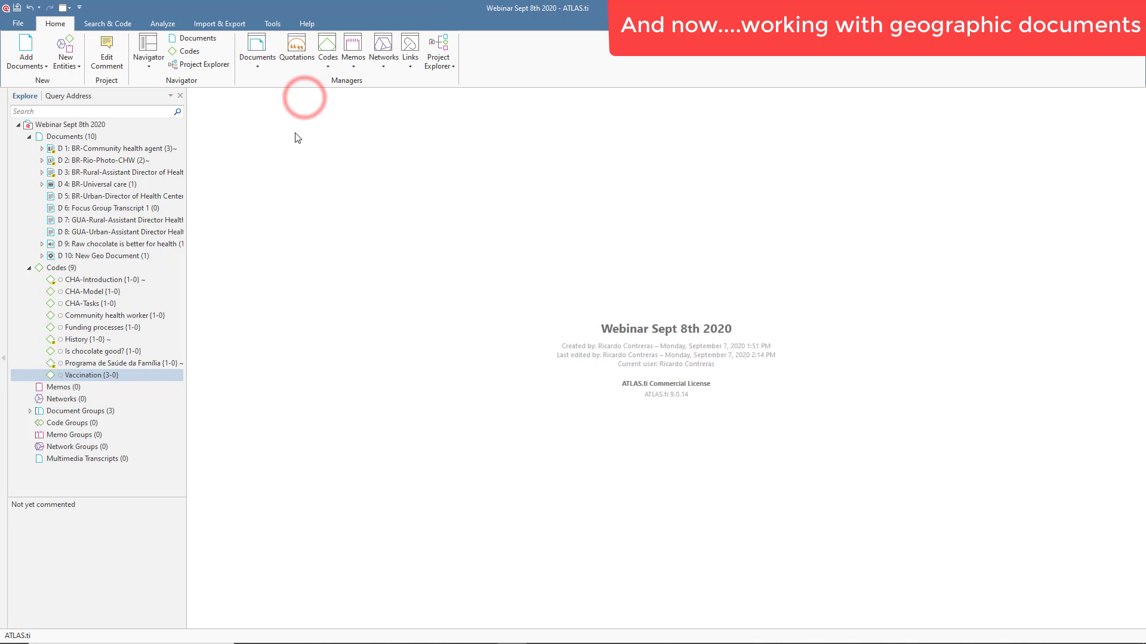
pyautogui.click(44, 63)
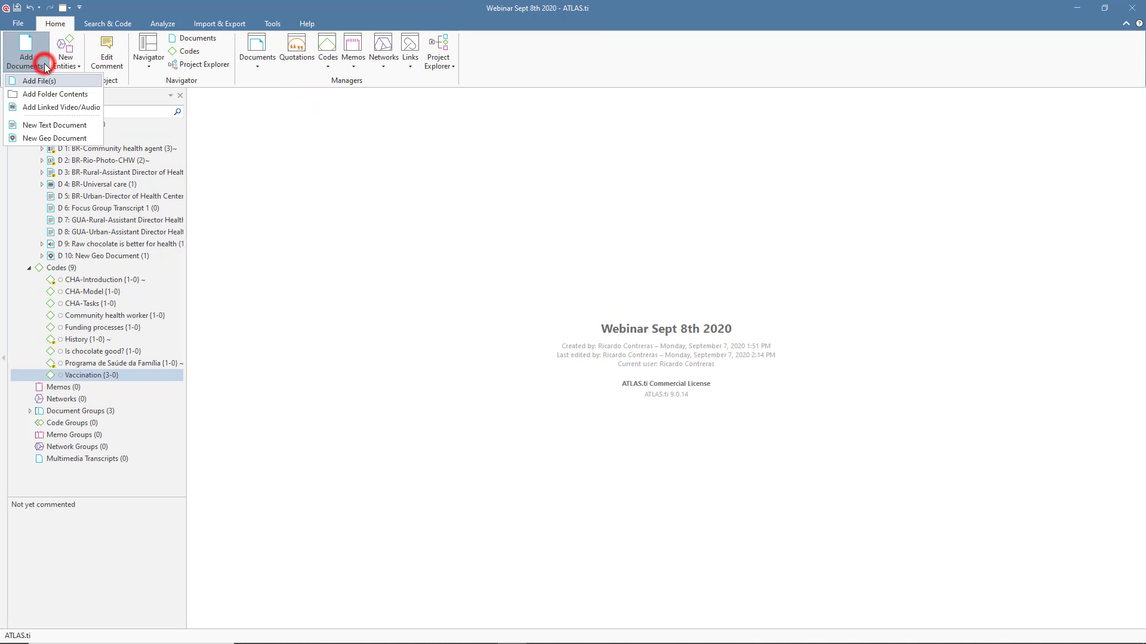
pyautogui.click(87, 125)
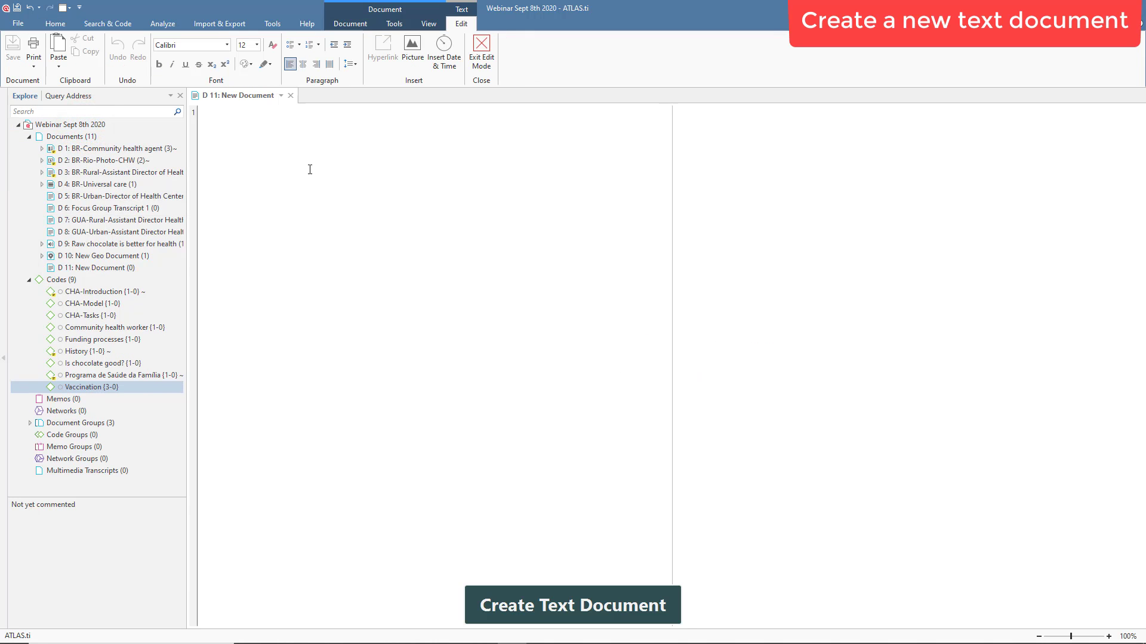
pyautogui.click(310, 170)
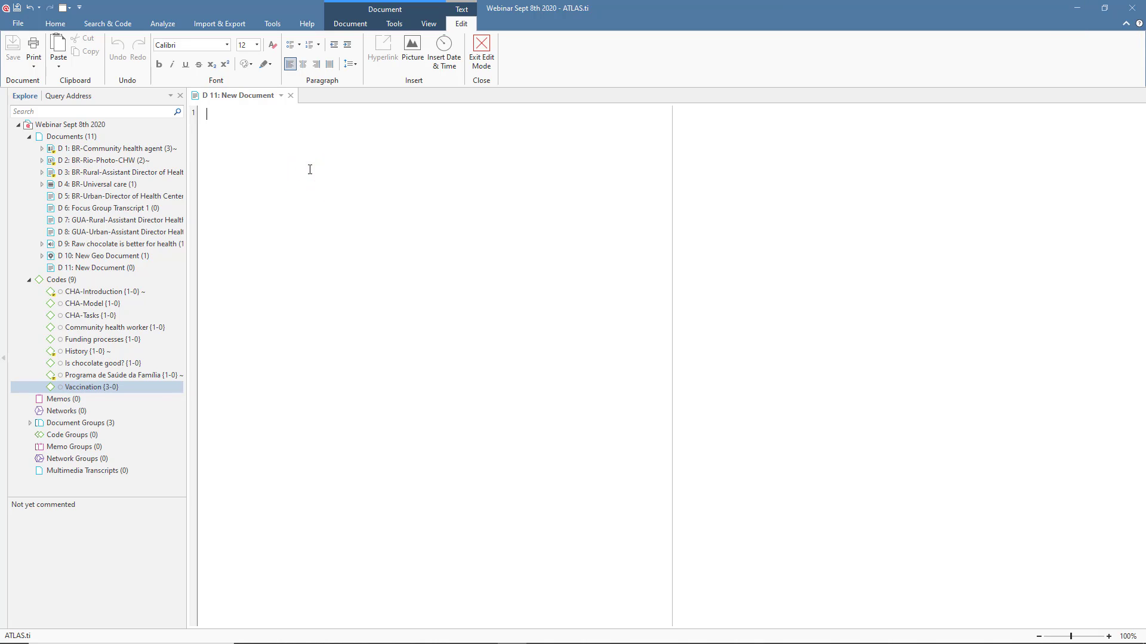
pyautogui.write('September 7th, ')
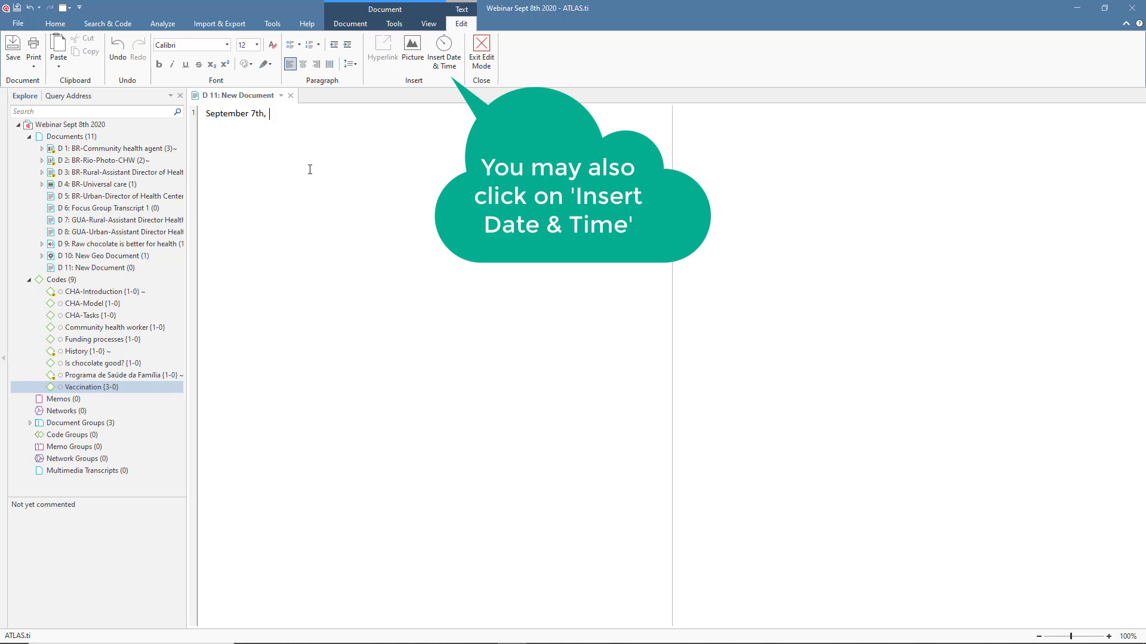
pyautogui.write('2020')
pyautogui.press('Return')
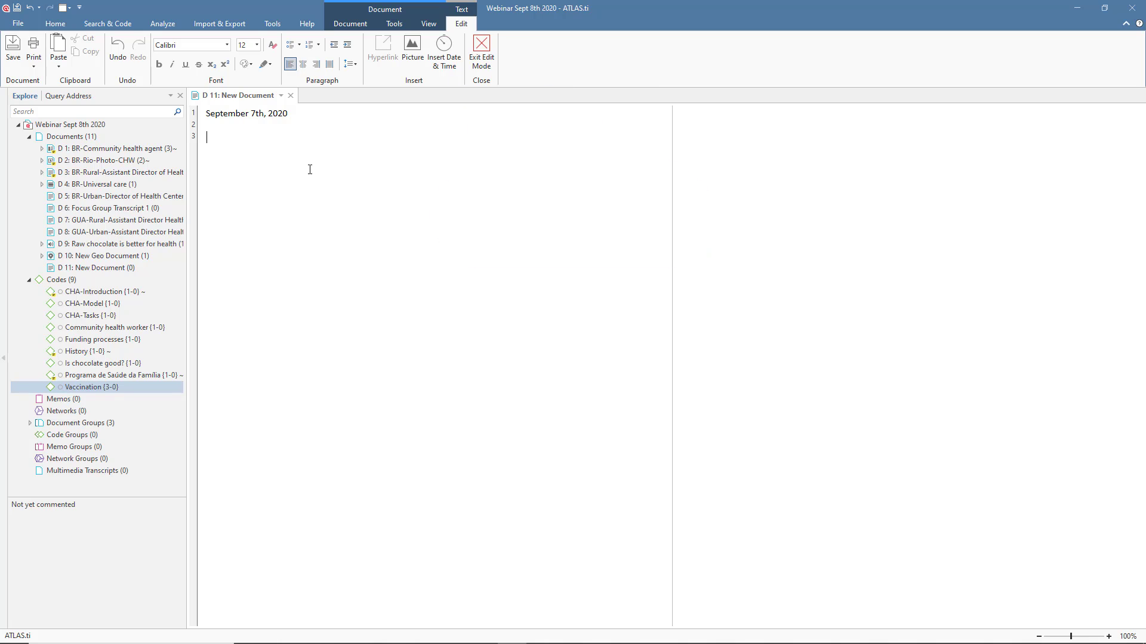
# - Write "Today I am teaching the very first overview webinar of ATLAS.ti 9 Windows." below the date, leaving a blank line between
pyautogui.write('Today al')
pyautogui.press('BackSpace')
pyautogui.press('BackSpace')
pyautogui.press('BackSpace')
pyautogui.write('I am teaching ')
pyautogui.write('the very fi')
pyautogui.write('rst we')
pyautogui.press('BackSpace')
pyautogui.press('BackSpace')
pyautogui.write('ove')
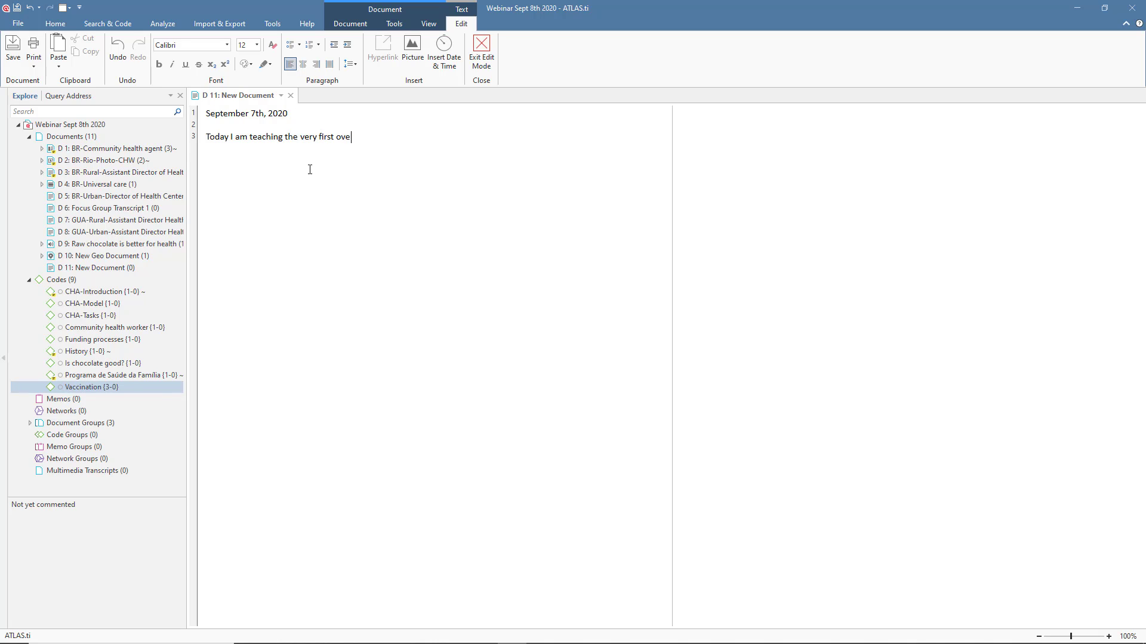
pyautogui.write('rview webinar of ATLAS.ti 9 Windows.')
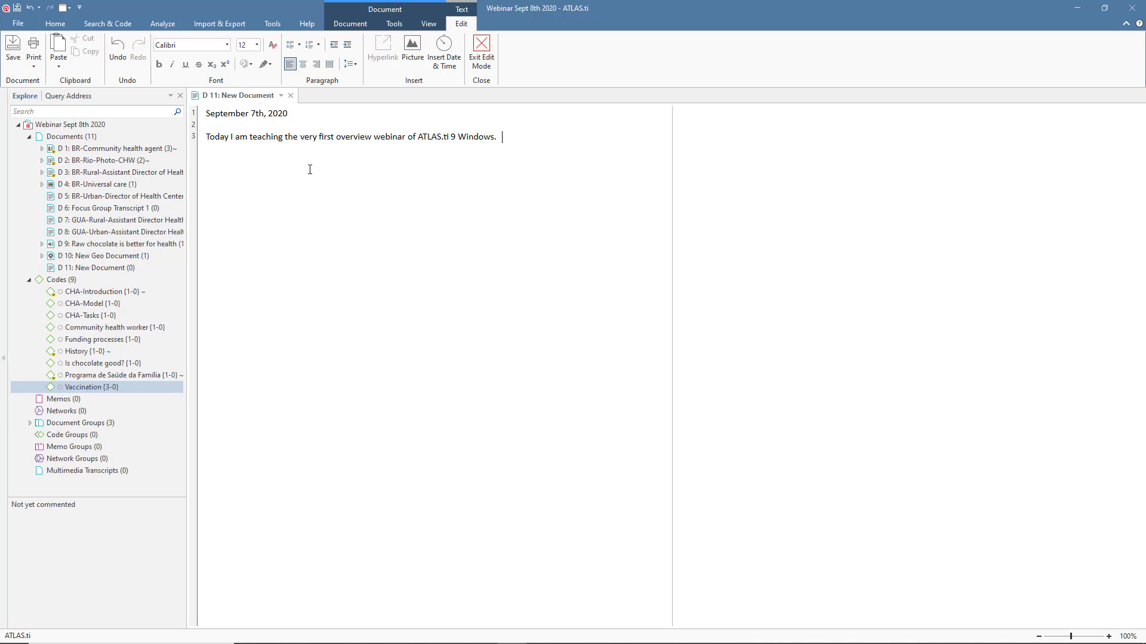
# - Add the sentence "I hope participants are enjoying it (smile)." to the same paragraph, and save and close the document
pyautogui.write('  I hope participa')
pyautogui.write('nts are')
pyautogui.write(' enjoying')
pyautogui.write(' it ')
pyautogui.write('(thou')
pyautogui.press('BackSpace')
pyautogui.press('BackSpace')
pyautogui.press('BackSpace')
pyautogui.press('BackSpace')
pyautogui.write('smile)')
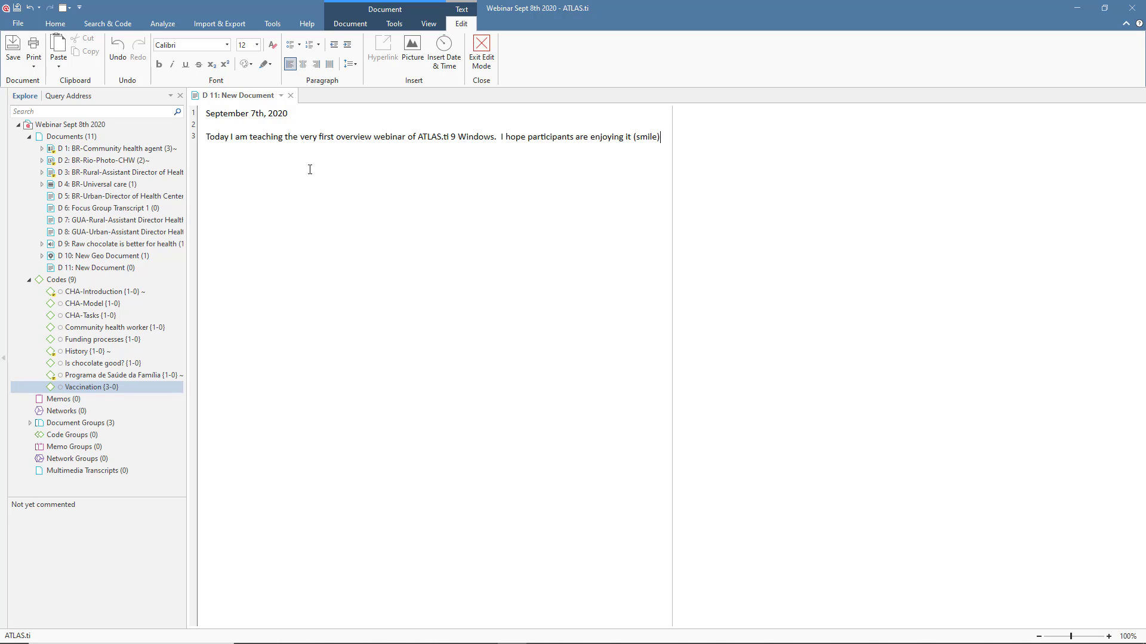
pyautogui.write('.')
pyautogui.click(14, 57)
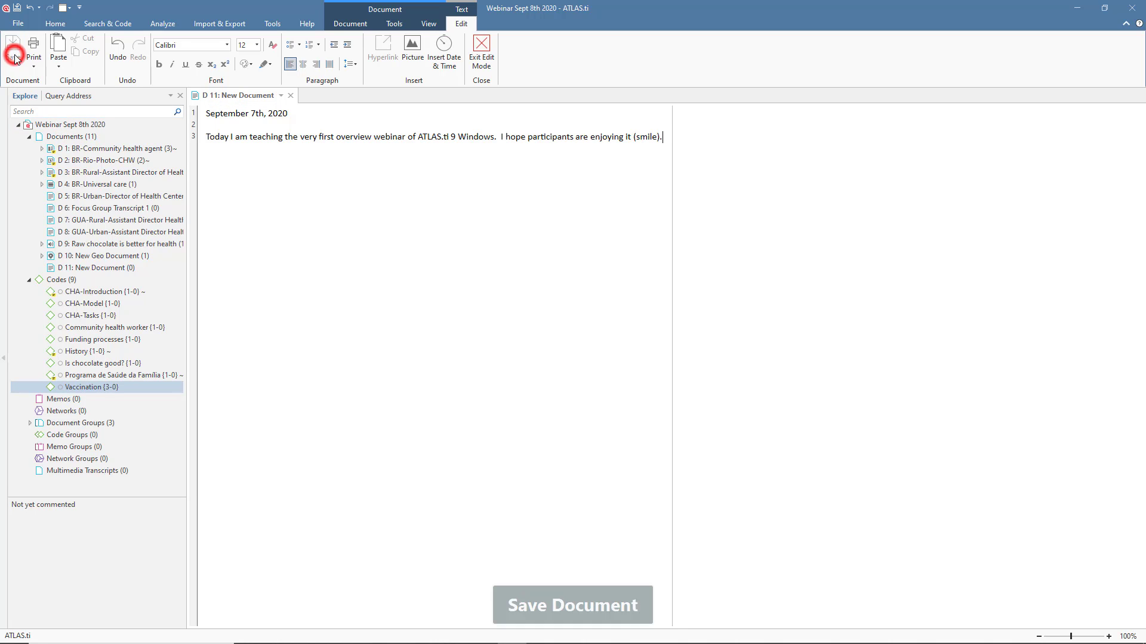
pyautogui.click(291, 96)
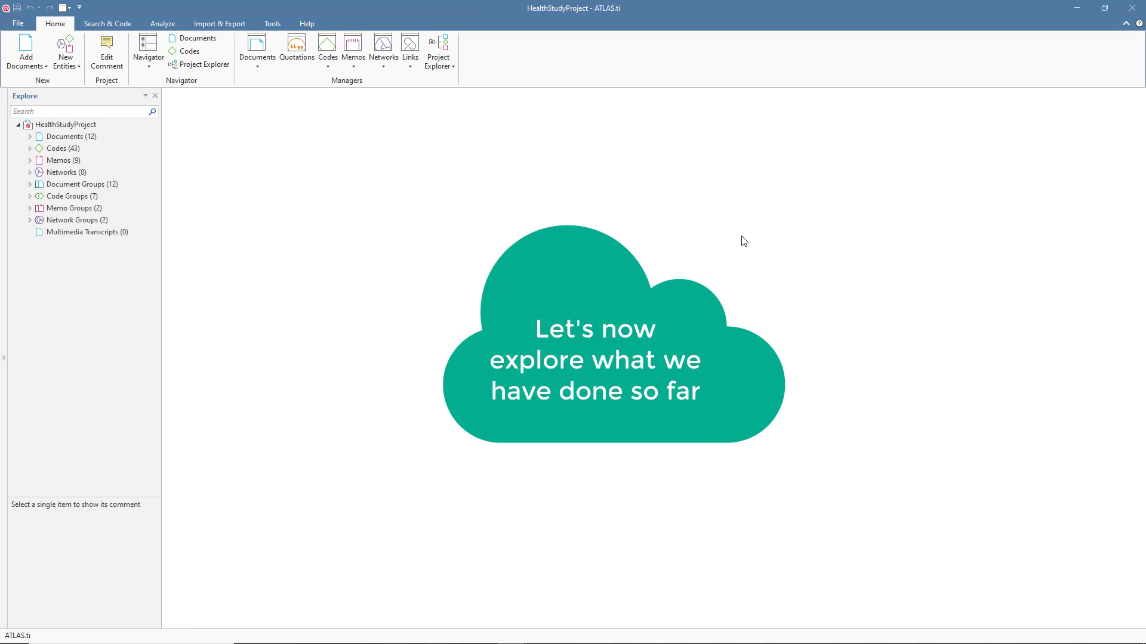
# - Open the Code Manager and review the codes in each code group from COMMUNITY HEALTH AGENTS to SERVICES, finishing with all codes listed
pyautogui.click(327, 42)
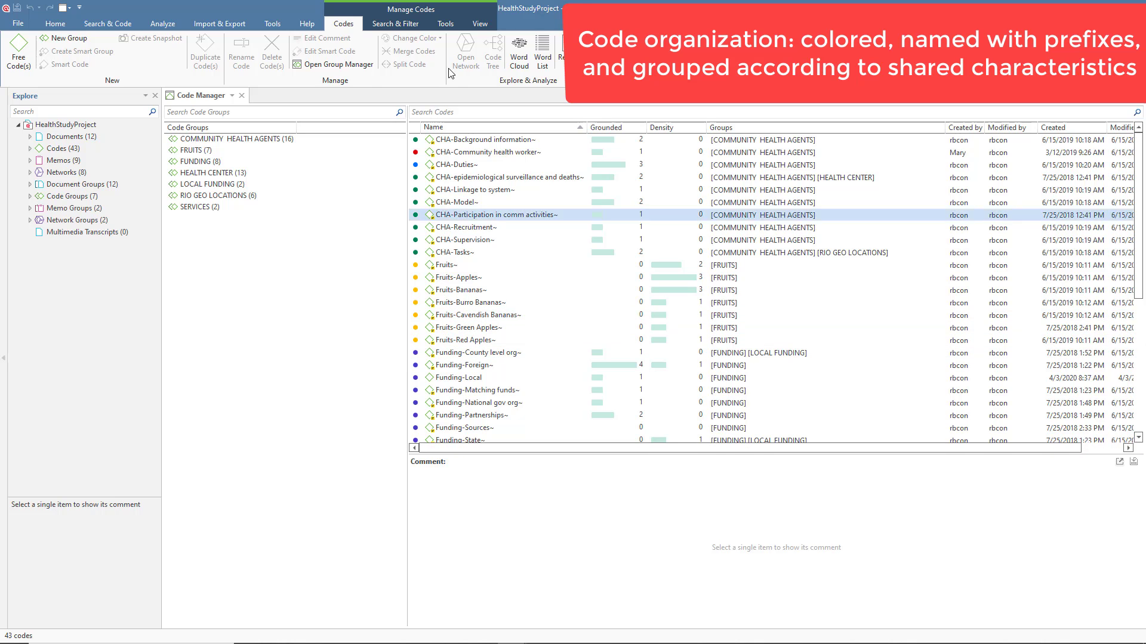
pyautogui.click(222, 140)
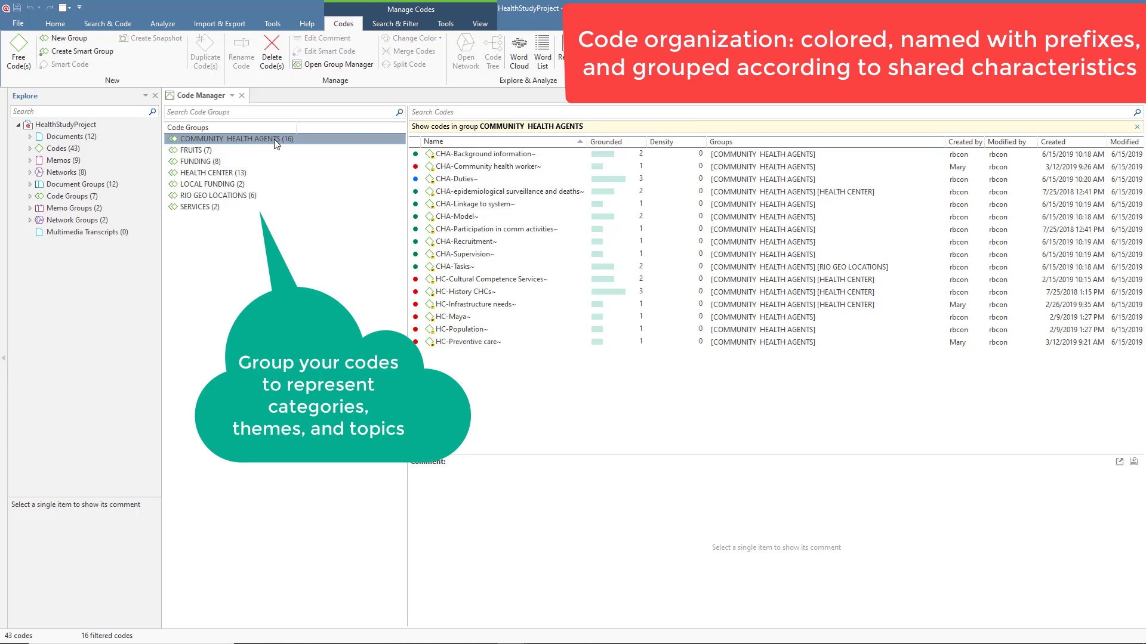
pyautogui.click(213, 150)
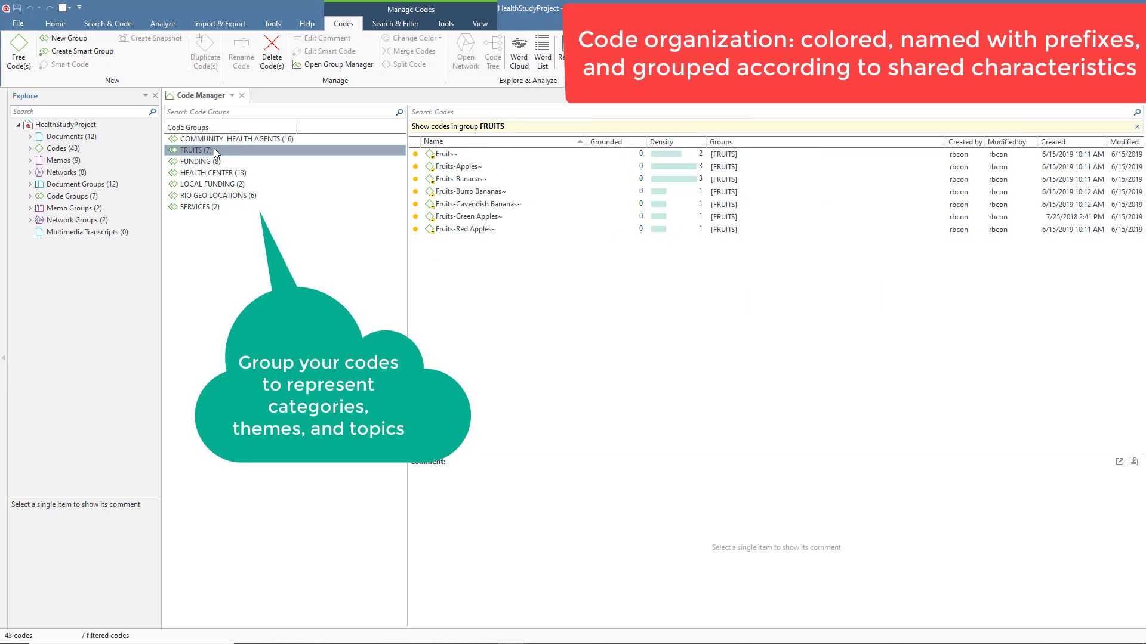
pyautogui.click(218, 161)
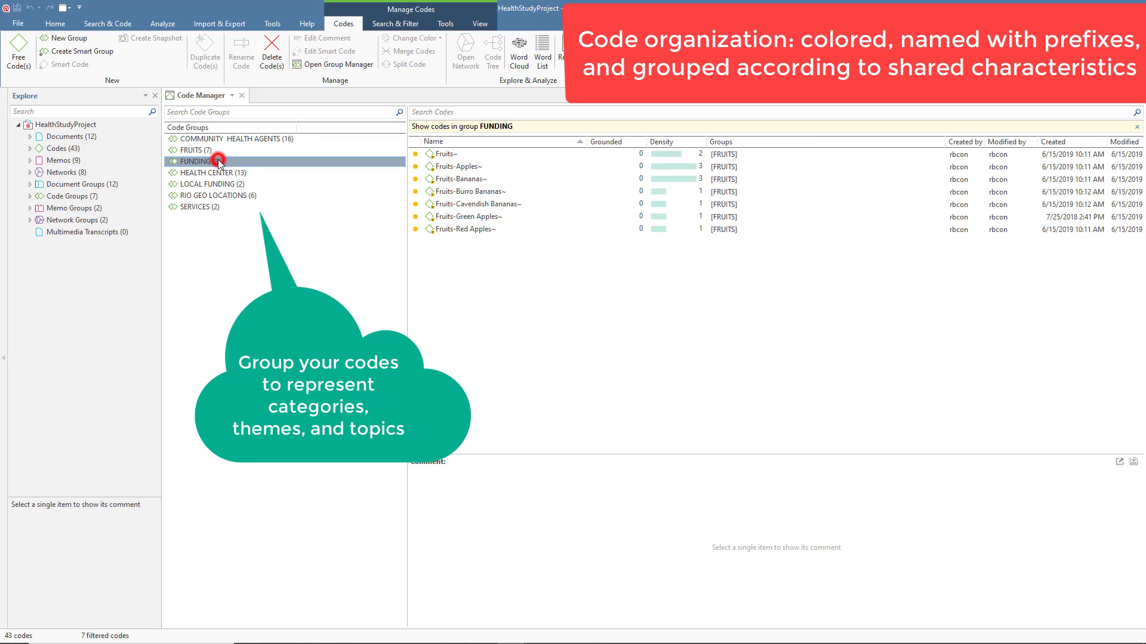
pyautogui.click(220, 173)
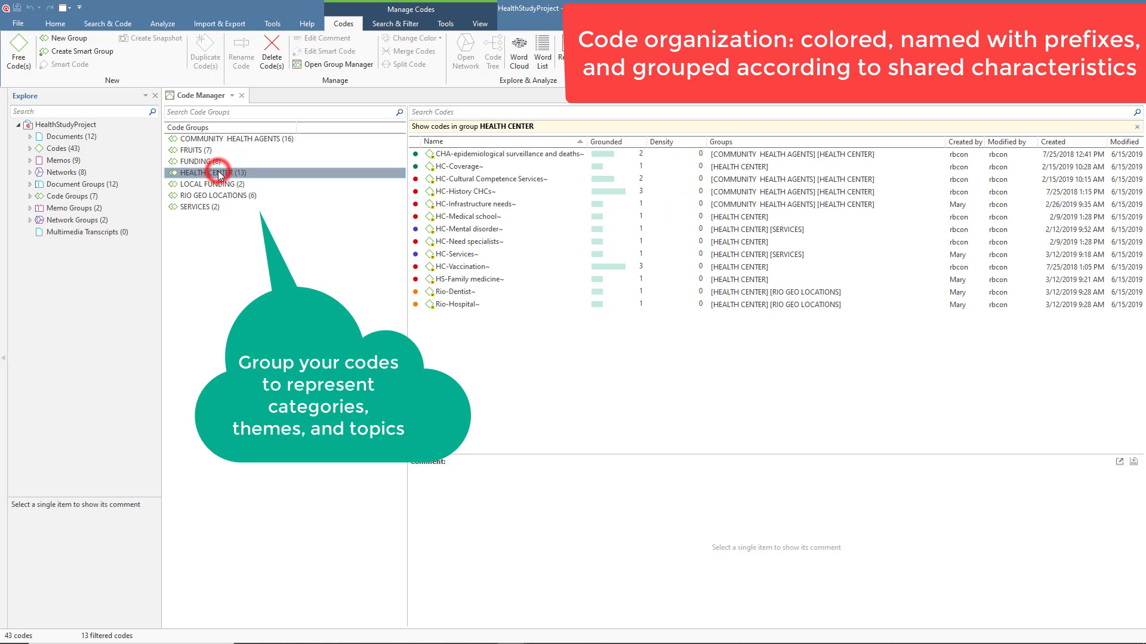
pyautogui.click(223, 183)
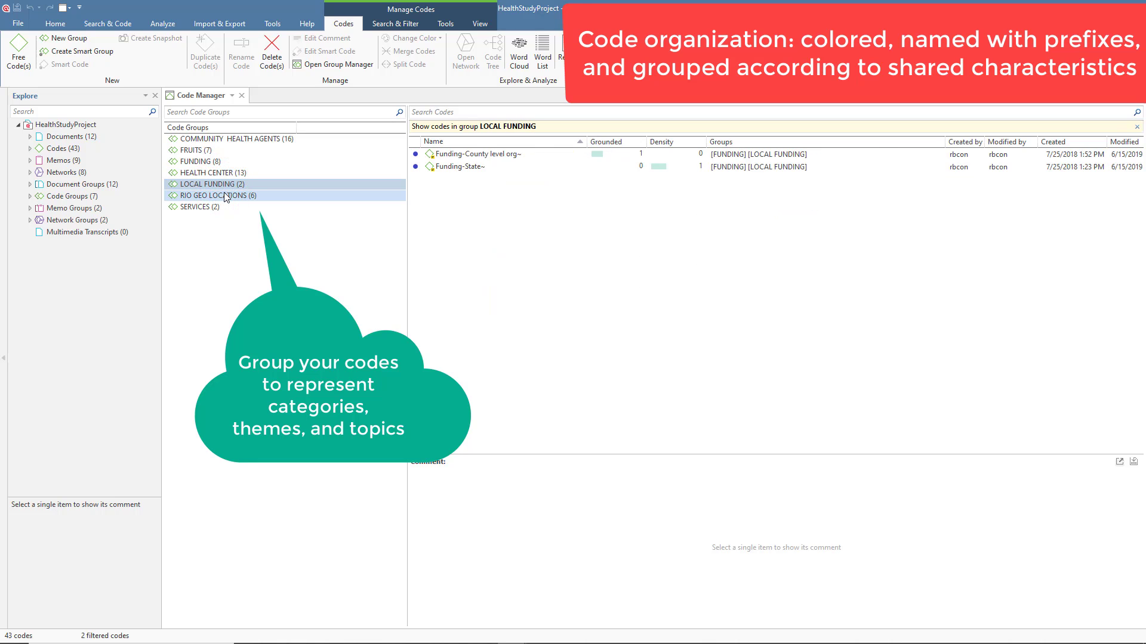
pyautogui.click(223, 195)
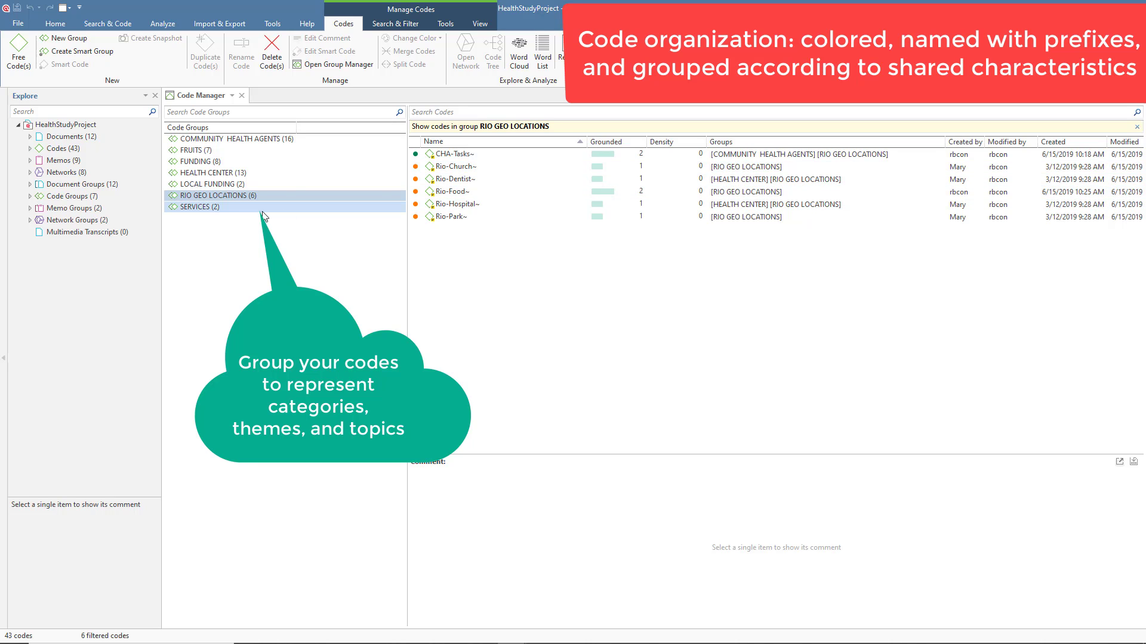
pyautogui.click(213, 208)
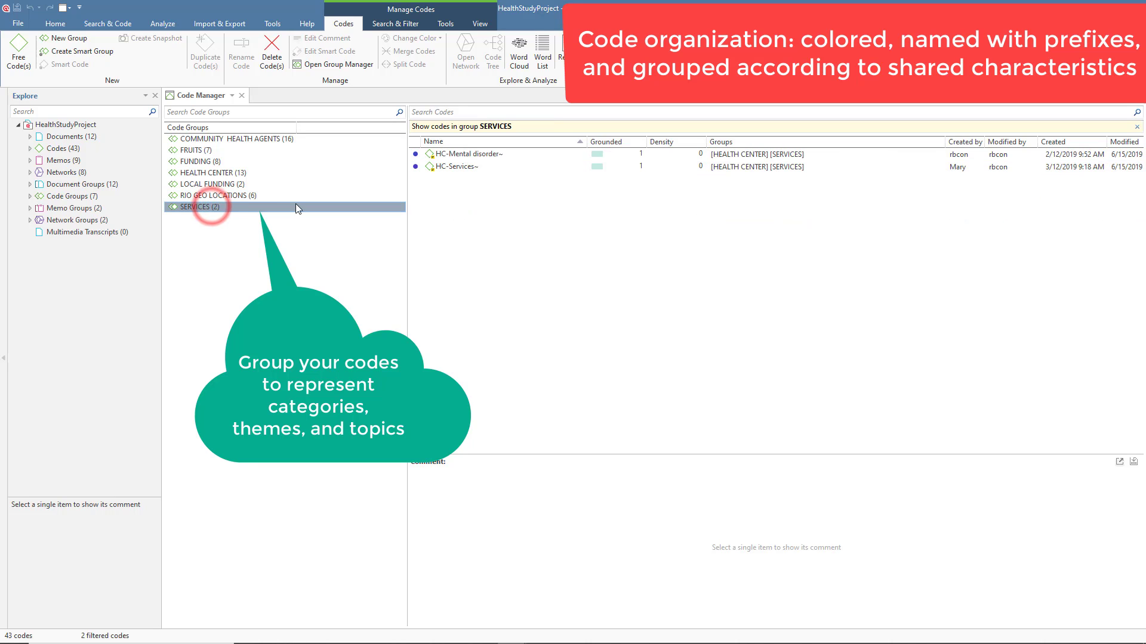
pyautogui.click(293, 265)
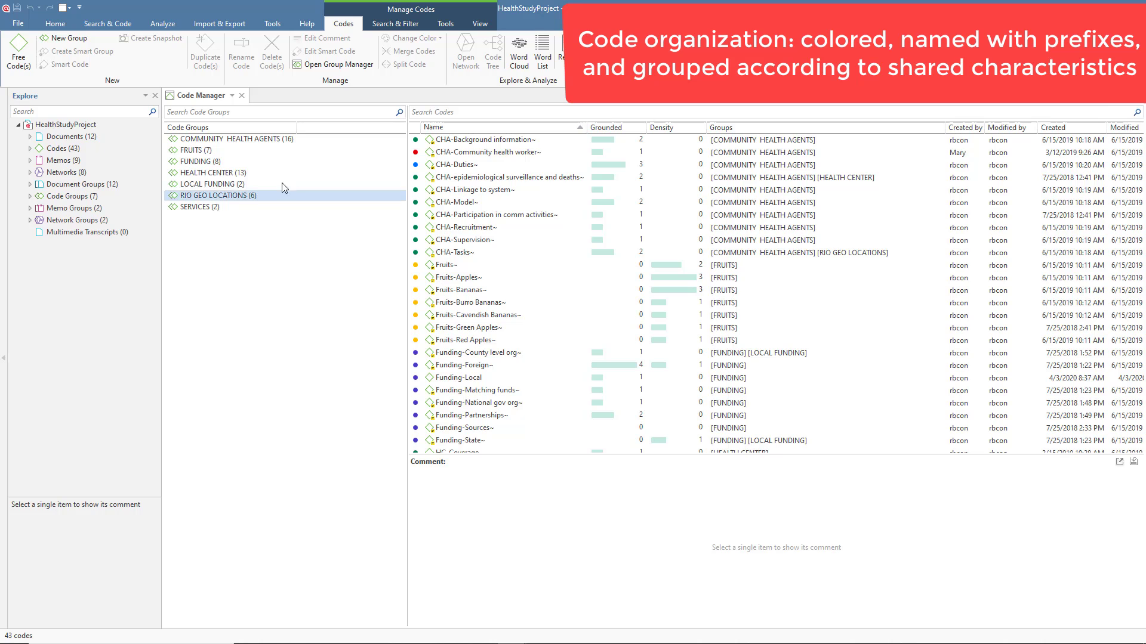
pyautogui.click(250, 176)
pyautogui.click(269, 347)
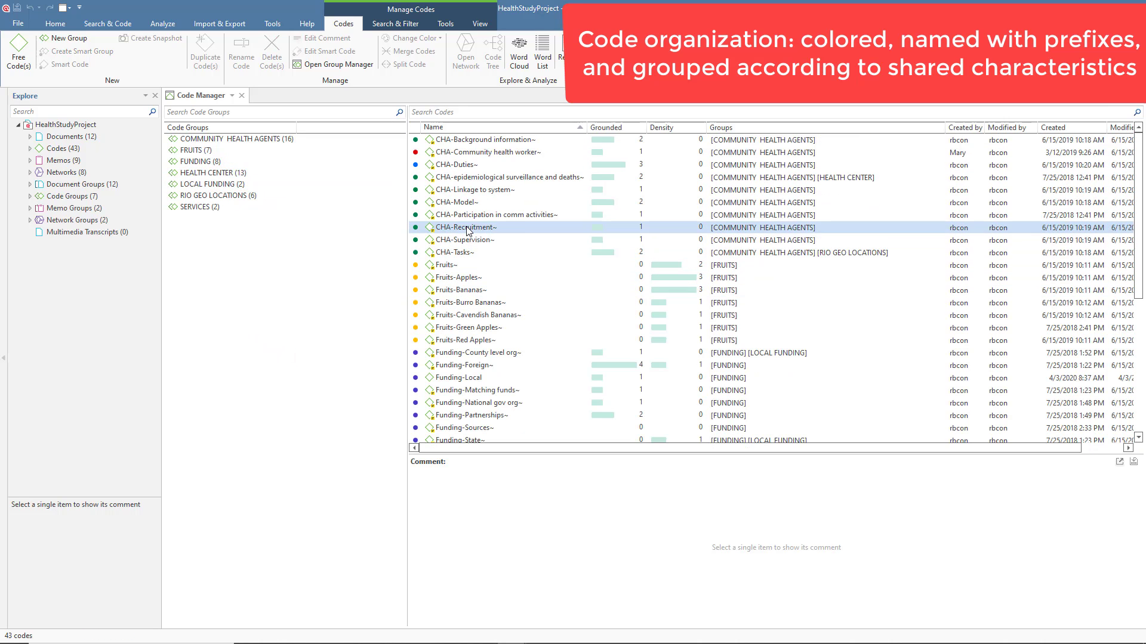
# - Create a code group named "New of code group" from the codes CHA-Recruitment and CHA-Supervision, and select it
pyautogui.click(466, 230)
pyautogui.keyDown('ctrl'); pyautogui.click(461, 241); pyautogui.keyUp('ctrl')
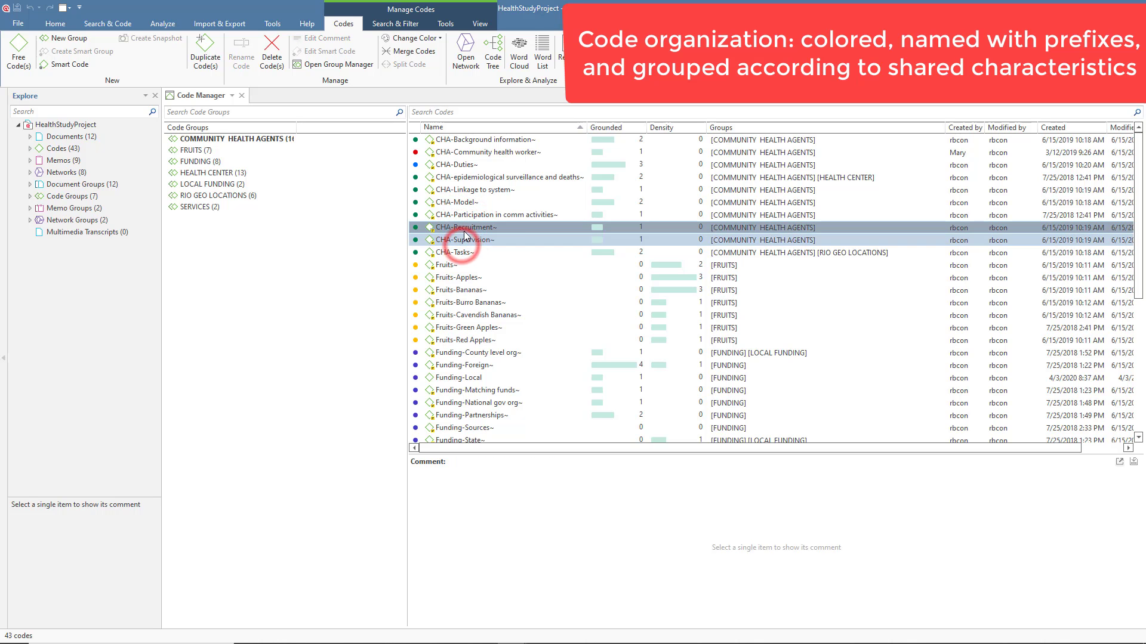
pyautogui.moveTo(463, 231); pyautogui.dragTo(320, 298)
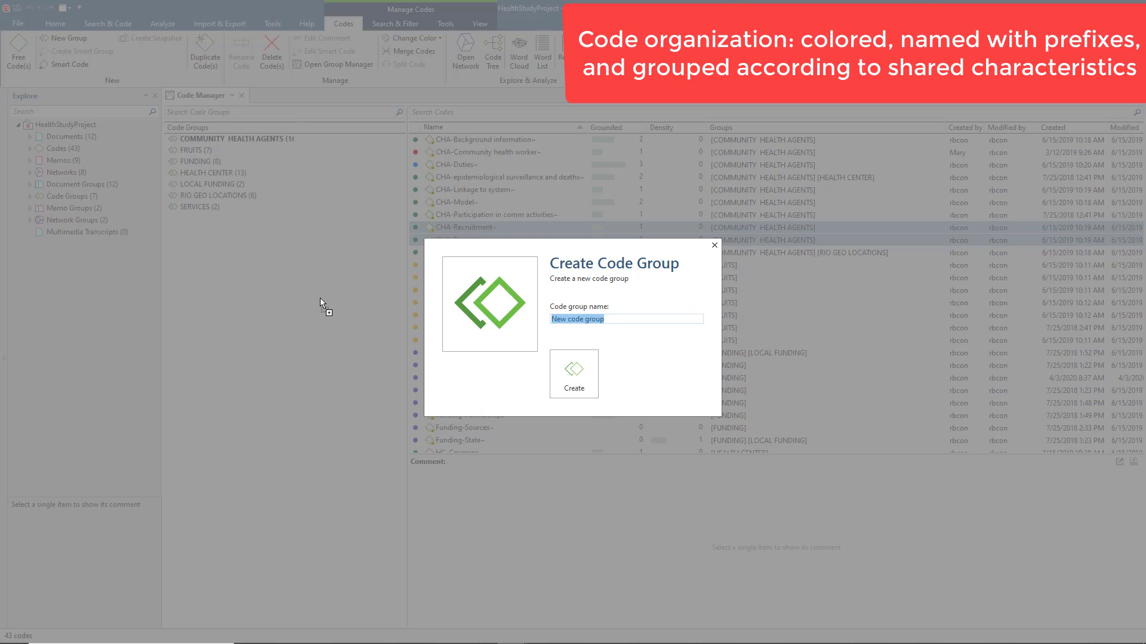
pyautogui.write('New of code group')
pyautogui.press('Return')
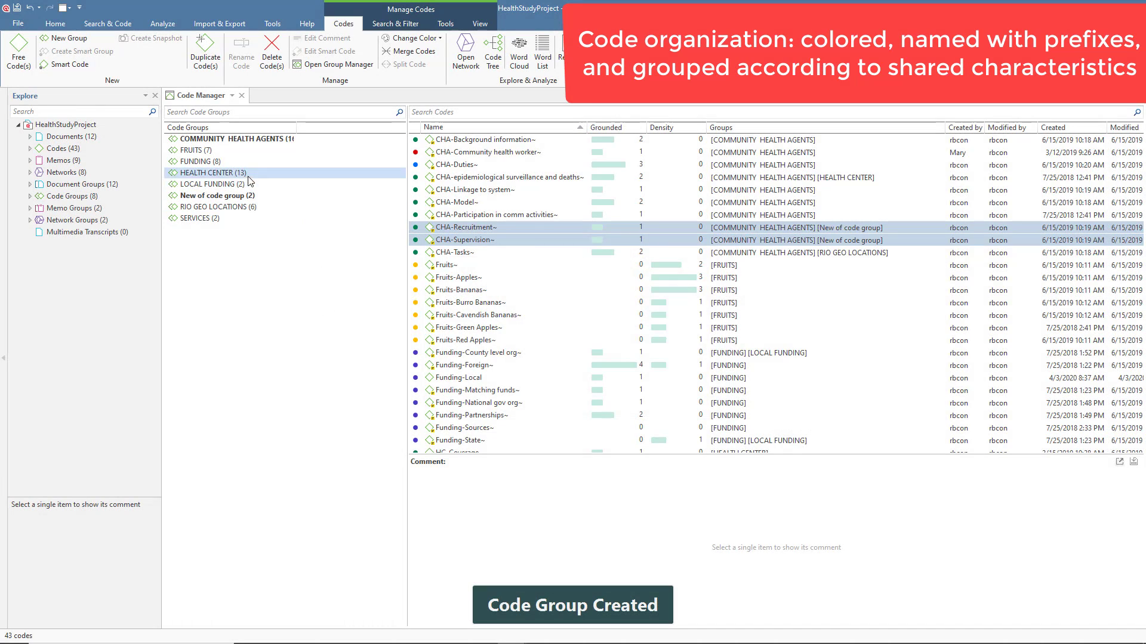
pyautogui.click(238, 195)
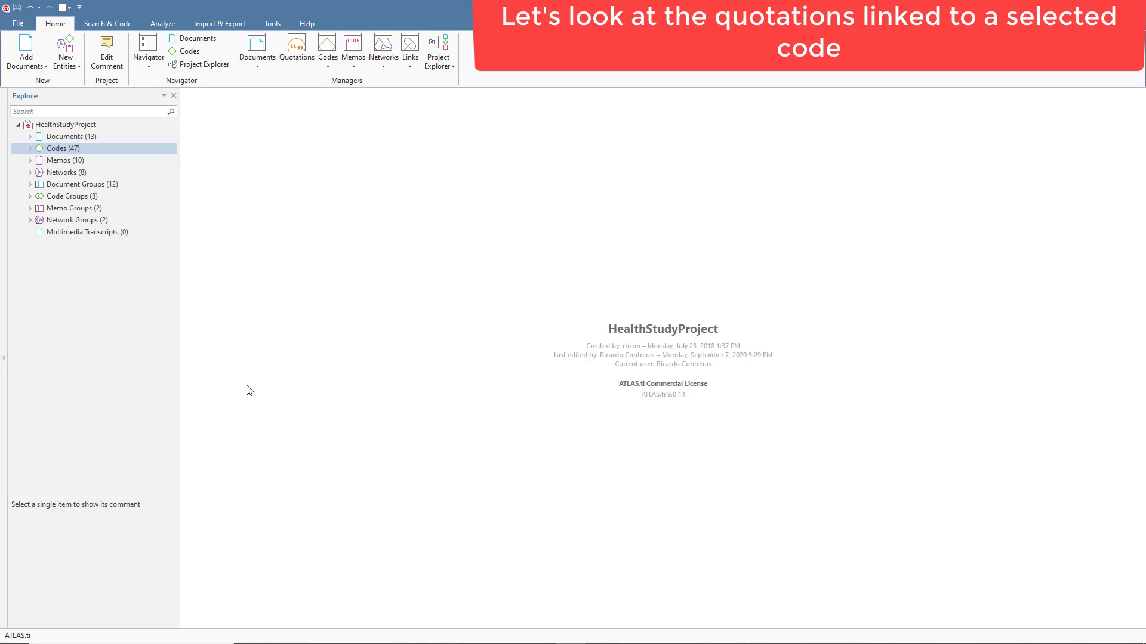
# - Find the Funding-Foreign code in a widened project tree and open its list of quotations, placed clear of the document area
pyautogui.click(29, 148)
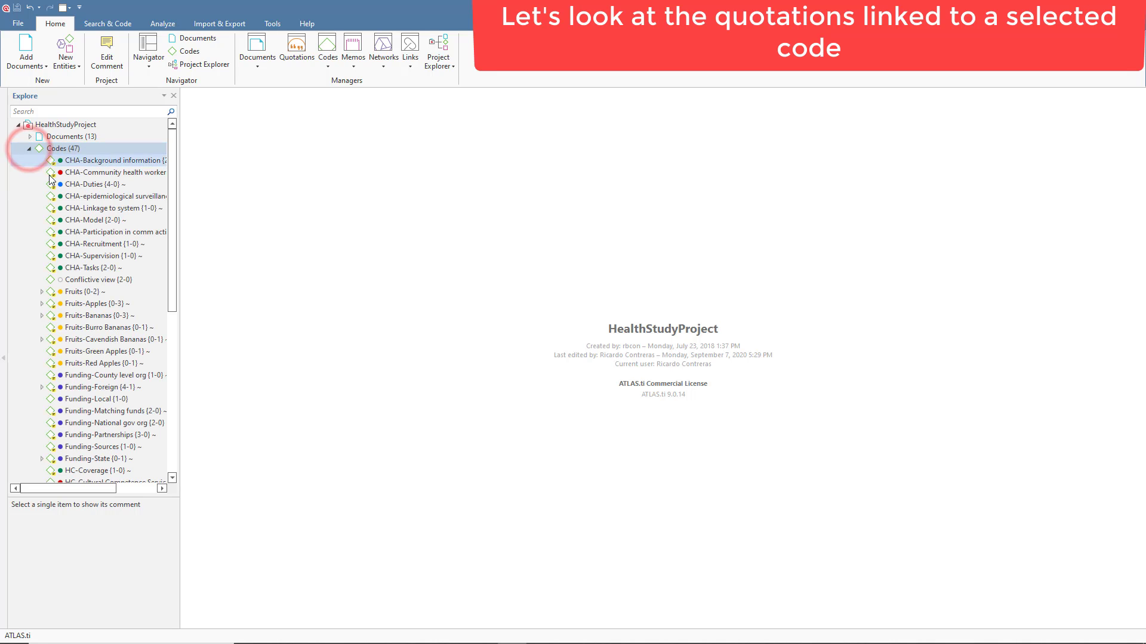
pyautogui.moveTo(180, 286); pyautogui.dragTo(205, 286)
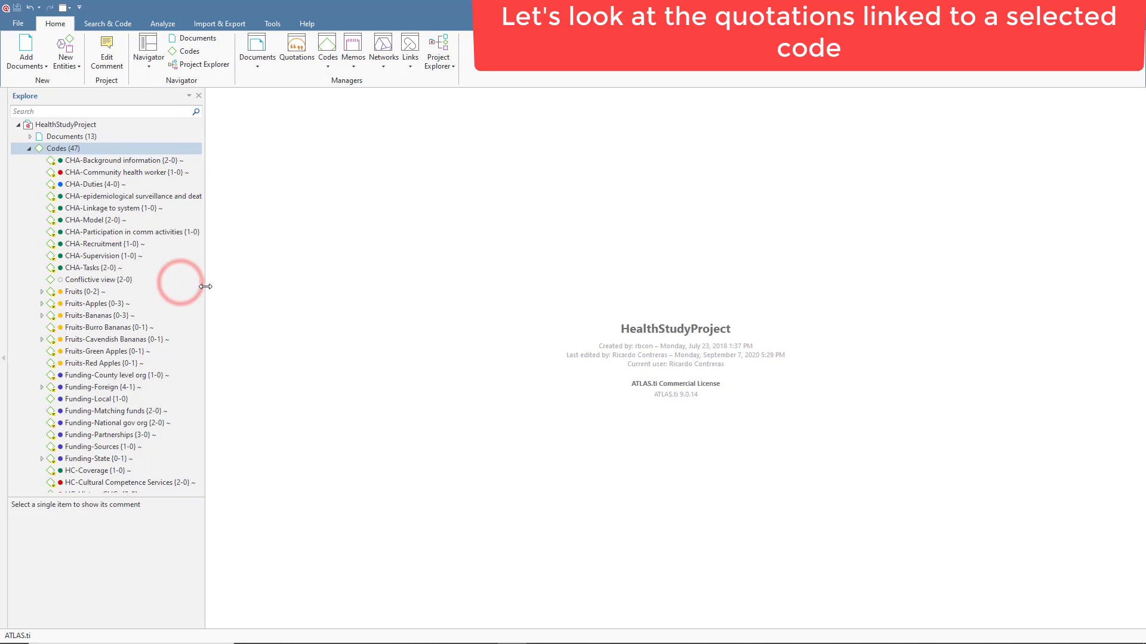
pyautogui.click(196, 265)
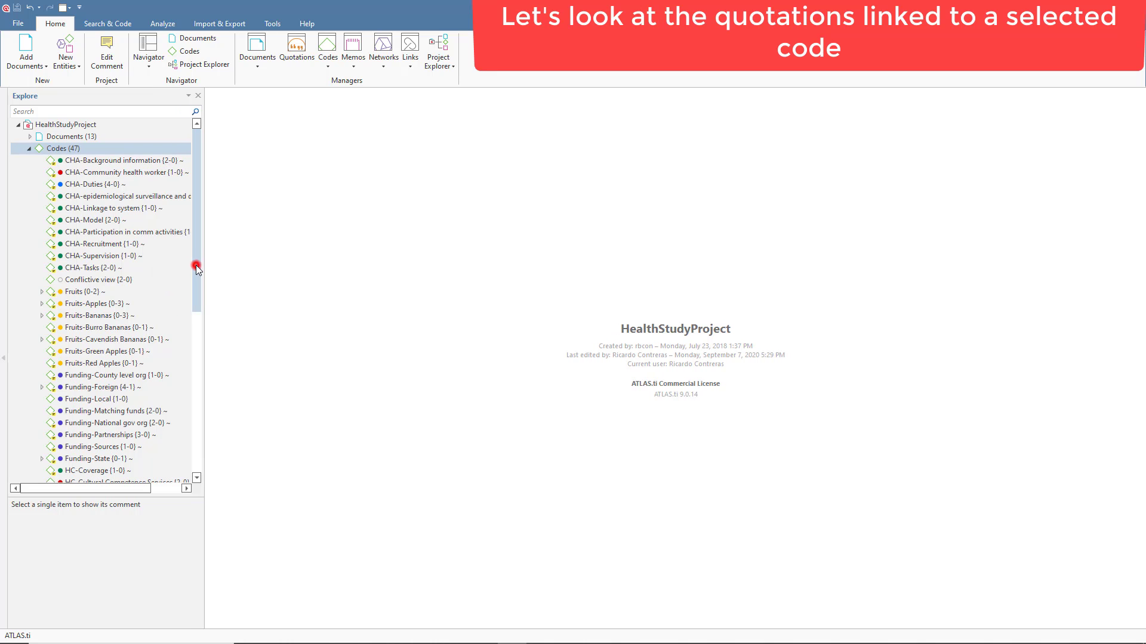
pyautogui.moveTo(196, 265); pyautogui.dragTo(187, 291)
pyautogui.click(113, 306)
pyautogui.click(81, 329)
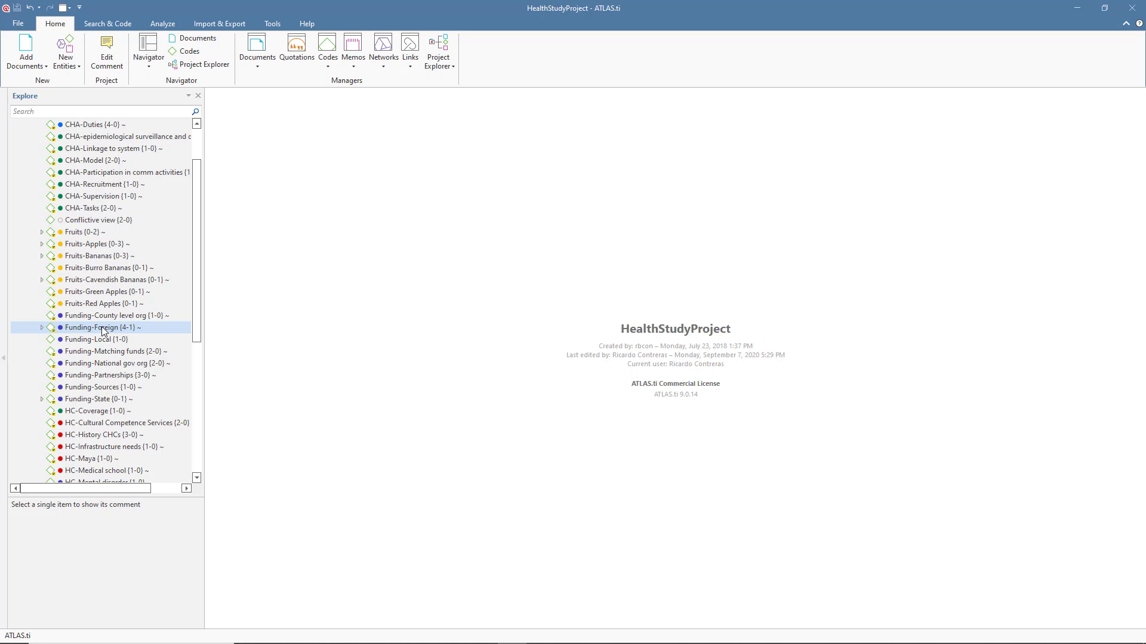
pyautogui.doubleClick(102, 327)
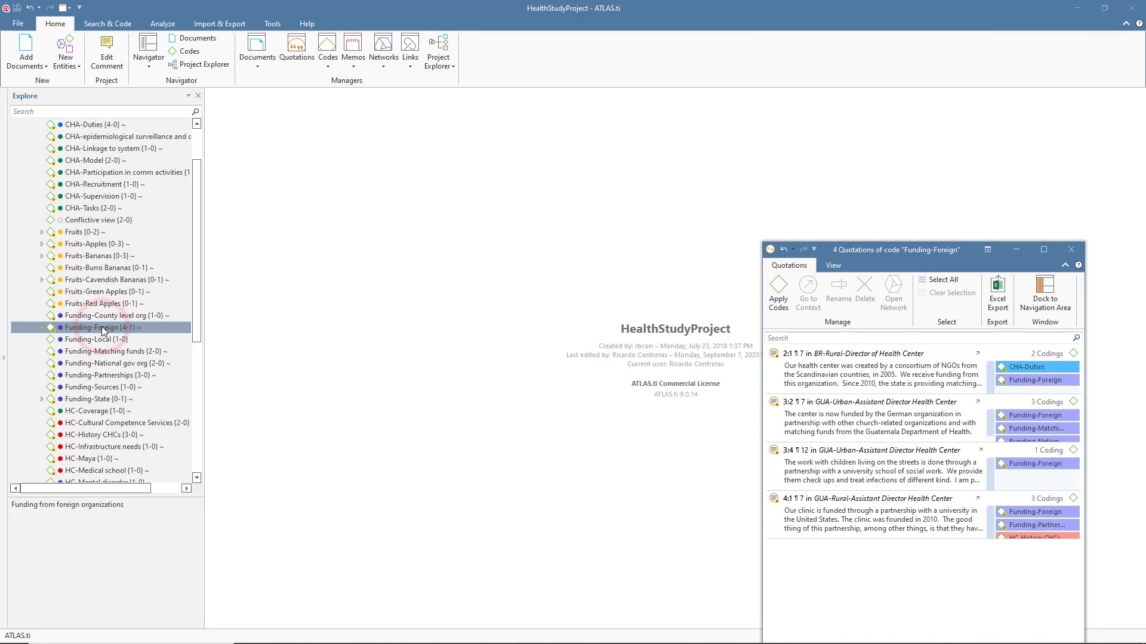
pyautogui.moveTo(888, 254); pyautogui.dragTo(928, 110)
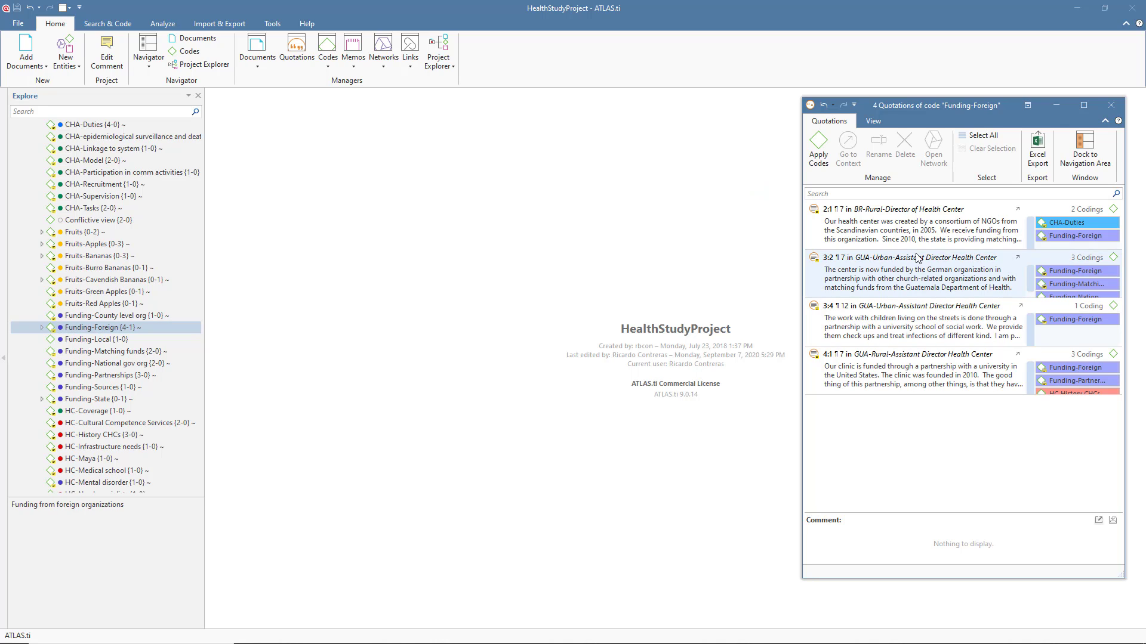
# - Show quotation 2:1 in its document context and try adjusting the quotation's end boundary
pyautogui.doubleClick(904, 234)
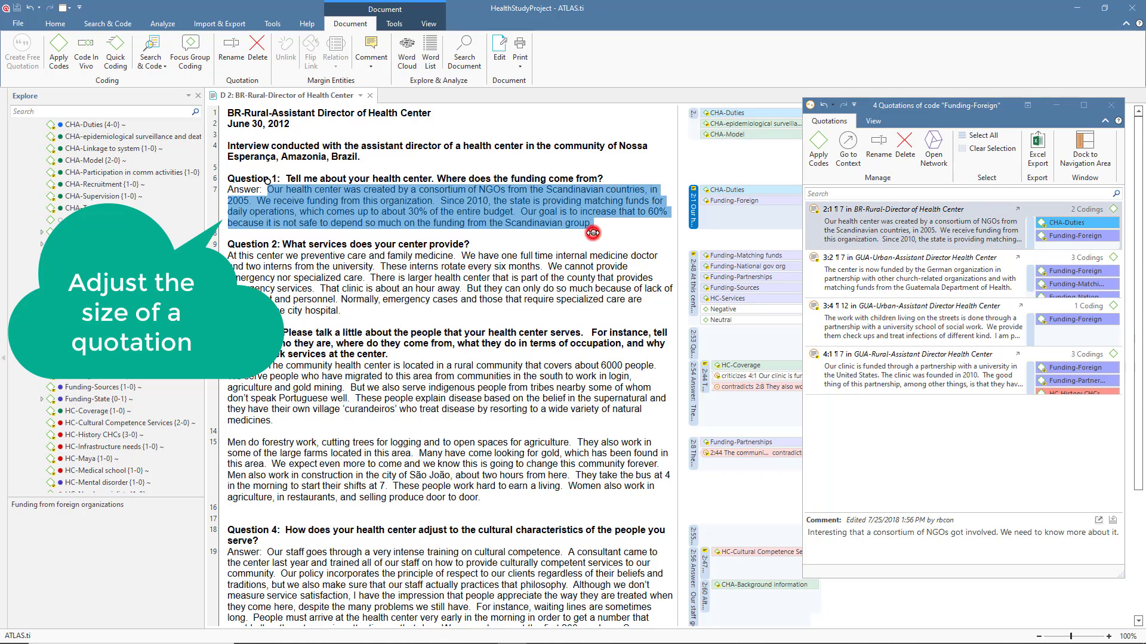
pyautogui.moveTo(592, 232); pyautogui.dragTo(552, 205)
pyautogui.moveTo(480, 197); pyautogui.dragTo(436, 201)
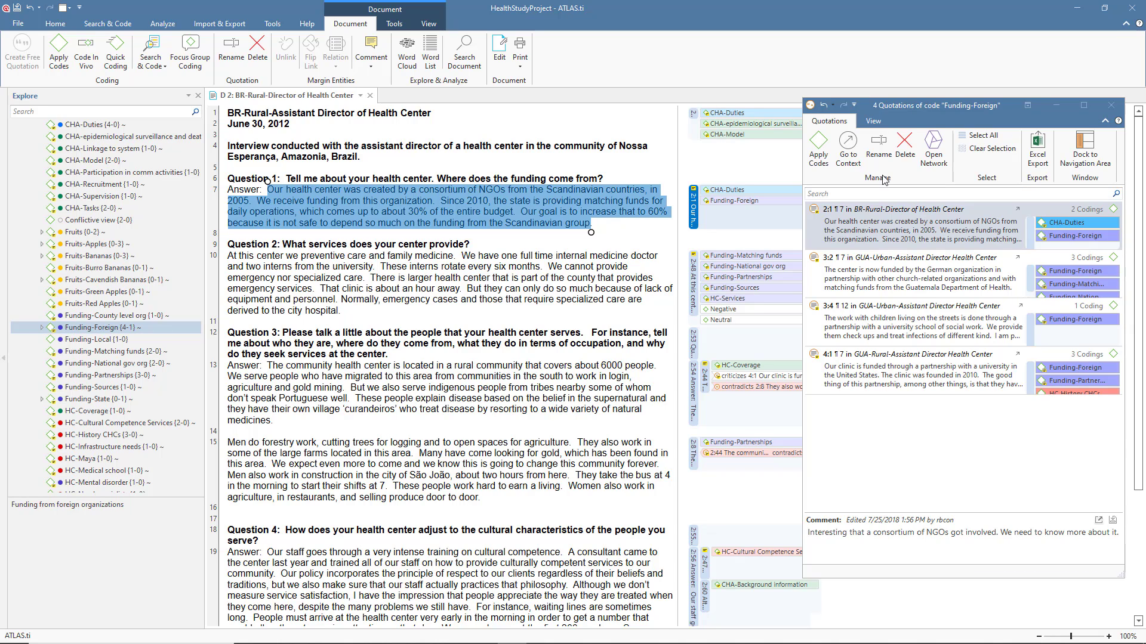
# - Apply the additional code Funding-Sources to quotation 2:1 and close the coding dialog
pyautogui.click(823, 155)
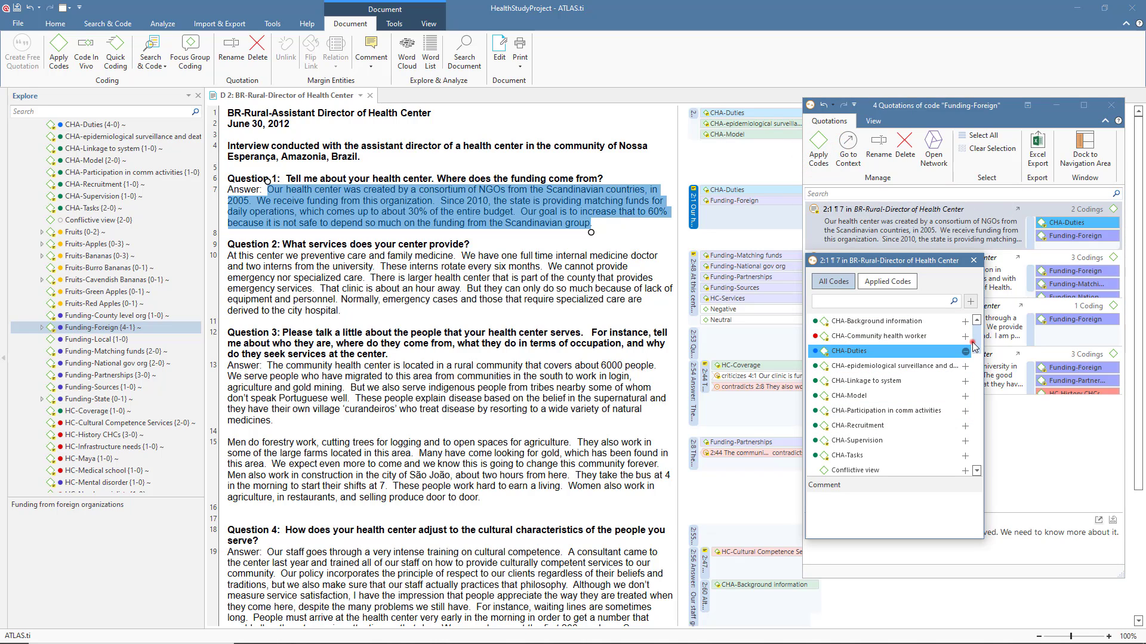
pyautogui.scroll(-3, 931, 358)
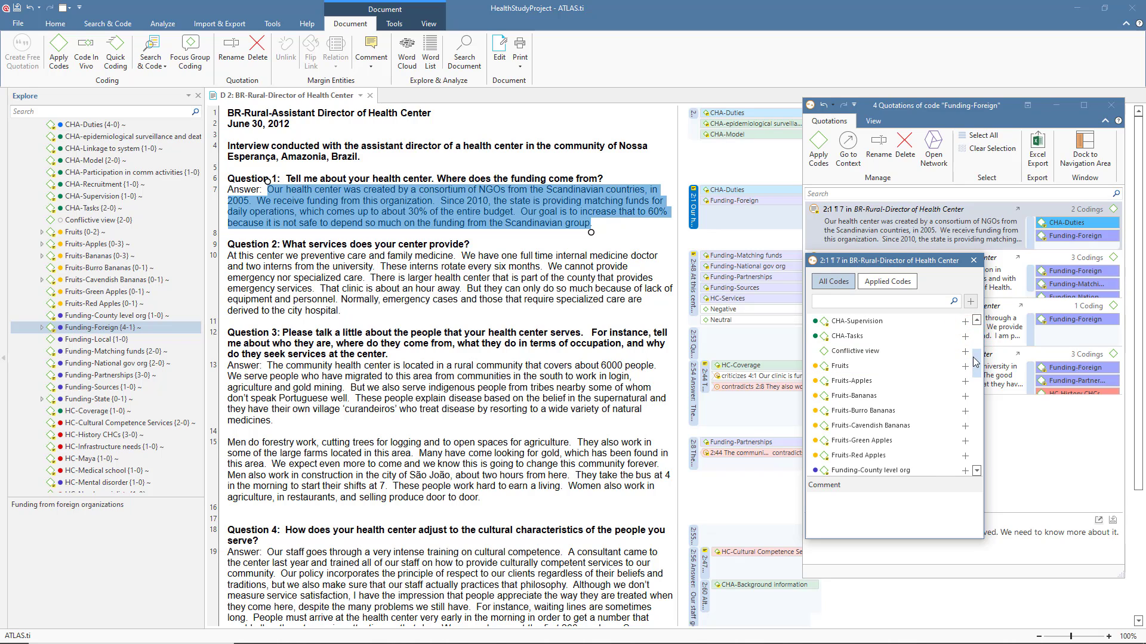
pyautogui.moveTo(974, 363); pyautogui.dragTo(971, 406)
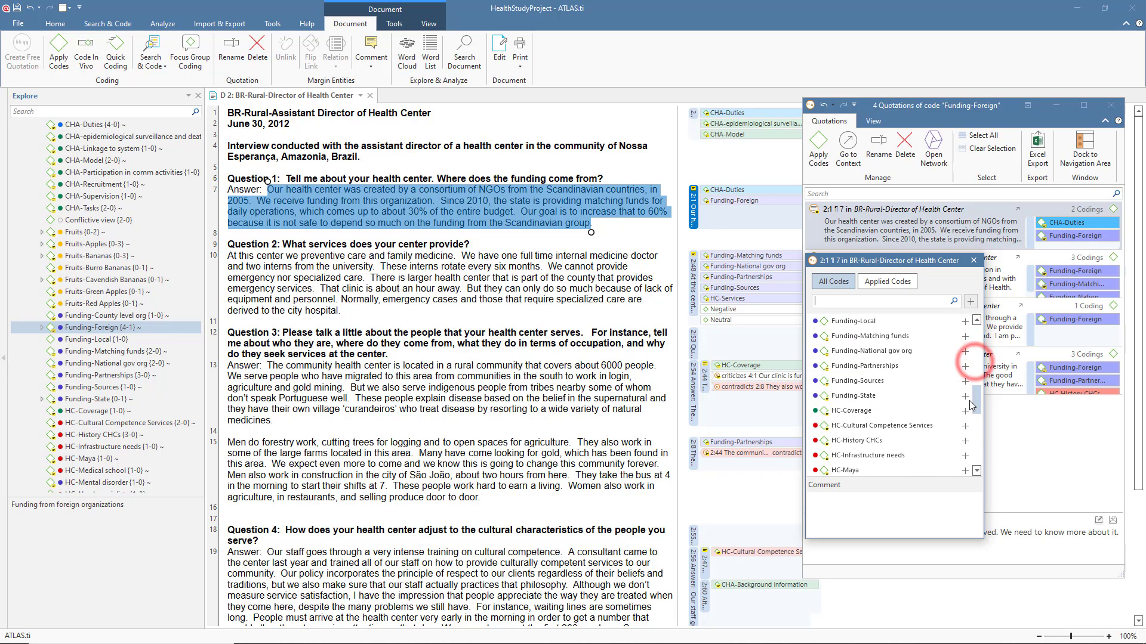
pyautogui.click(885, 385)
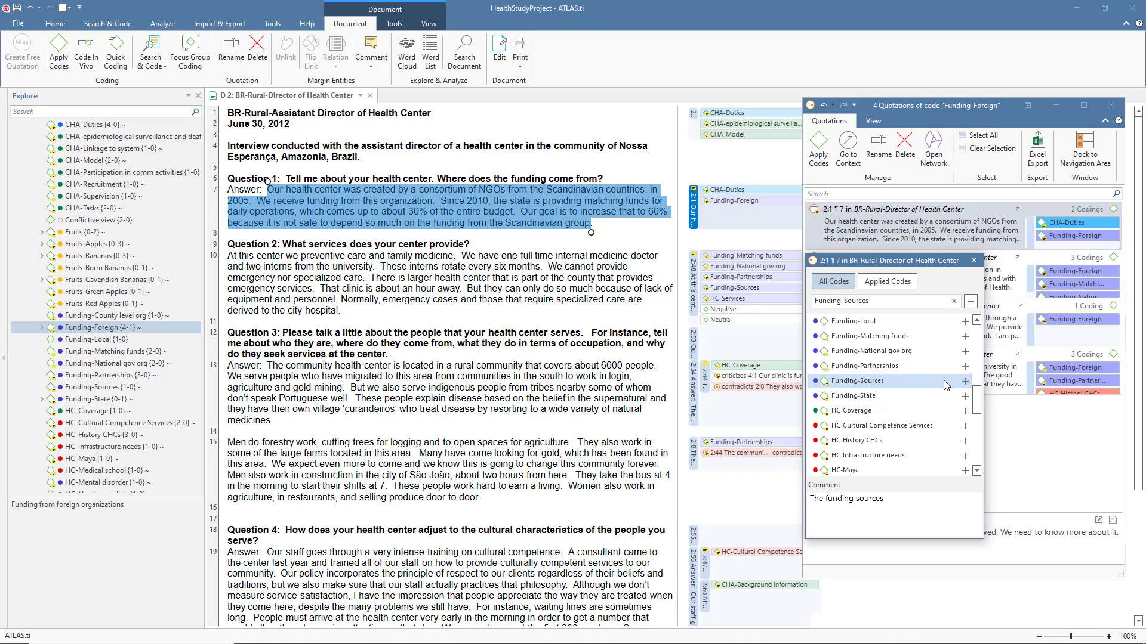
pyautogui.click(965, 381)
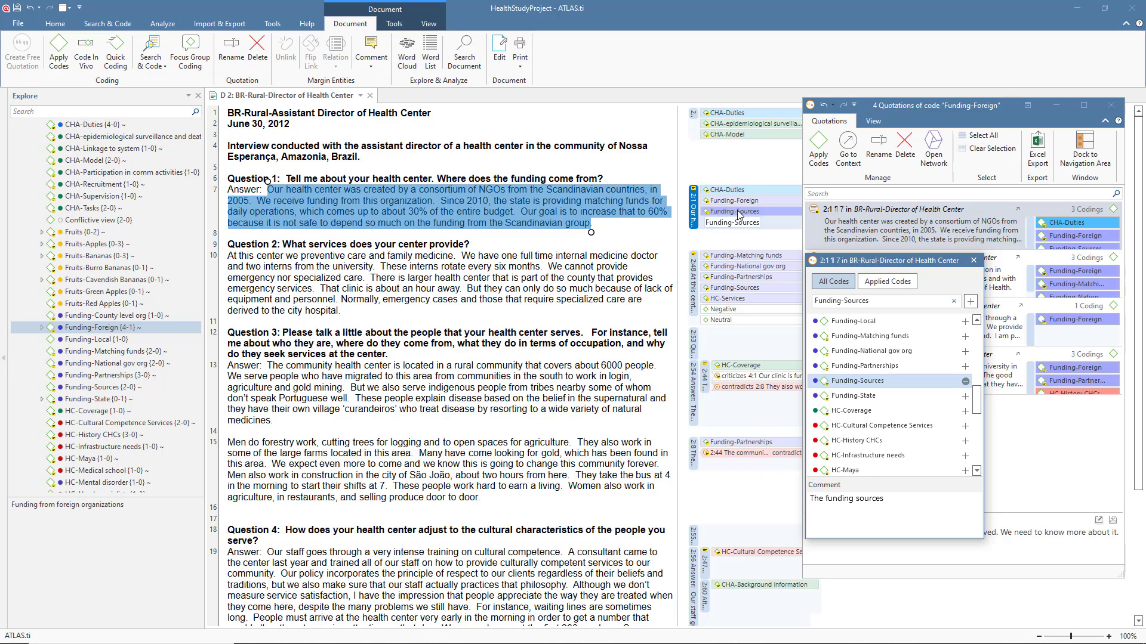
pyautogui.click(973, 260)
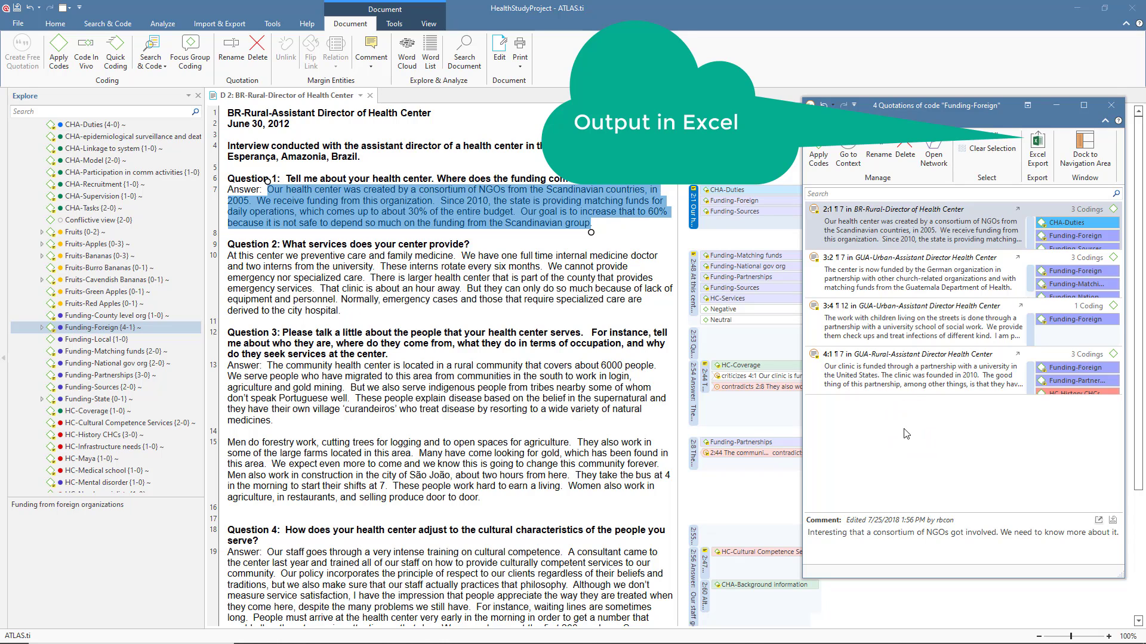
# - Export all four Funding-Foreign quotations to Excel as selected items, and select the first quotation's ID cell in the resulting report
pyautogui.click(875, 230)
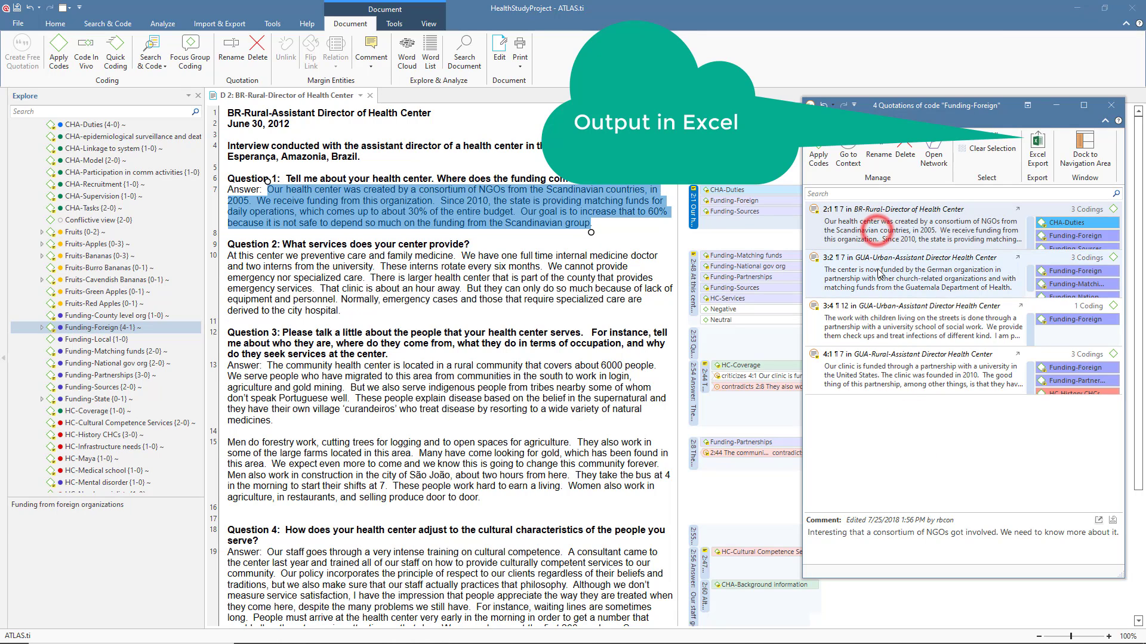
pyautogui.click(880, 273)
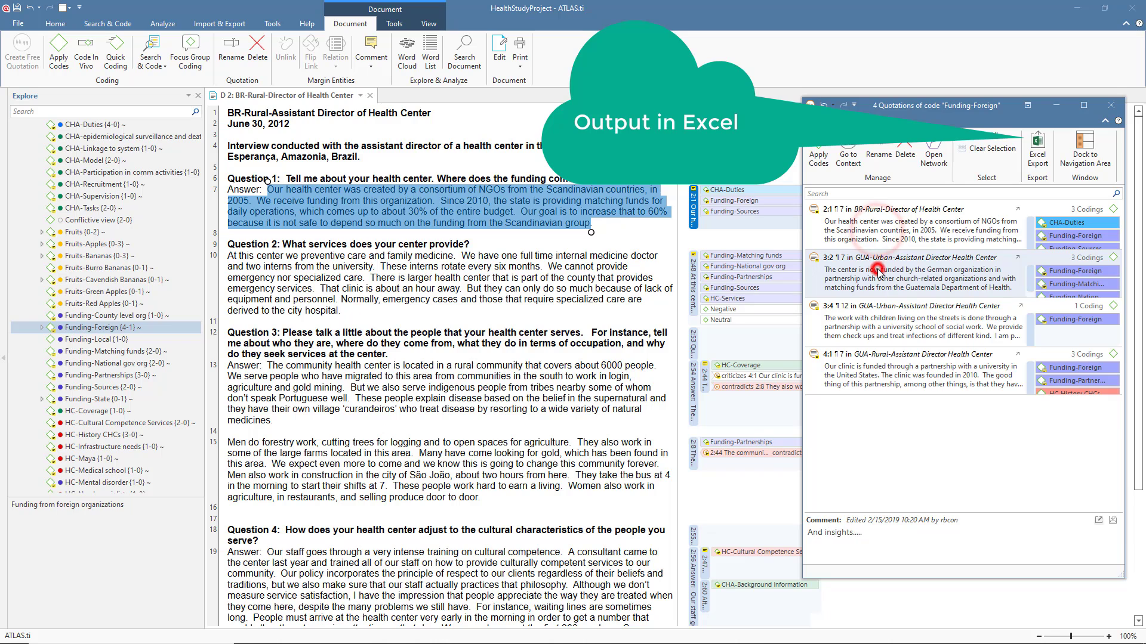
pyautogui.keyDown('ctrl'); pyautogui.click(884, 207); pyautogui.keyUp('ctrl')
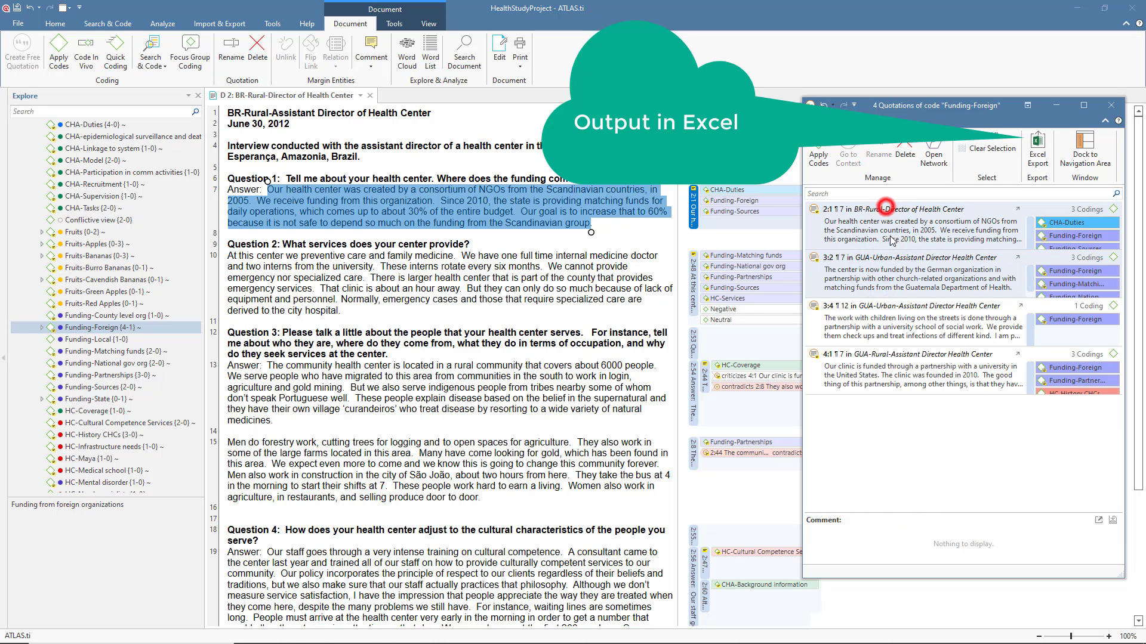
pyautogui.keyDown('ctrl'); pyautogui.click(892, 340); pyautogui.keyUp('ctrl')
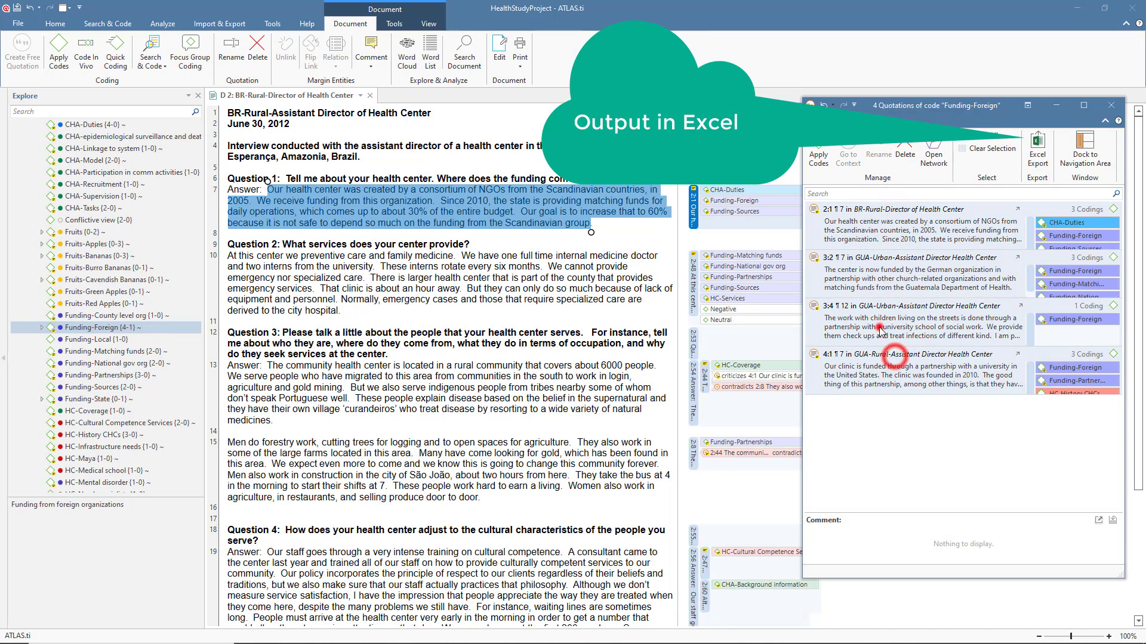
pyautogui.click(1038, 155)
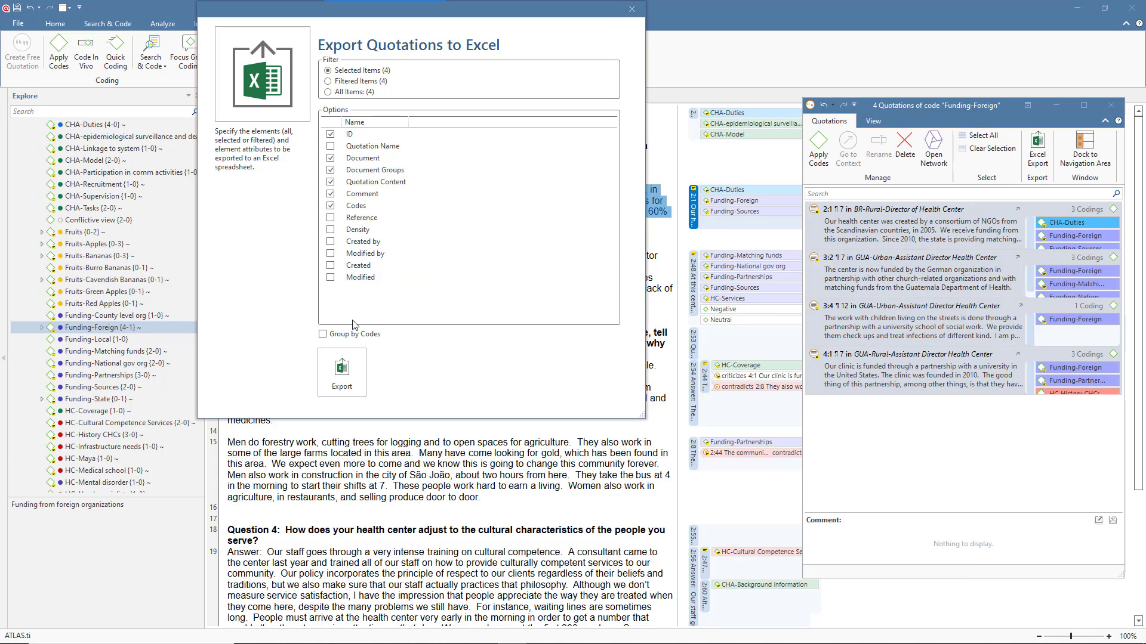
pyautogui.click(345, 372)
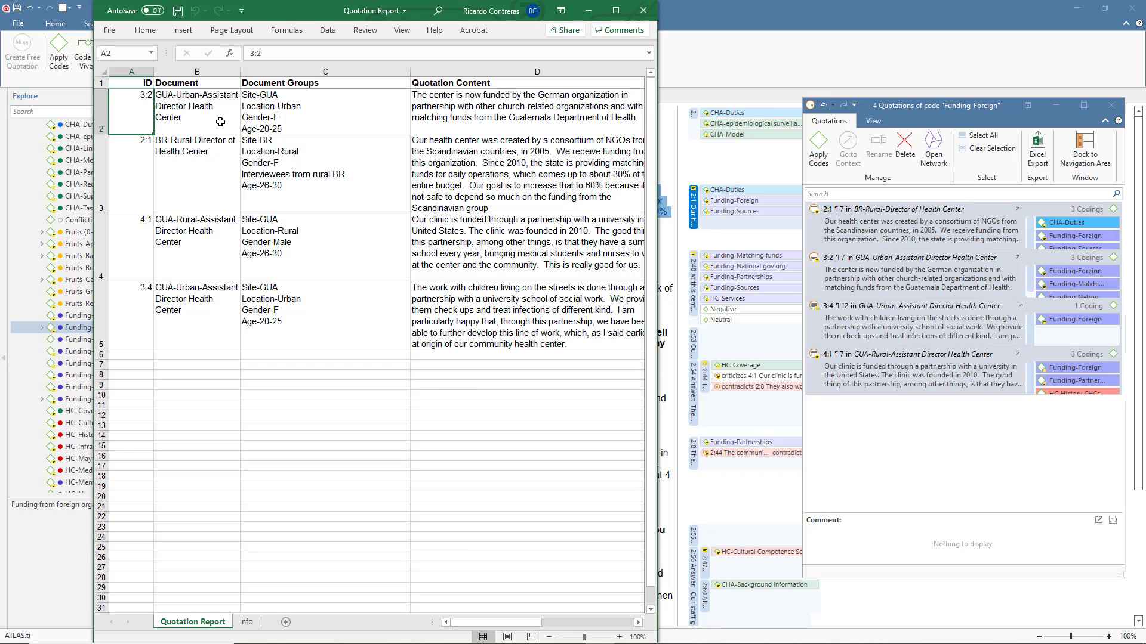
pyautogui.click(137, 109)
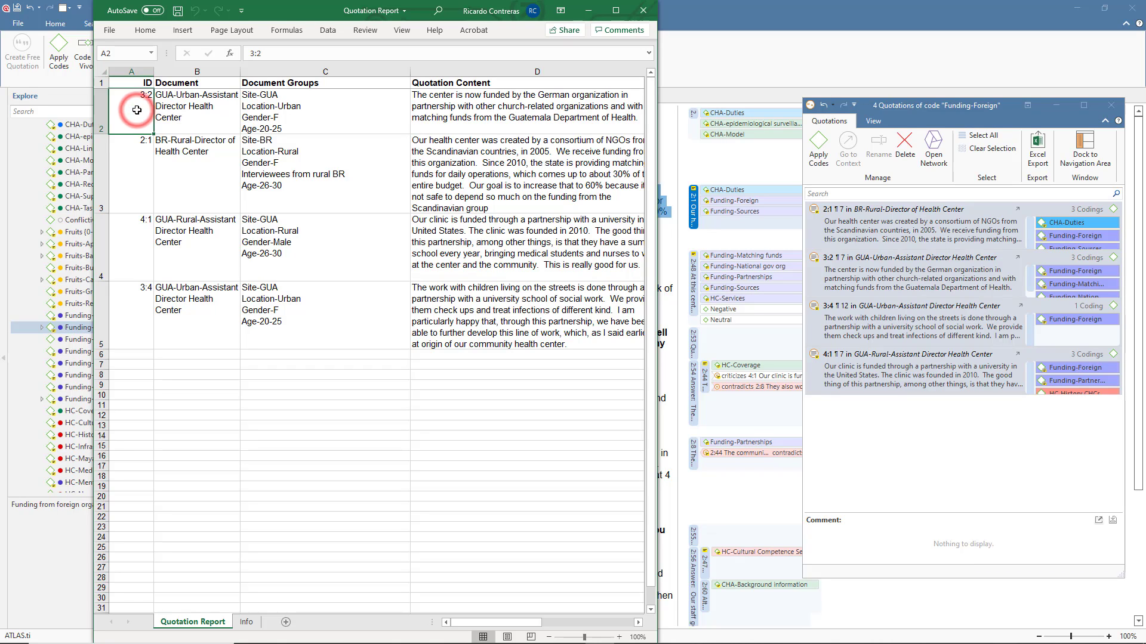
# - Examine the document name and document groups listed for the first quotation in the Excel report
pyautogui.doubleClick(192, 114)
pyautogui.moveTo(190, 118); pyautogui.dragTo(140, 78)
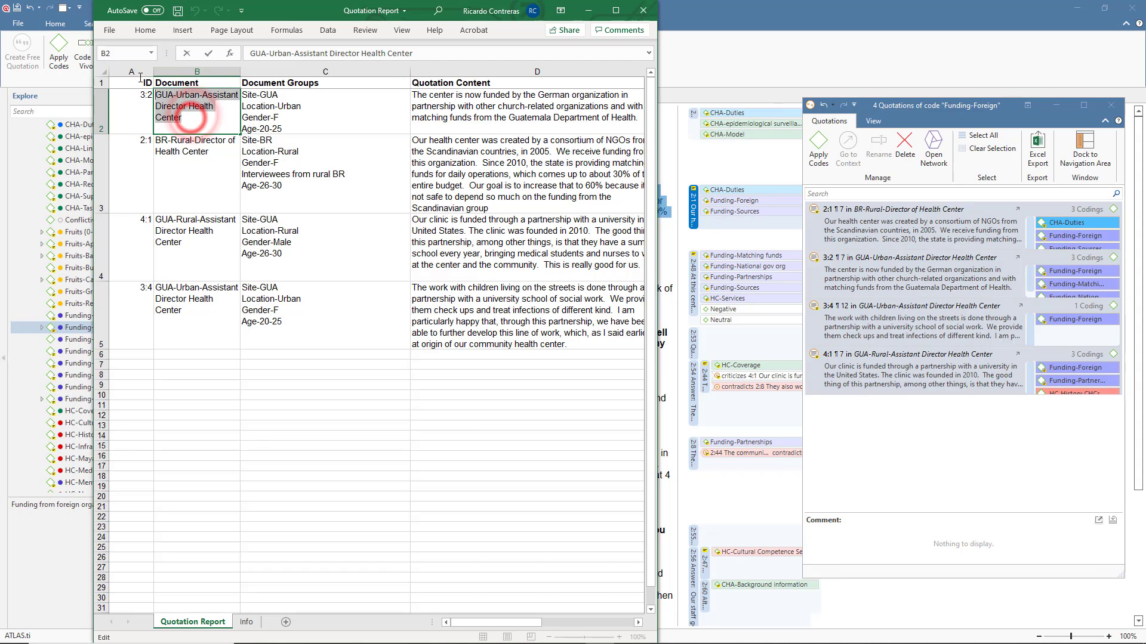
pyautogui.doubleClick(300, 90)
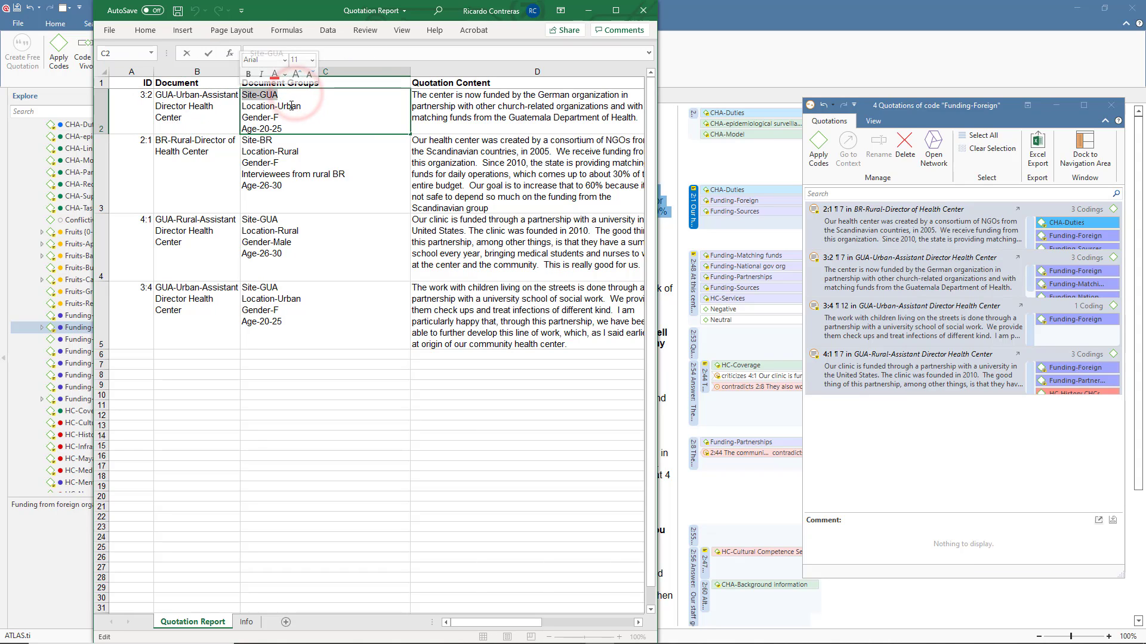
pyautogui.moveTo(304, 106); pyautogui.dragTo(242, 129)
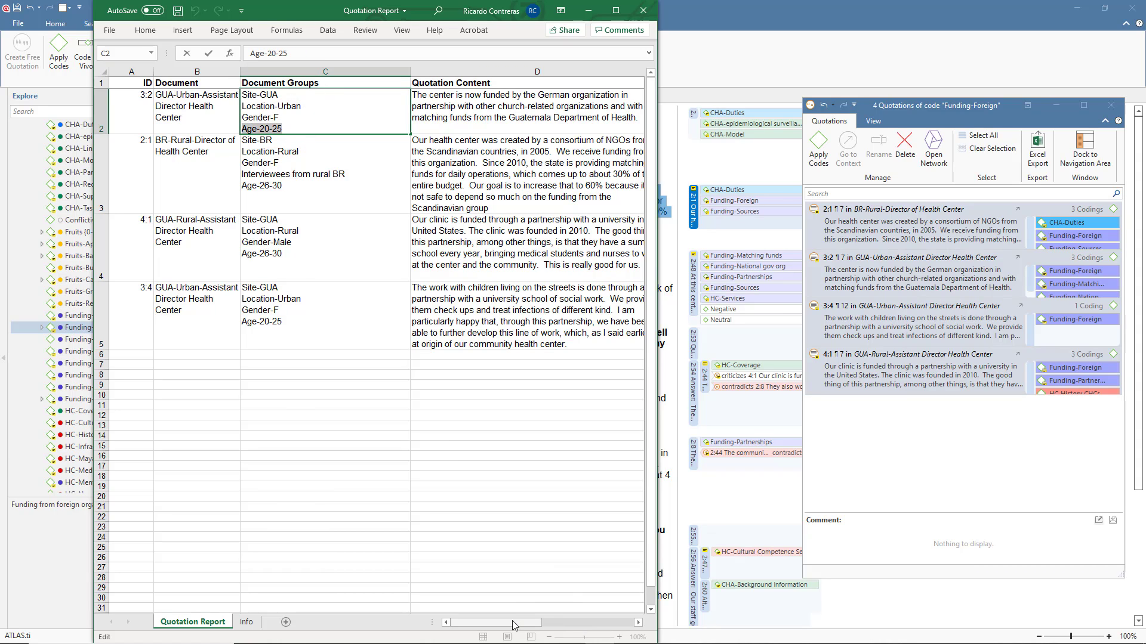
# - Examine the full quotation content reported for the first quotation
pyautogui.click(550, 621)
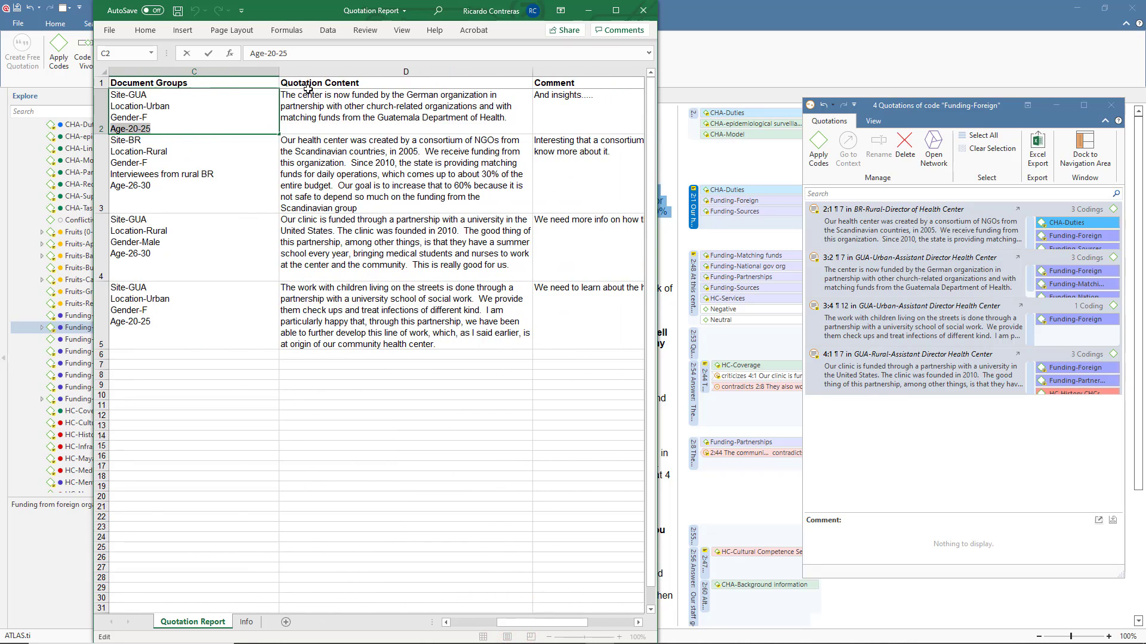
pyautogui.click(297, 86)
pyautogui.click(299, 91)
pyautogui.doubleClick(285, 94)
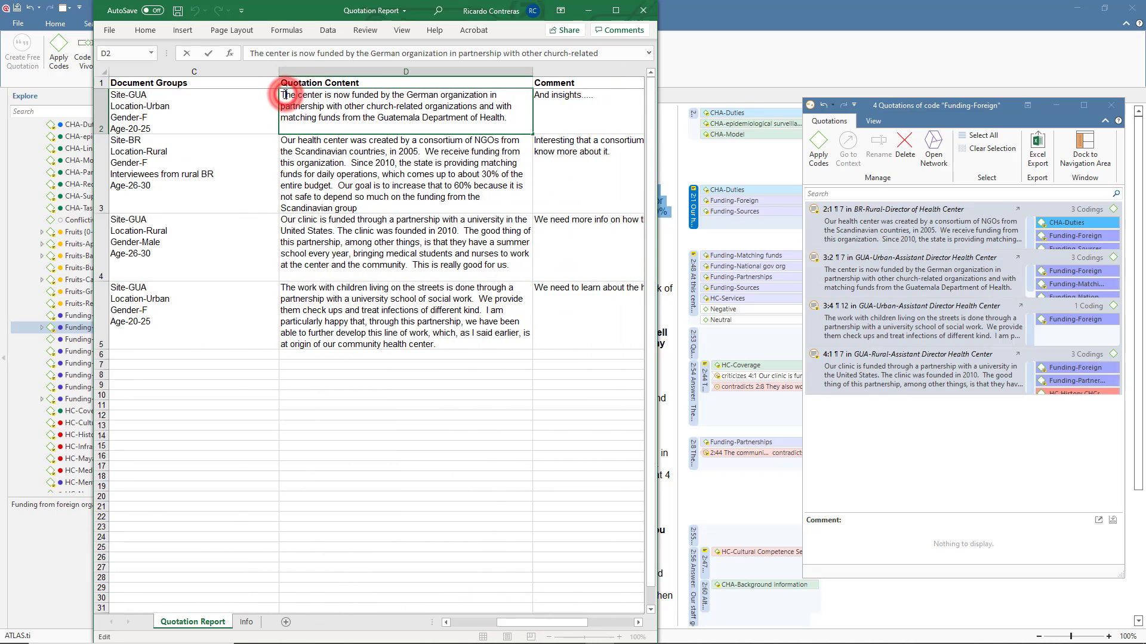
pyautogui.moveTo(283, 94); pyautogui.dragTo(524, 137)
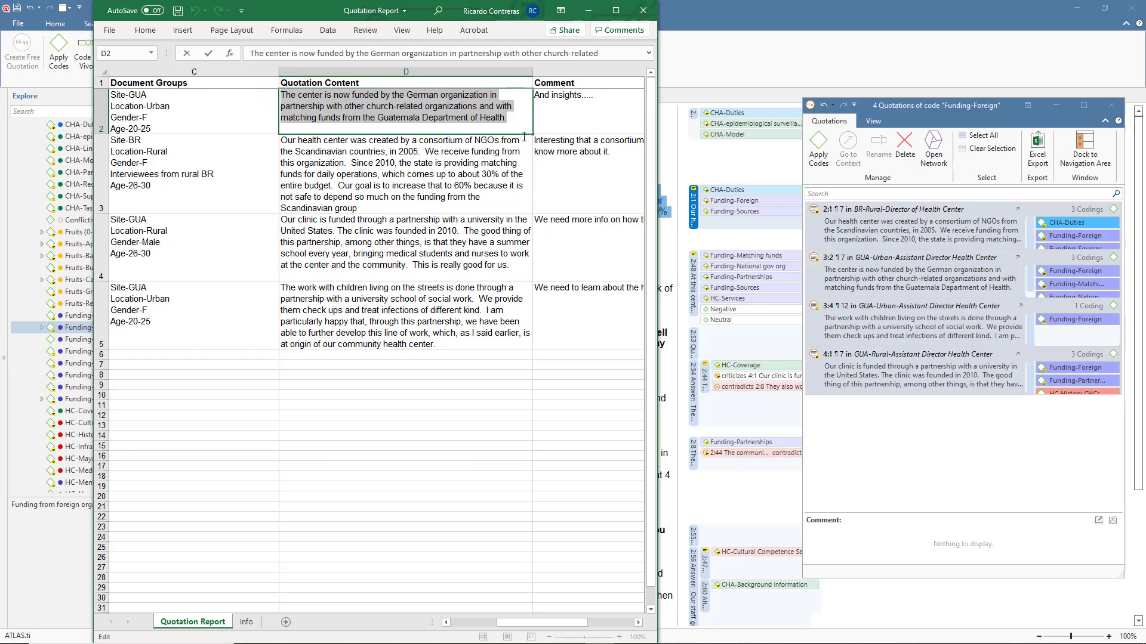
# - Examine the comment and codes columns reported for the first quotation
pyautogui.click(609, 102)
pyautogui.press('BackSpace')
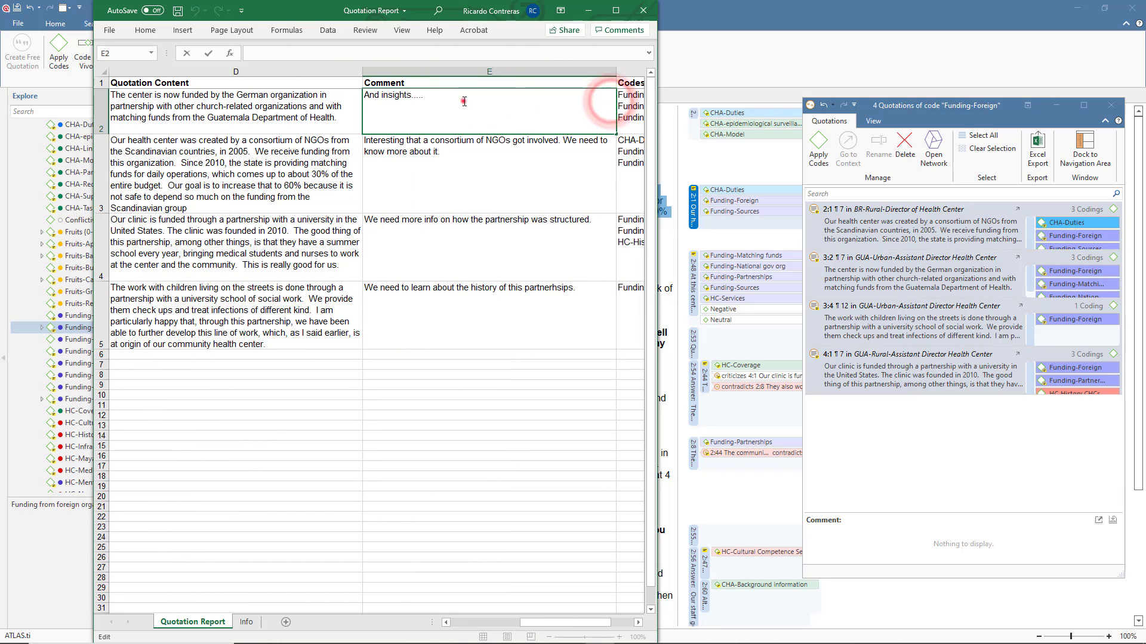
pyautogui.moveTo(464, 102); pyautogui.dragTo(364, 97)
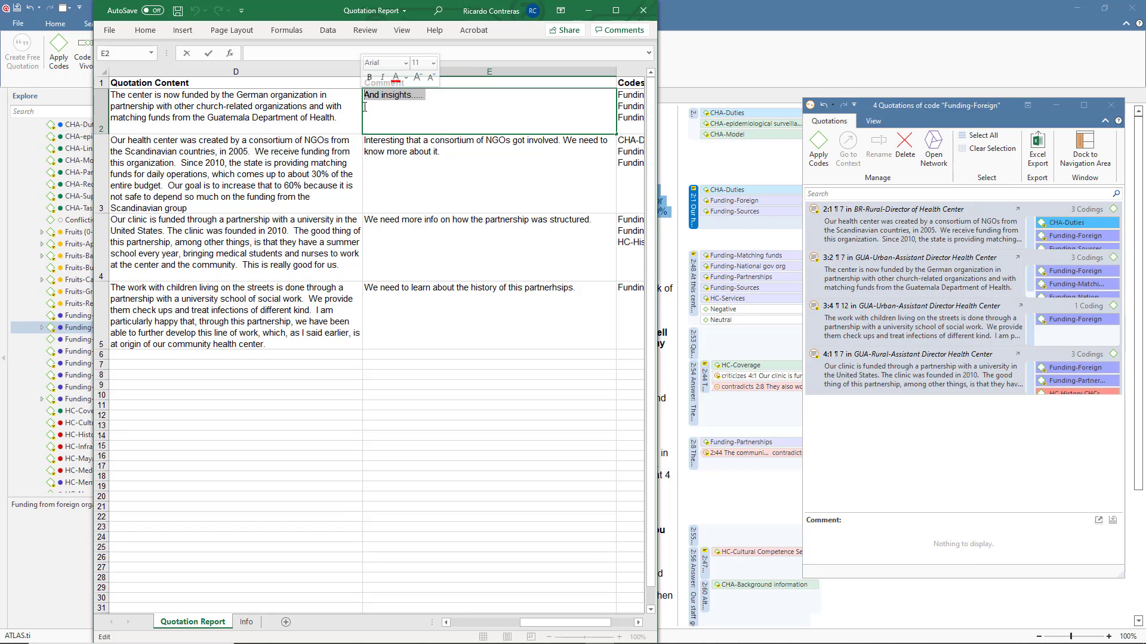
pyautogui.moveTo(593, 625); pyautogui.dragTo(615, 626)
pyautogui.click(435, 121)
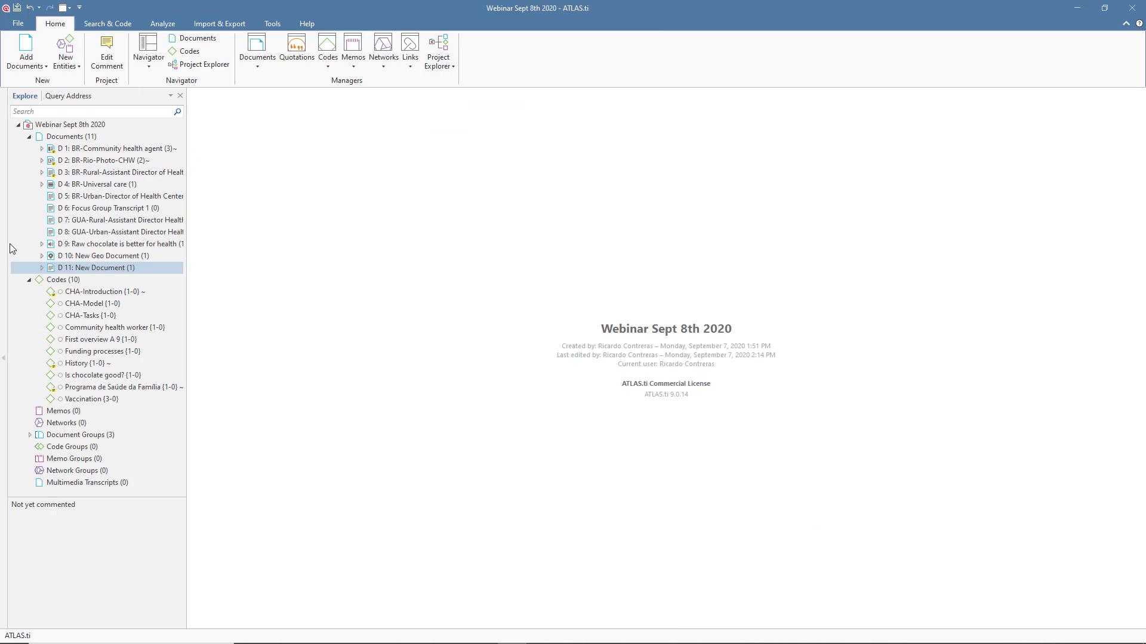
# - Switch to ATLAS.ti, open document D 3: BR-Rural-Assistant Director of Health Center and create a word cloud from it
pyautogui.click(95, 173)
pyautogui.doubleClick(96, 173)
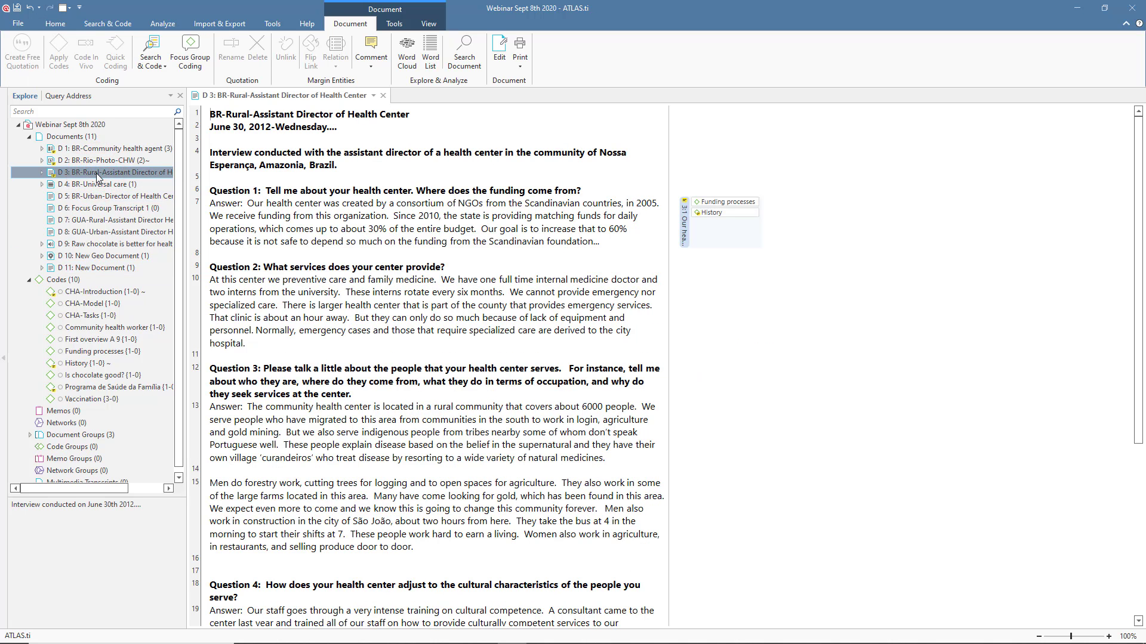
pyautogui.click(407, 48)
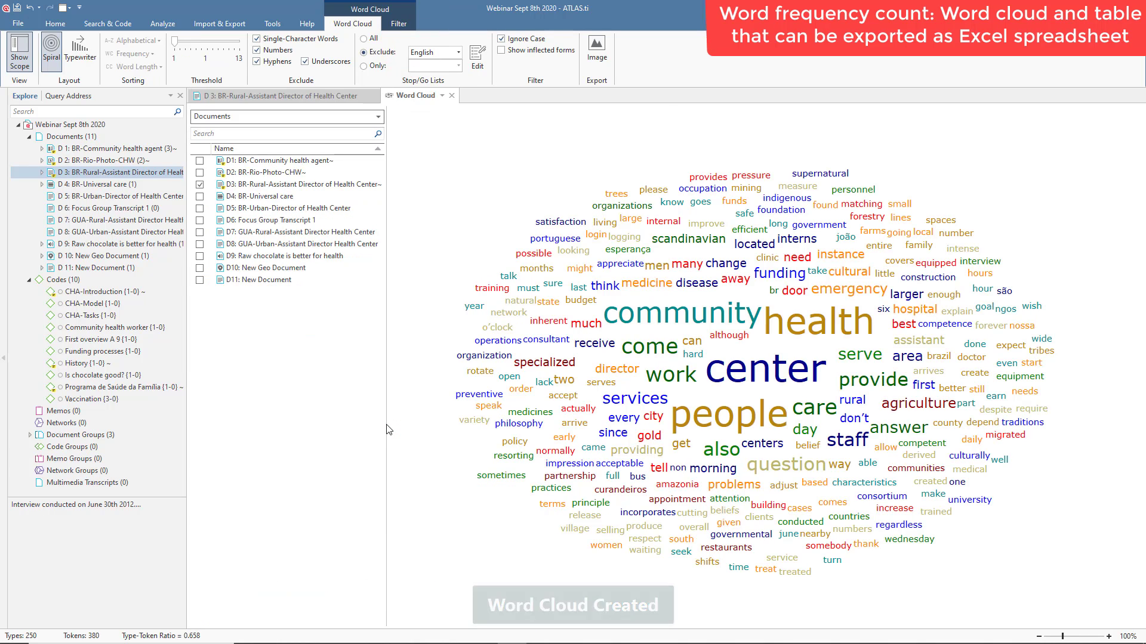
pyautogui.moveTo(706, 316)
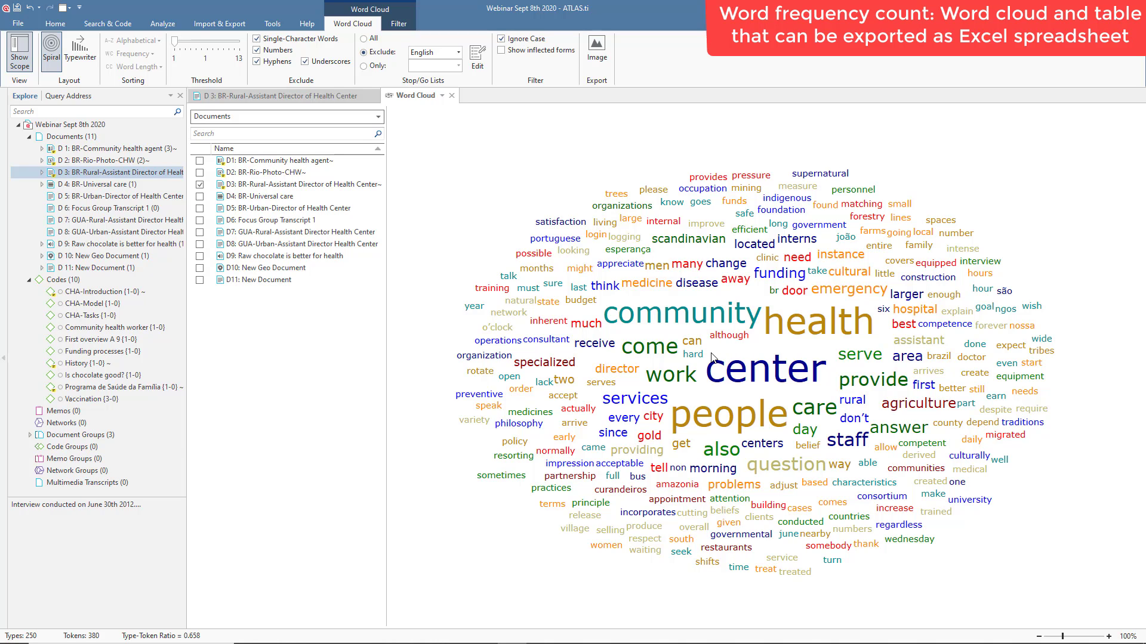
# - Add documents D5, D6, D7 and D8 to the word cloud's scope
pyautogui.click(199, 208)
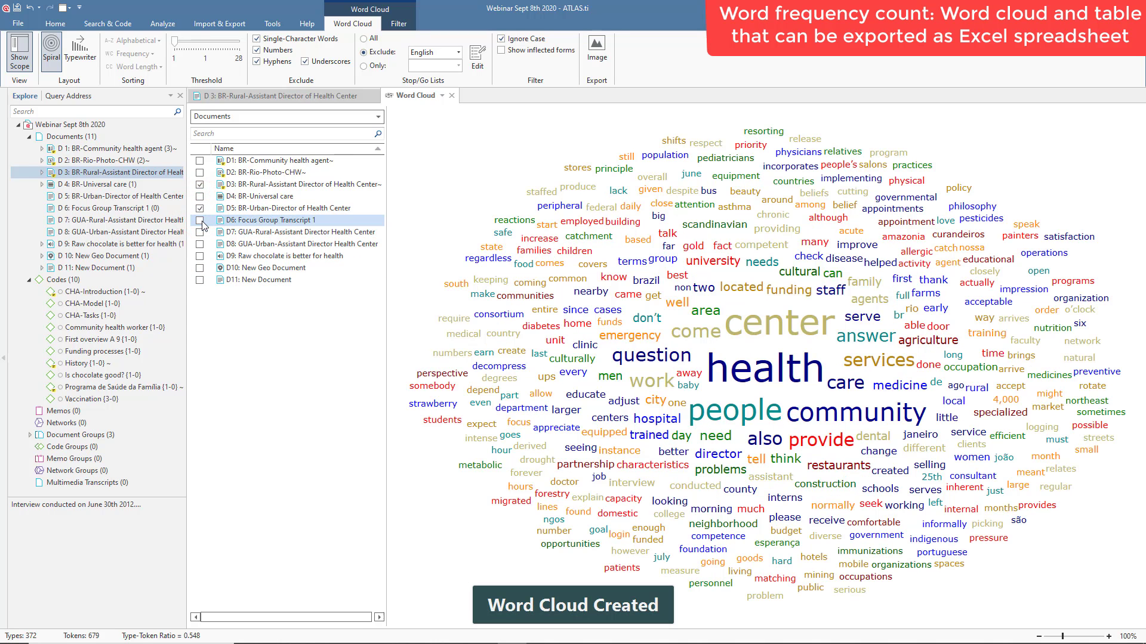
pyautogui.click(200, 221)
pyautogui.click(201, 232)
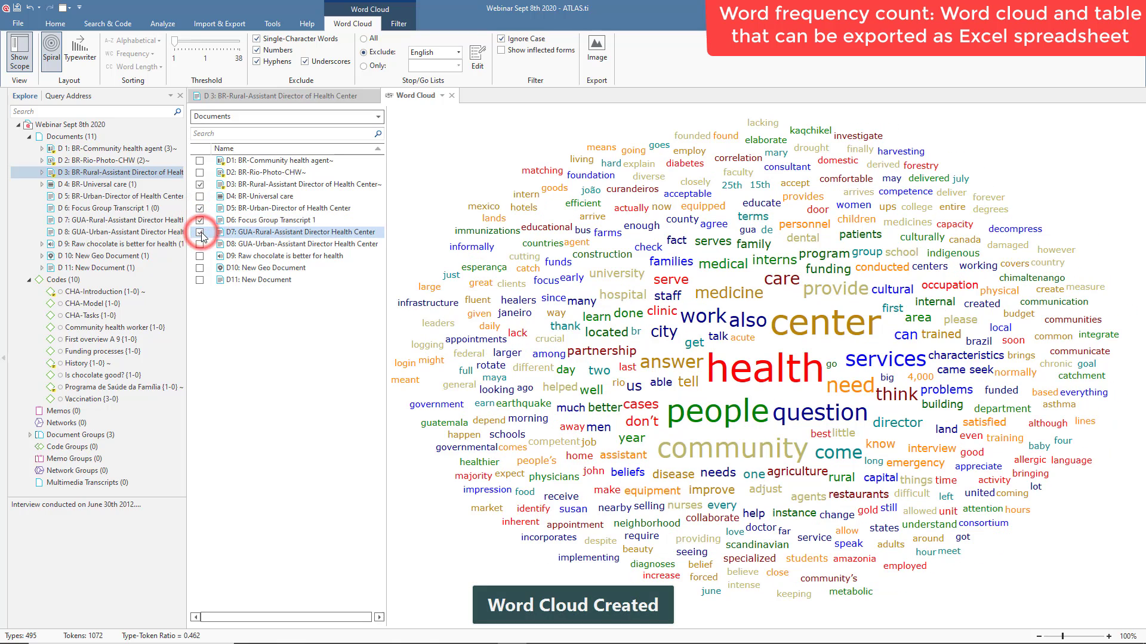
pyautogui.click(200, 244)
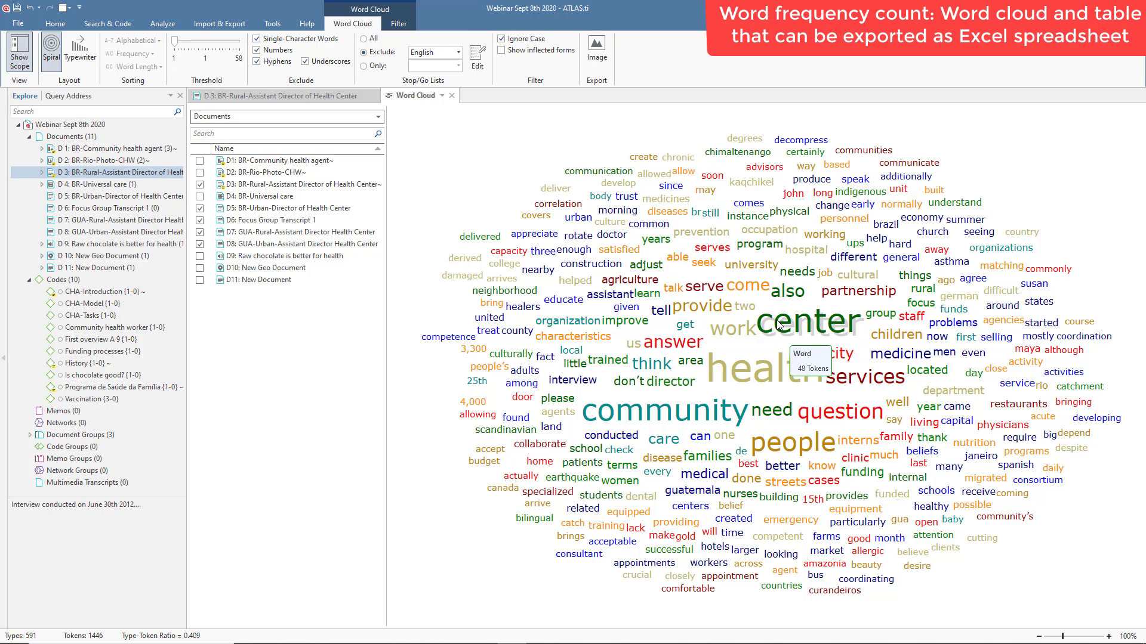
# - Try a frequency threshold of 16 on the word cloud and restore it to 1
pyautogui.click(176, 40)
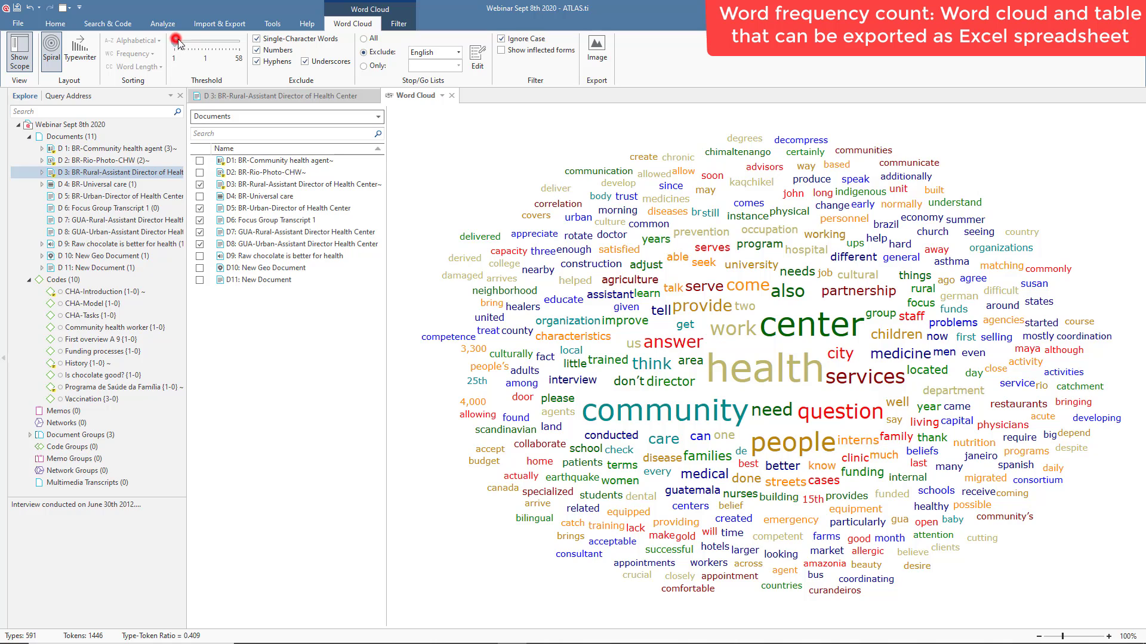
pyautogui.moveTo(178, 41)
pyautogui.mouseDown()
pyautogui.moveTo(216, 46)
pyautogui.moveTo(194, 37)
pyautogui.mouseUp()
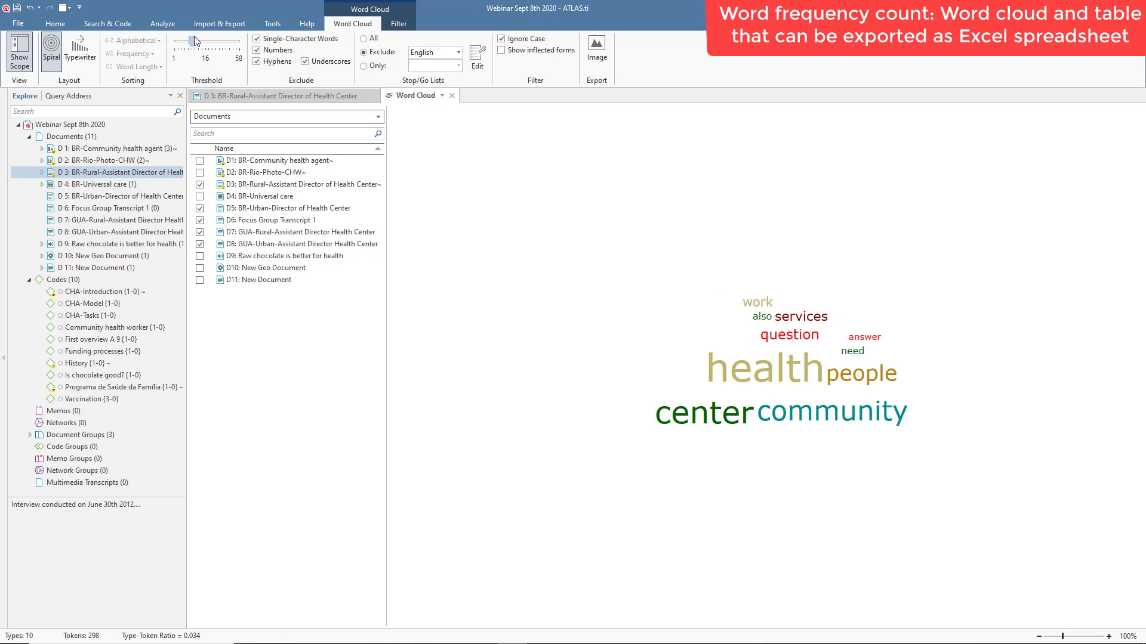
pyautogui.moveTo(195, 36); pyautogui.dragTo(158, 35)
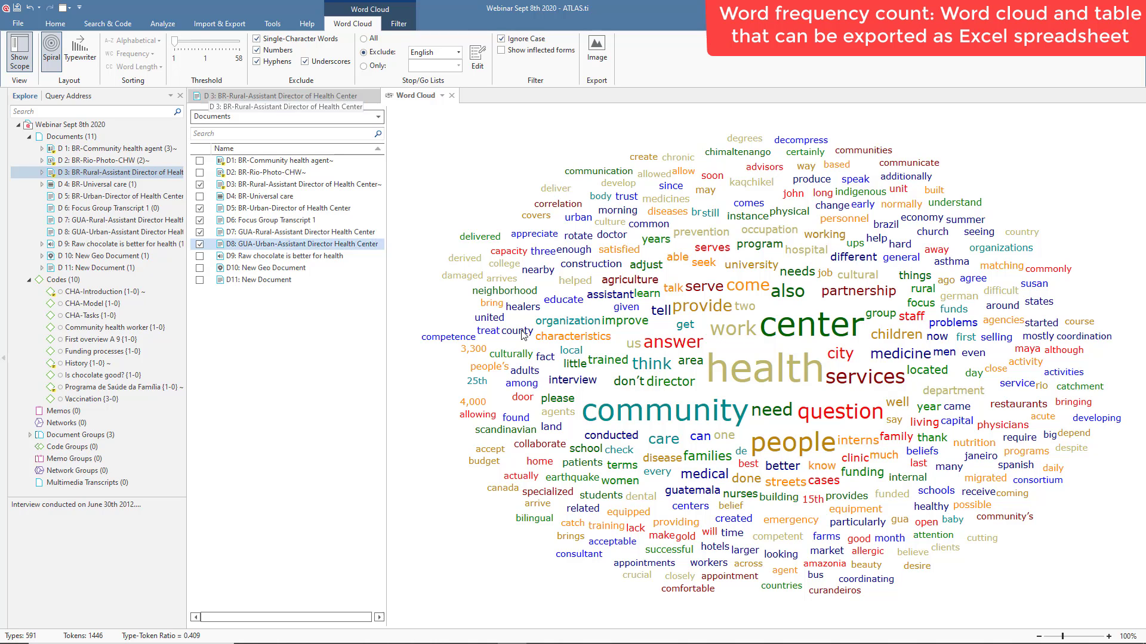
# - Search in context for the word "health" from the word cloud
pyautogui.moveTo(768, 375)
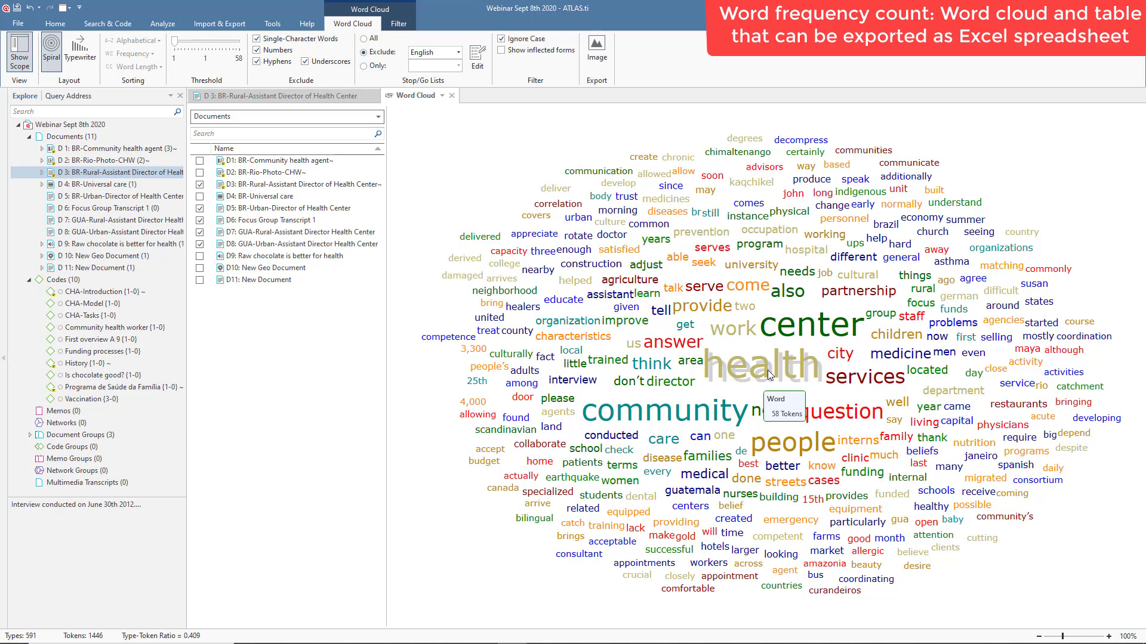
pyautogui.rightClick(768, 375)
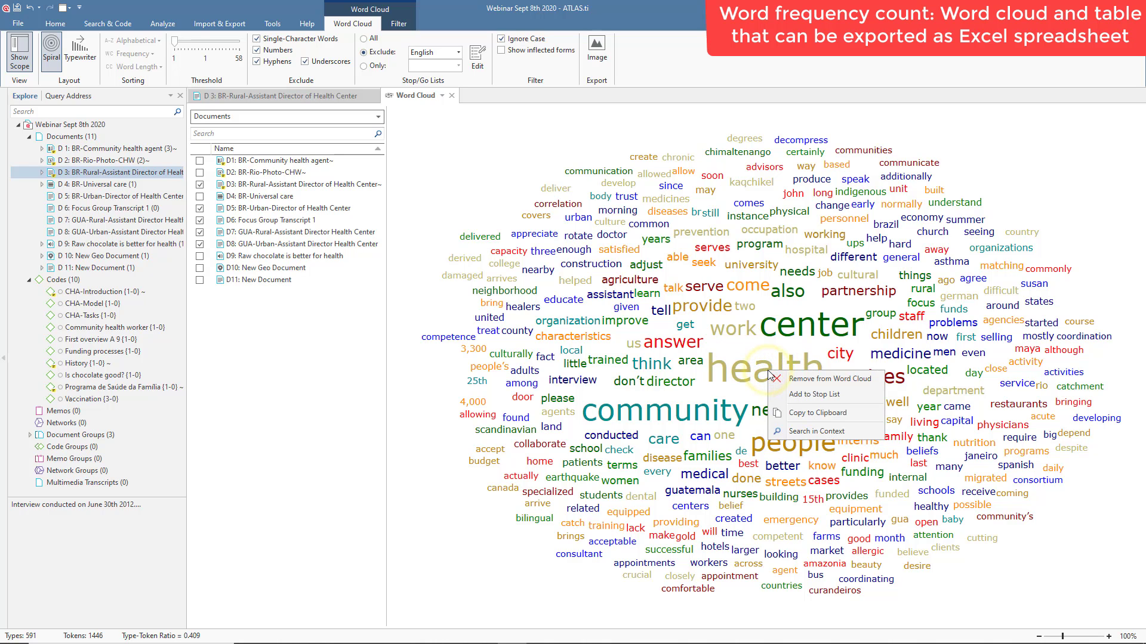
pyautogui.click(805, 431)
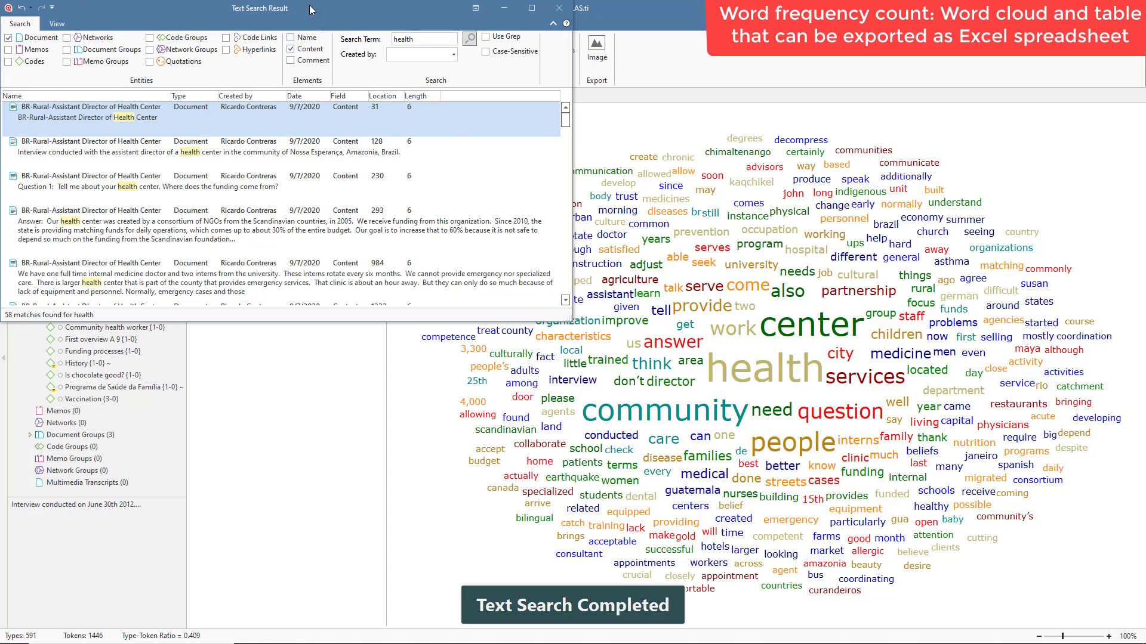
# - Resize the text search results window, move it clear of the document list, and open the match at location 293
pyautogui.moveTo(564, 322); pyautogui.dragTo(434, 508)
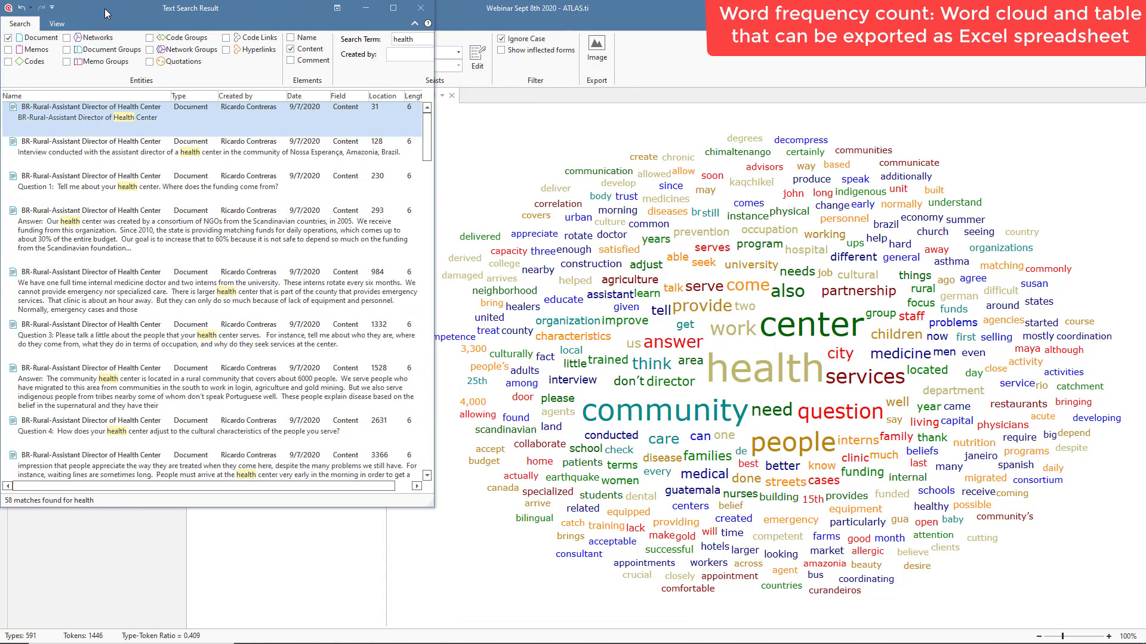
pyautogui.moveTo(105, 9); pyautogui.dragTo(814, 29)
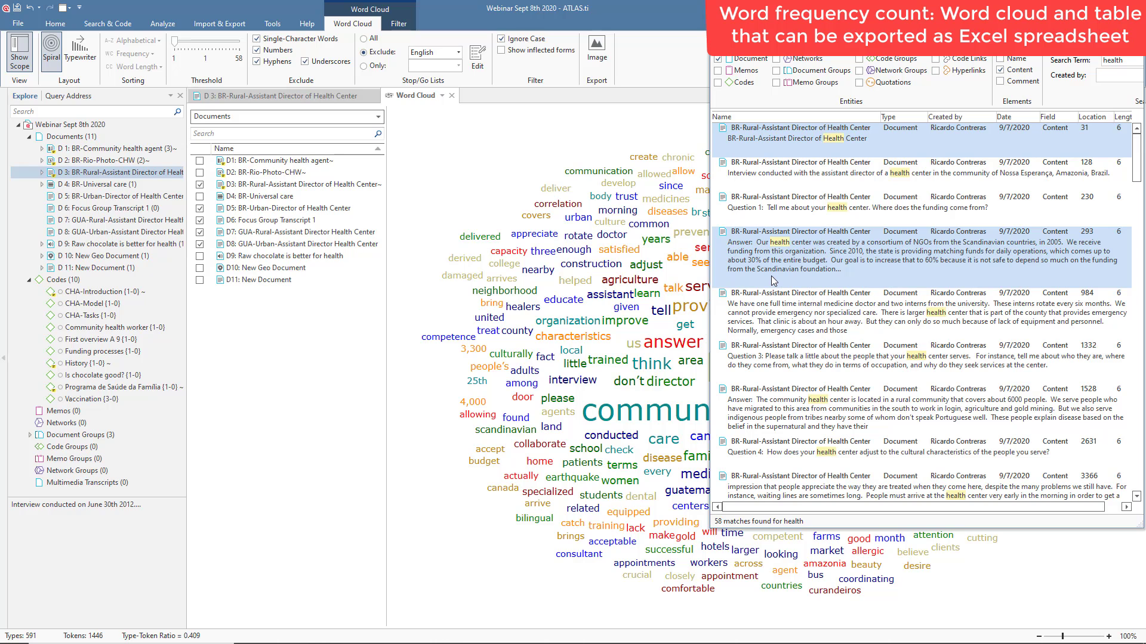
pyautogui.doubleClick(786, 252)
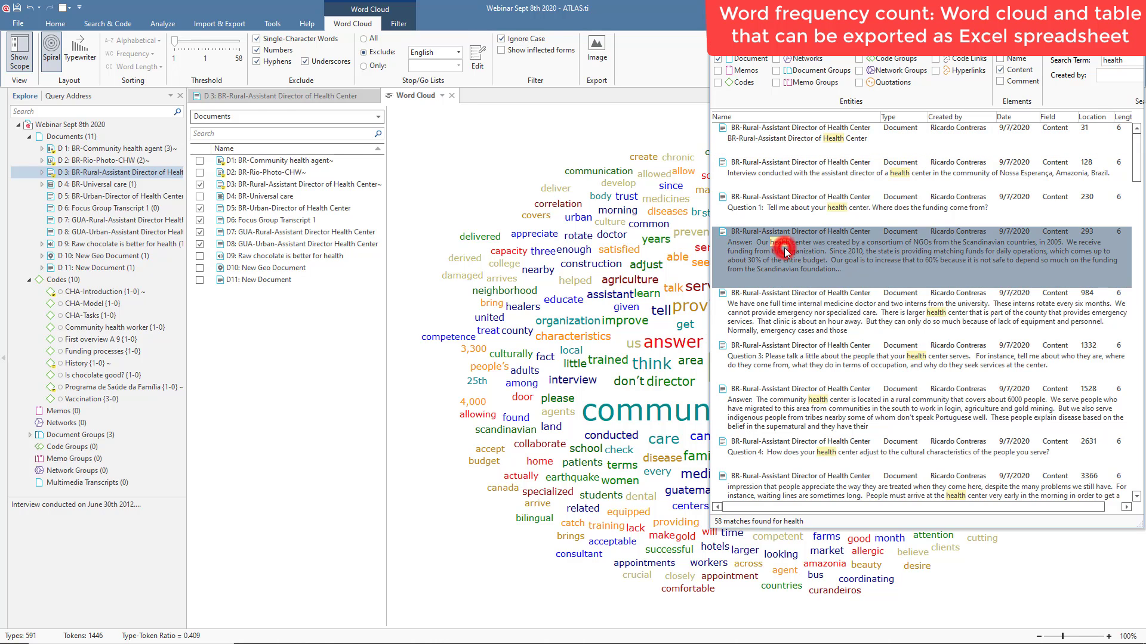
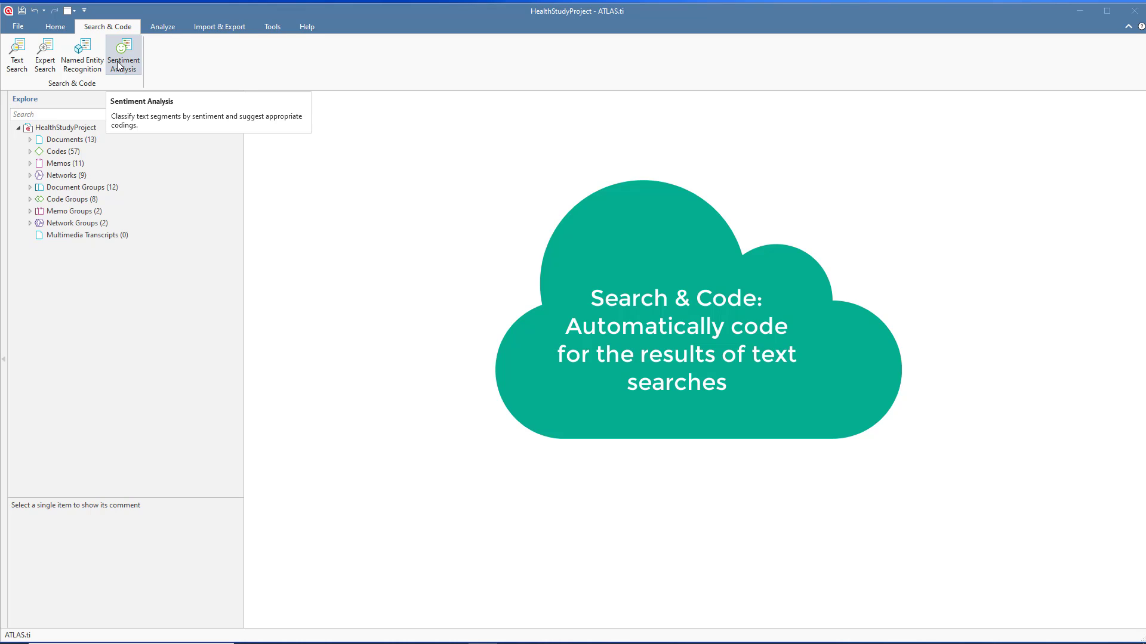
# - Start a text search in HealthStudyProject covering the document groups Site-GUA and Site-BR, and continue to the query definition
pyautogui.click(20, 63)
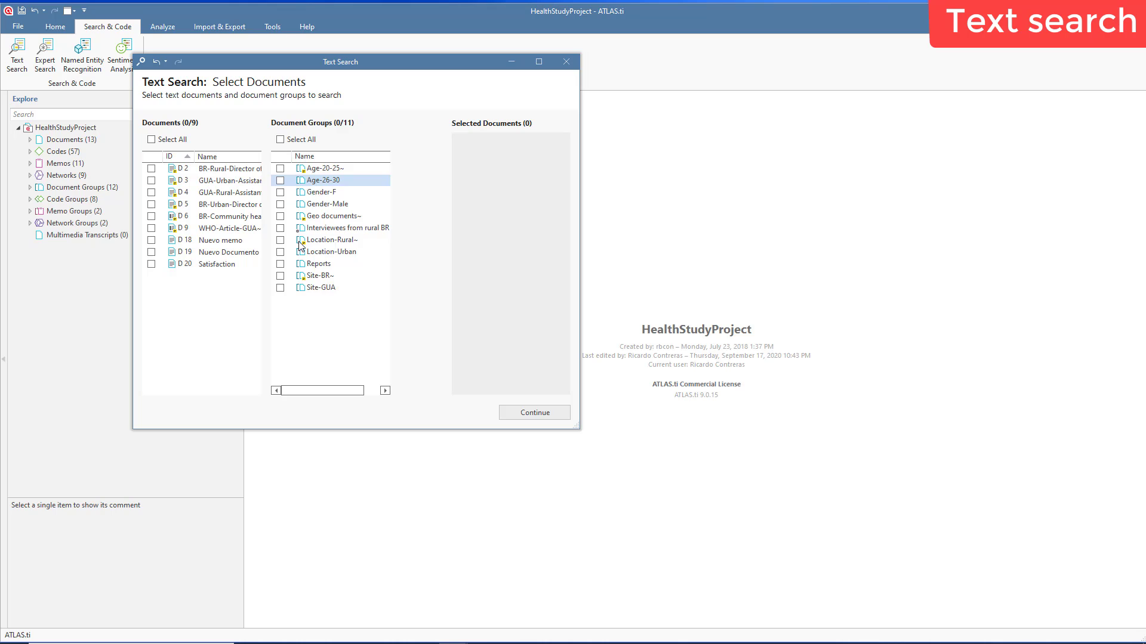
pyautogui.click(281, 289)
pyautogui.click(280, 276)
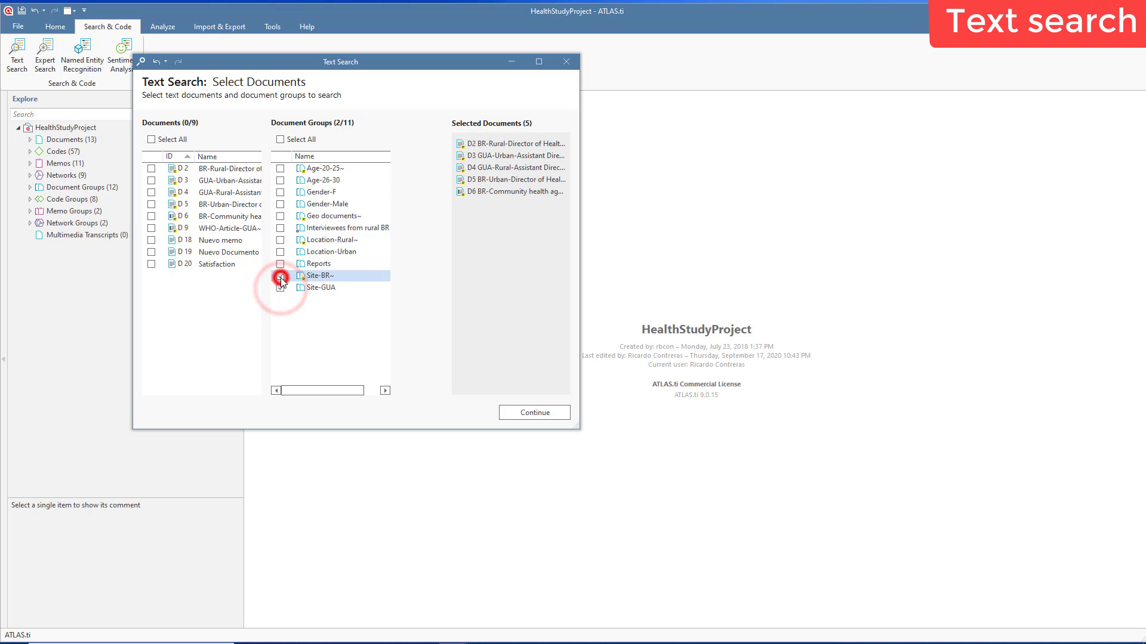
pyautogui.click(534, 413)
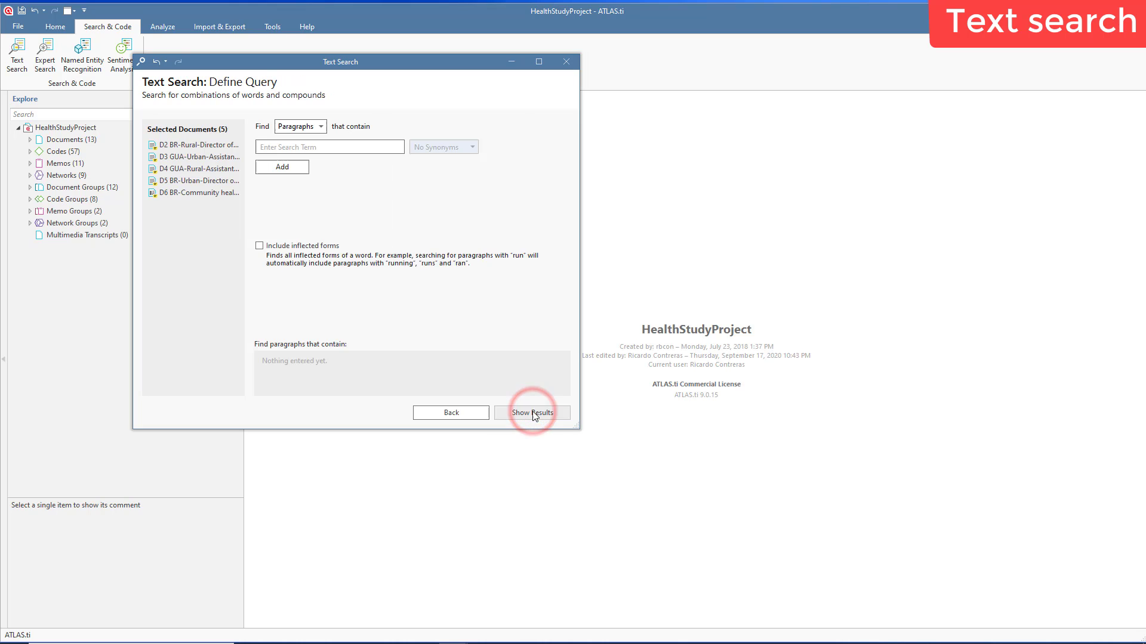
# - Review the search scope options and define the query to find paragraphs that contain "health"
pyautogui.click(349, 145)
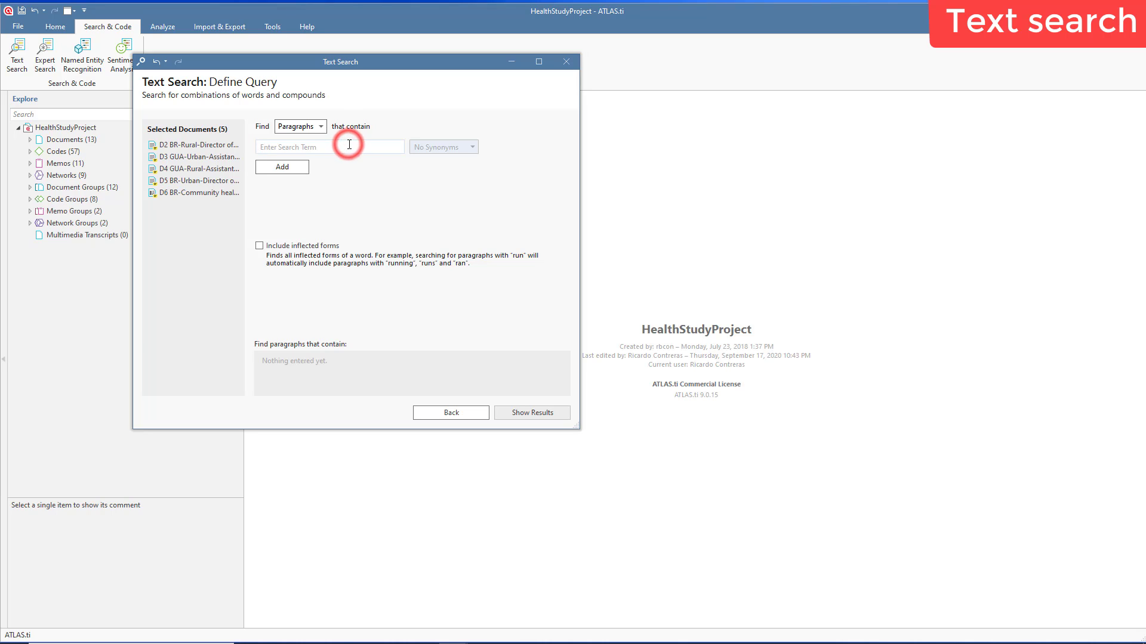
pyautogui.click(322, 129)
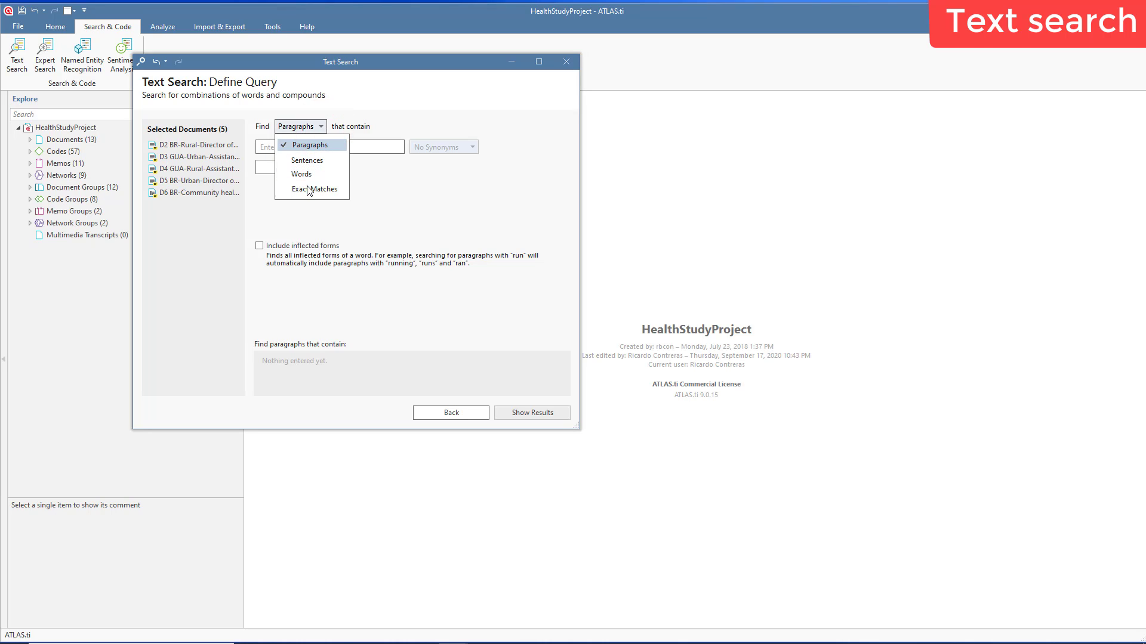
pyautogui.click(364, 151)
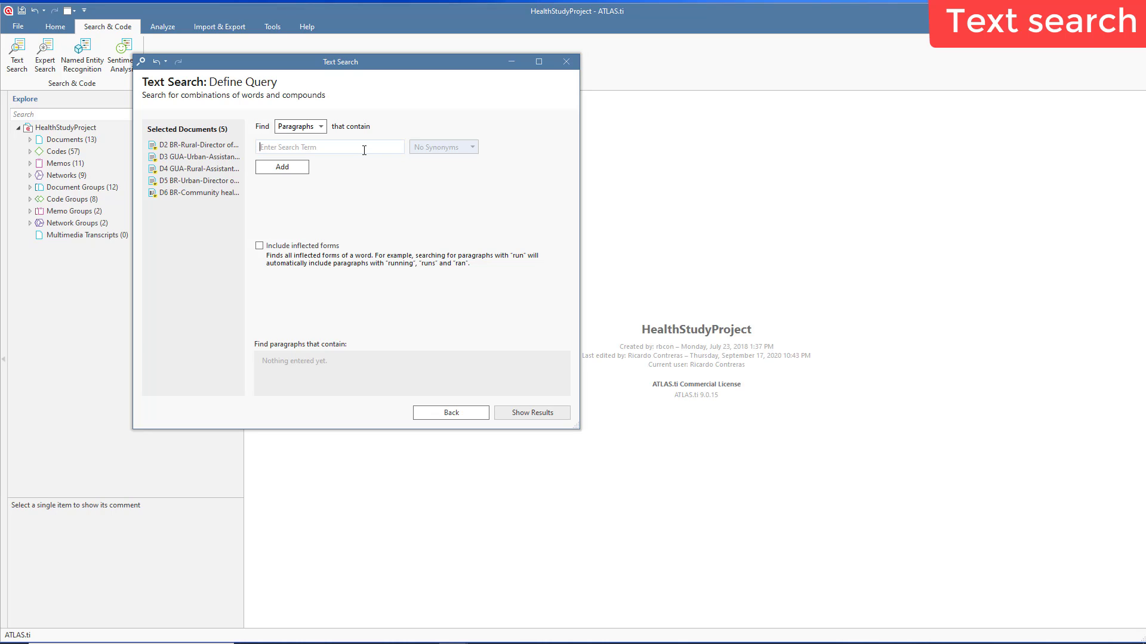
pyautogui.write('health')
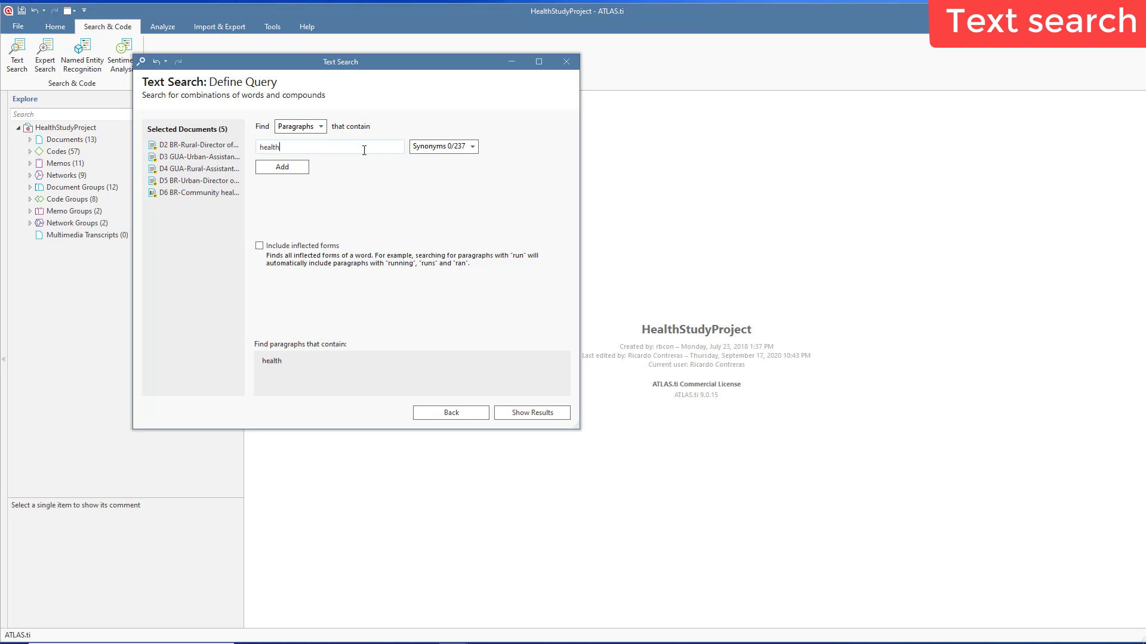
# - Try adding a second search term, view its AND and OR operators, and remove the extra term
pyautogui.click(282, 167)
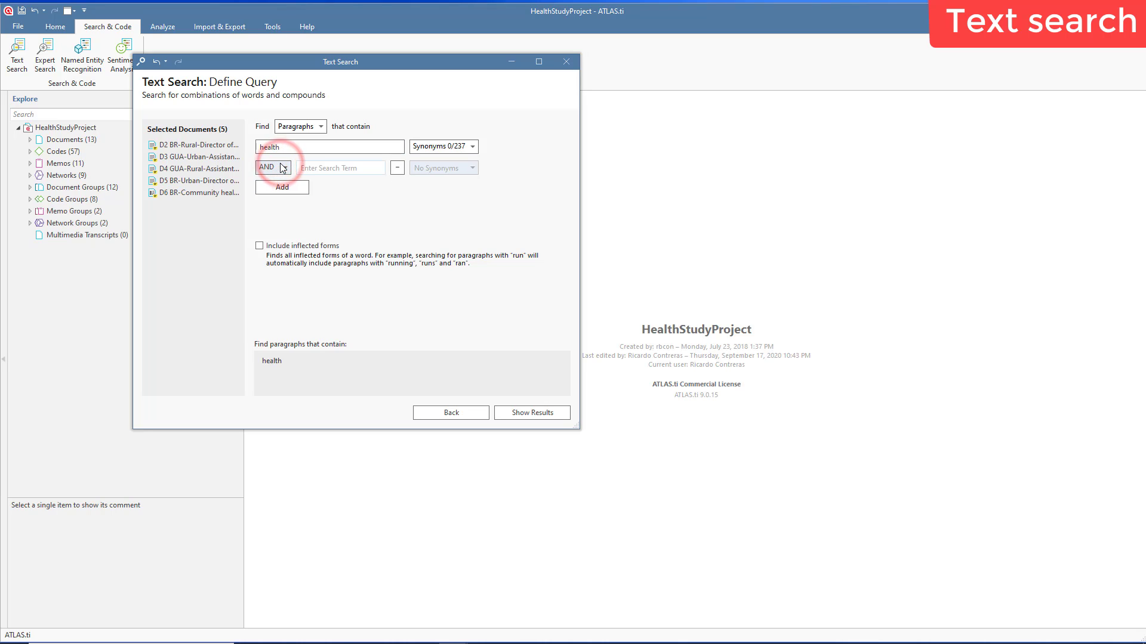
pyautogui.click(285, 167)
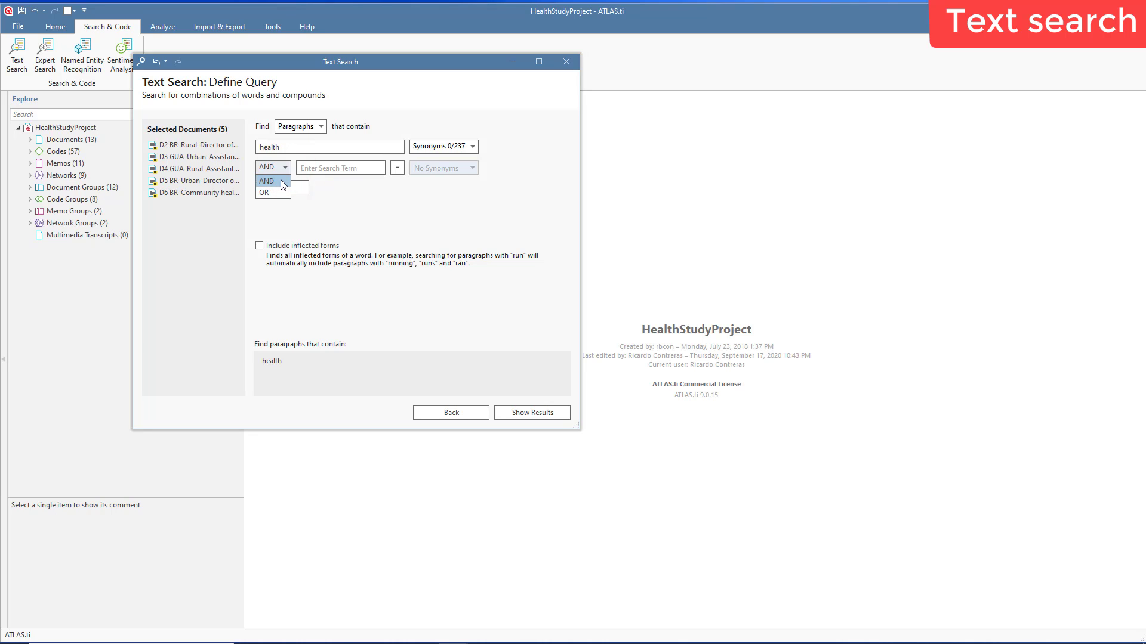
pyautogui.click(398, 168)
# - Browse the synonyms offered for "health" and include "healthy" and "ill" in the query
pyautogui.click(472, 148)
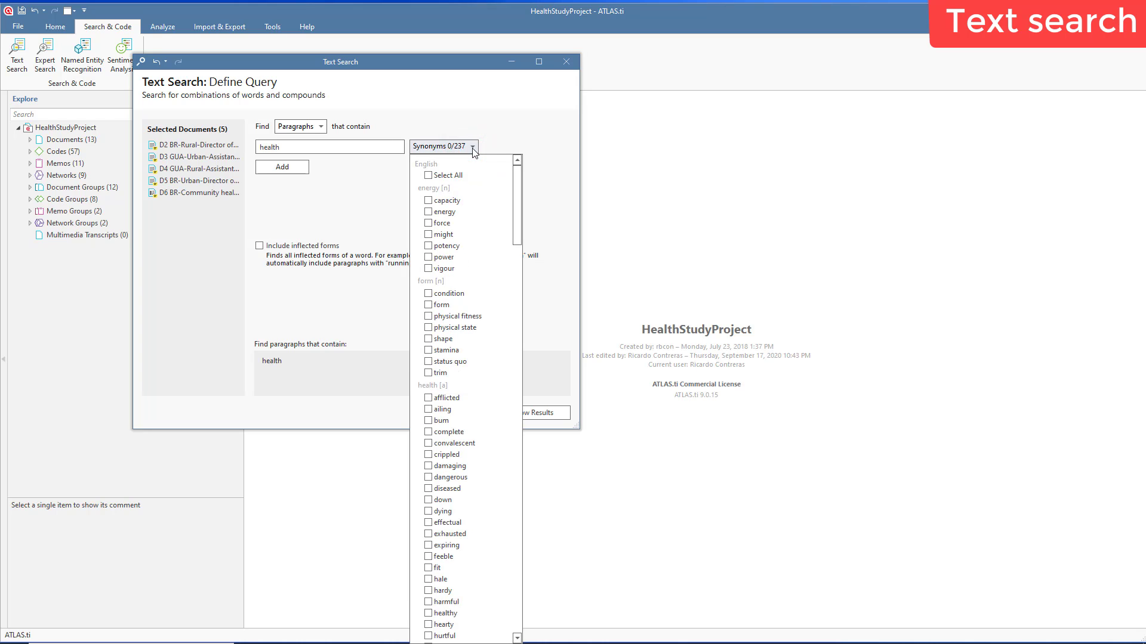
pyautogui.moveTo(517, 215); pyautogui.dragTo(518, 246)
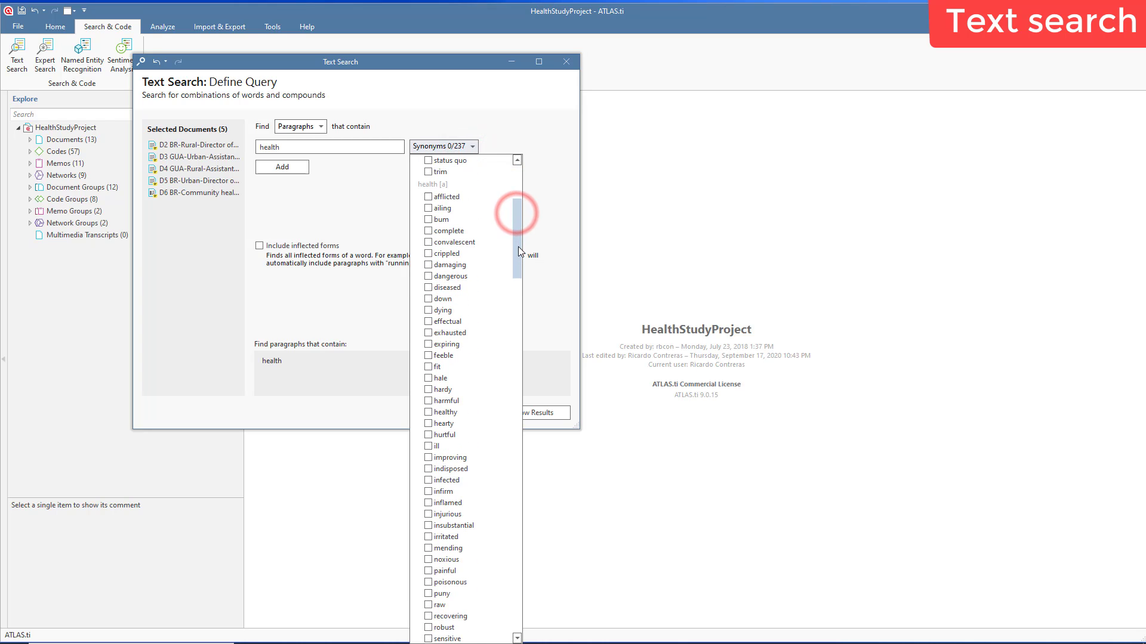
pyautogui.click(428, 412)
pyautogui.click(428, 447)
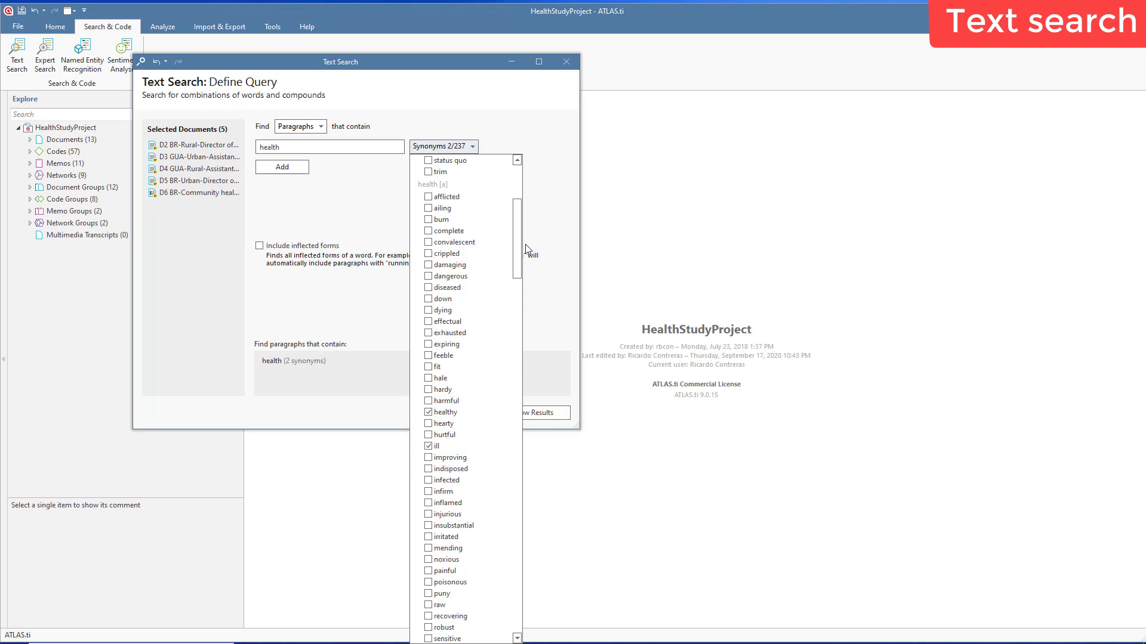
pyautogui.click(515, 264)
pyautogui.moveTo(514, 265); pyautogui.dragTo(508, 206)
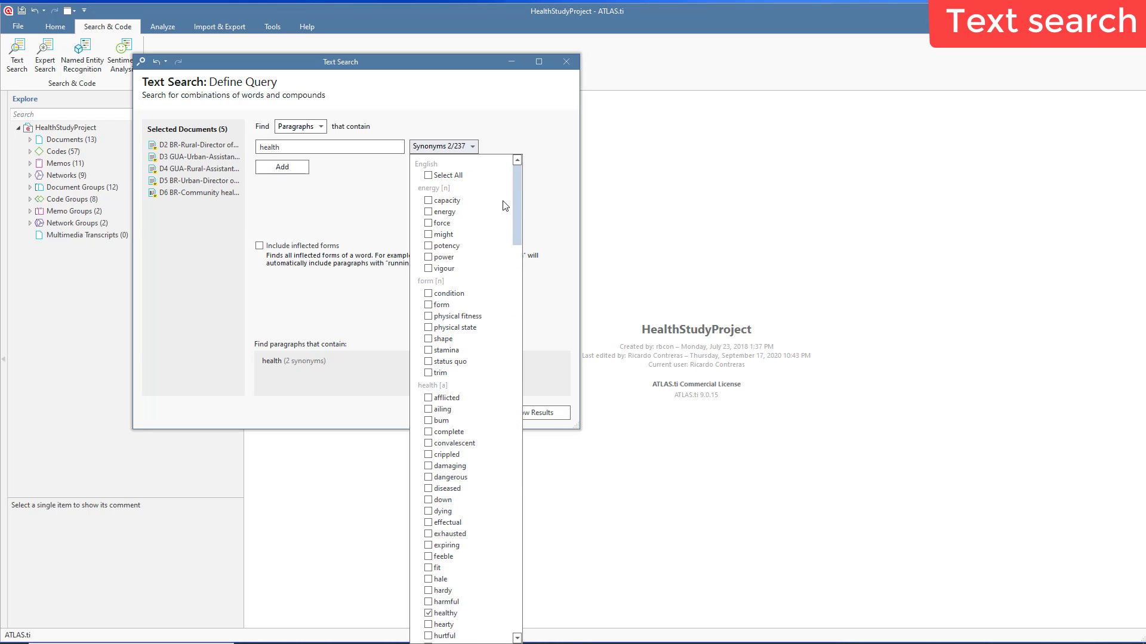
pyautogui.click(560, 196)
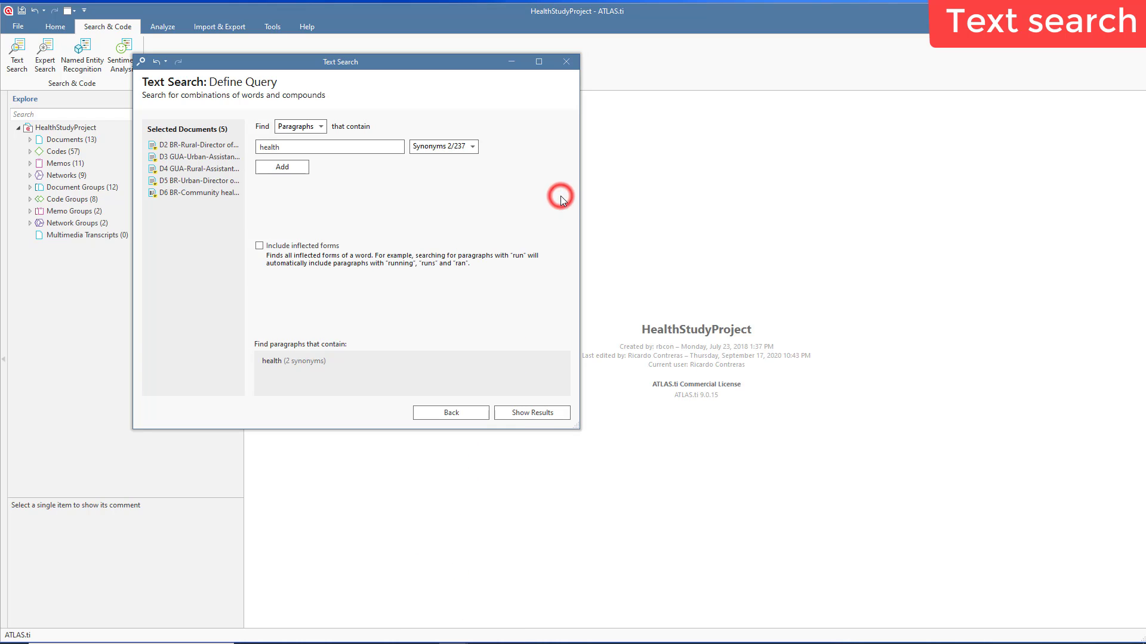
# - Include inflected forms in the search and check which machine learning language models are installed
pyautogui.click(259, 246)
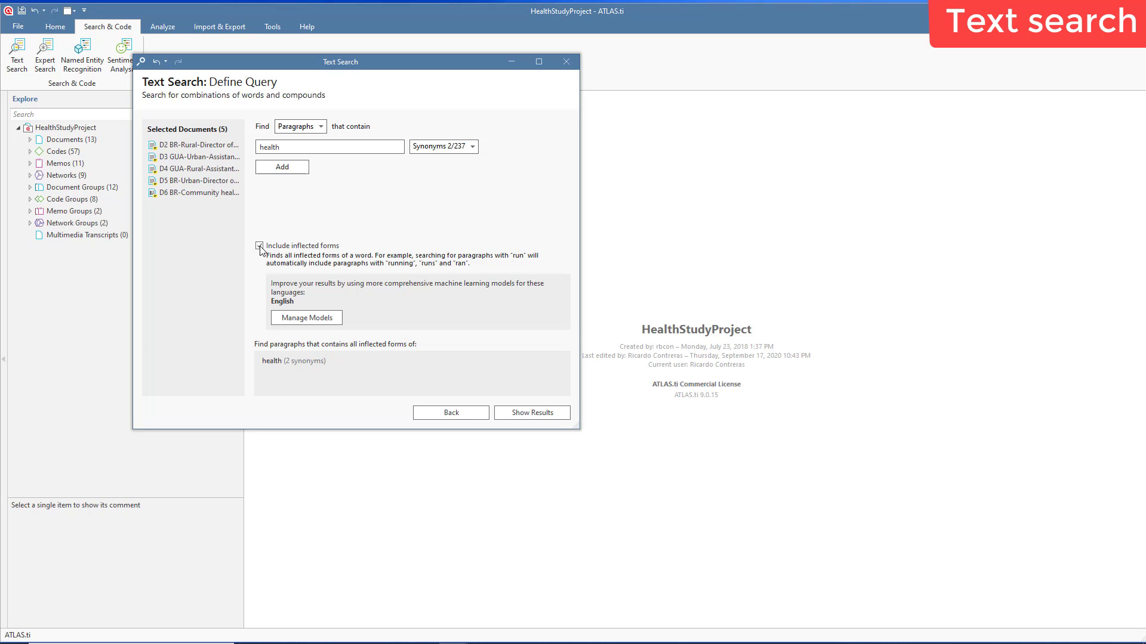
pyautogui.click(325, 321)
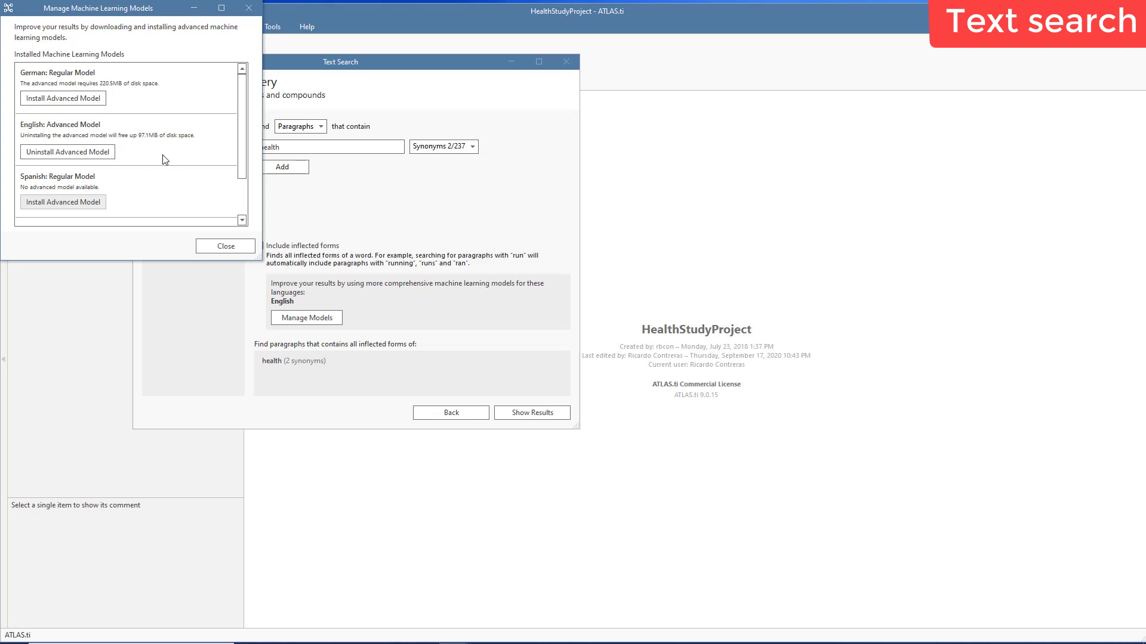
pyautogui.click(231, 248)
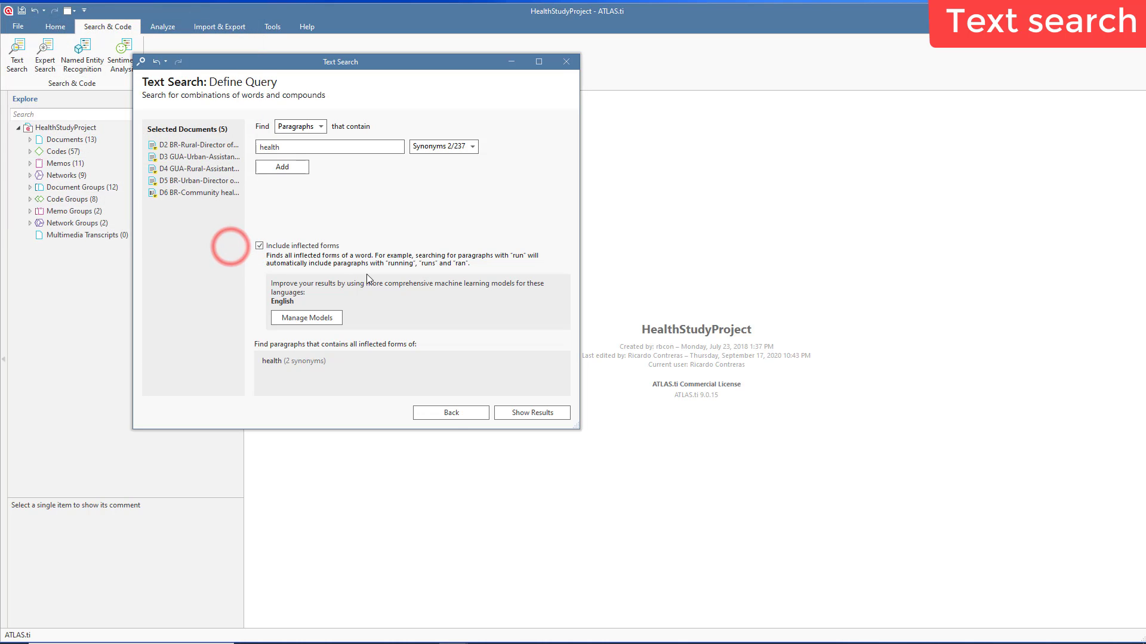
# - Run the text search and select the first paragraph found in BR-Rural-Director of Health Center
pyautogui.click(536, 420)
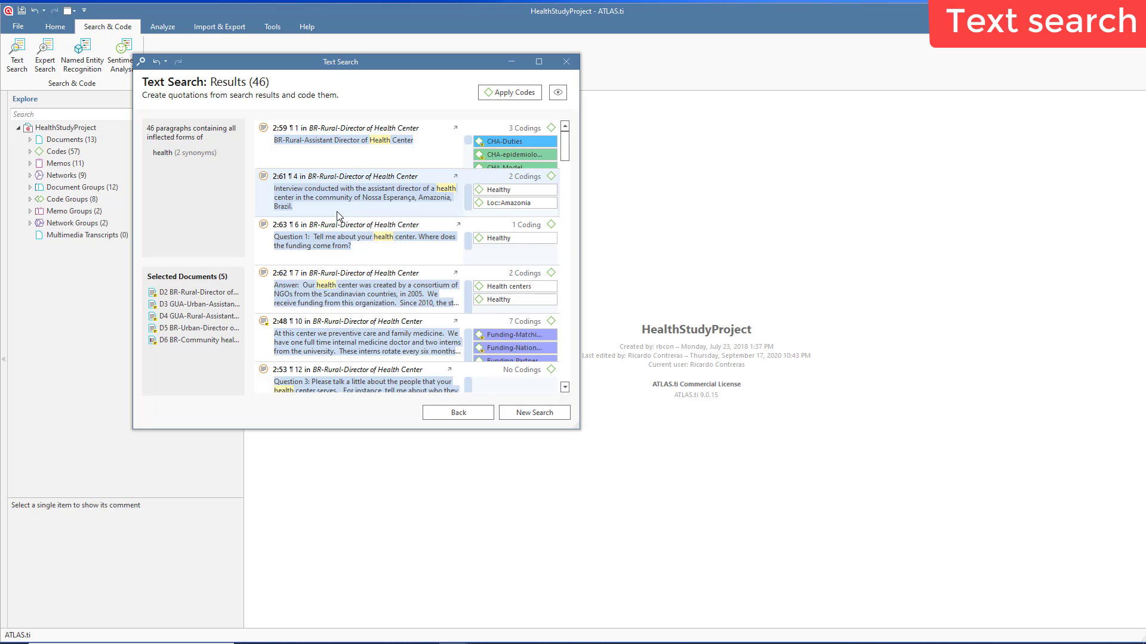
pyautogui.click(338, 135)
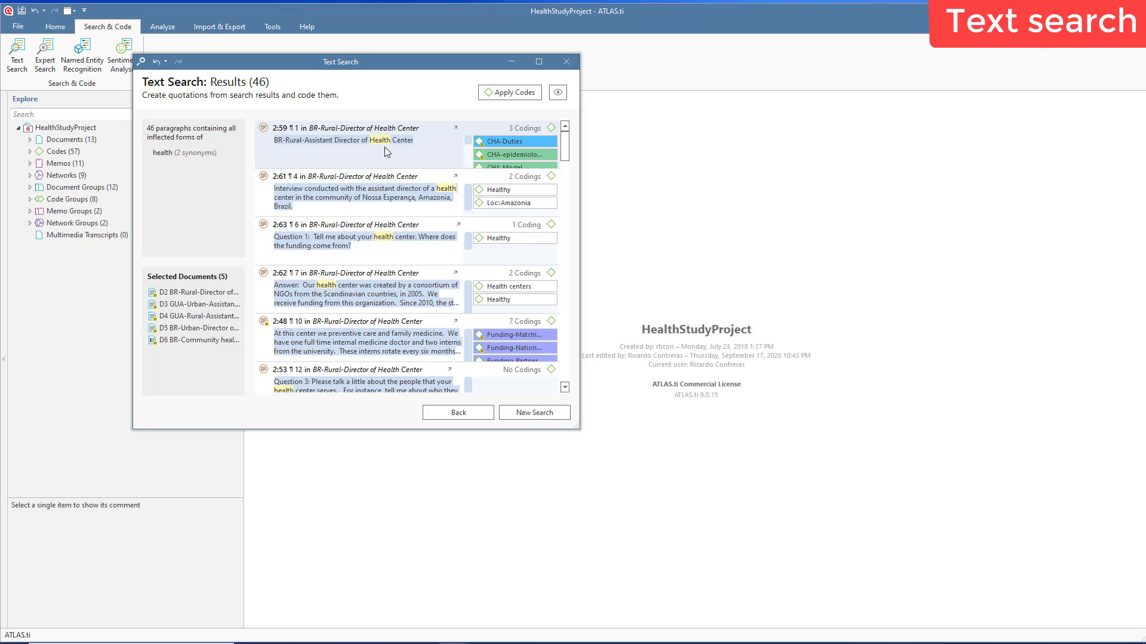
# - Apply the existing Healthy code to the first search result, quotation 2:59, and close its coding window
pyautogui.click(550, 128)
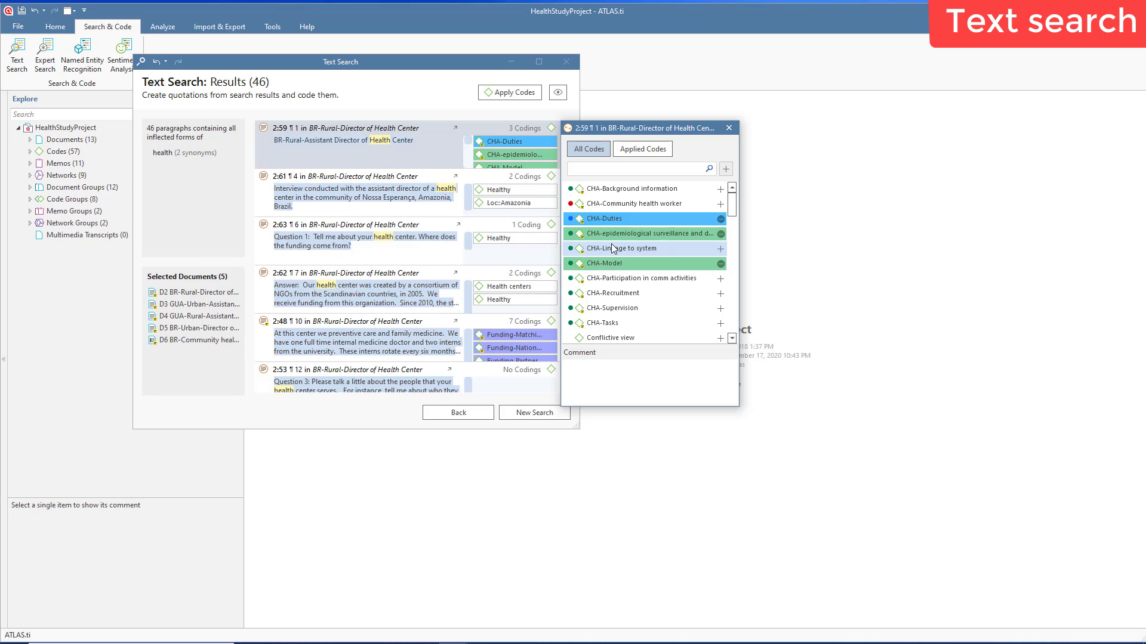
pyautogui.click(596, 168)
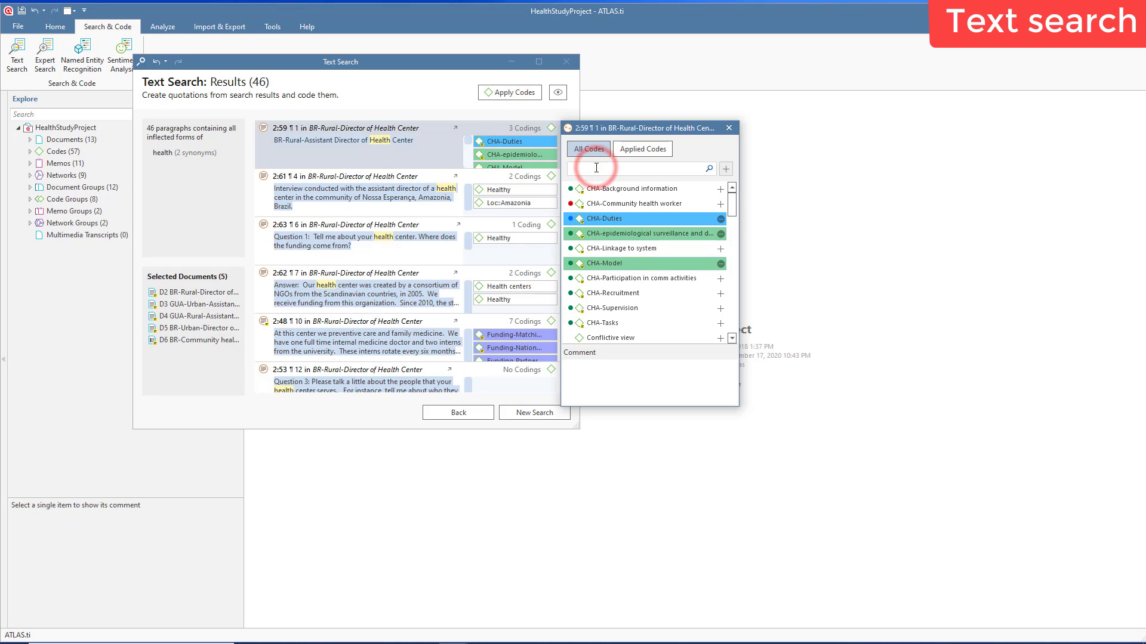
pyautogui.write('Healthy')
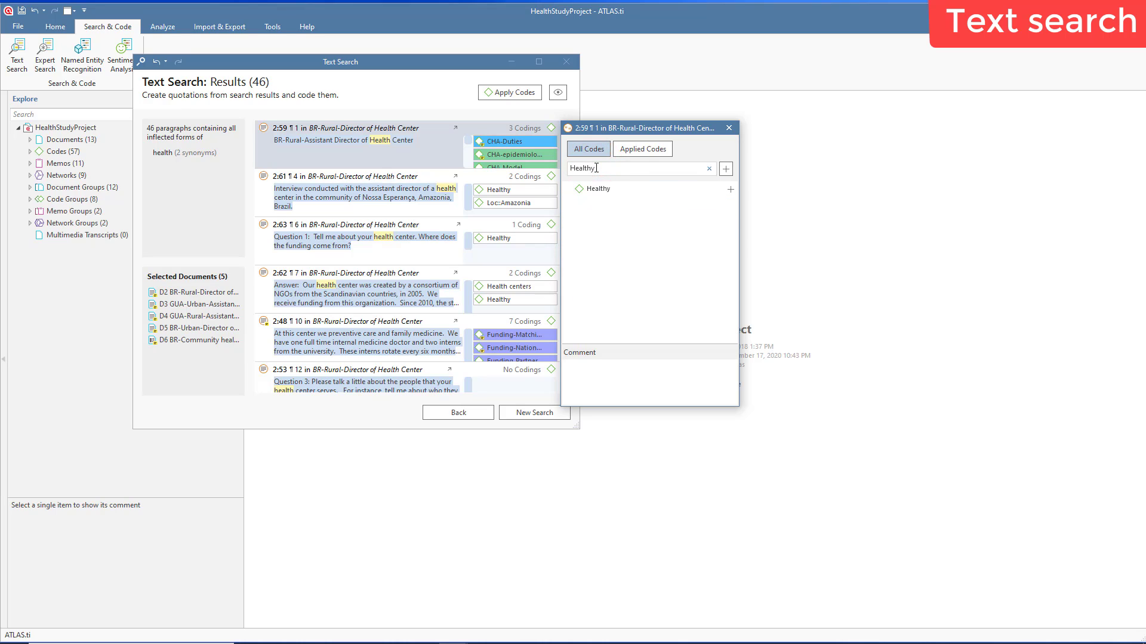
pyautogui.click(601, 189)
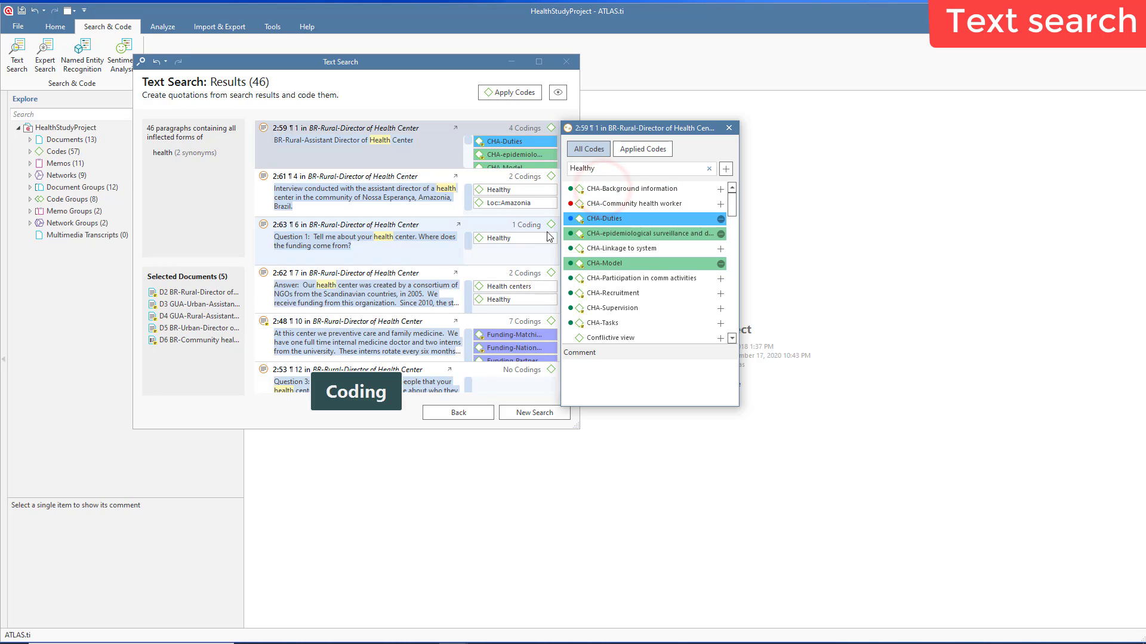
pyautogui.click(444, 157)
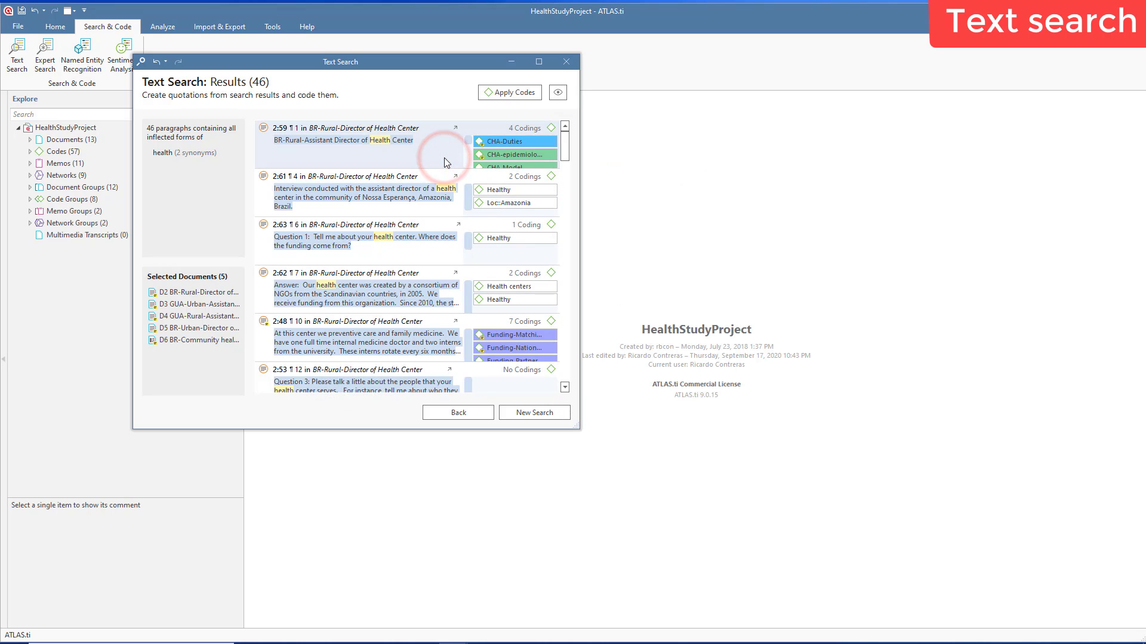
# - Apply the Healthy code together to results 2:61, 2:63, 2:62, 2:48, 2:57, 2:58, 3 ¶ 1 and 3 ¶ 4
pyautogui.moveTo(563, 142)
pyautogui.mouseDown()
pyautogui.moveTo(563, 160)
pyautogui.moveTo(559, 149)
pyautogui.mouseUp()
pyautogui.click(425, 189)
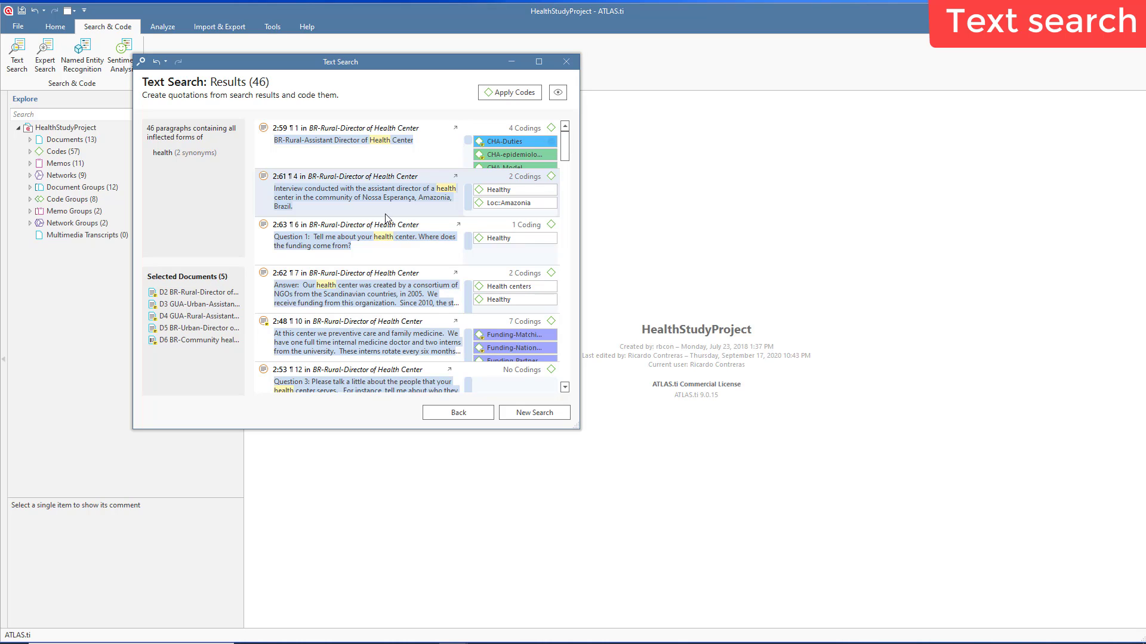
pyautogui.keyDown('ctrl'); pyautogui.click(381, 251); pyautogui.keyUp('ctrl')
pyautogui.keyDown('ctrl'); pyautogui.click(369, 321); pyautogui.keyUp('ctrl')
pyautogui.keyDown('ctrl'); pyautogui.click(385, 291); pyautogui.keyUp('ctrl')
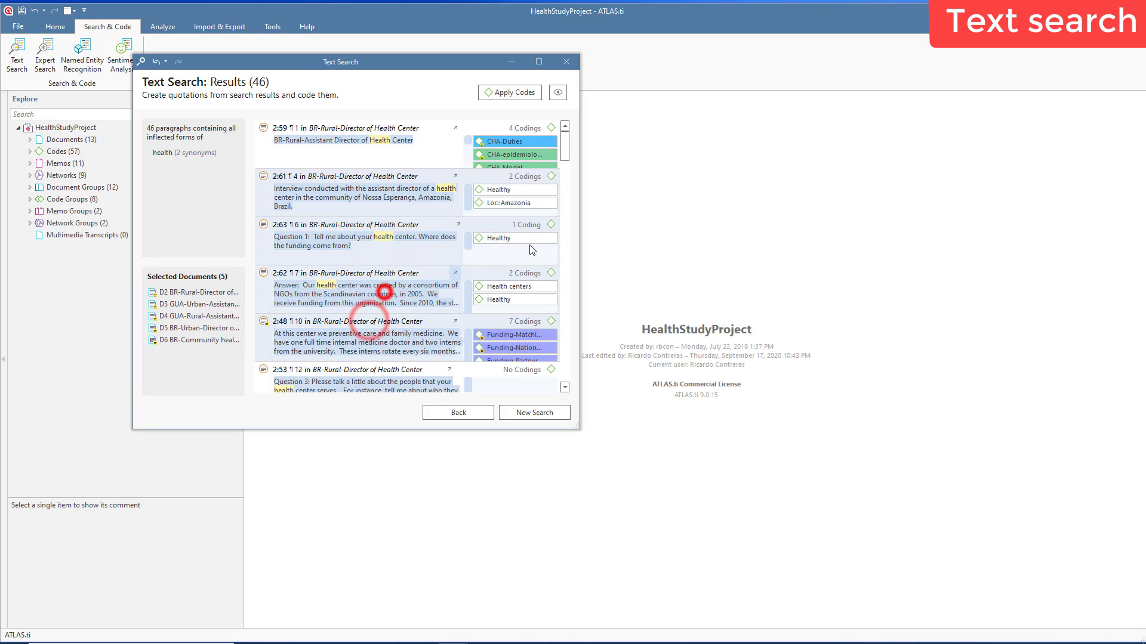
pyautogui.moveTo(567, 158); pyautogui.dragTo(565, 197)
pyautogui.keyDown('ctrl'); pyautogui.click(380, 251); pyautogui.keyUp('ctrl')
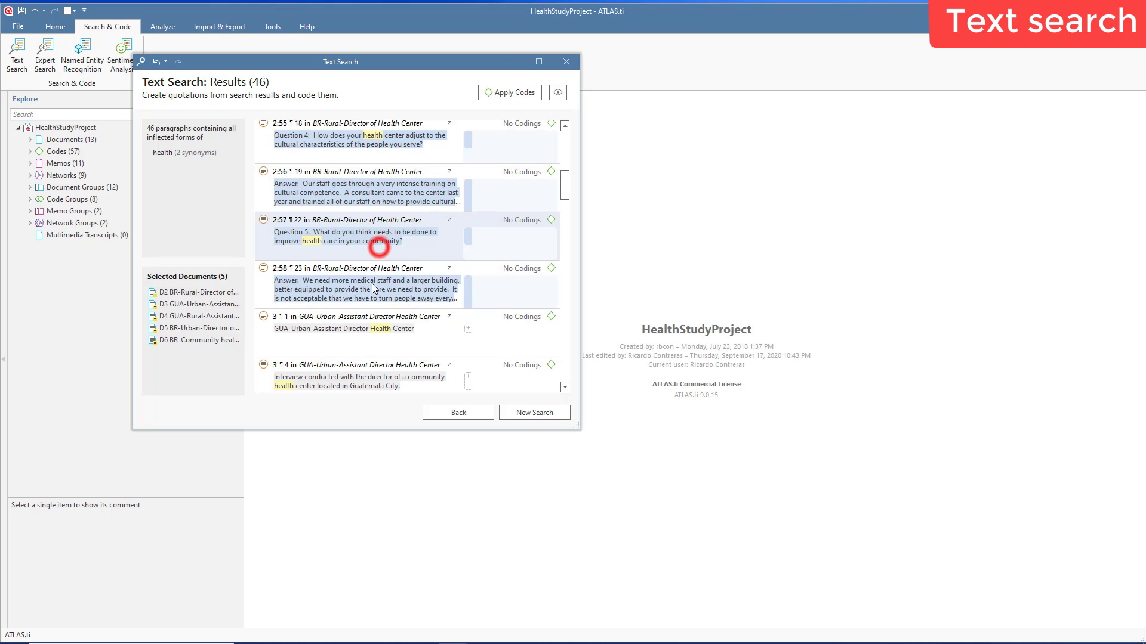
pyautogui.keyDown('ctrl'); pyautogui.click(374, 276); pyautogui.keyUp('ctrl')
pyautogui.keyDown('ctrl'); pyautogui.click(360, 321); pyautogui.keyUp('ctrl')
pyautogui.keyDown('ctrl'); pyautogui.click(358, 366); pyautogui.keyUp('ctrl')
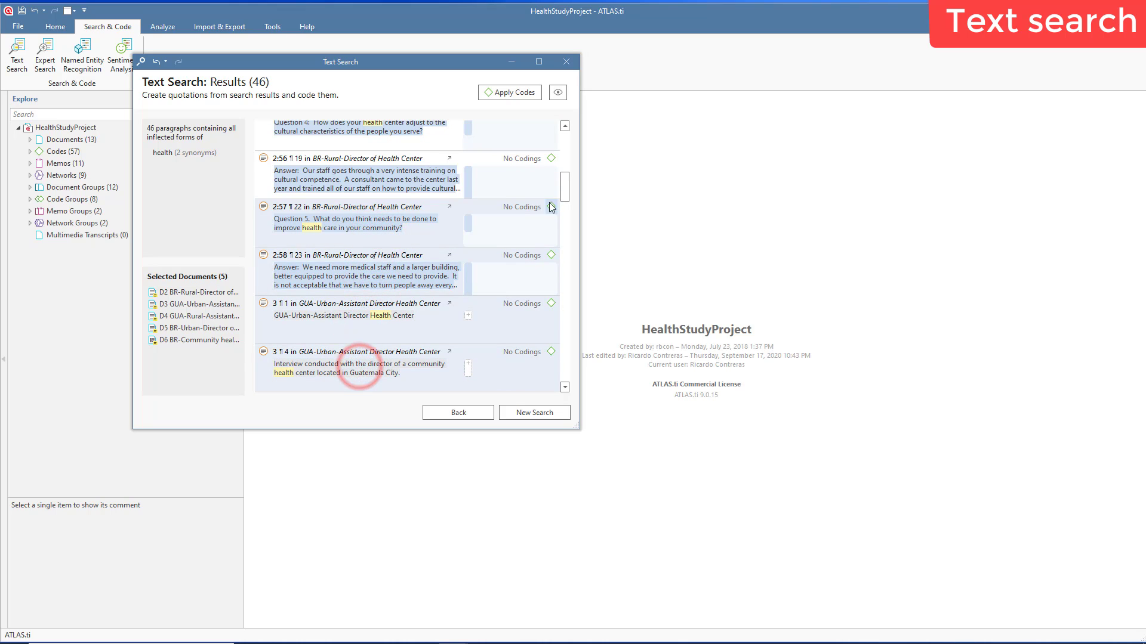
pyautogui.moveTo(577, 430)
pyautogui.mouseDown()
pyautogui.moveTo(595, 482)
pyautogui.moveTo(628, 517)
pyautogui.mouseUp()
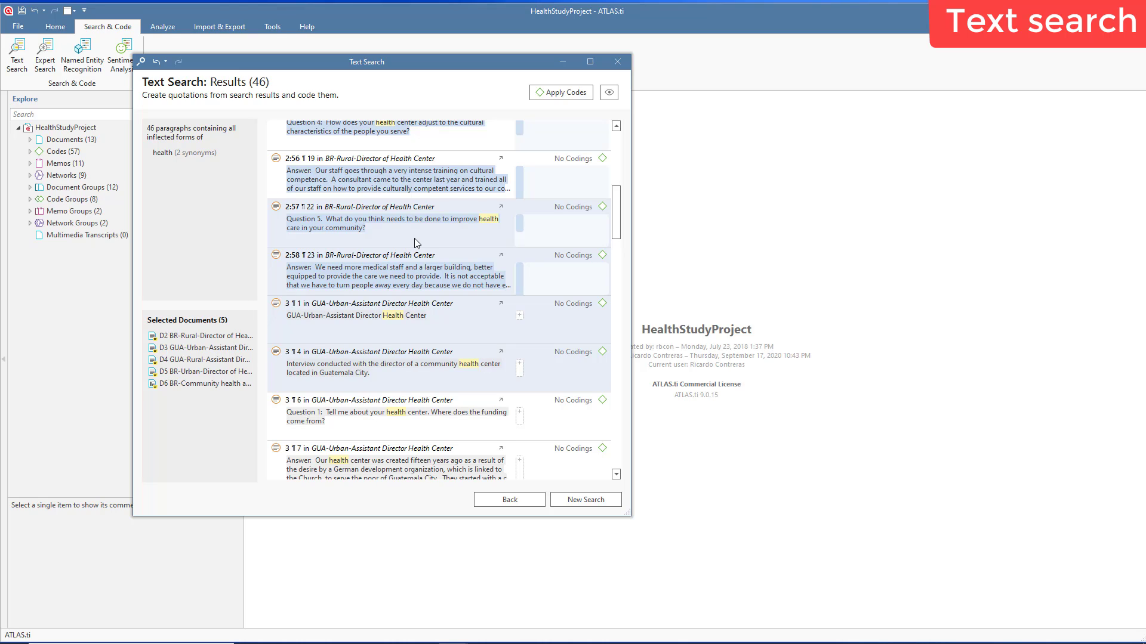
pyautogui.click(561, 93)
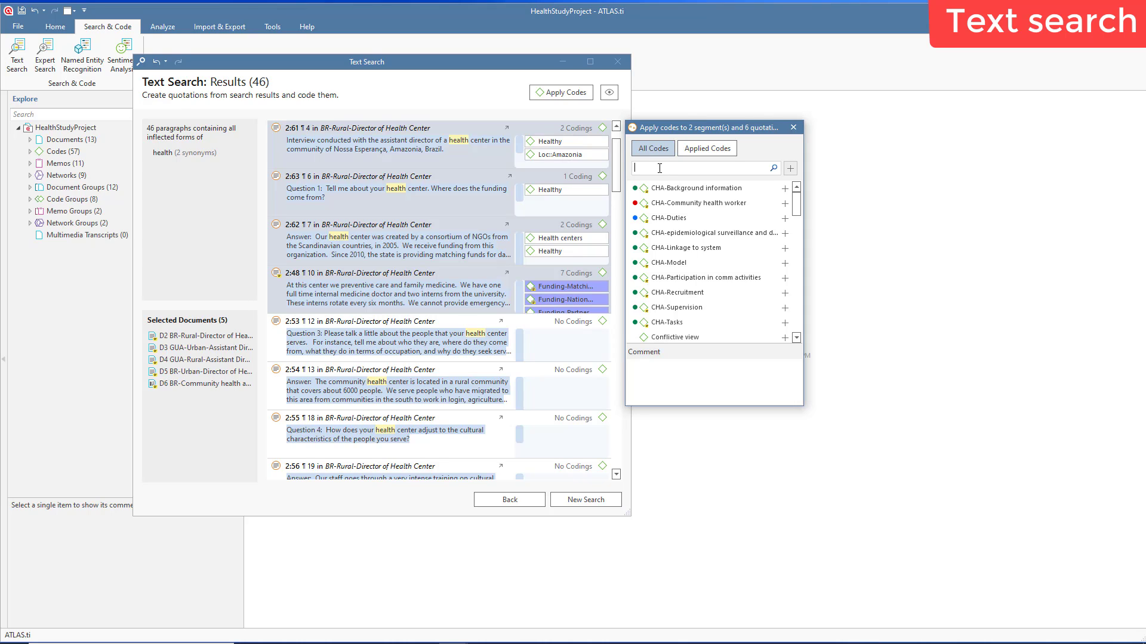
pyautogui.click(659, 168)
pyautogui.write('Health')
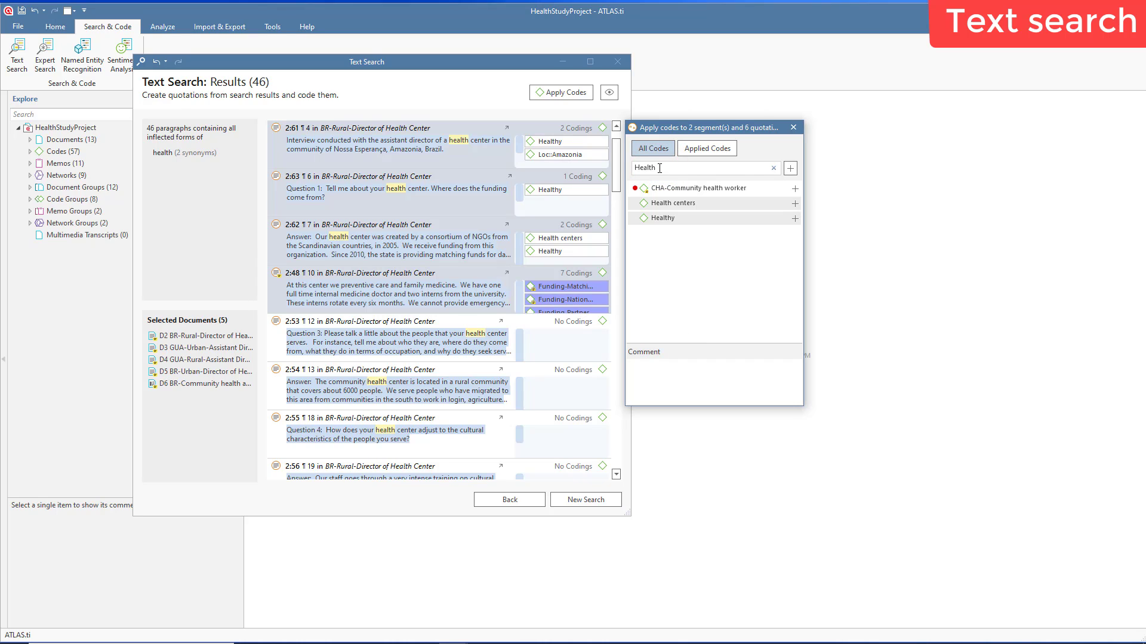
pyautogui.click(665, 218)
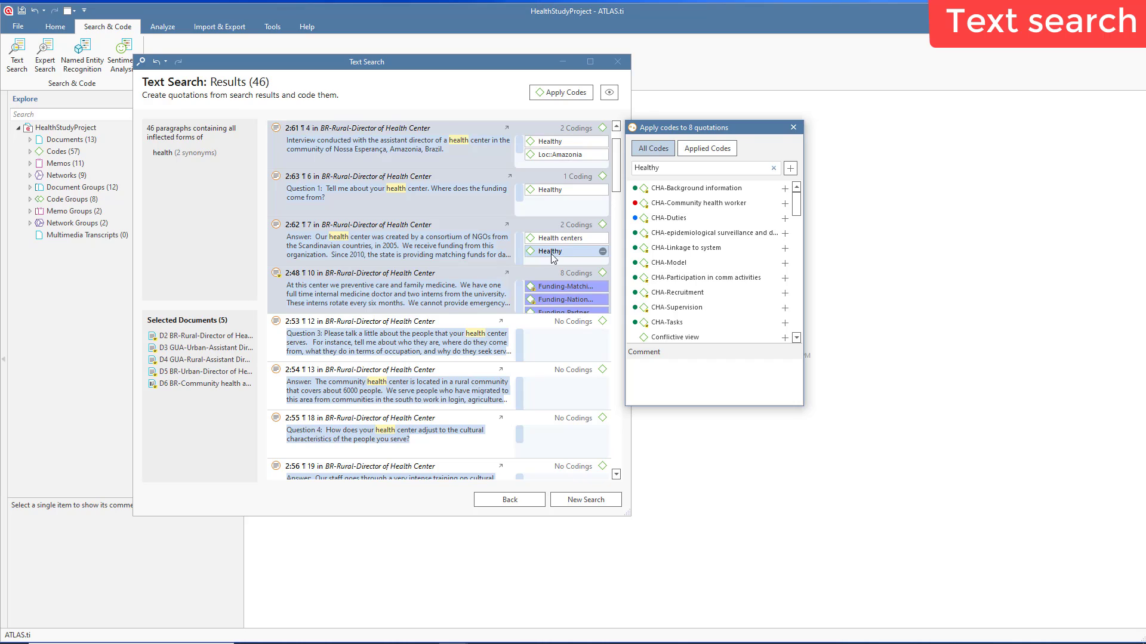
pyautogui.click(793, 128)
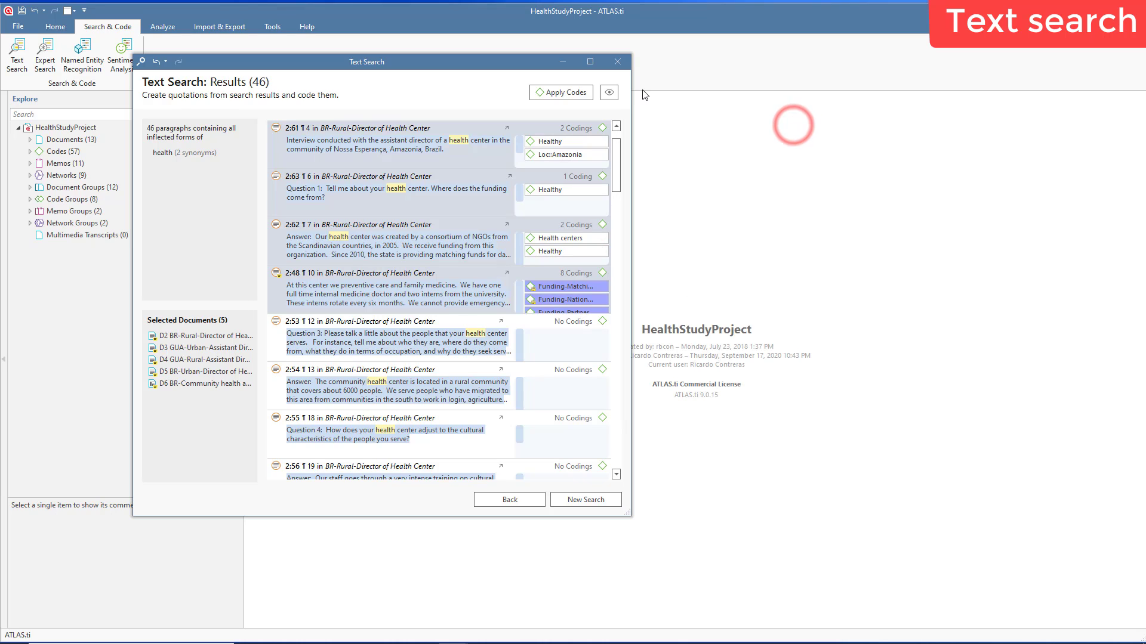
# - Switch the search results to Large Preview and close the Text Search window
pyautogui.click(608, 93)
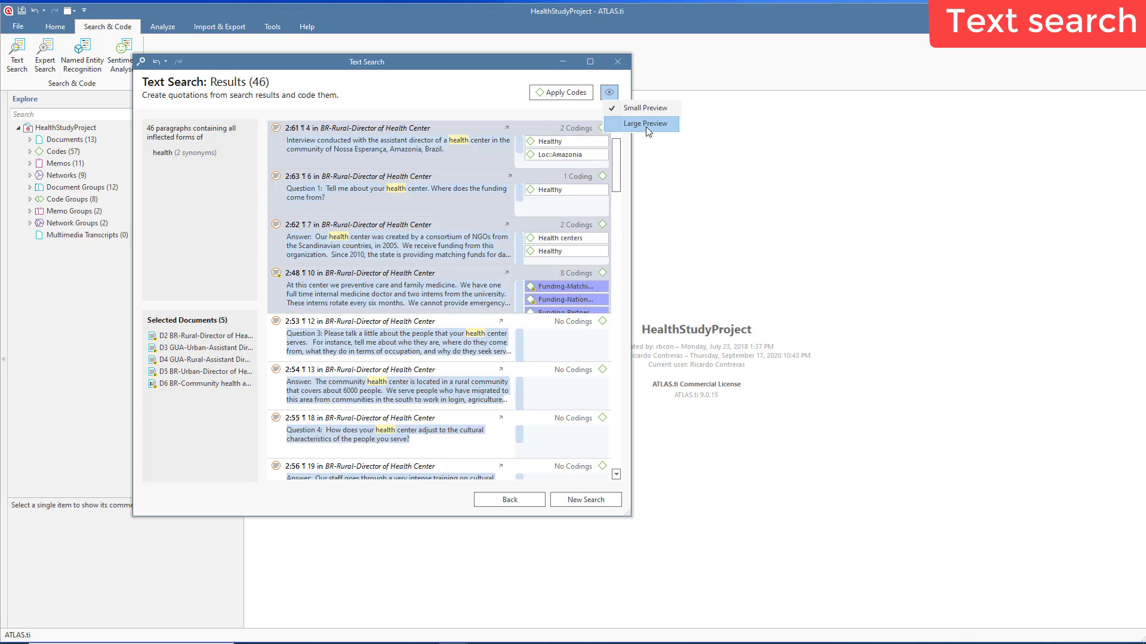
pyautogui.click(646, 125)
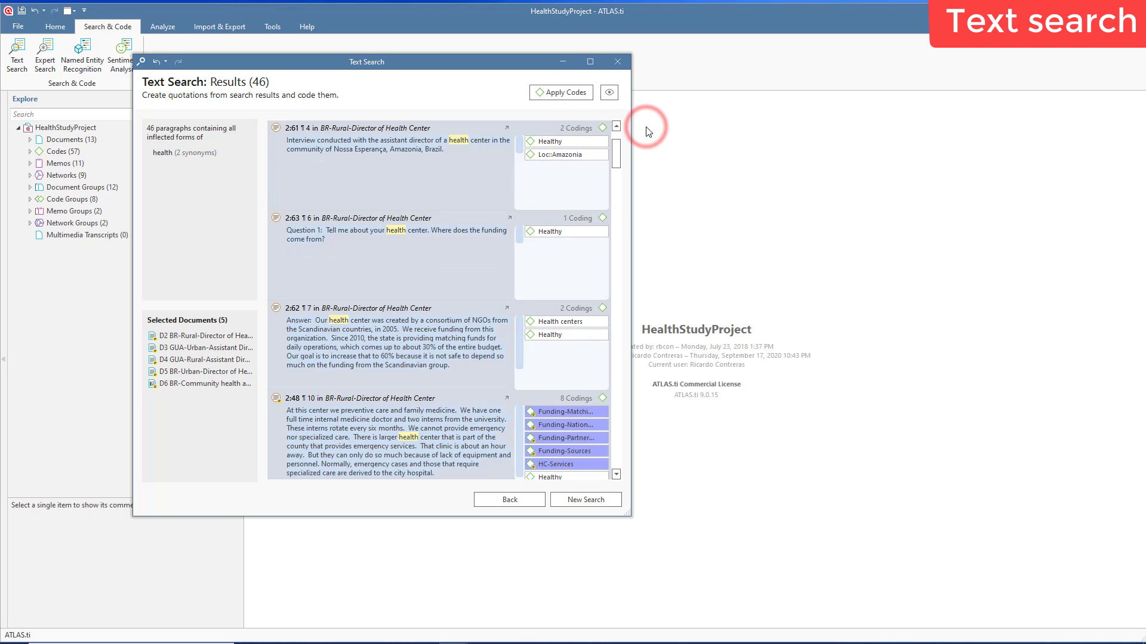
pyautogui.click(609, 92)
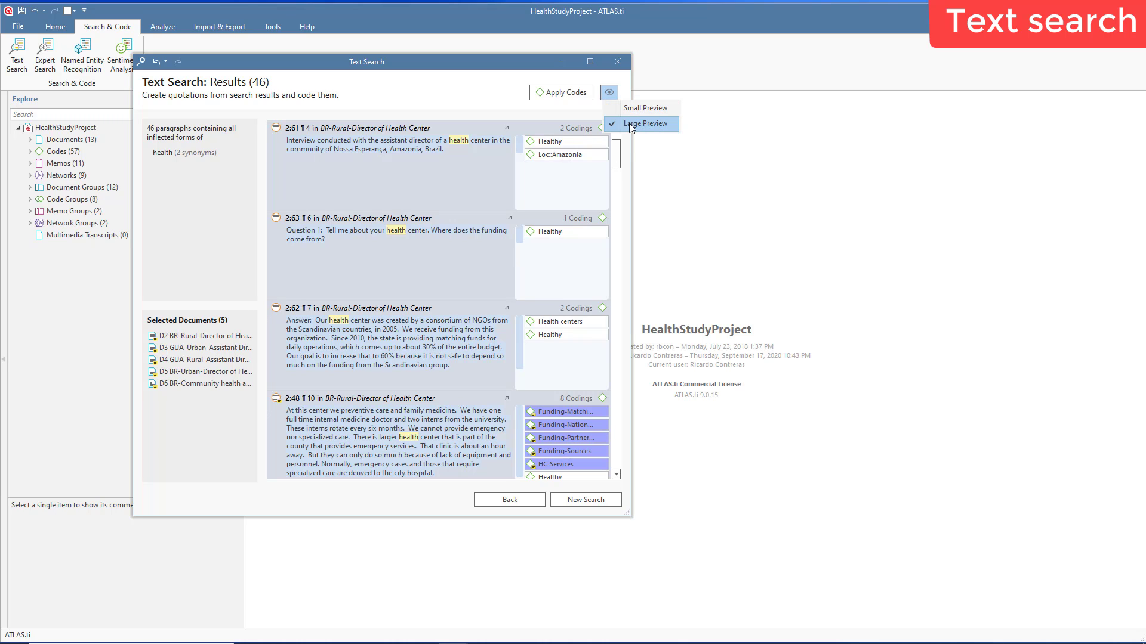
pyautogui.click(617, 61)
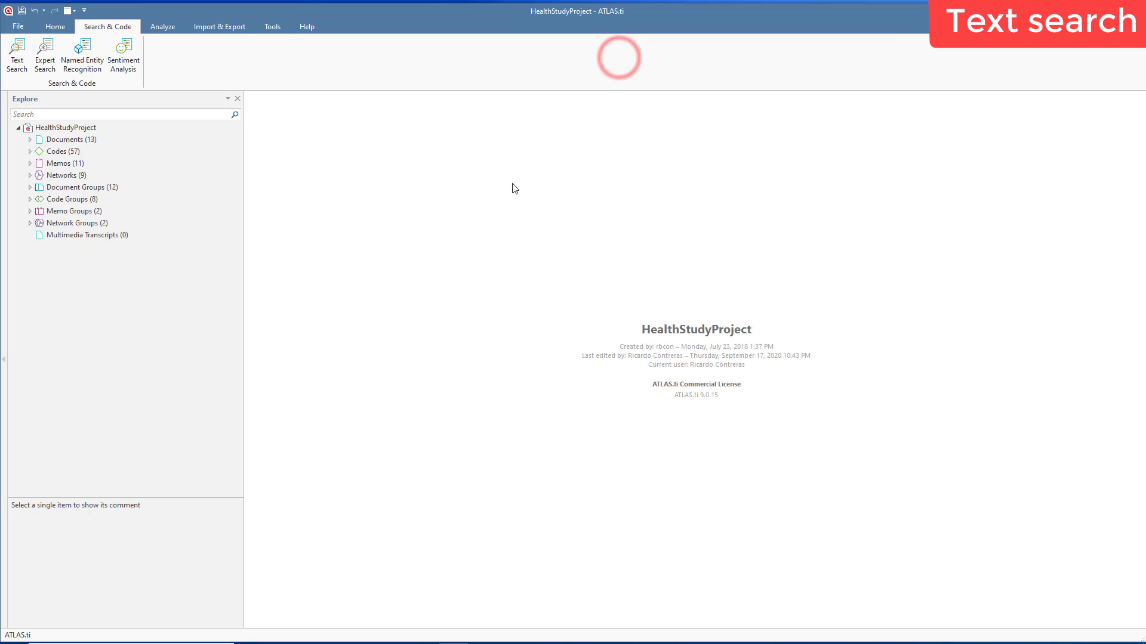
# - Start an Expert Search limited to the document groups Site-GUA and Site-BR~ and continue to the query definition
pyautogui.click(40, 57)
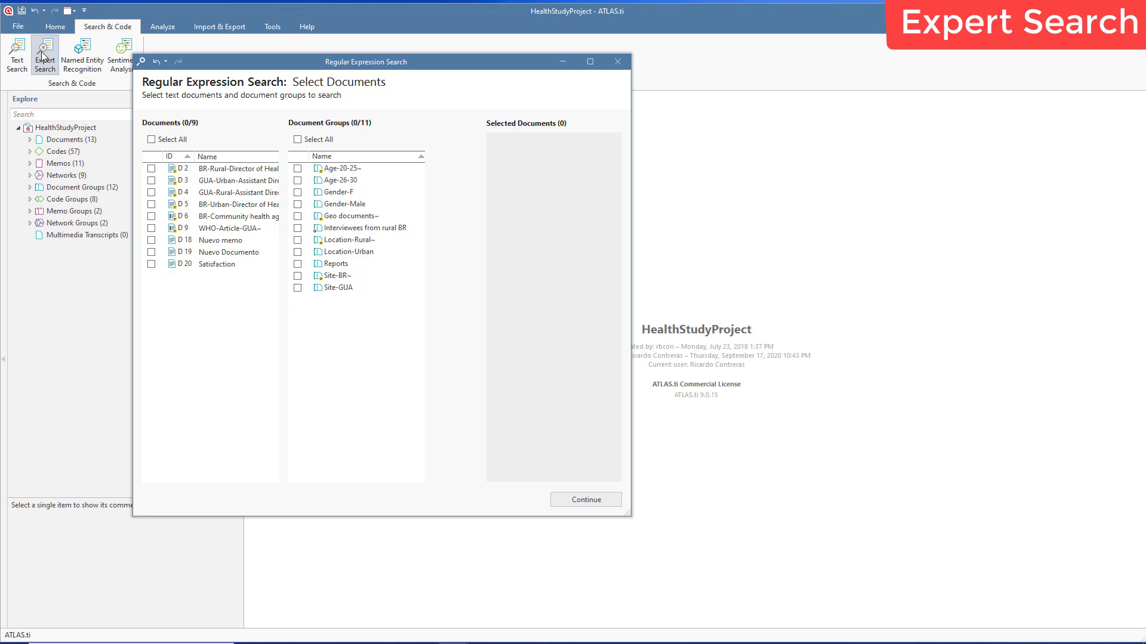
pyautogui.click(297, 288)
pyautogui.click(297, 275)
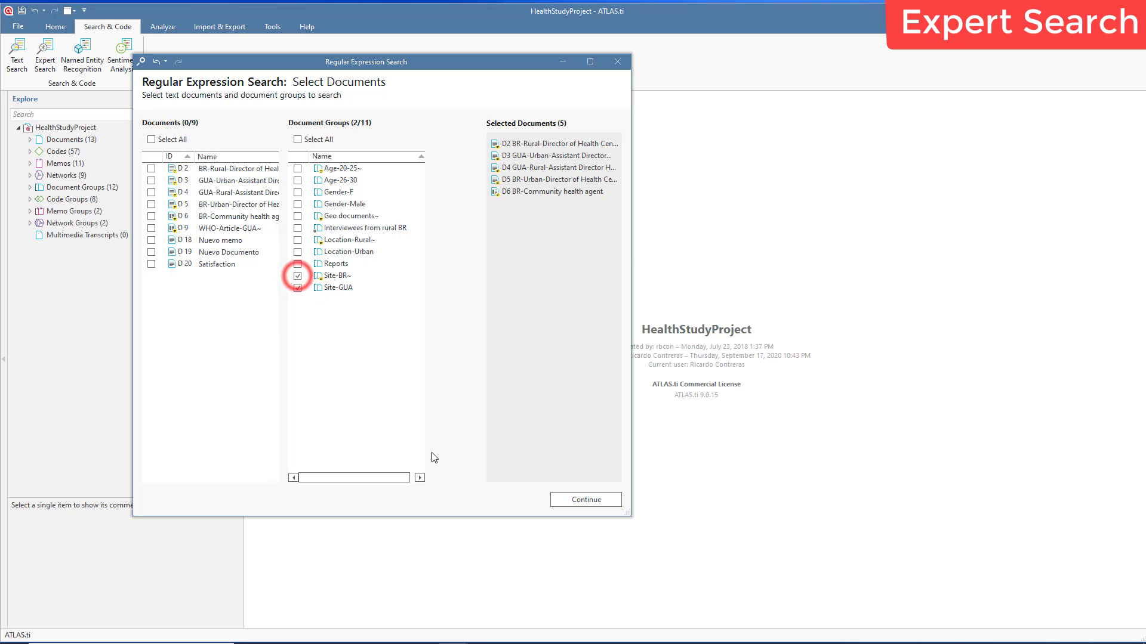
pyautogui.click(582, 502)
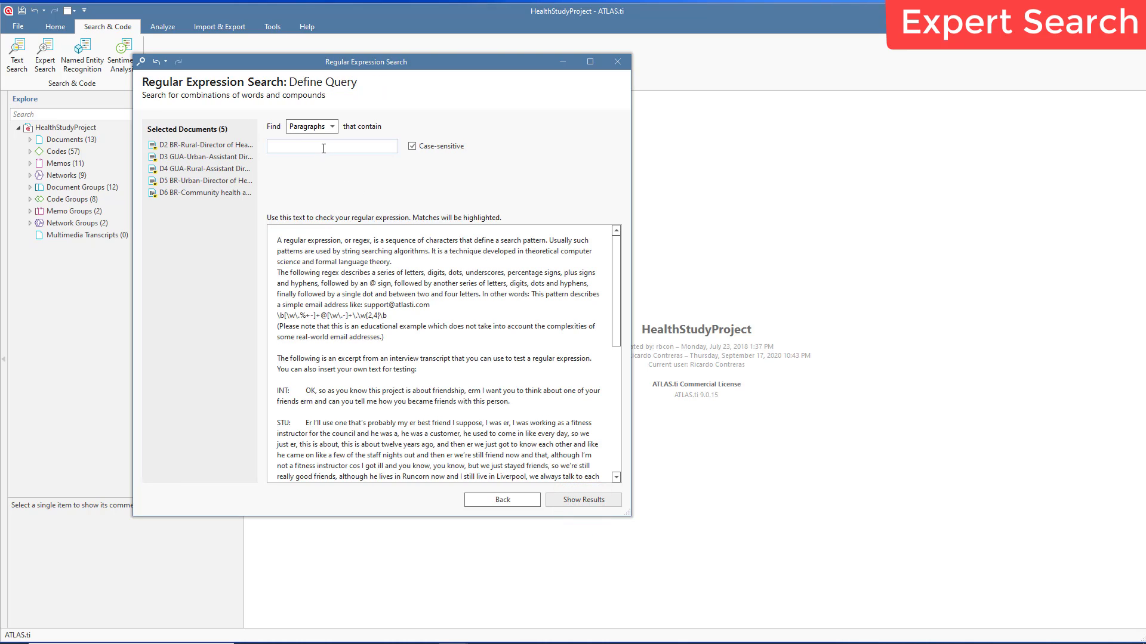
# - Search the selected documents for paragraphs containing "health center" and show the results
pyautogui.click(333, 128)
pyautogui.click(331, 131)
pyautogui.click(332, 146)
pyautogui.write('health center')
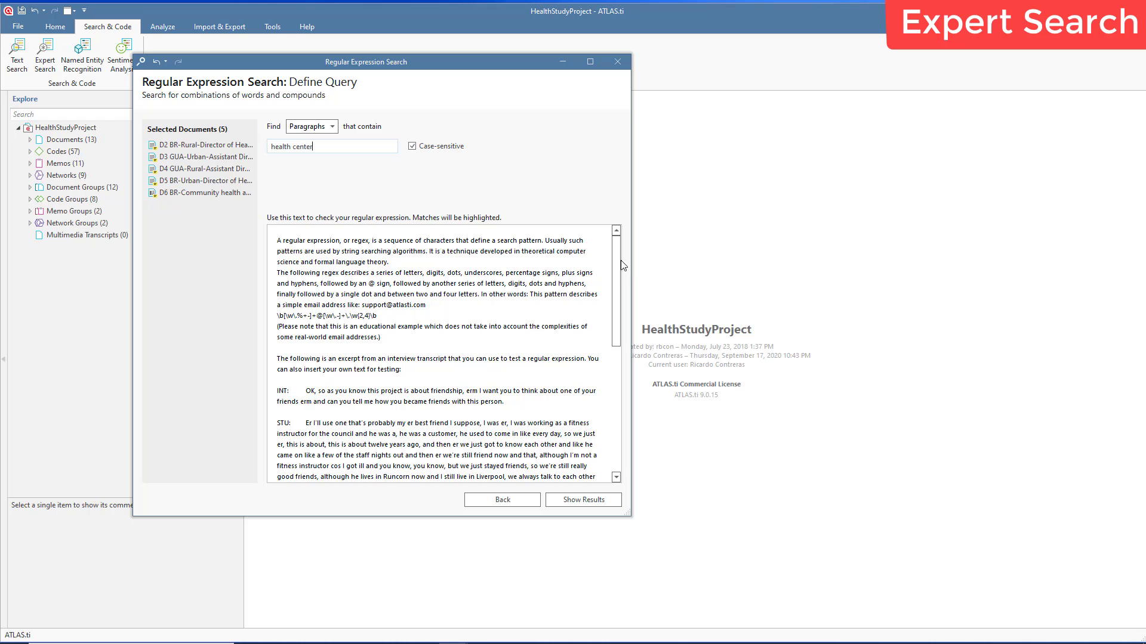
pyautogui.moveTo(617, 260)
pyautogui.mouseDown()
pyautogui.moveTo(613, 373)
pyautogui.moveTo(611, 249)
pyautogui.mouseUp()
pyautogui.click(584, 503)
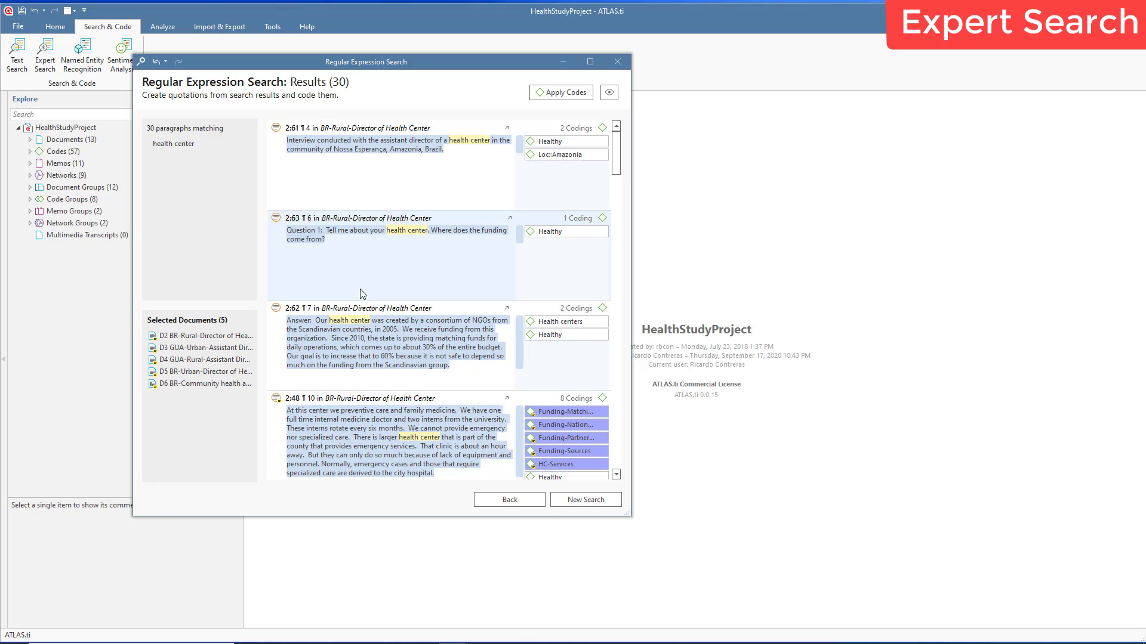
# - Apply the Health centers code together to quotations 2:61, 2:63, 2:62, 2:48 and 3:4, and close the Regular Expression Search window
pyautogui.click(371, 159)
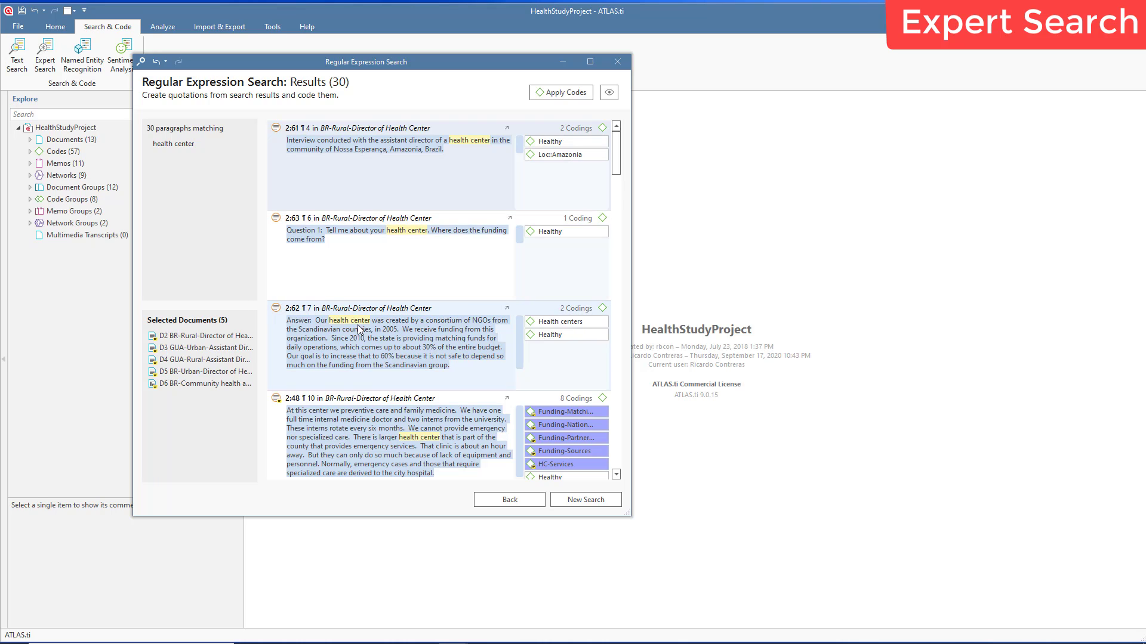
pyautogui.click(358, 324)
pyautogui.click(363, 246)
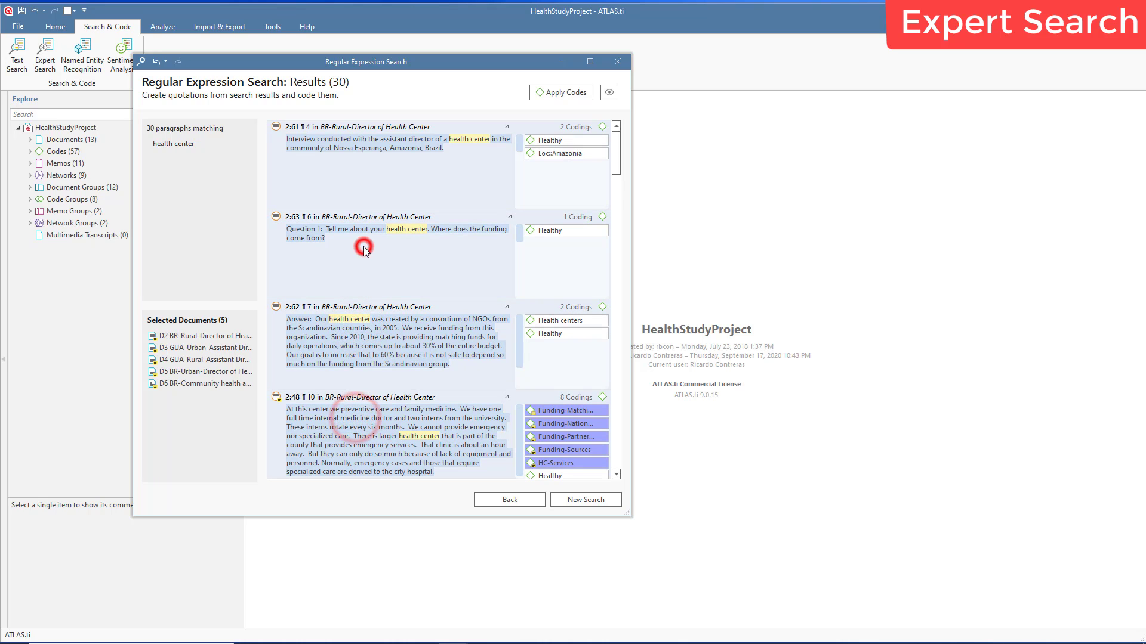
pyautogui.moveTo(611, 163); pyautogui.dragTo(598, 306)
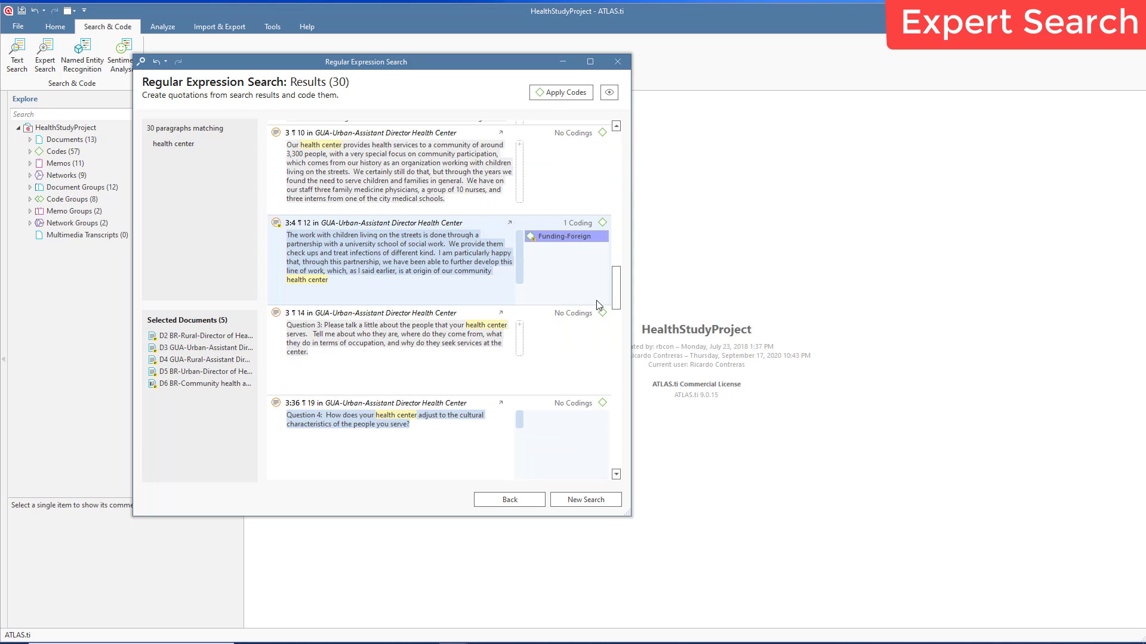
pyautogui.click(399, 259)
pyautogui.moveTo(615, 296); pyautogui.dragTo(621, 166)
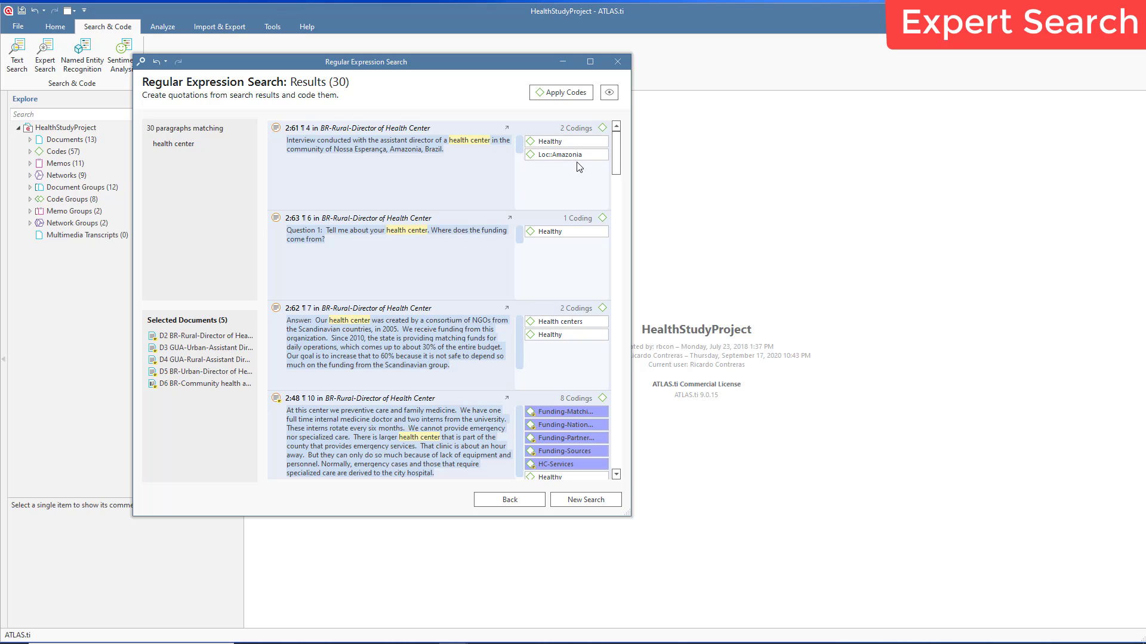
pyautogui.click(570, 93)
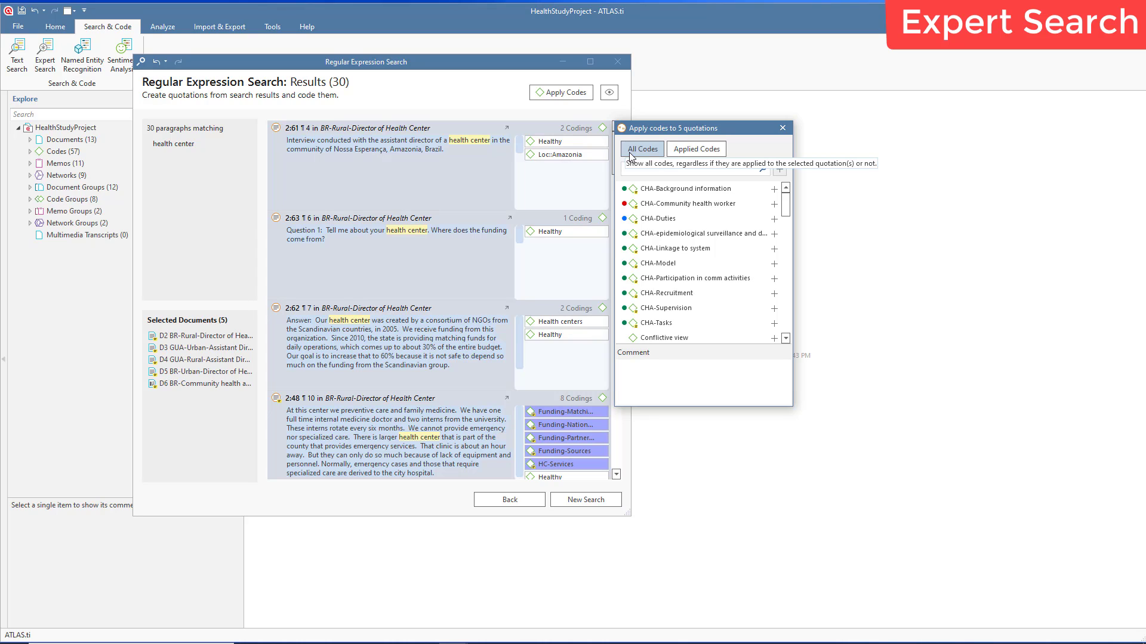
pyautogui.click(639, 170)
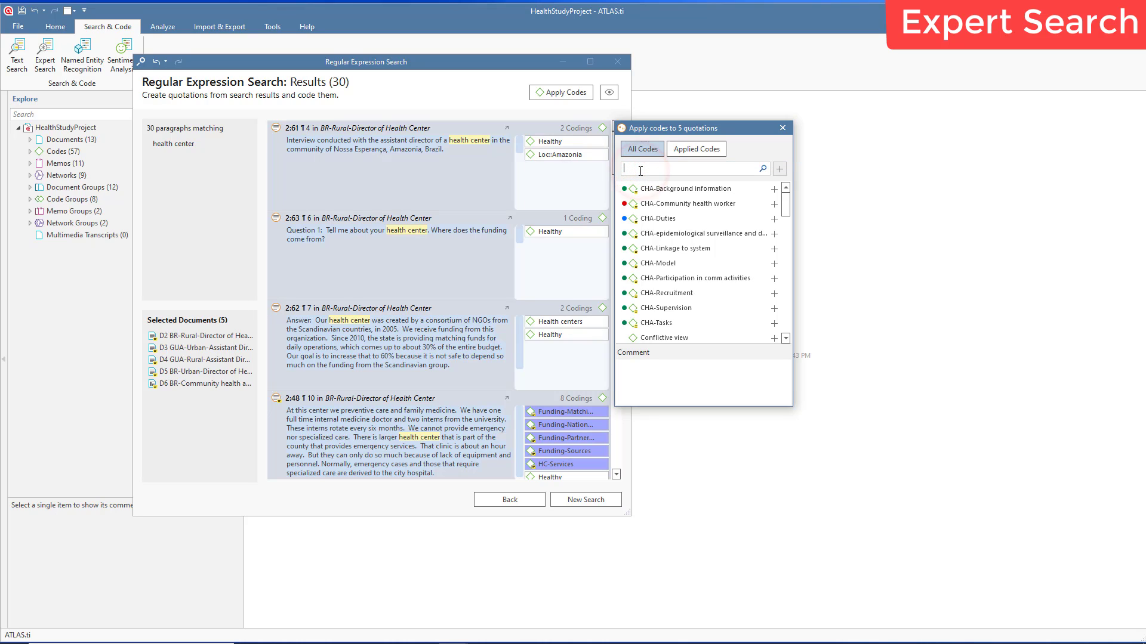
pyautogui.write('Health')
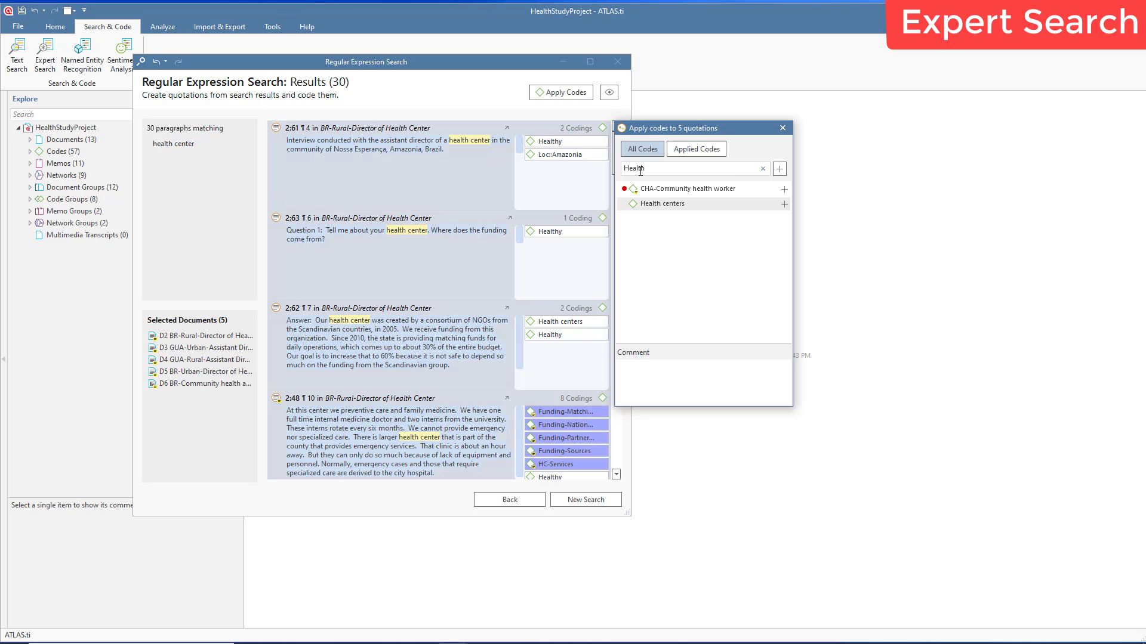
pyautogui.click(684, 207)
pyautogui.doubleClick(686, 203)
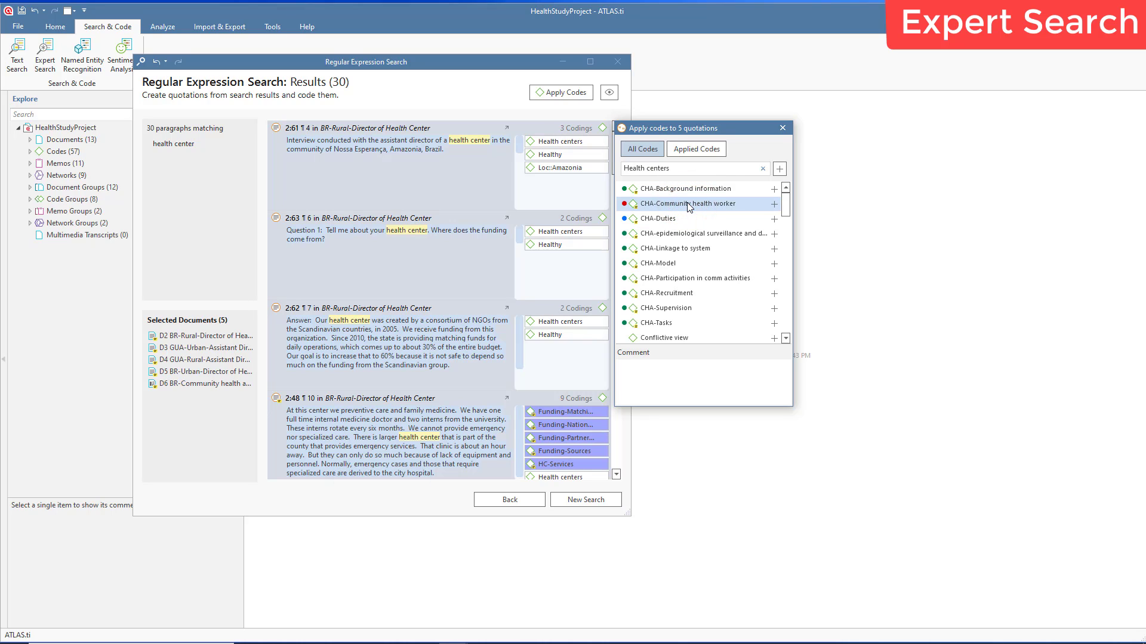
pyautogui.click(782, 128)
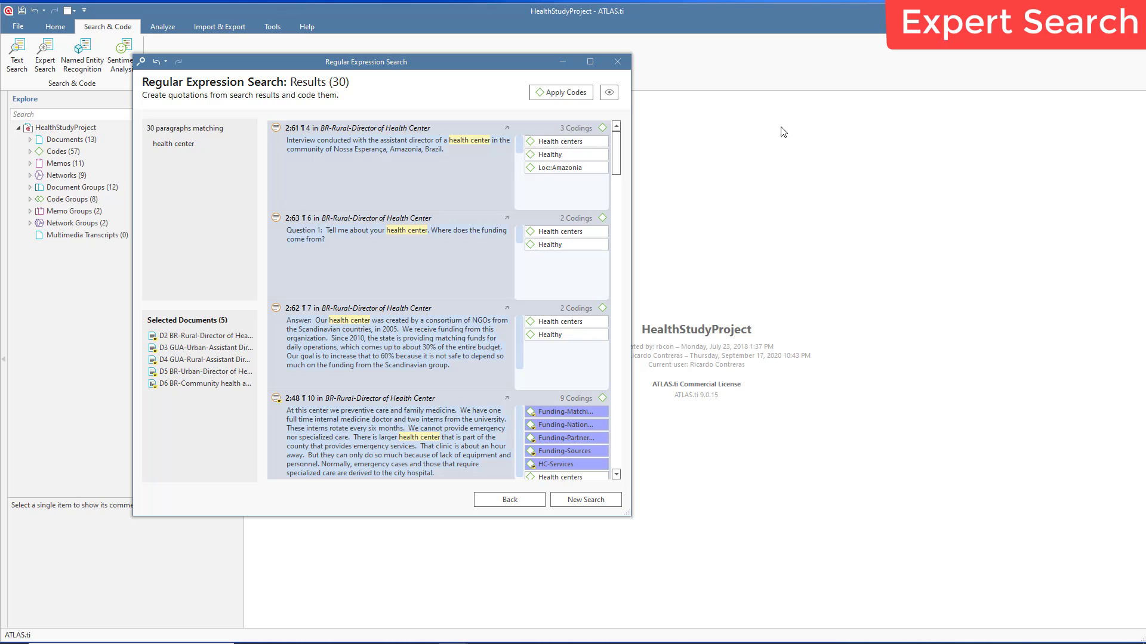
pyautogui.click(619, 61)
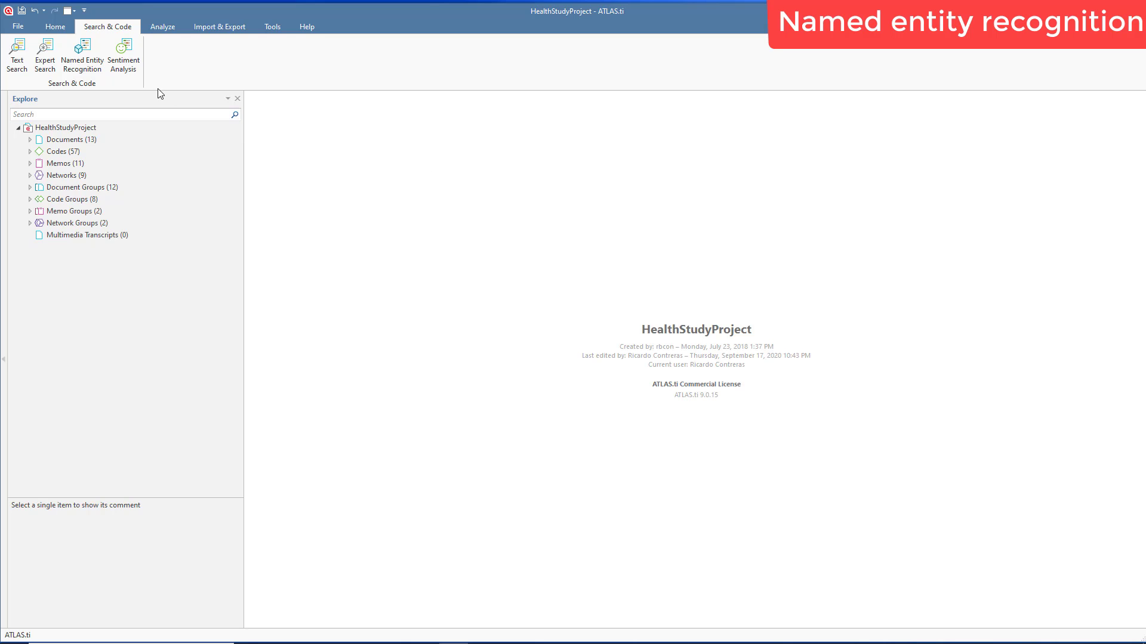
# - Start a Named Entity Recognition limited to the document groups Site-GUA and Site-BR~ and continue to the query definition
pyautogui.click(81, 51)
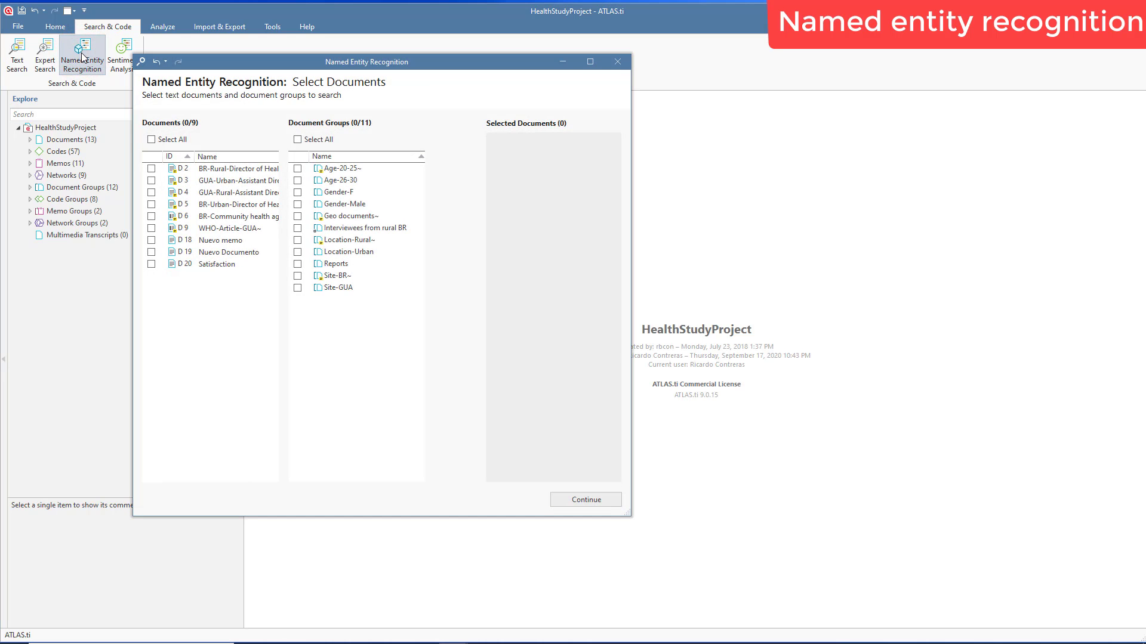
pyautogui.click(298, 287)
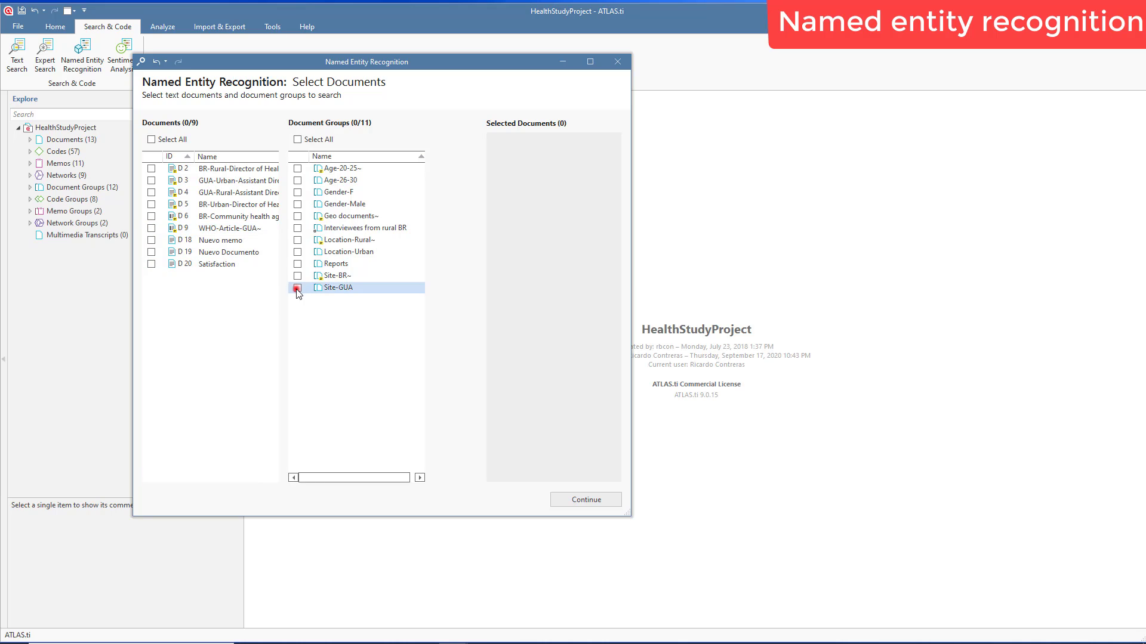
pyautogui.click(297, 276)
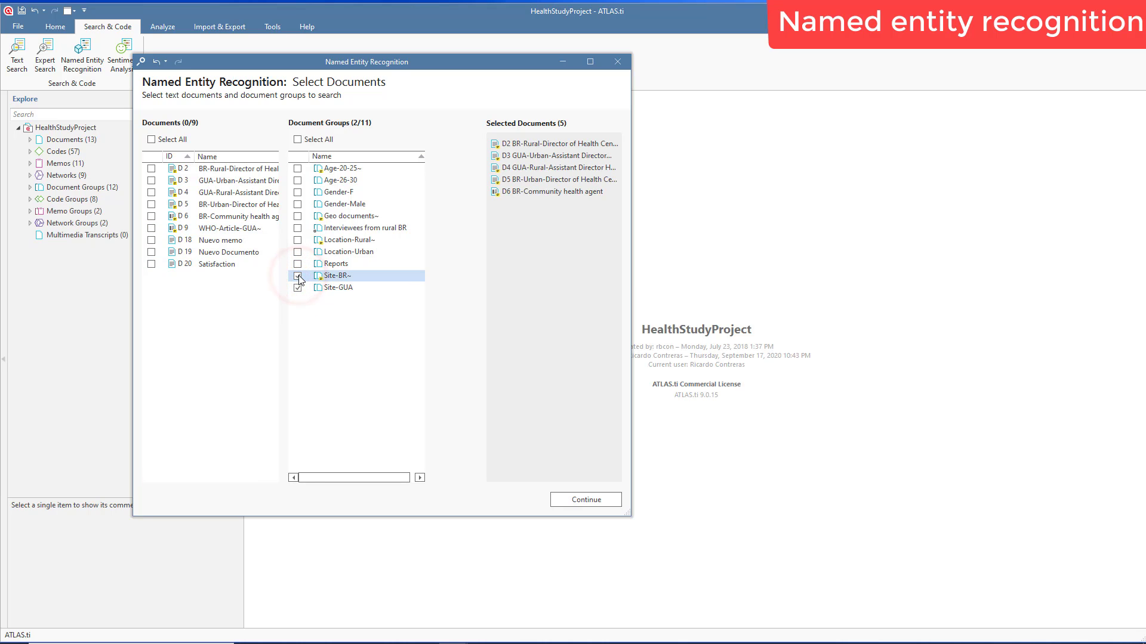
pyautogui.click(579, 501)
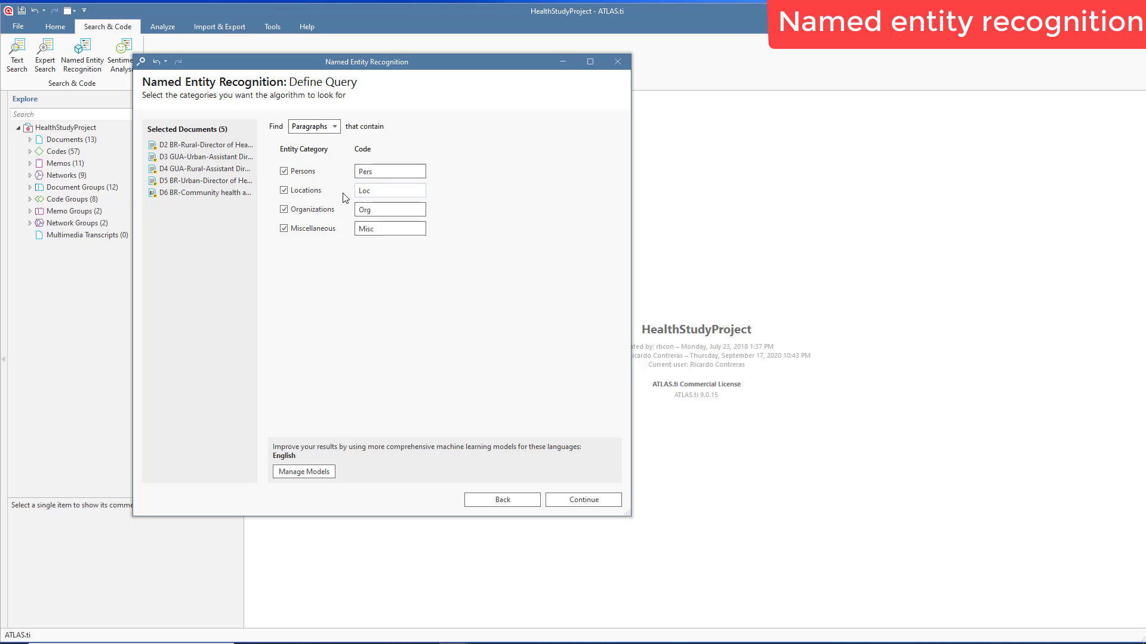
# - Examine the code names proposed for the Persons, Locations, Organizations and Miscellaneous entity categories
pyautogui.moveTo(378, 192)
pyautogui.mouseDown()
pyautogui.moveTo(358, 191)
pyautogui.moveTo(370, 210)
pyautogui.mouseUp()
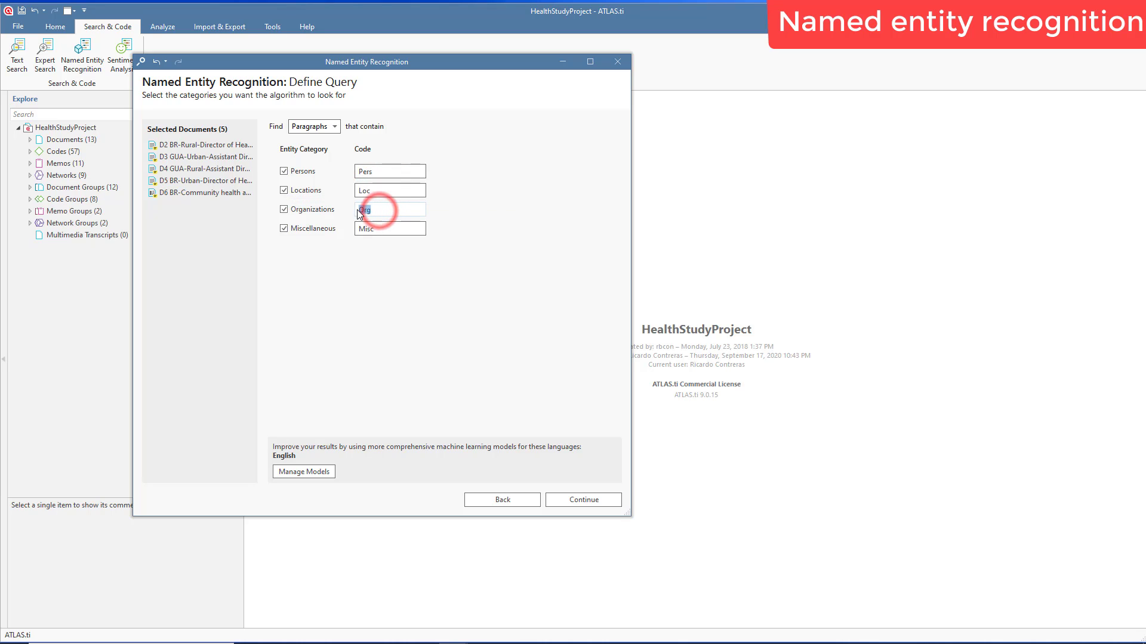
pyautogui.doubleClick(385, 228)
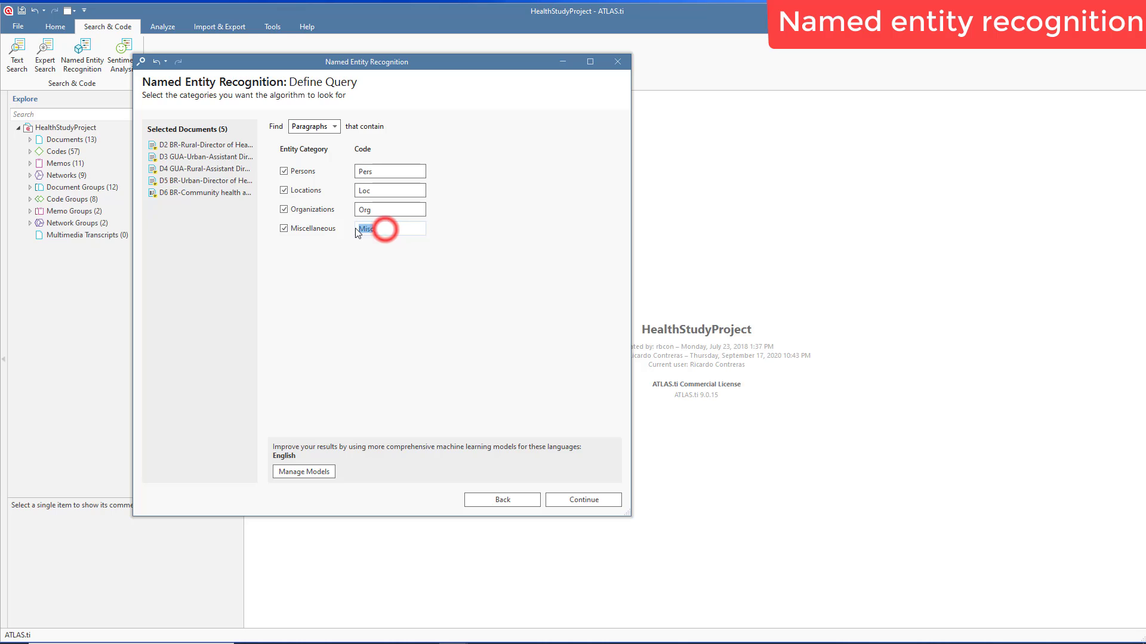
pyautogui.click(377, 170)
pyautogui.doubleClick(377, 170)
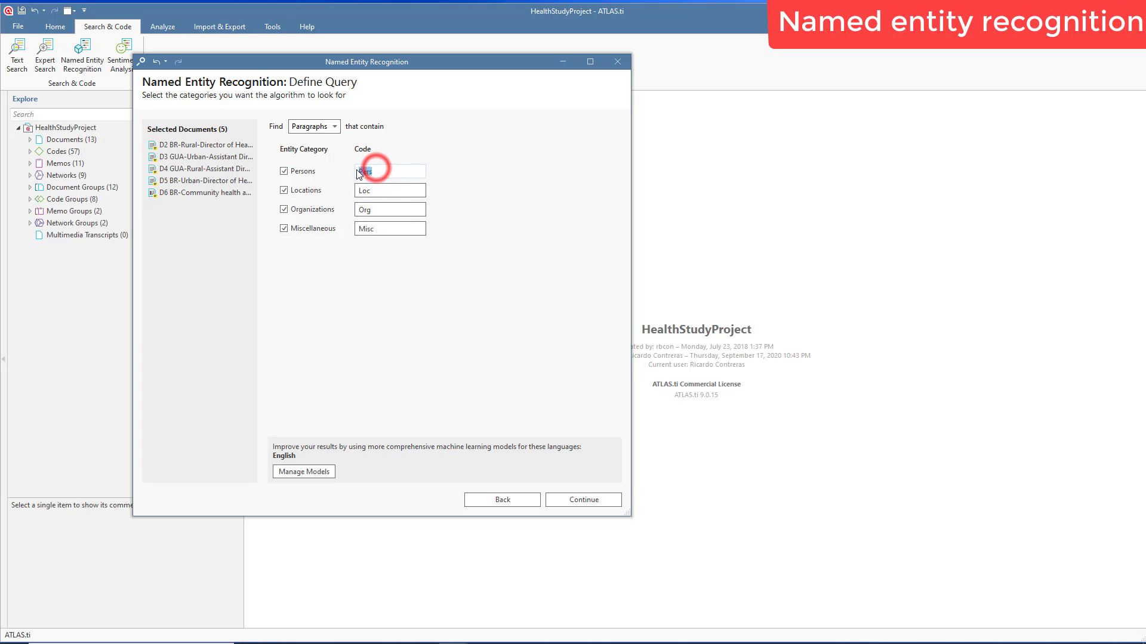
pyautogui.click(379, 190)
pyautogui.doubleClick(379, 190)
pyautogui.doubleClick(375, 210)
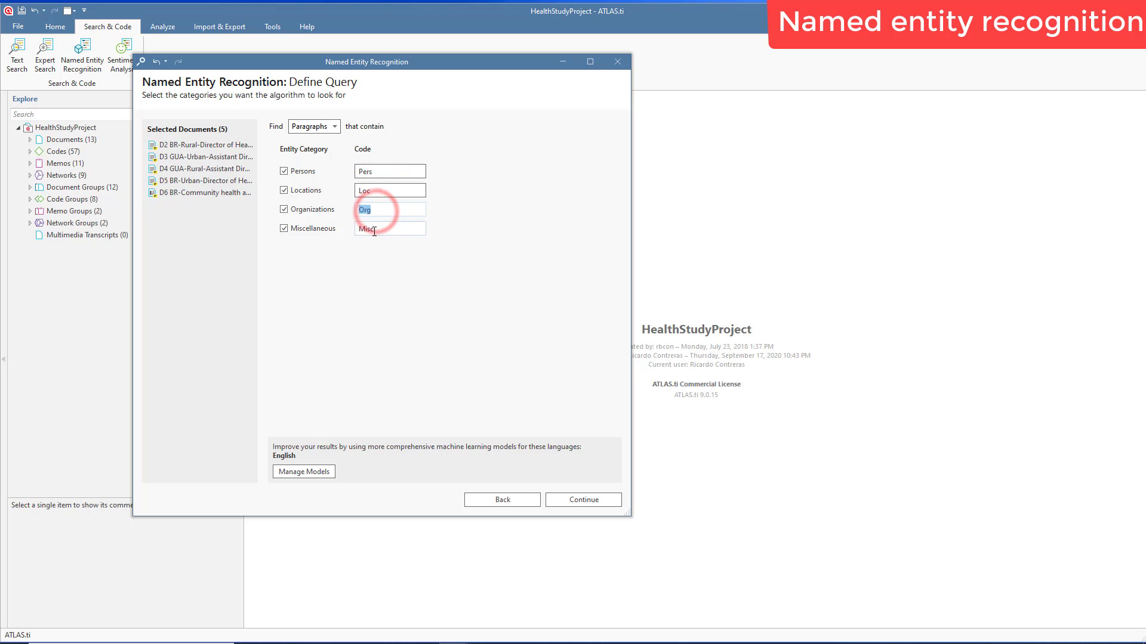
pyautogui.doubleClick(376, 229)
# - Change the code name for the Persons category to "Persons" and run the entity search
pyautogui.click(386, 170)
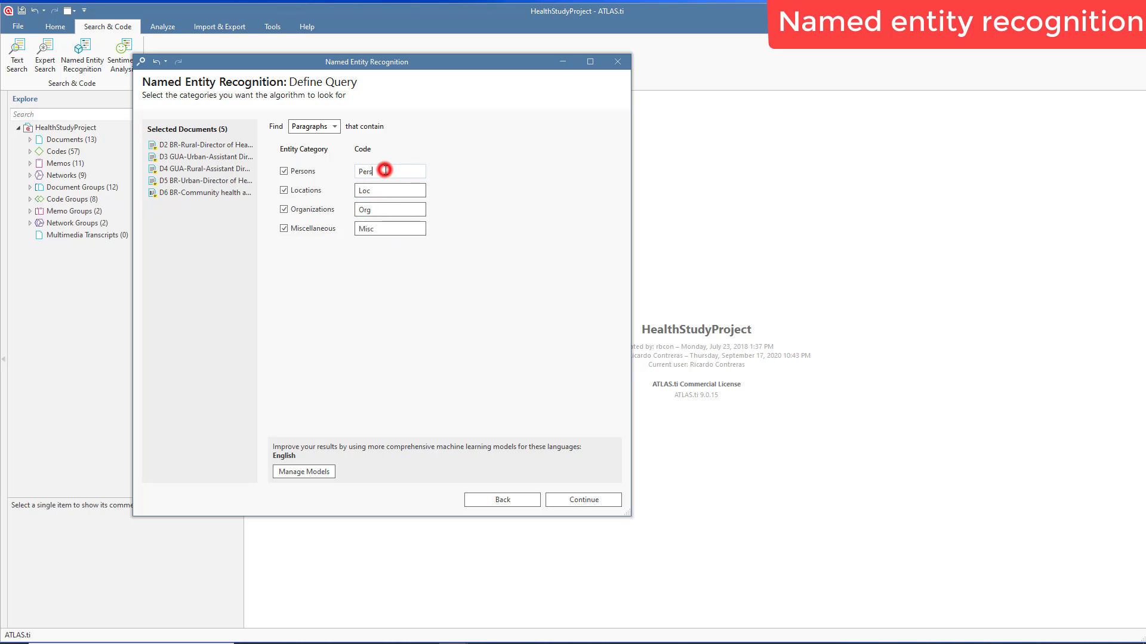
pyautogui.write('ons')
pyautogui.click(582, 501)
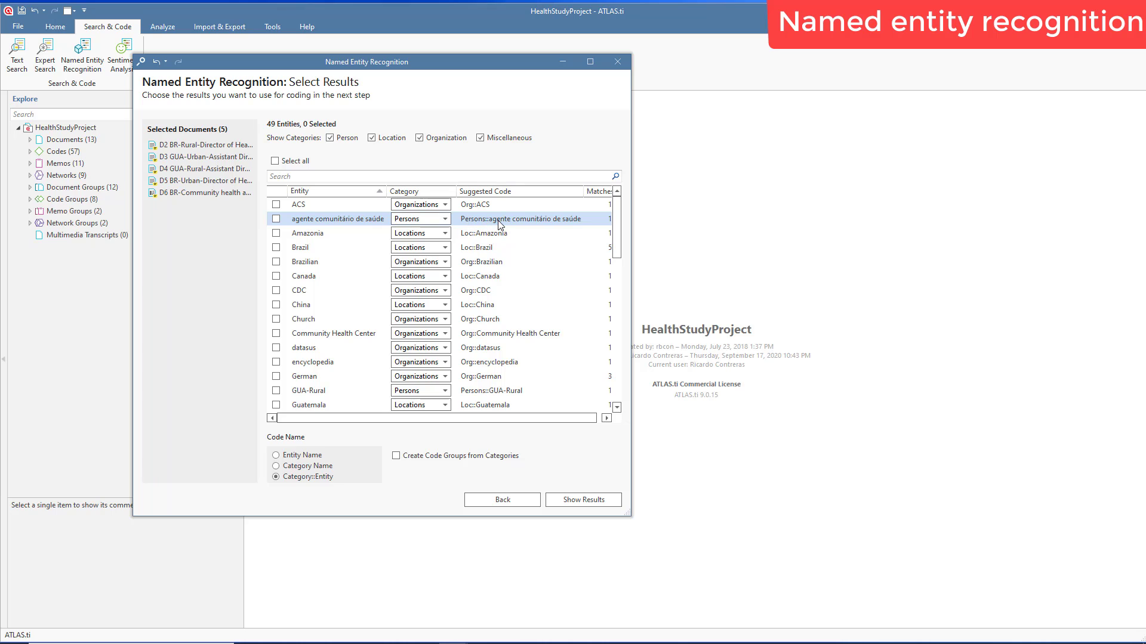
# - Choose the entities agente comunitário de saúde, Amazonia, Brazil and Canada for coding
pyautogui.click(276, 220)
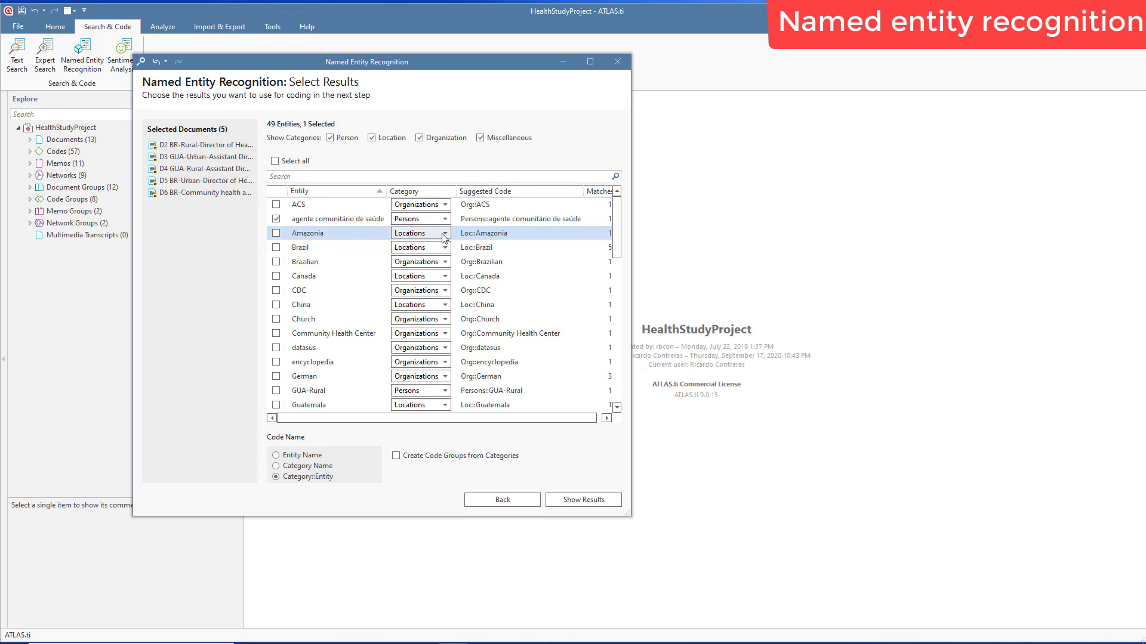
pyautogui.click(276, 233)
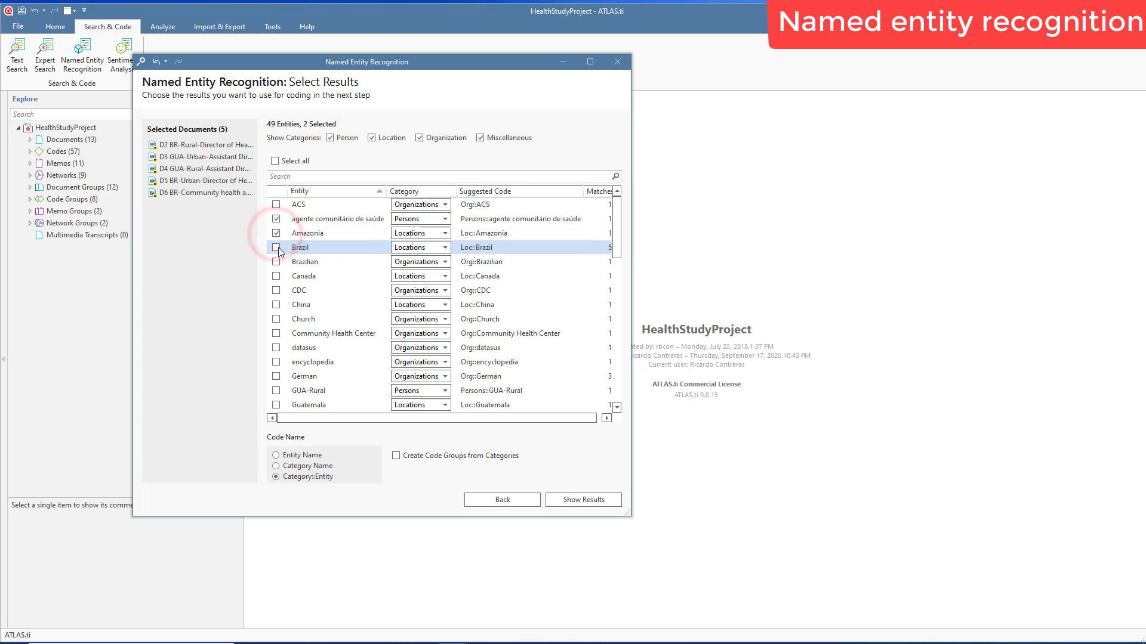
pyautogui.click(276, 247)
pyautogui.click(276, 276)
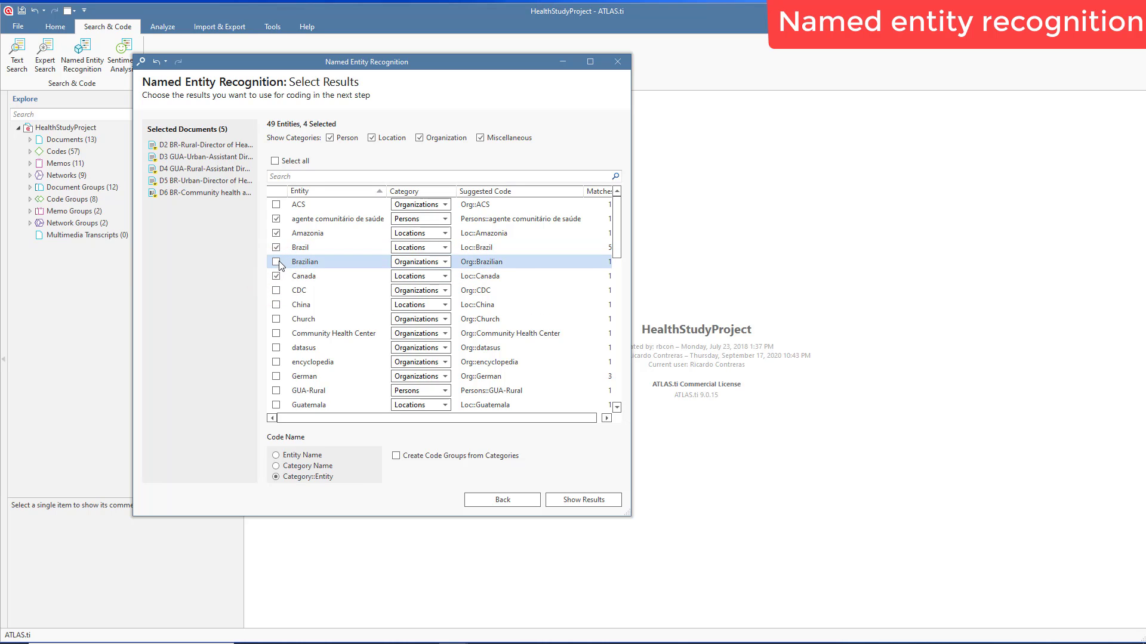
# - Reassign the entity Brazilian to the Miscellaneous category and leave it unselected for coding
pyautogui.click(404, 263)
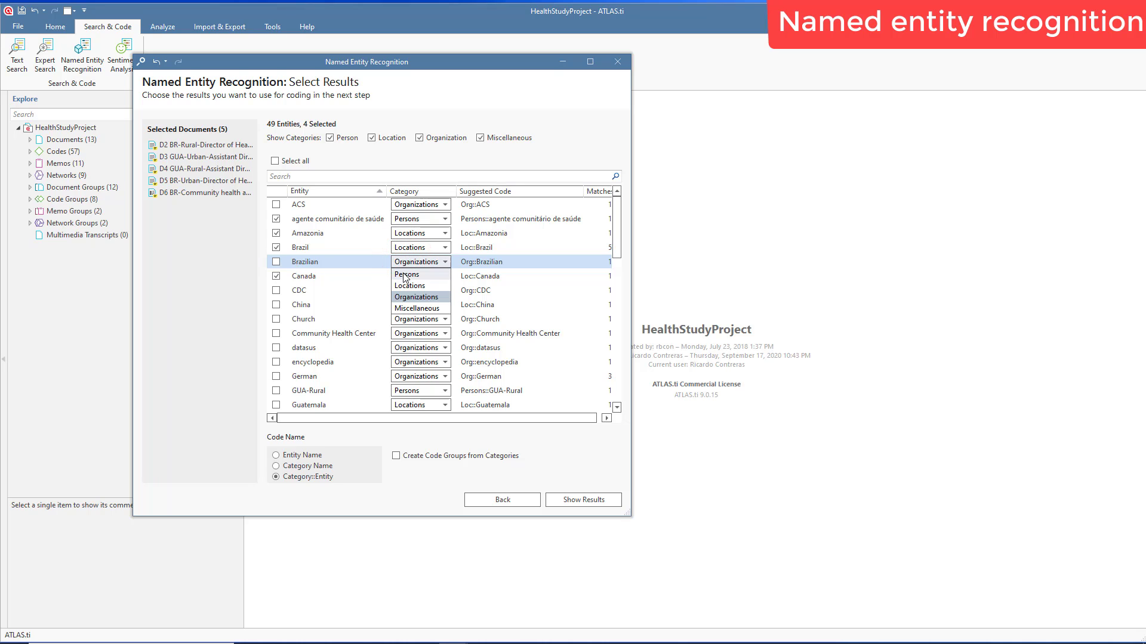
pyautogui.click(411, 308)
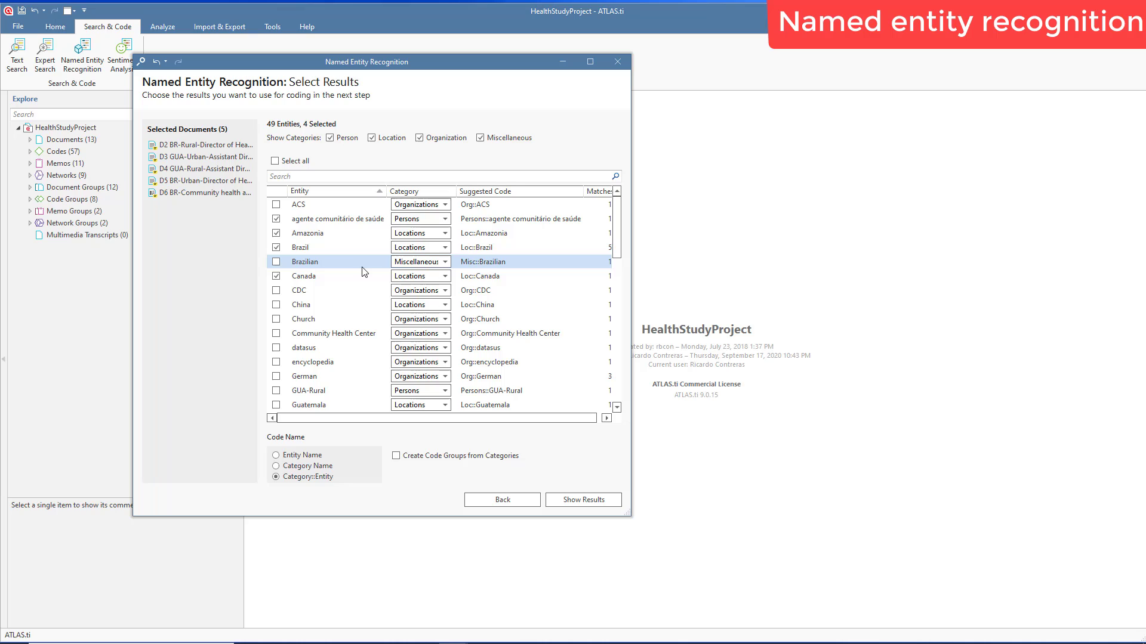
pyautogui.click(277, 262)
pyautogui.click(276, 263)
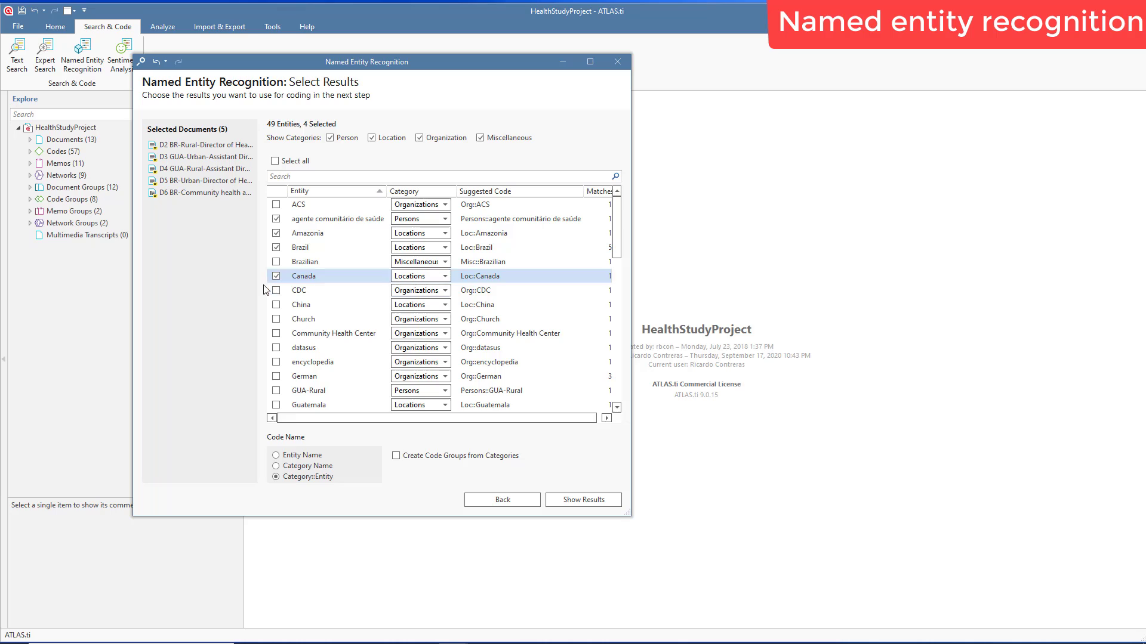
# - Add the entities CDC and China to the selection and show the results
pyautogui.click(276, 290)
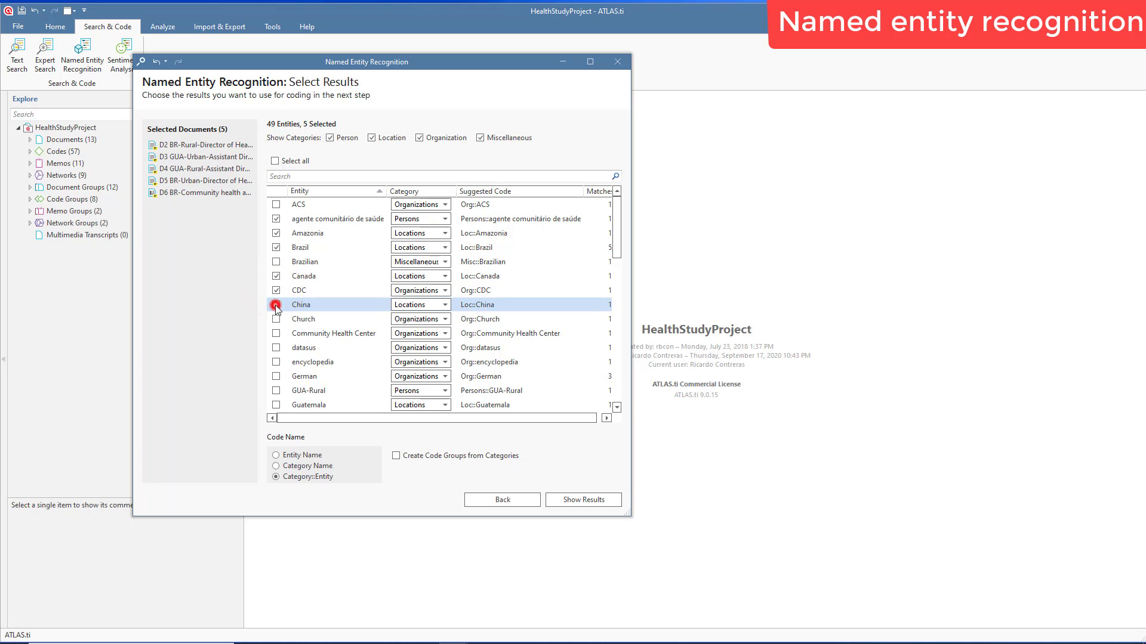
pyautogui.click(277, 305)
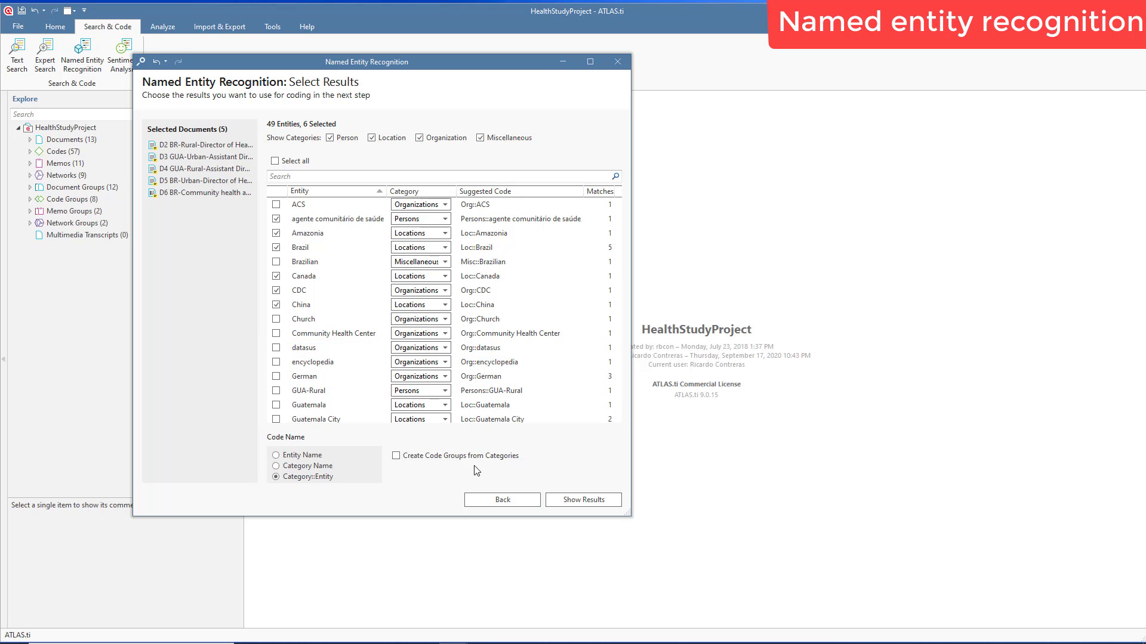
pyautogui.click(580, 502)
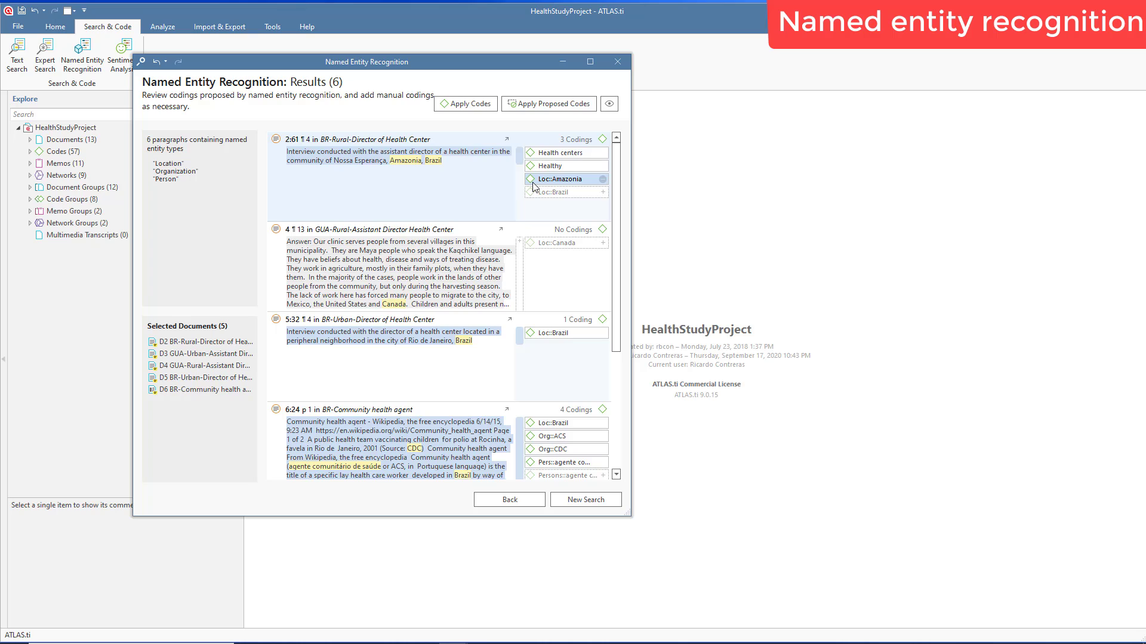
# - Apply the proposed code Loc::Brazil to the results, including quotation 2:61
pyautogui.moveTo(532, 182)
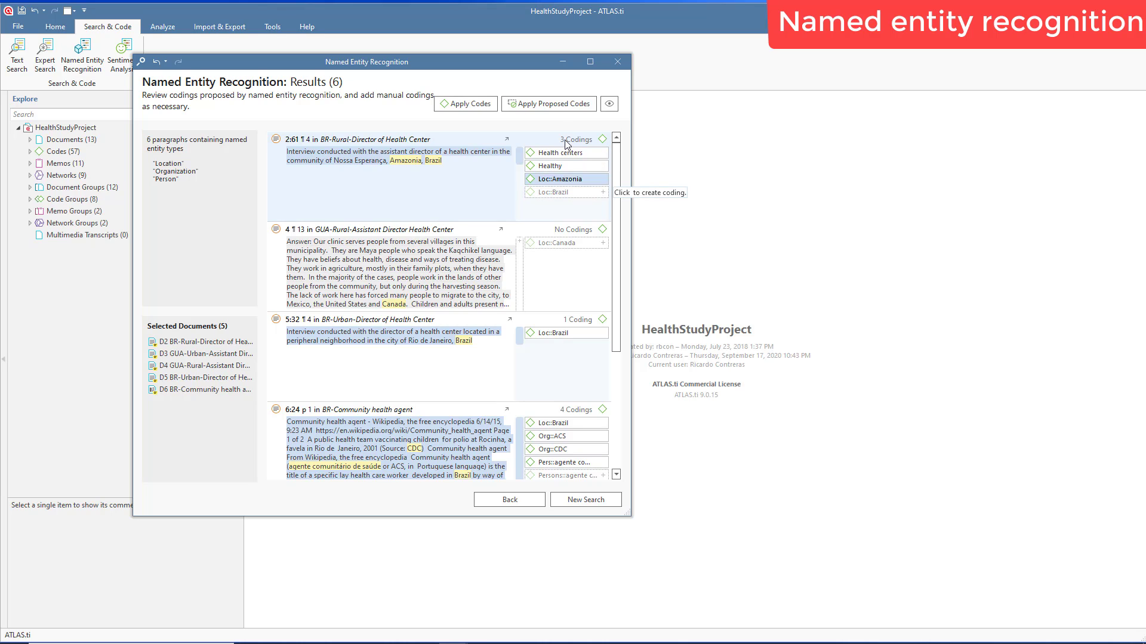
pyautogui.click(556, 105)
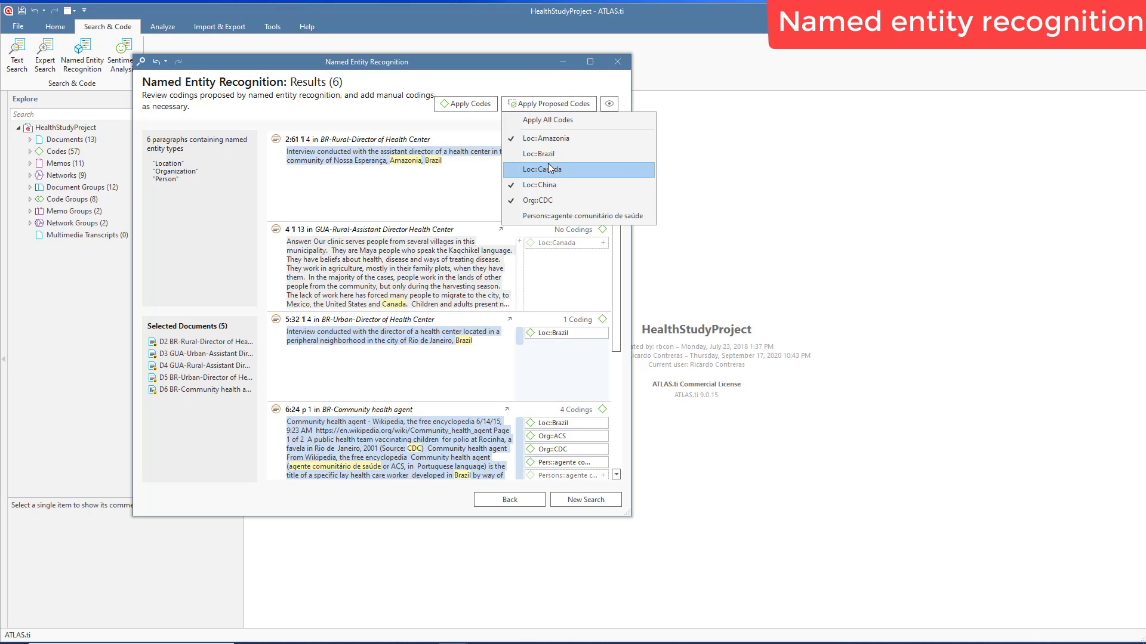
pyautogui.click(517, 155)
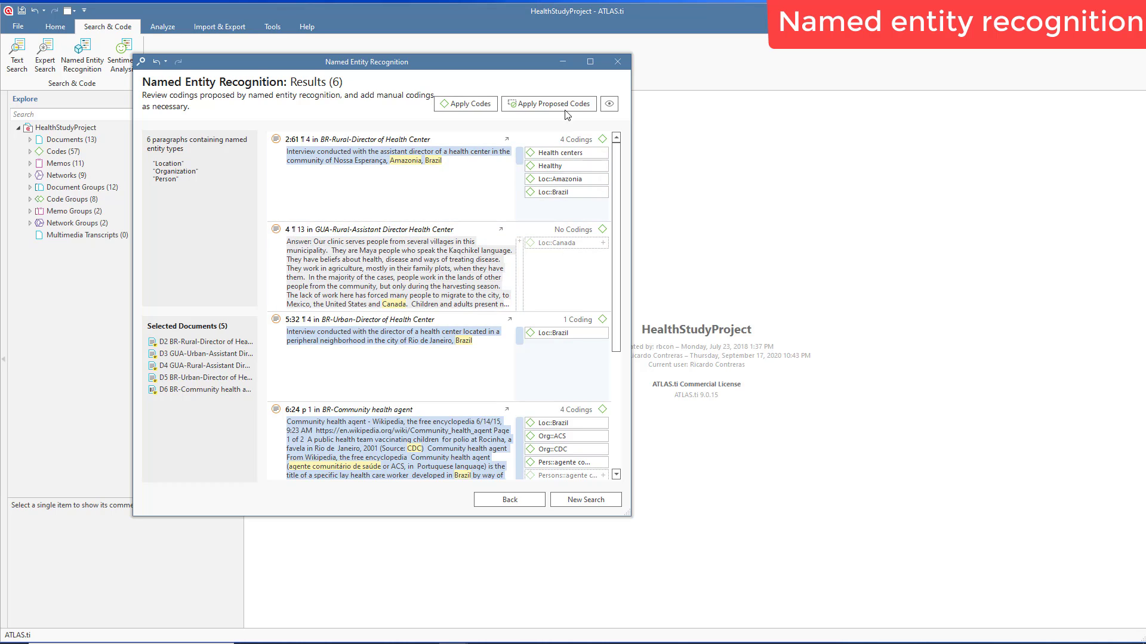
# - Apply the proposed code Loc::Canada to paragraph 13 of the GUA-Rural-Assistant Director Health Center document
pyautogui.click(482, 248)
pyautogui.click(574, 104)
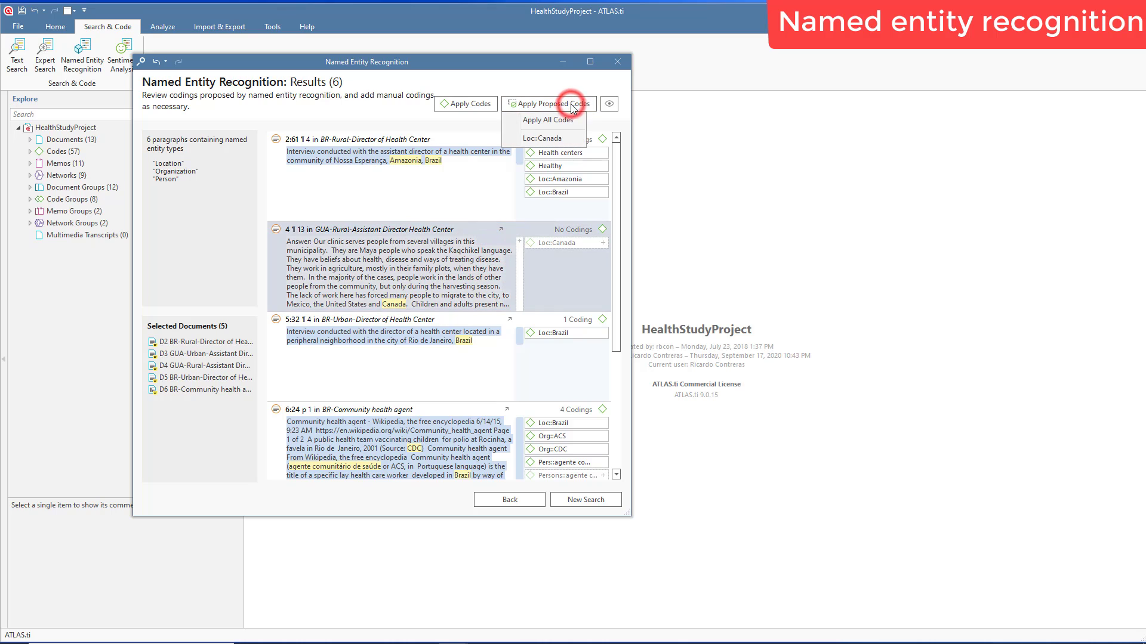
pyautogui.click(544, 141)
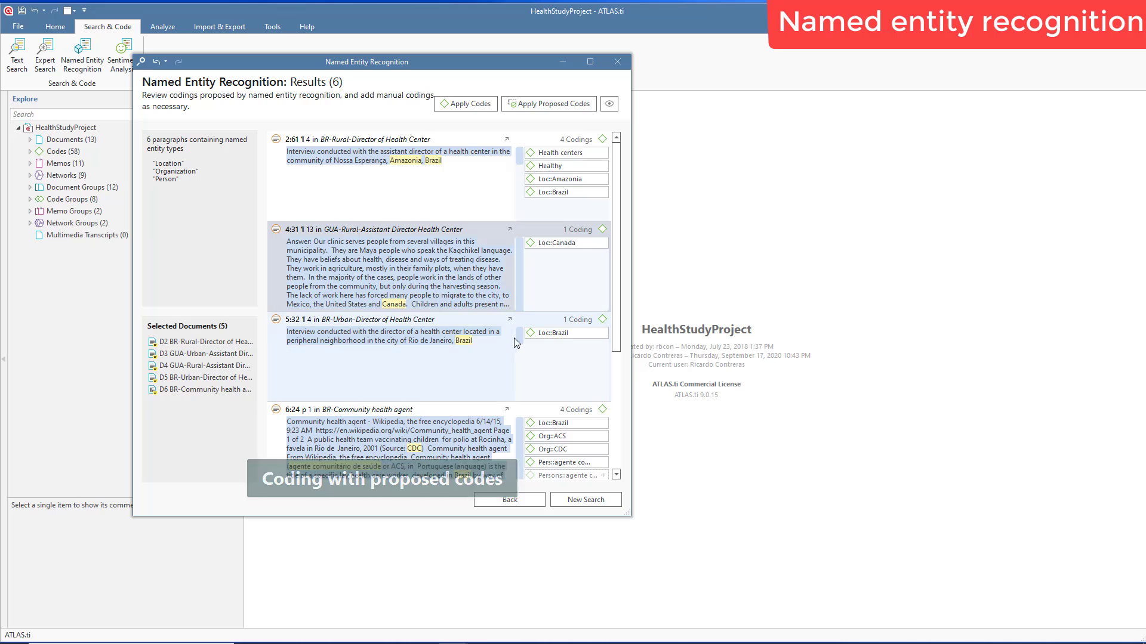
# - Apply the proposed Persons::agente comunitário de saúde code to quotation 6:24, review the remaining results and close the Named Entity Recognition window
pyautogui.moveTo(617, 324); pyautogui.dragTo(617, 387)
pyautogui.click(569, 373)
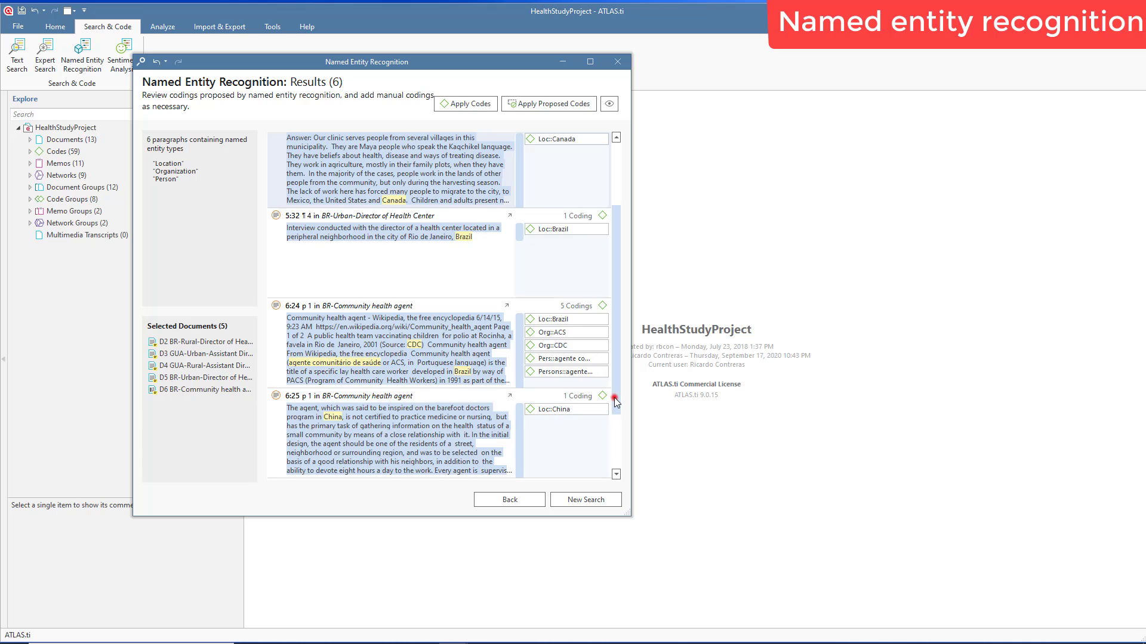
pyautogui.scroll(-3, 608, 398)
pyautogui.scroll(9, 600, 398)
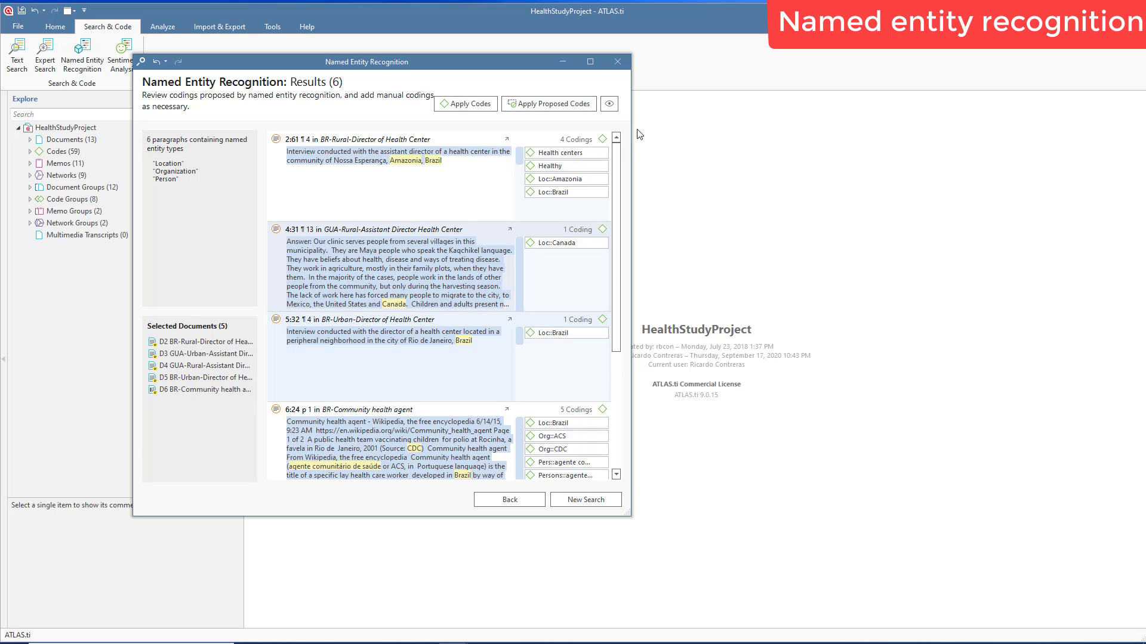
pyautogui.click(618, 62)
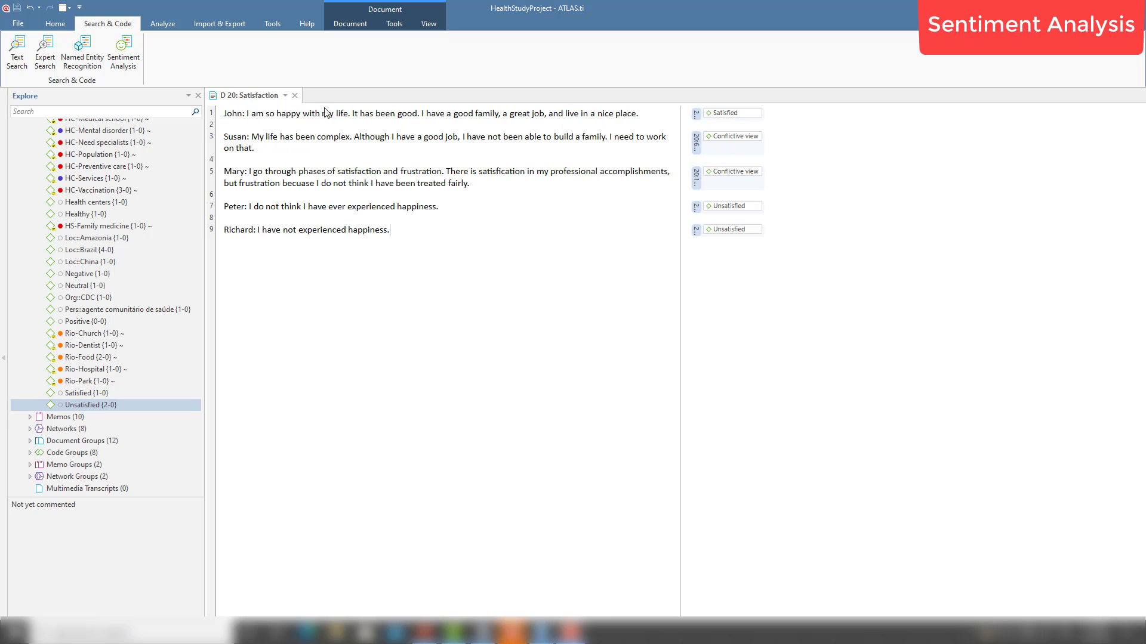
# - Start a Sentiment Analysis of document D 20 Satisfaction and continue to the query definition
pyautogui.moveTo(397, 238); pyautogui.dragTo(224, 112)
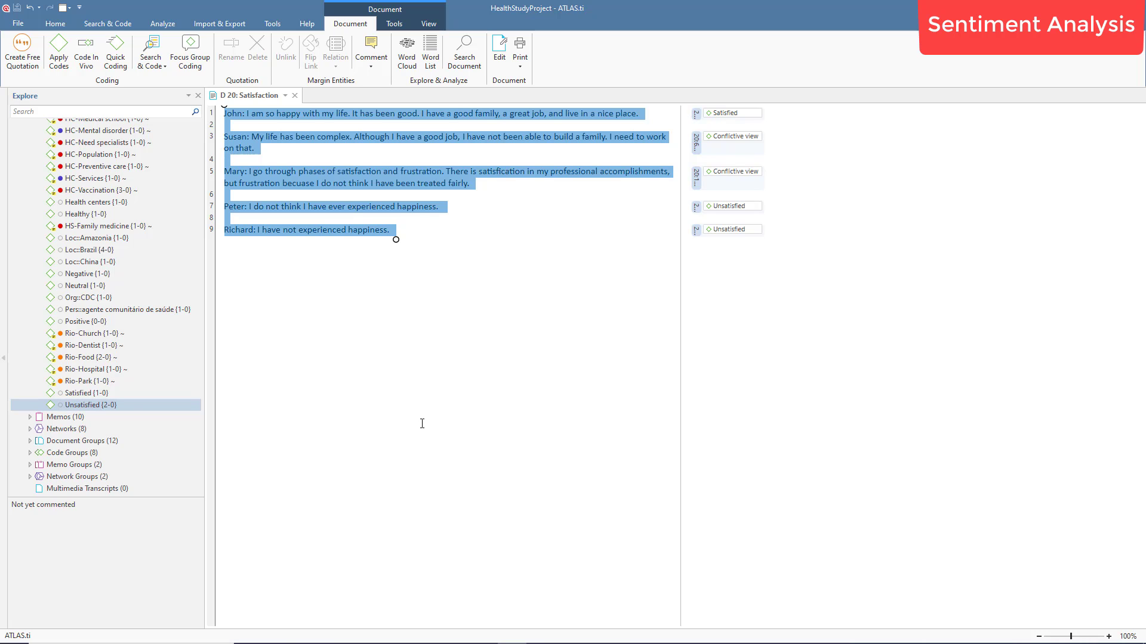
pyautogui.click(478, 429)
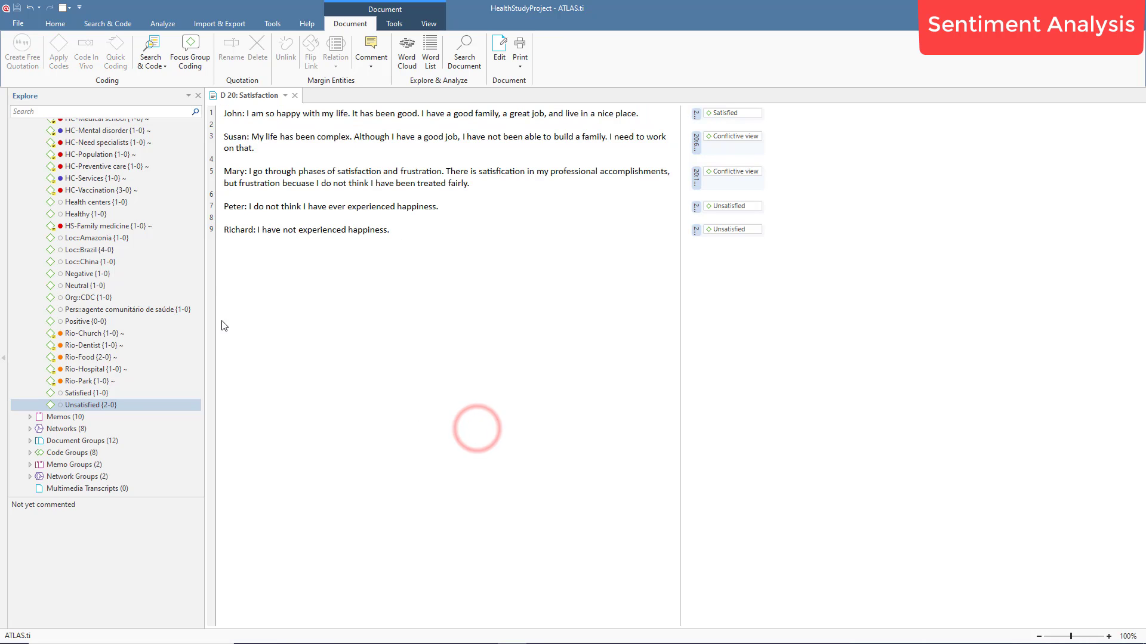
pyautogui.click(109, 25)
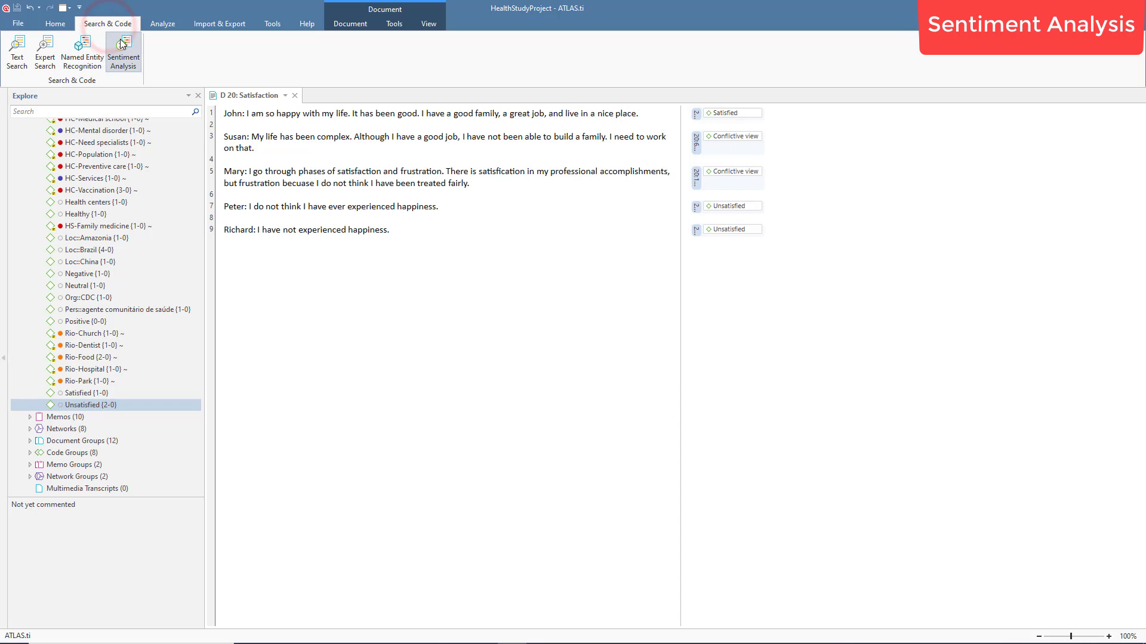
pyautogui.click(123, 45)
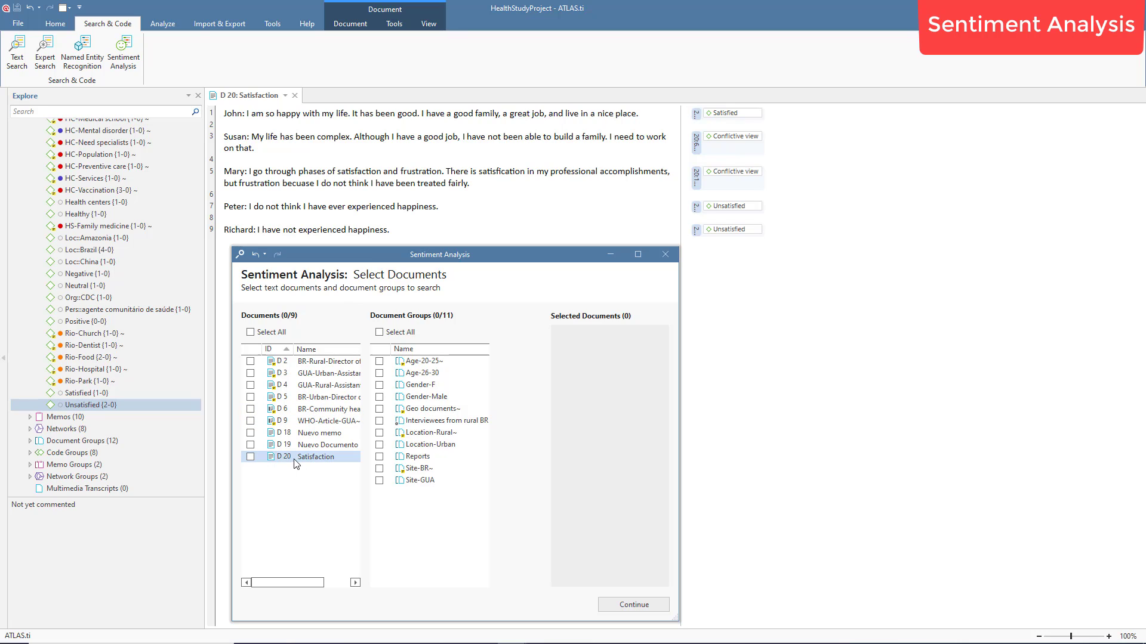
pyautogui.click(251, 458)
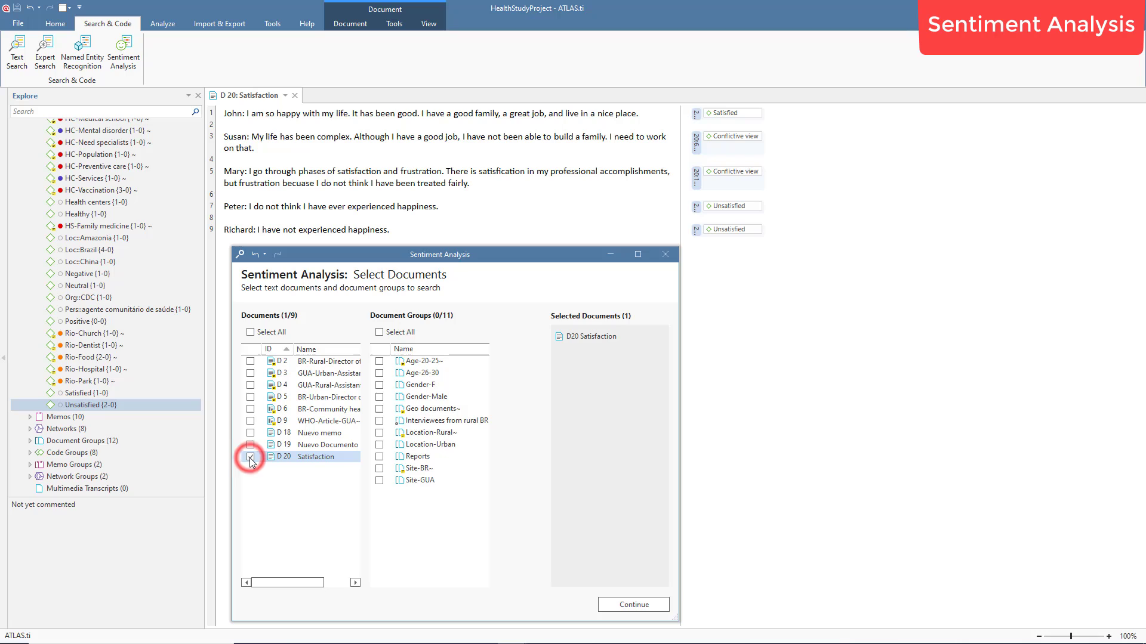
pyautogui.click(633, 605)
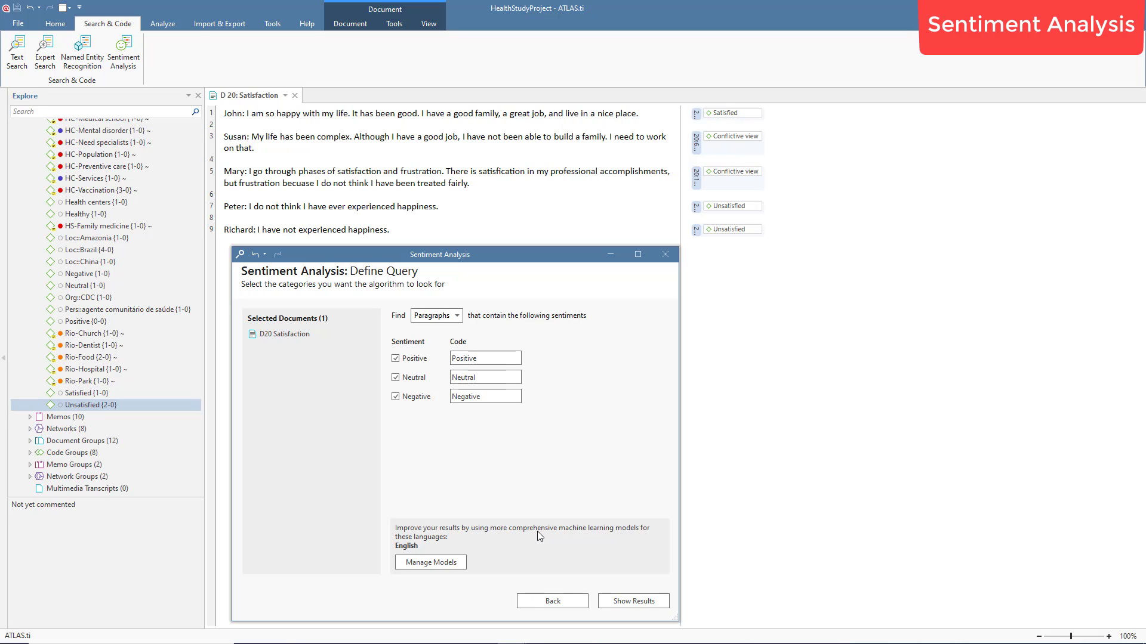
pyautogui.click(395, 377)
pyautogui.click(395, 397)
pyautogui.click(395, 377)
pyautogui.click(395, 397)
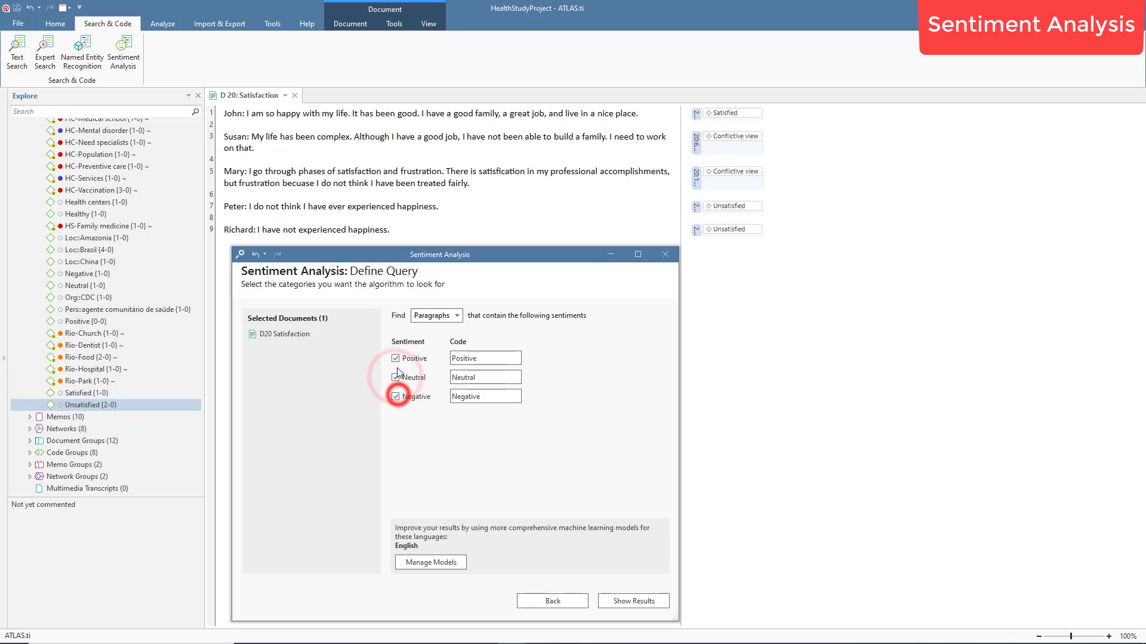
pyautogui.click(395, 359)
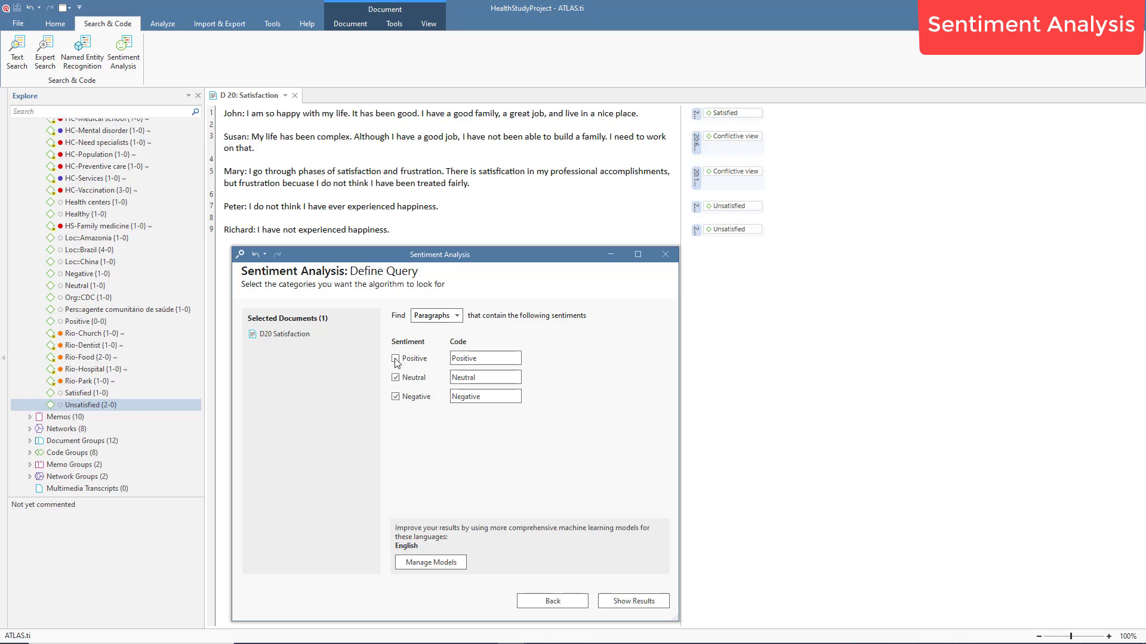
pyautogui.click(395, 359)
# - Re-enter Positive as the code name for the positive sentiment
pyautogui.moveTo(483, 358); pyautogui.dragTo(451, 364)
pyautogui.click(482, 358)
pyautogui.press('BackSpace')
pyautogui.press('BackSpace')
pyautogui.press('BackSpace')
pyautogui.press('BackSpace')
pyautogui.press('BackSpace')
pyautogui.write('+')
pyautogui.press('BackSpace')
pyautogui.write('Positive')
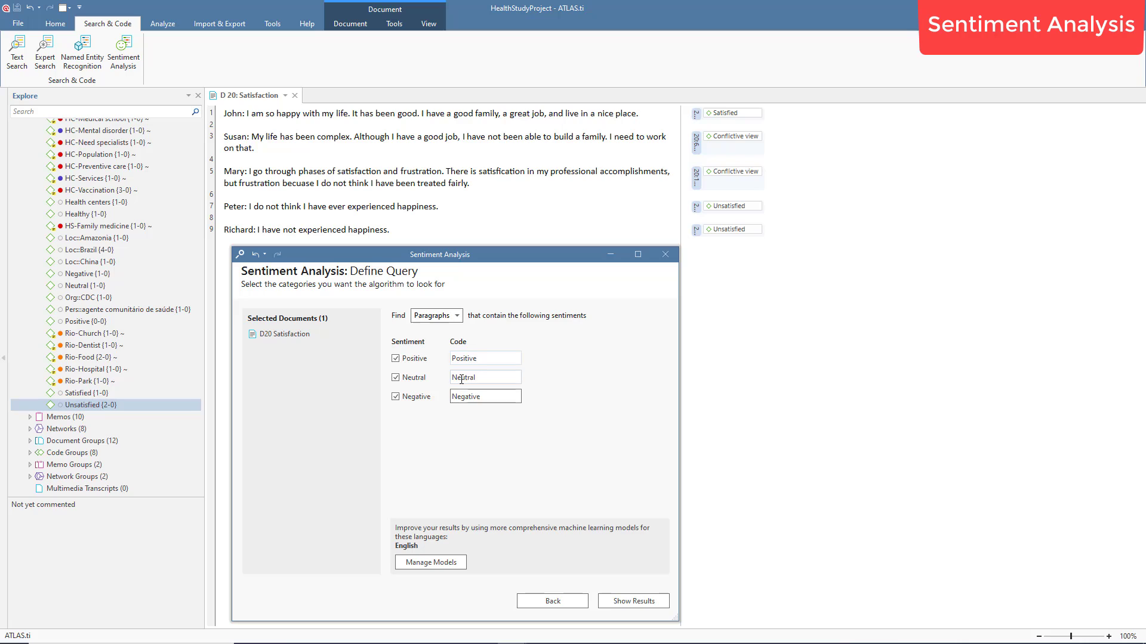
# - Show the paragraph results for the Positive, Neutral and Negative sentiments with their matching code names
pyautogui.doubleClick(481, 377)
pyautogui.click(497, 397)
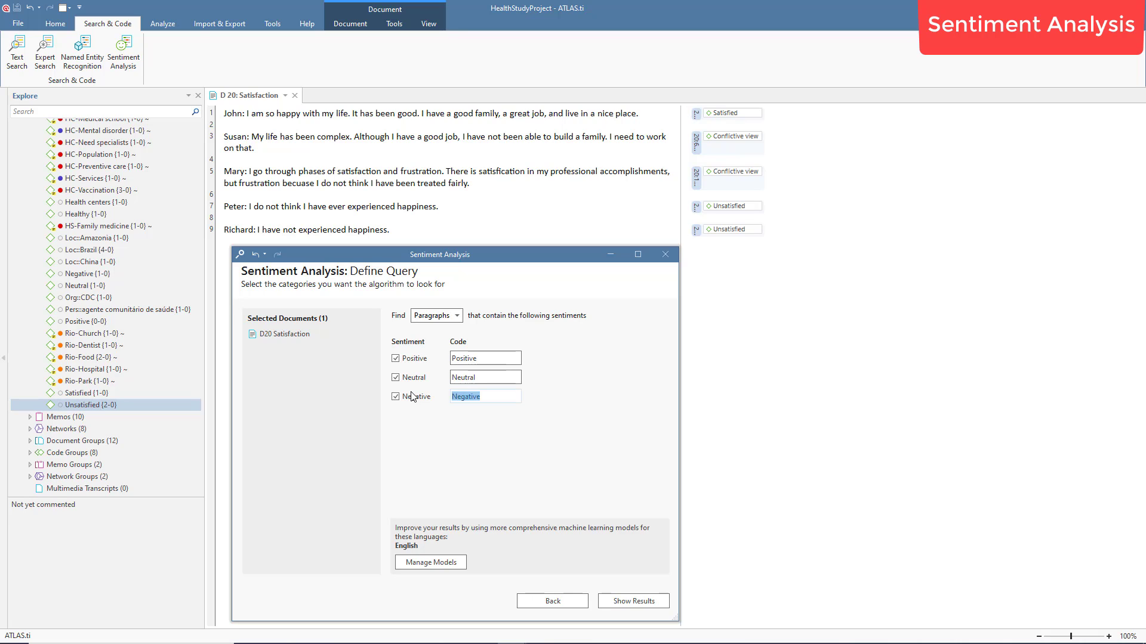
pyautogui.click(463, 467)
pyautogui.click(643, 604)
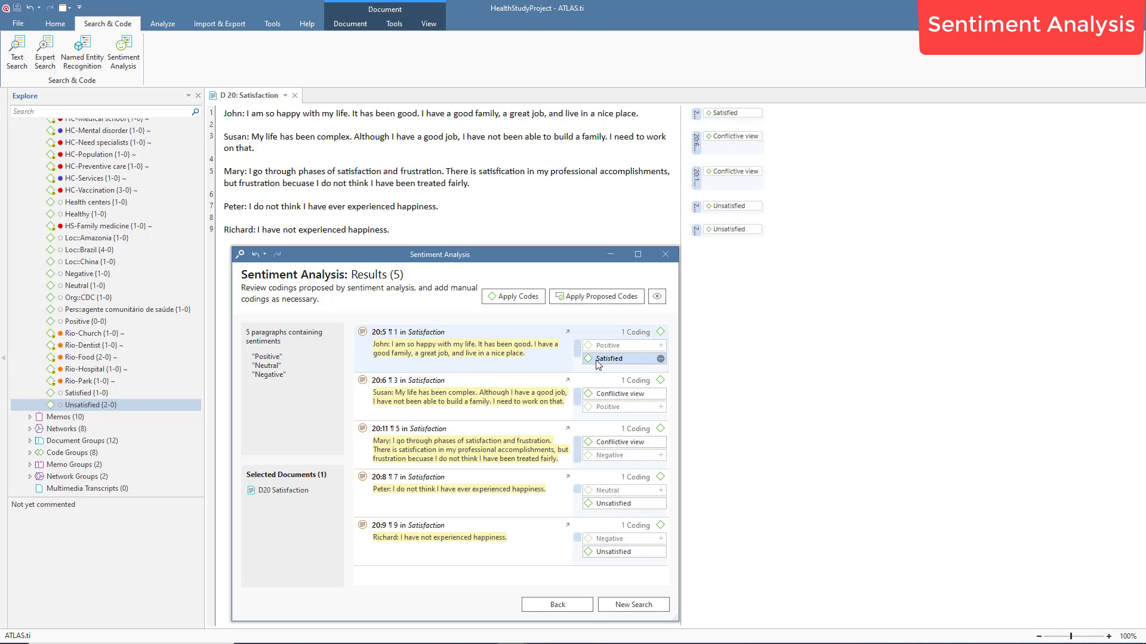
# - Apply the proposed Positive code to quotation 20:5 and the proposed Negative code to quotation 20:9
pyautogui.click(661, 346)
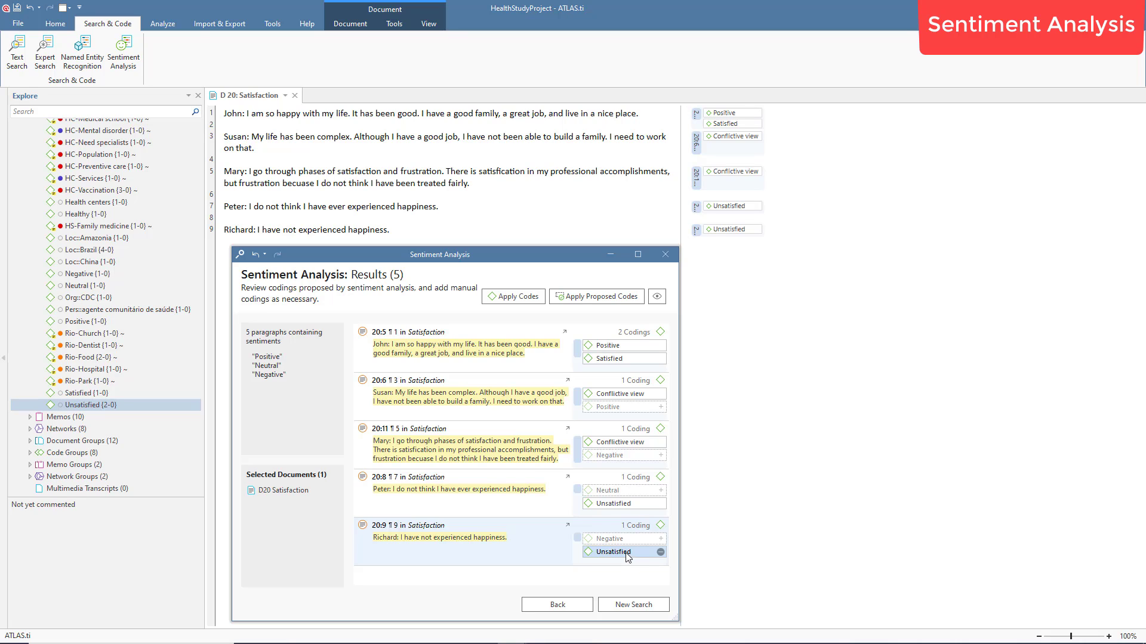
pyautogui.click(660, 539)
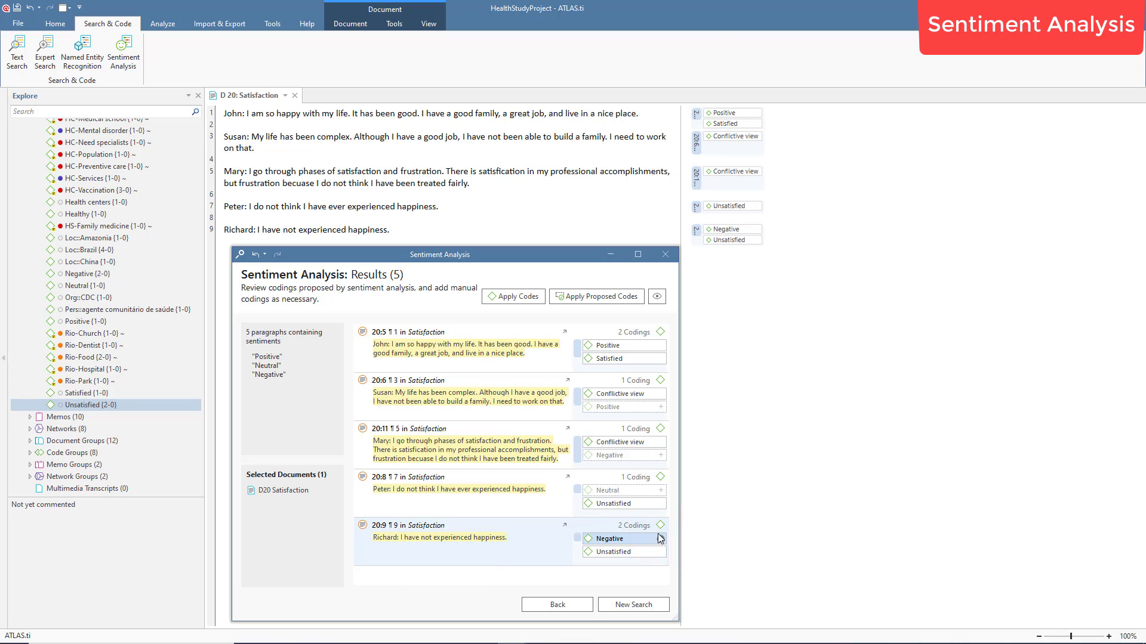
# - Code quotation 20:11 with the existing Neutral code instead of the proposed one and leave the coding dialog
pyautogui.click(576, 452)
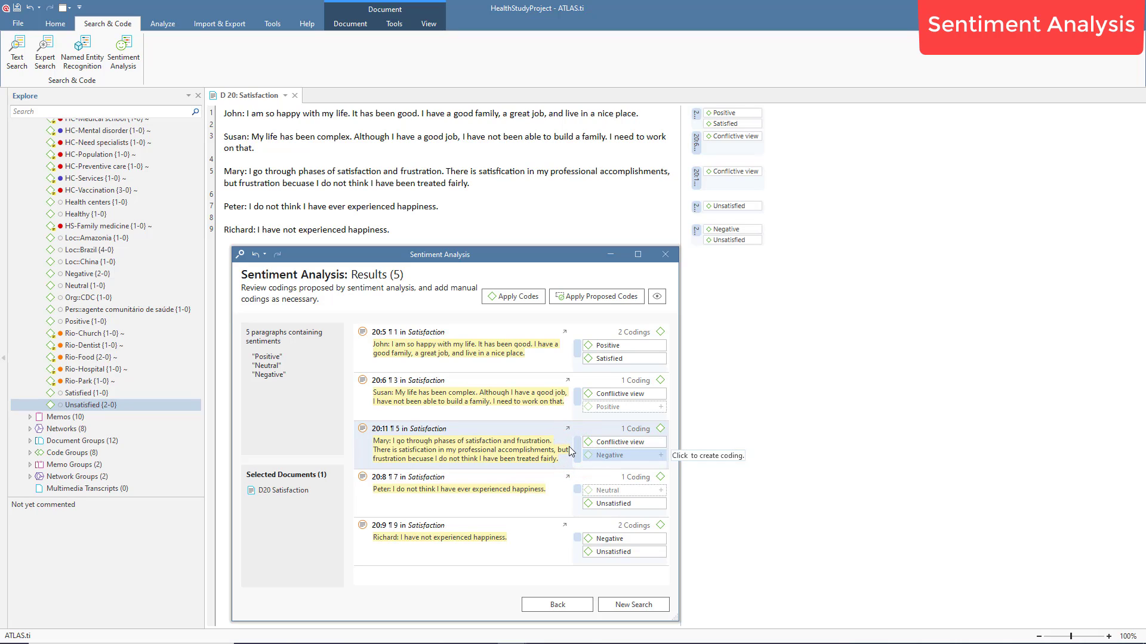
pyautogui.click(521, 304)
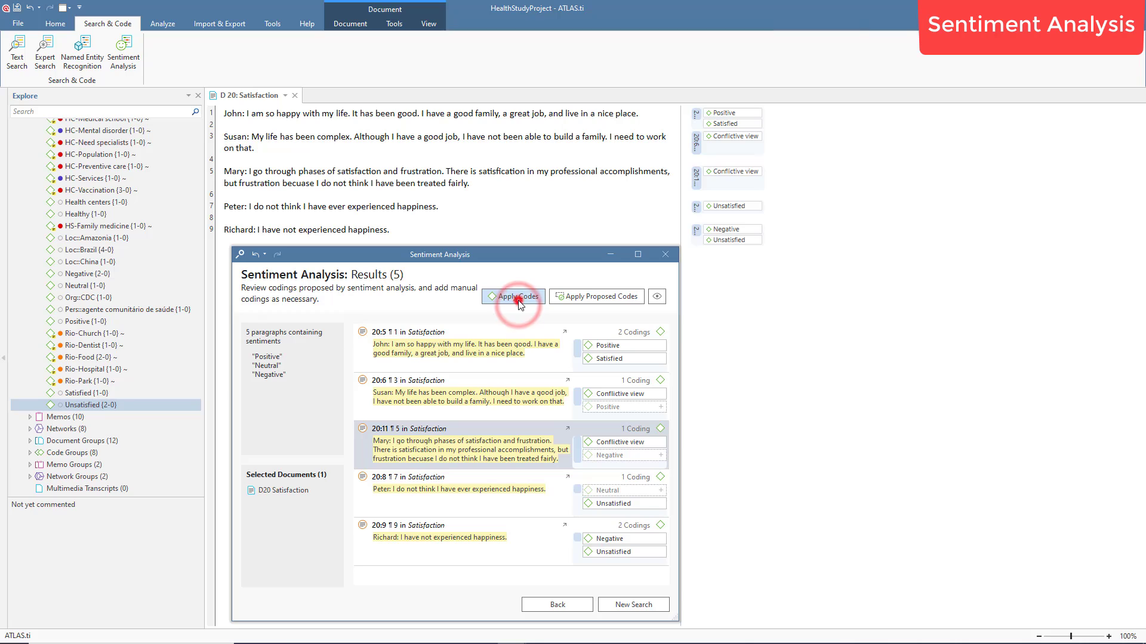
pyautogui.write('N')
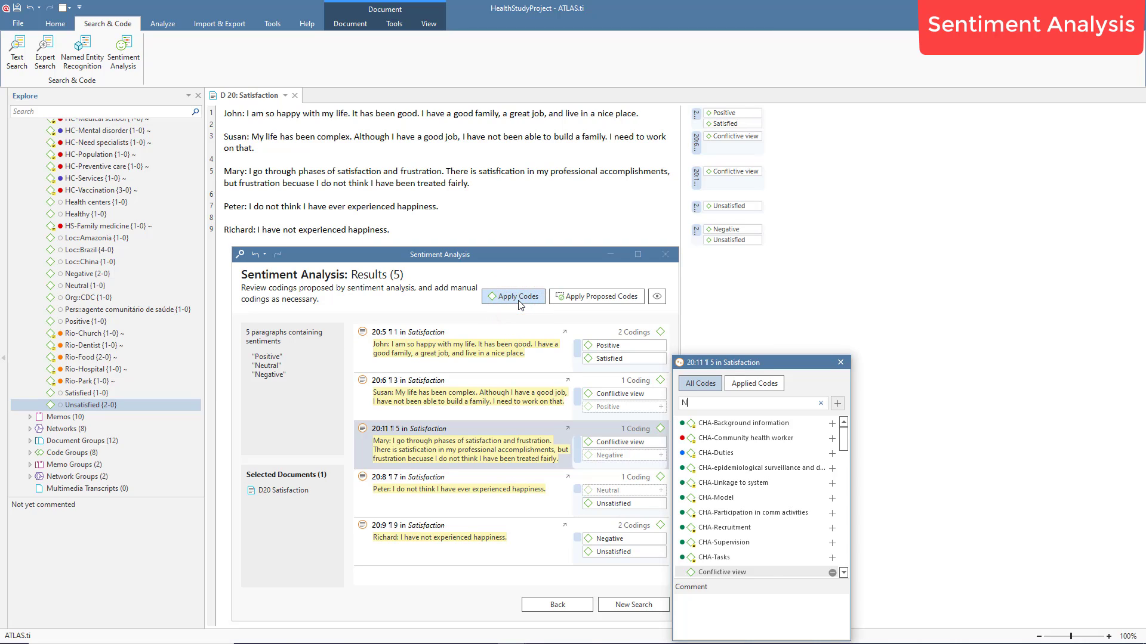
pyautogui.write('eutral')
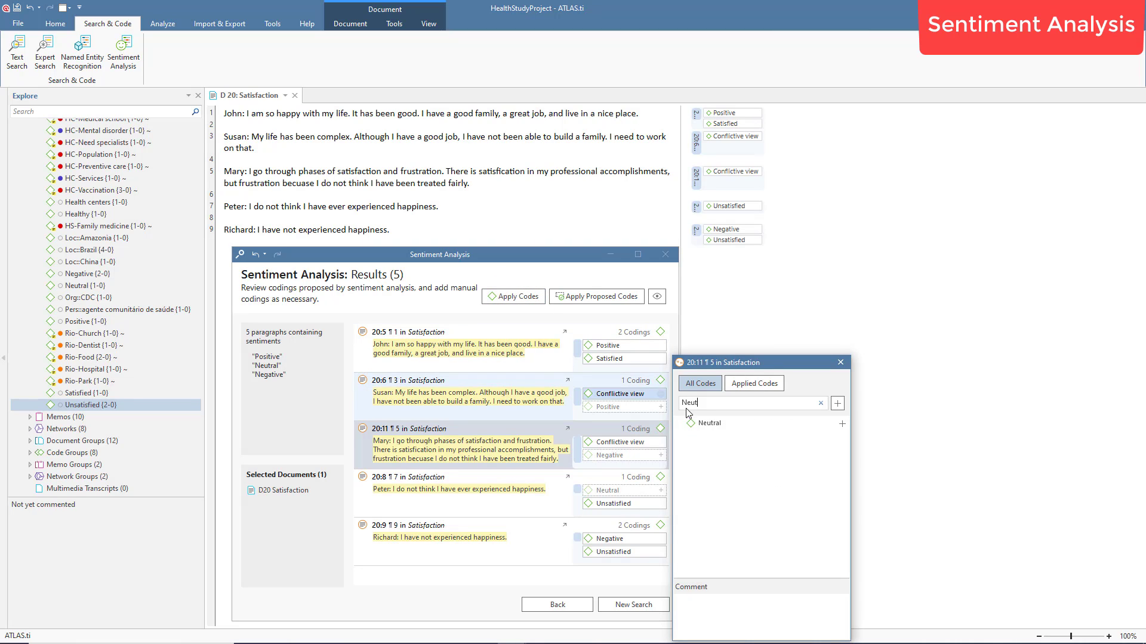
pyautogui.click(706, 422)
pyautogui.click(842, 424)
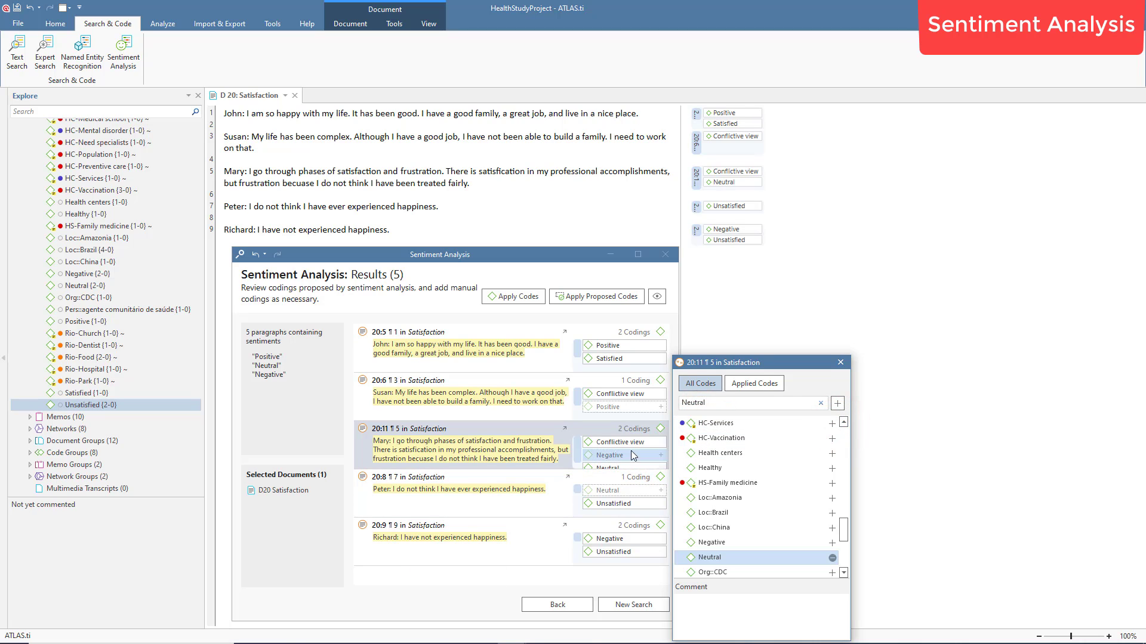
pyautogui.click(770, 322)
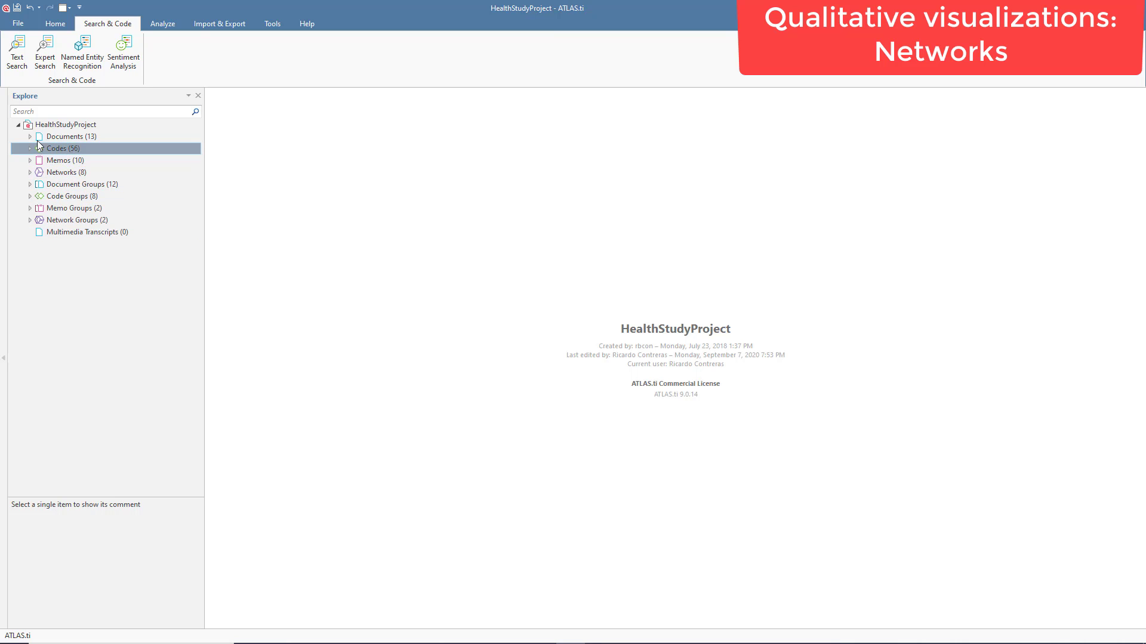
# - Open an ad hoc network for document D 3 GUA-Urban-Assistant Director Health Center and reposition its node on the canvas
pyautogui.click(29, 138)
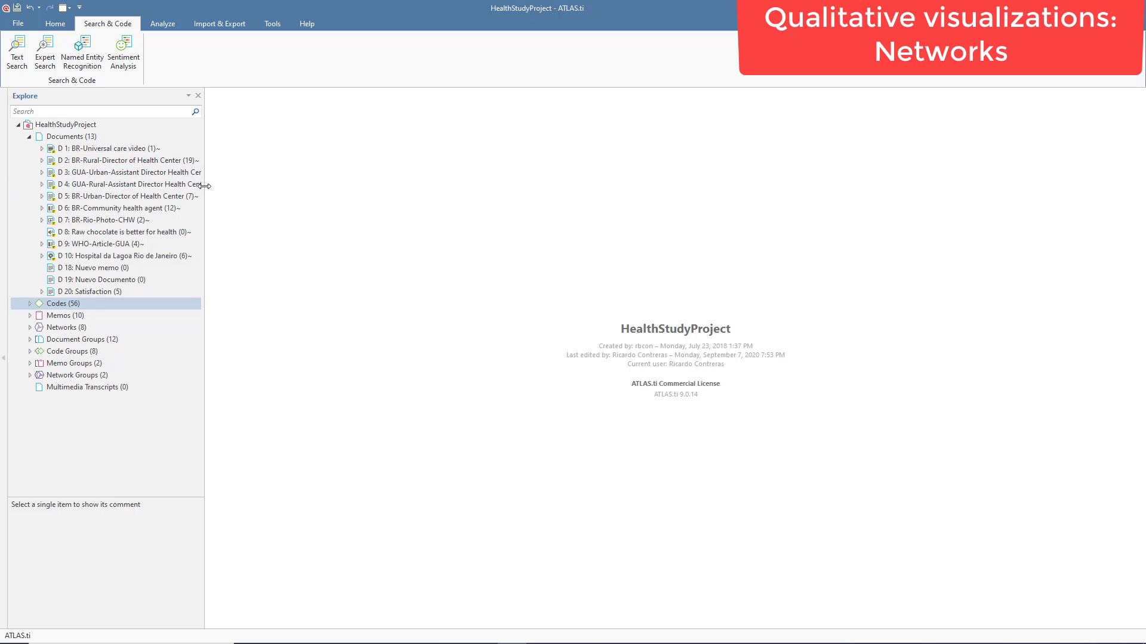
pyautogui.moveTo(205, 186); pyautogui.dragTo(239, 190)
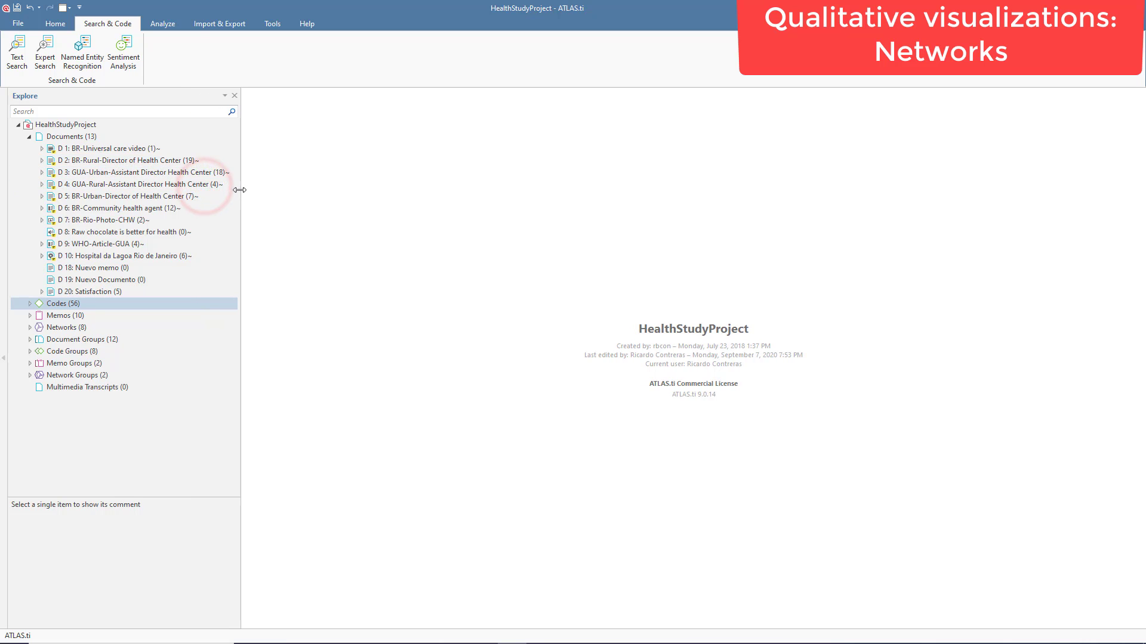
pyautogui.click(175, 175)
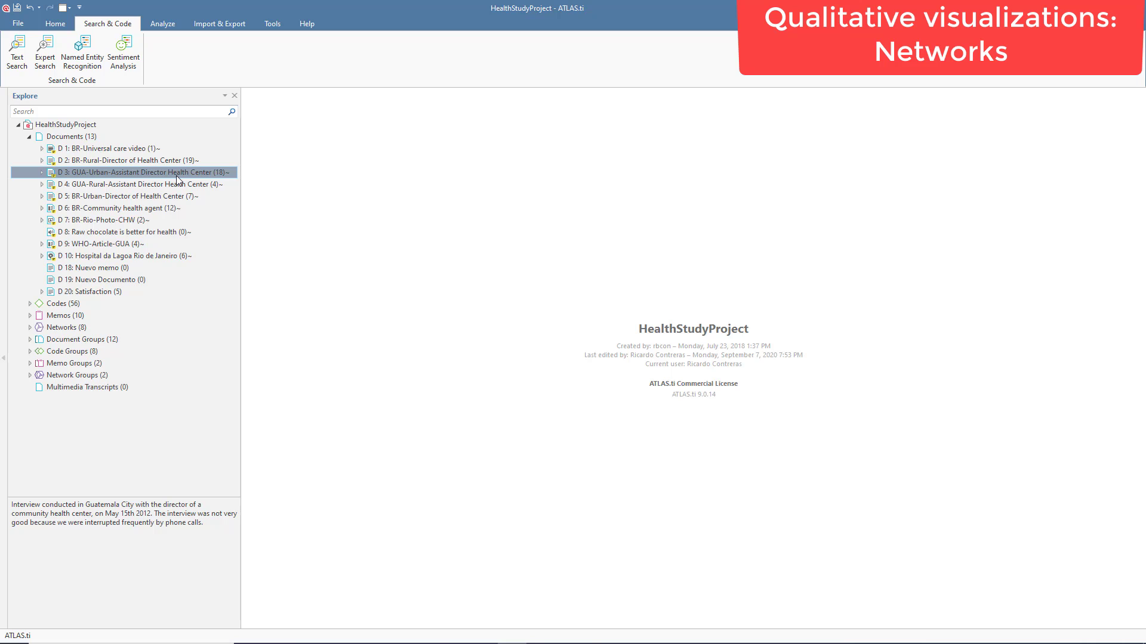
pyautogui.rightClick(177, 175)
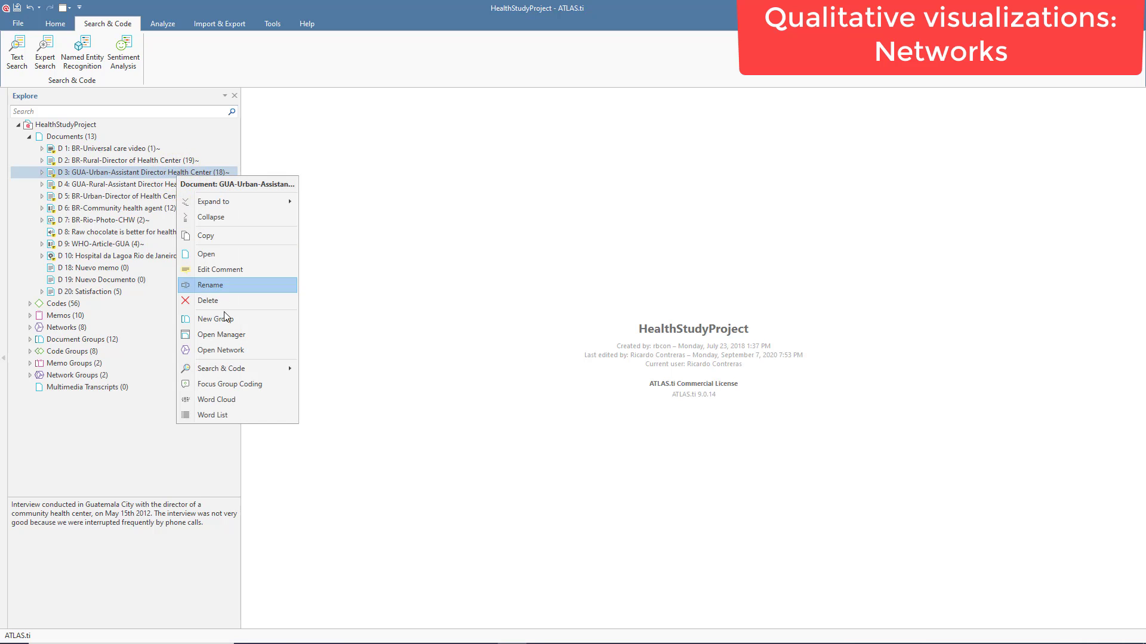
pyautogui.click(225, 346)
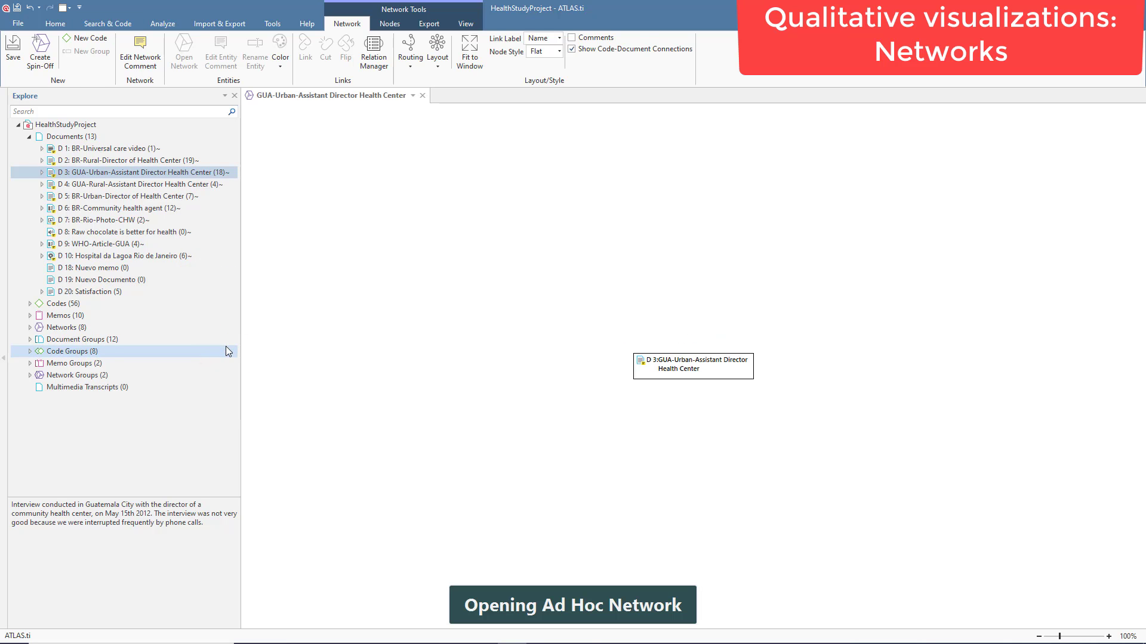
pyautogui.moveTo(667, 366); pyautogui.dragTo(663, 306)
pyautogui.moveTo(614, 305); pyautogui.dragTo(615, 305)
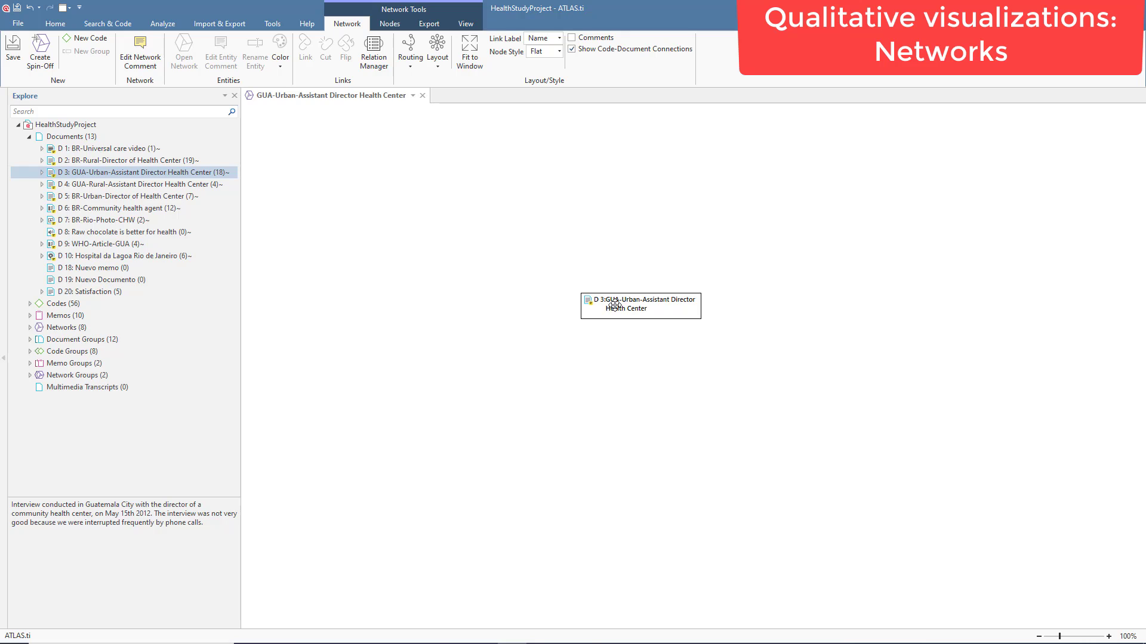
# - Add the neighboring codes of the D 3 document node to the network and apply an automatic layout
pyautogui.rightClick(615, 305)
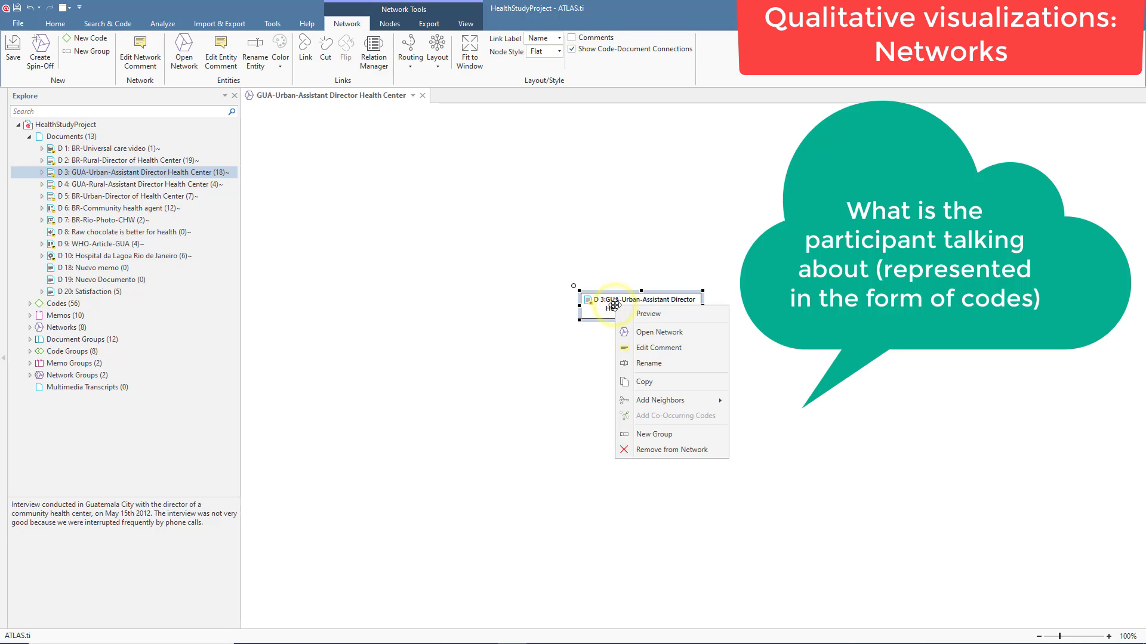
pyautogui.moveTo(653, 400)
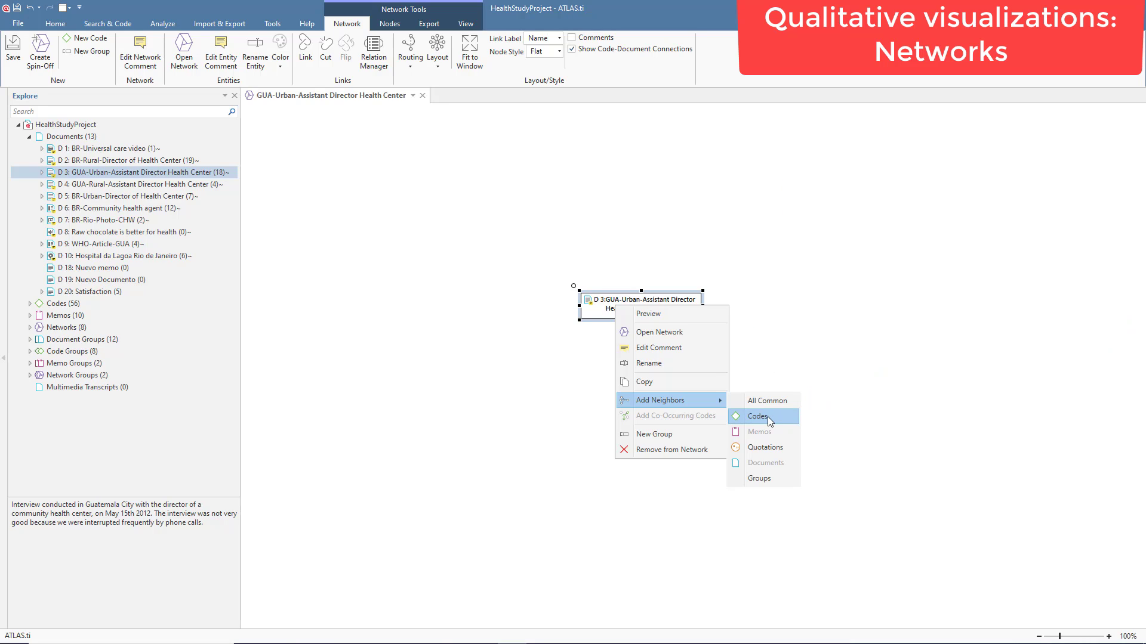
pyautogui.click(768, 417)
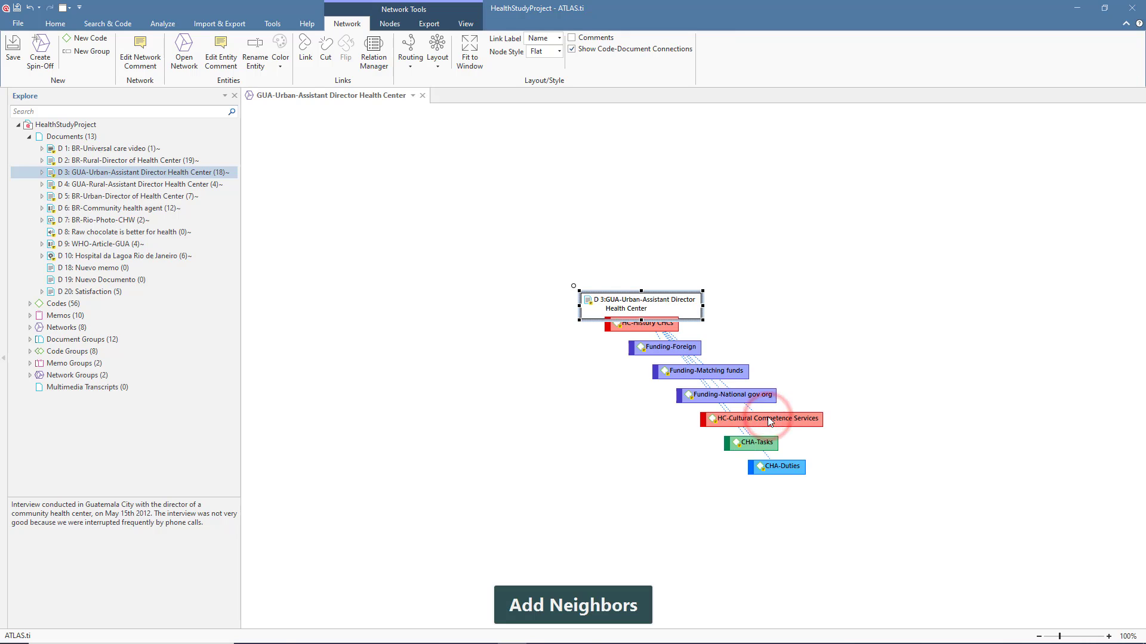
pyautogui.click(438, 46)
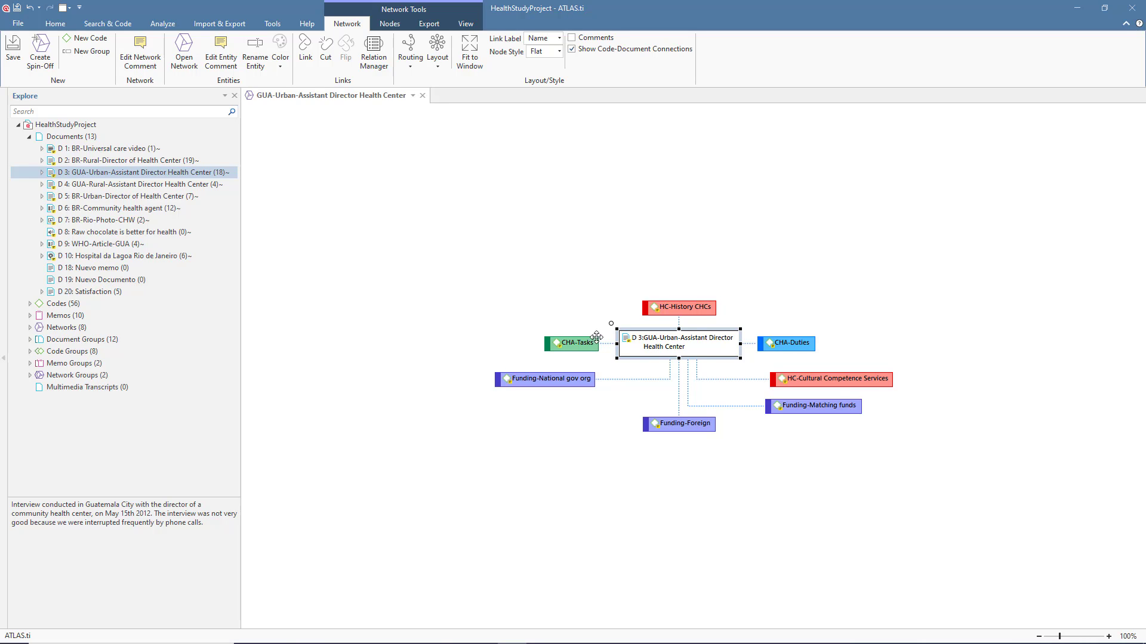
# - Add document D 2 BR-Rural-Director of Health Center to the network and lay out the nodes again
pyautogui.click(166, 161)
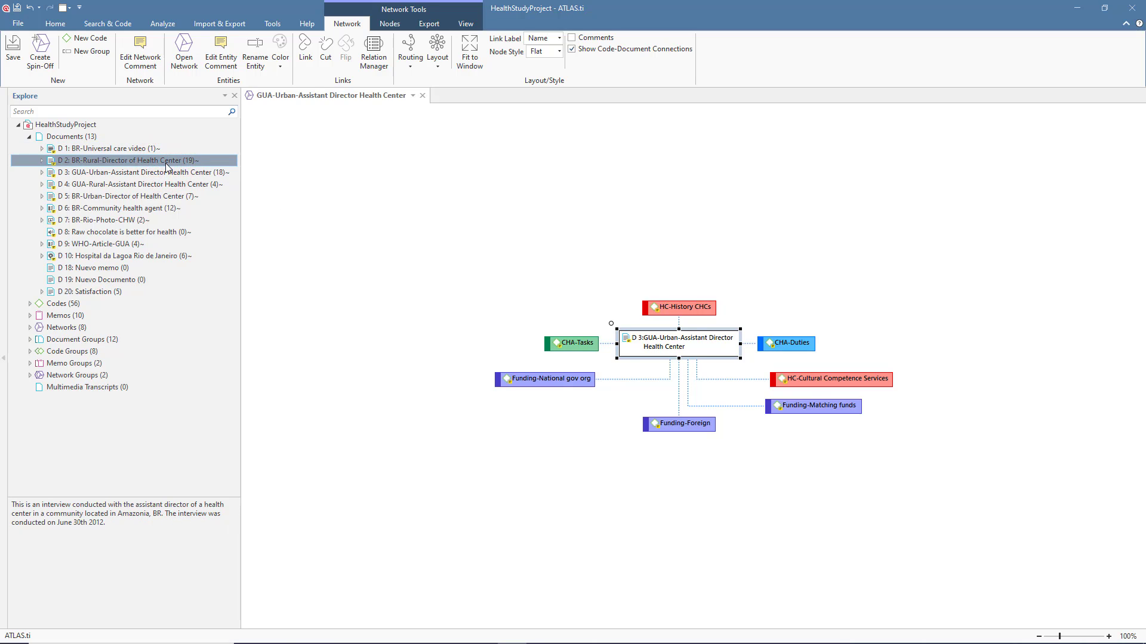
pyautogui.moveTo(167, 162); pyautogui.dragTo(644, 206)
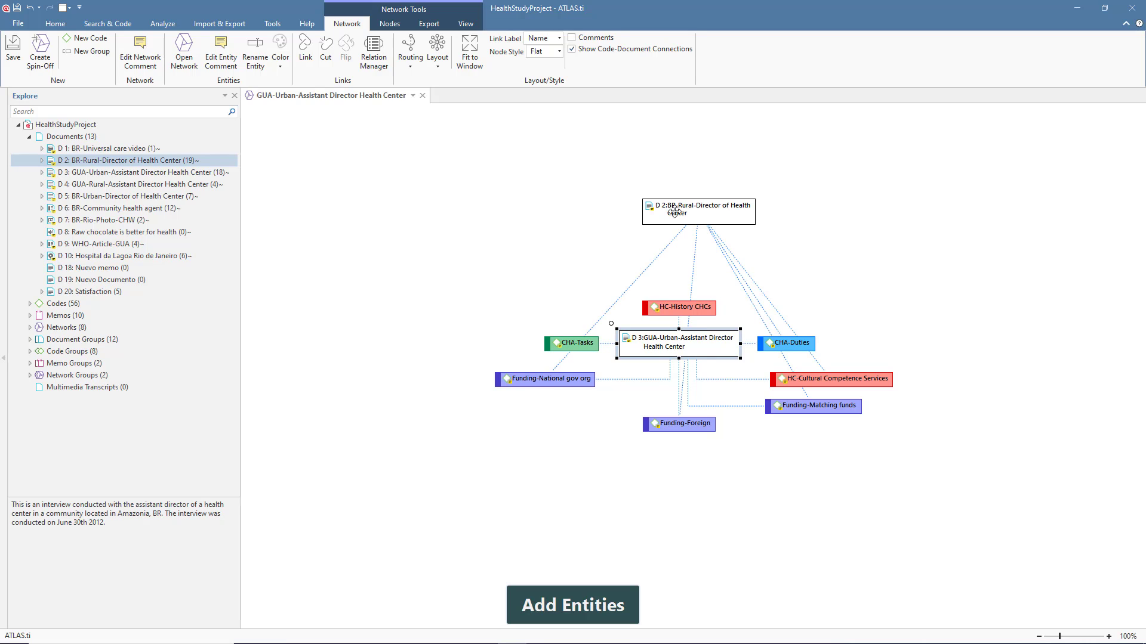
pyautogui.click(437, 50)
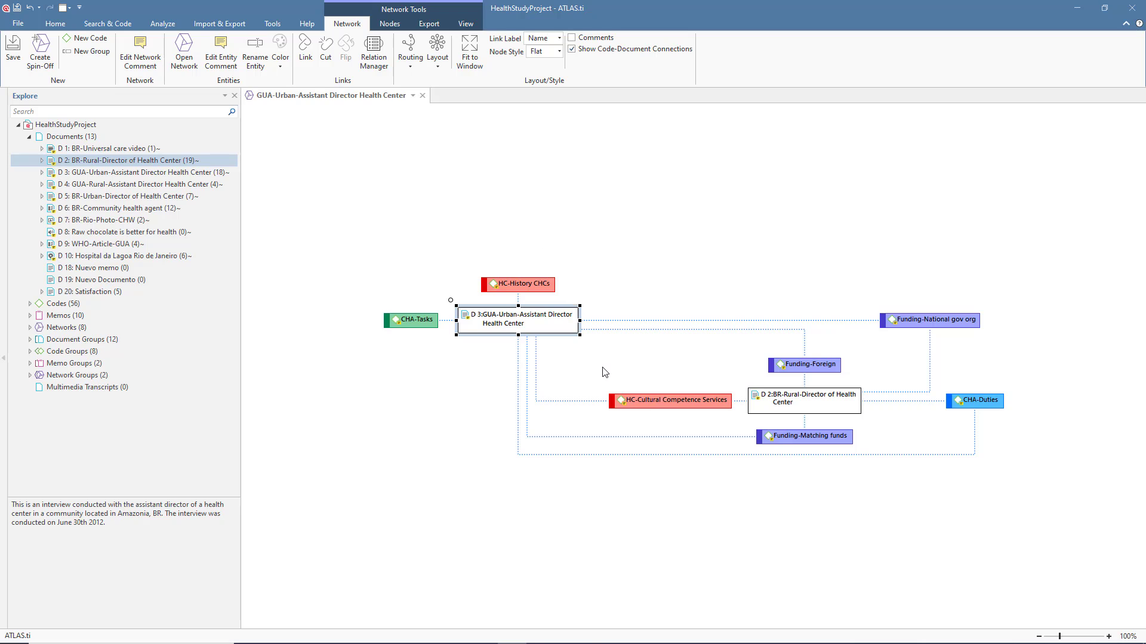
# - Examine which codes documents D 2 and D 3 share in the network and which are linked only to D 3
pyautogui.click(776, 406)
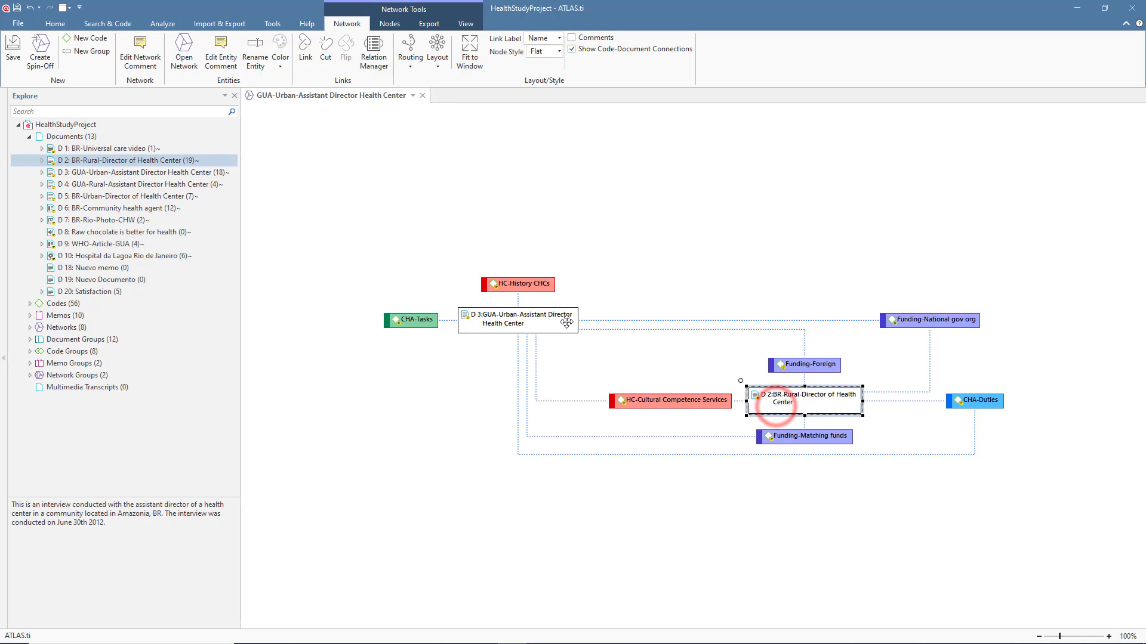
pyautogui.click(565, 321)
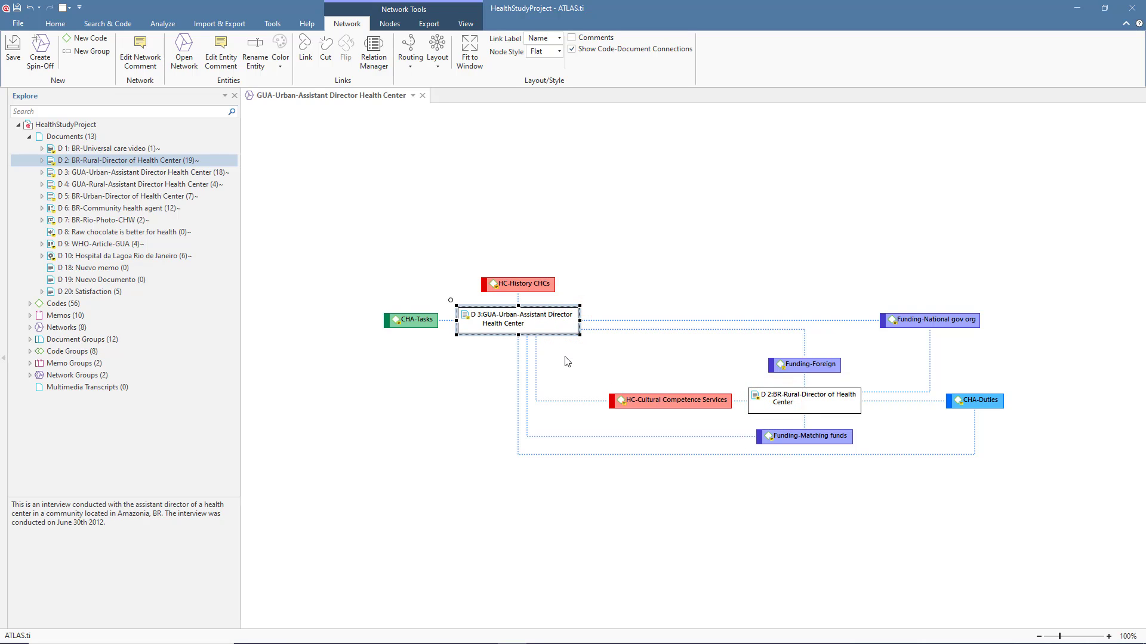
pyautogui.click(912, 320)
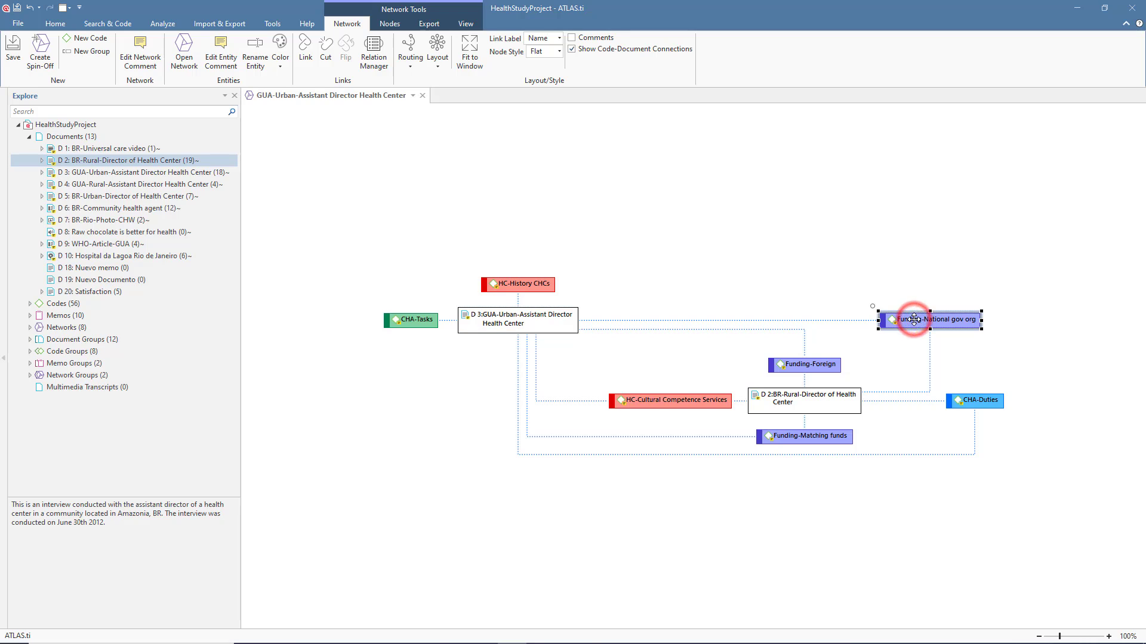
pyautogui.click(809, 363)
pyautogui.click(694, 405)
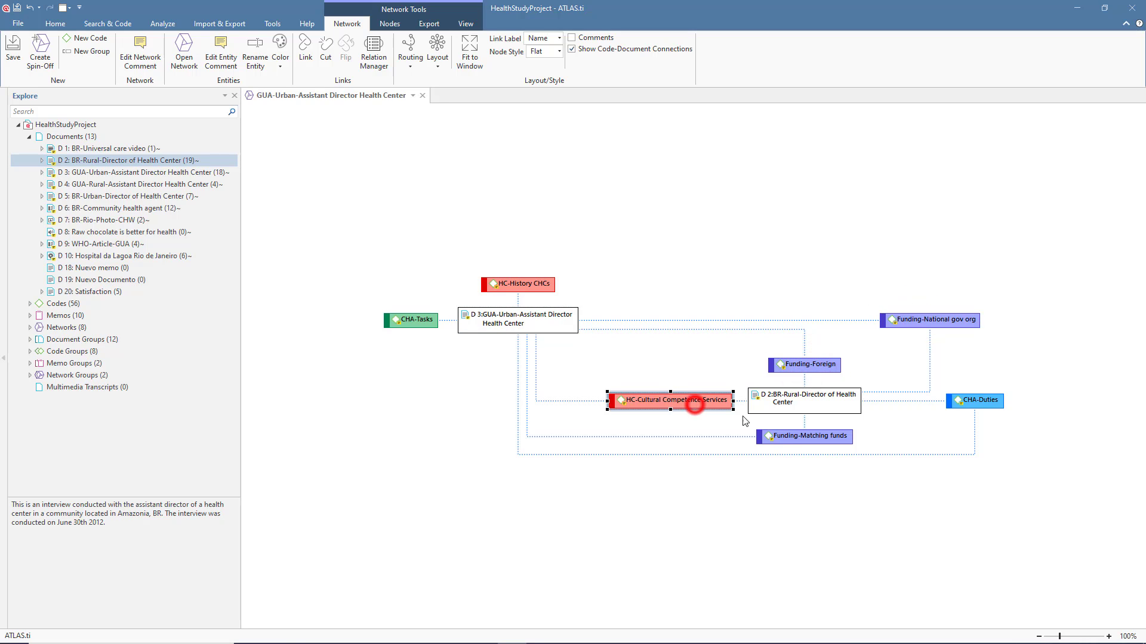
pyautogui.click(788, 437)
pyautogui.click(964, 402)
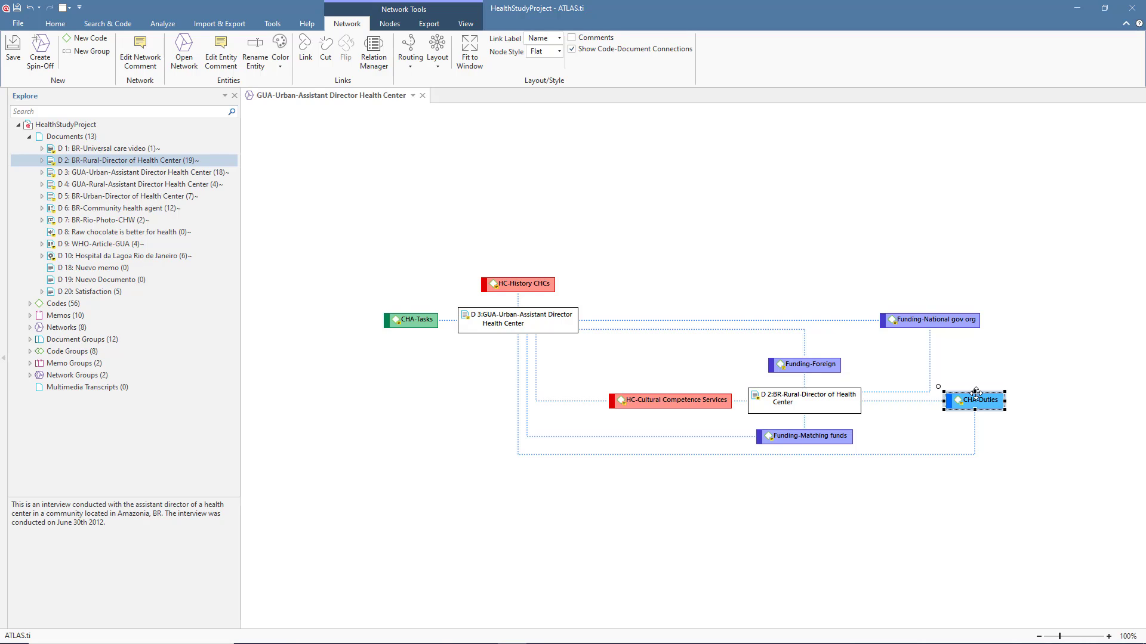
pyautogui.click(489, 324)
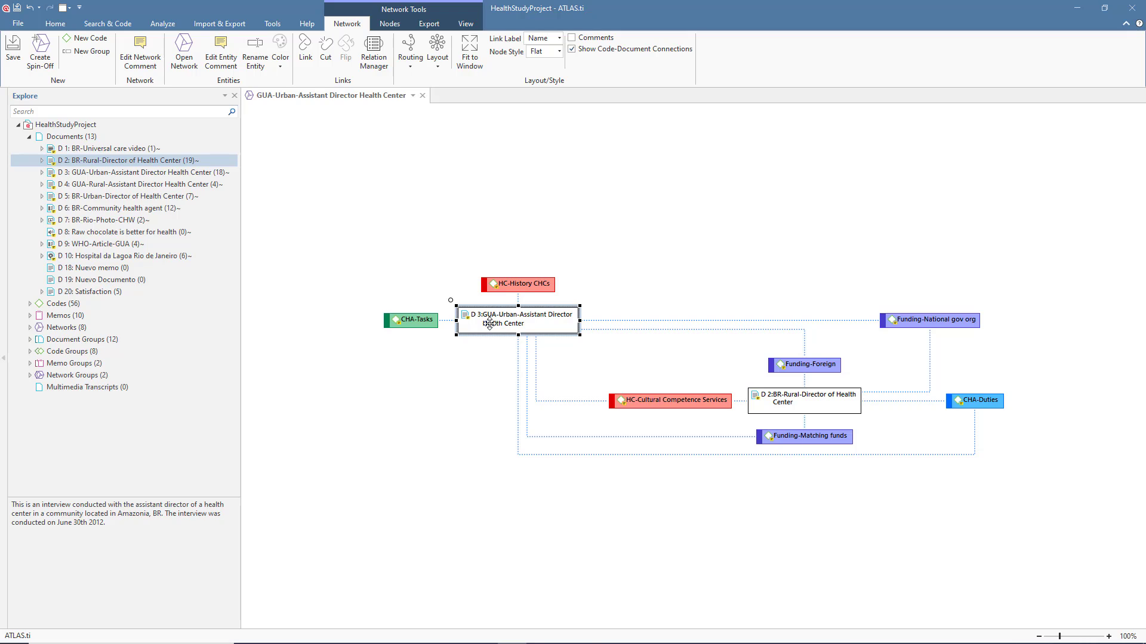
pyautogui.click(522, 285)
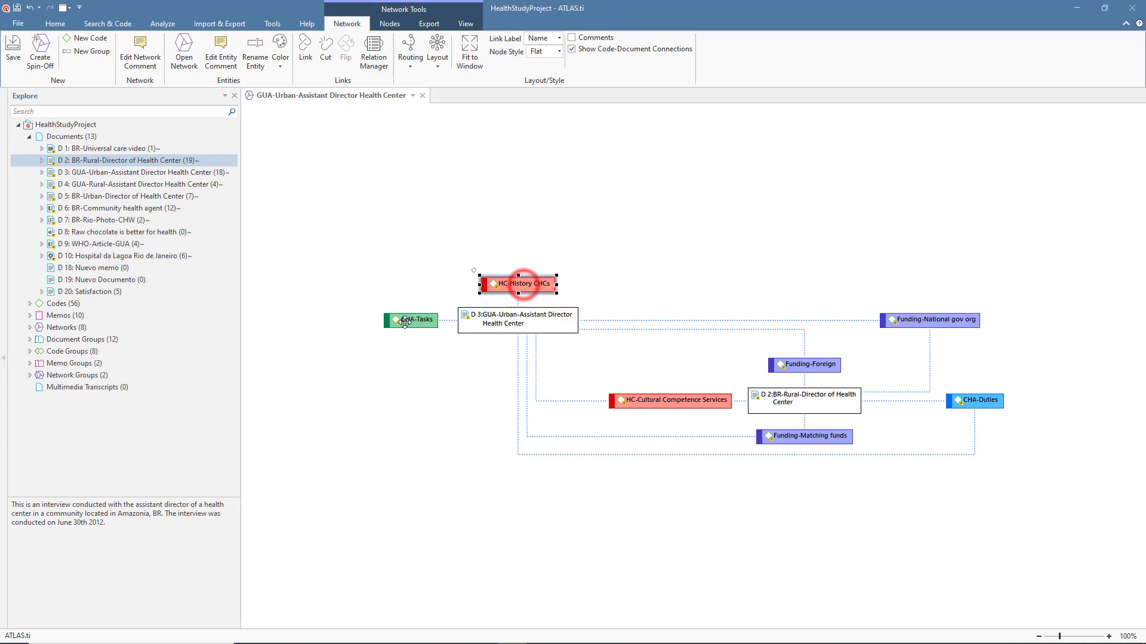
pyautogui.click(405, 322)
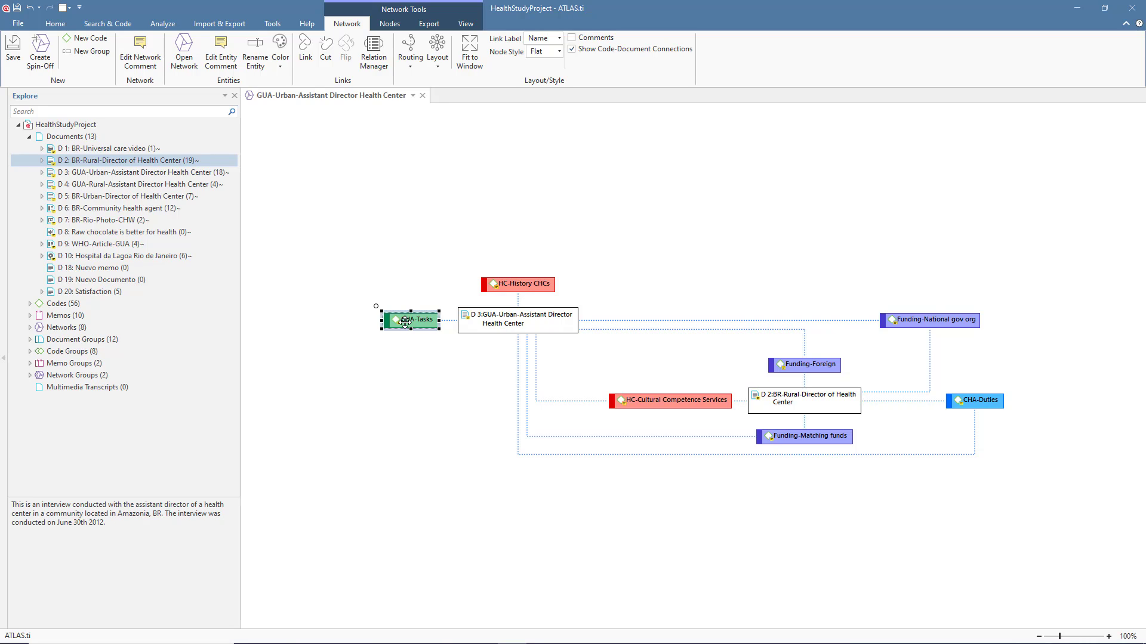
pyautogui.click(418, 400)
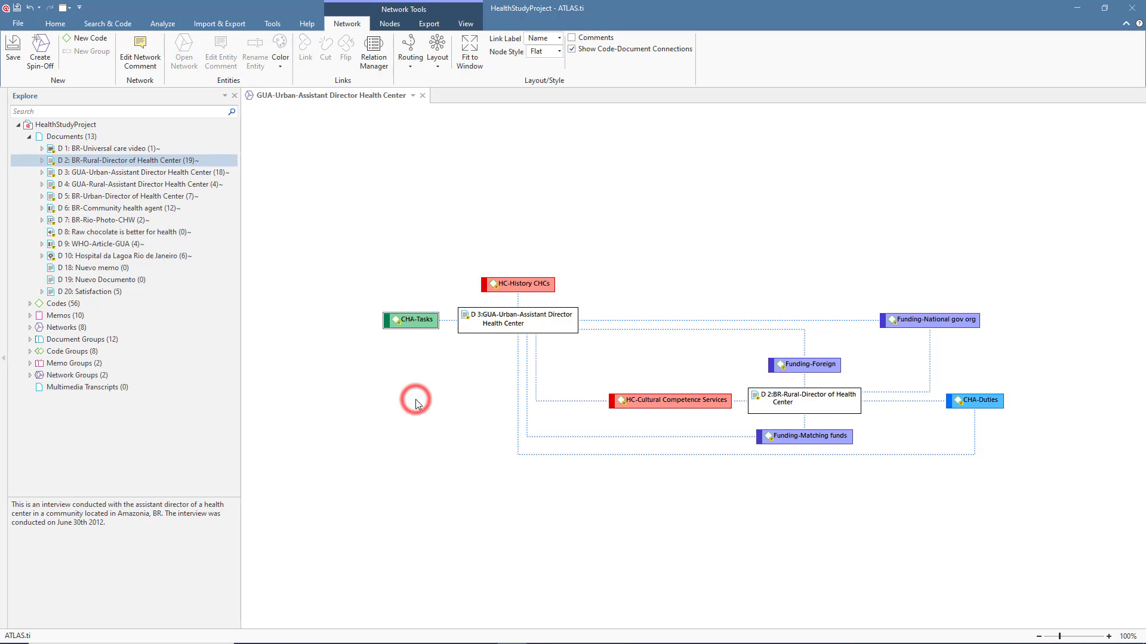
# - Try the Orthogonal Tree, Circular, Circular Single Cycle, Organic and Radial layouts on the network comparing D 2 and D 3
pyautogui.click(439, 66)
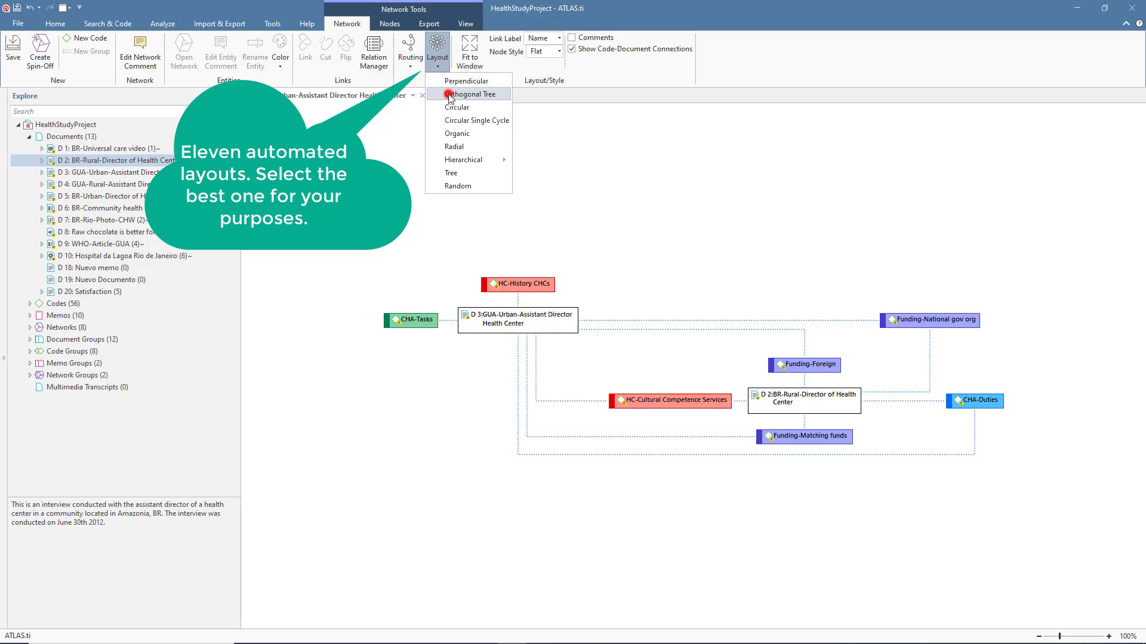
pyautogui.click(451, 92)
pyautogui.click(441, 65)
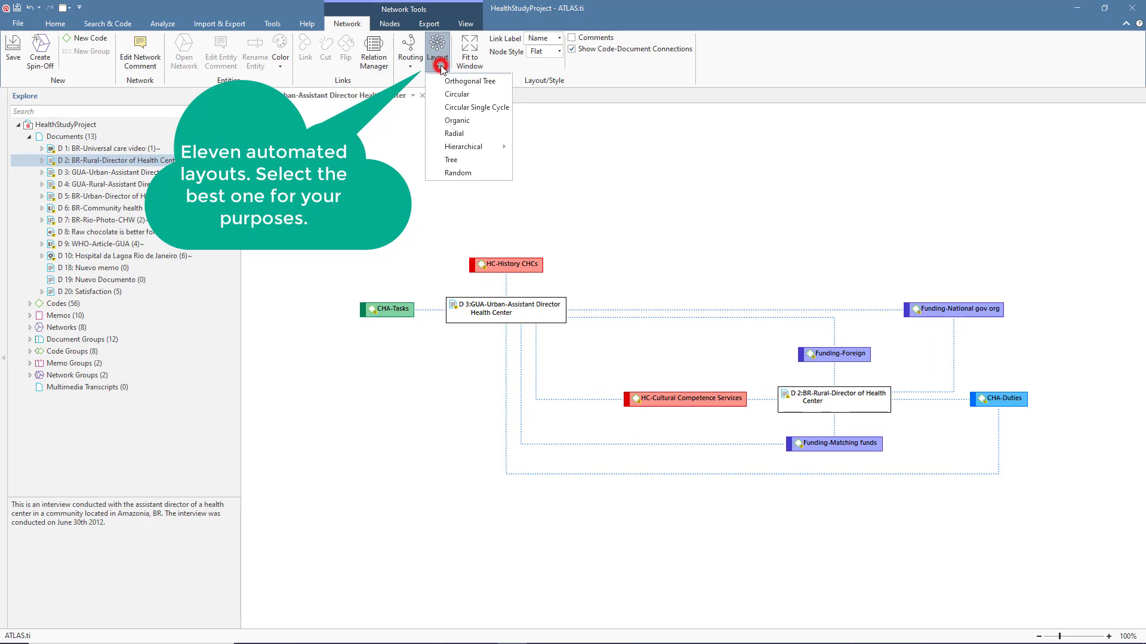
pyautogui.click(453, 112)
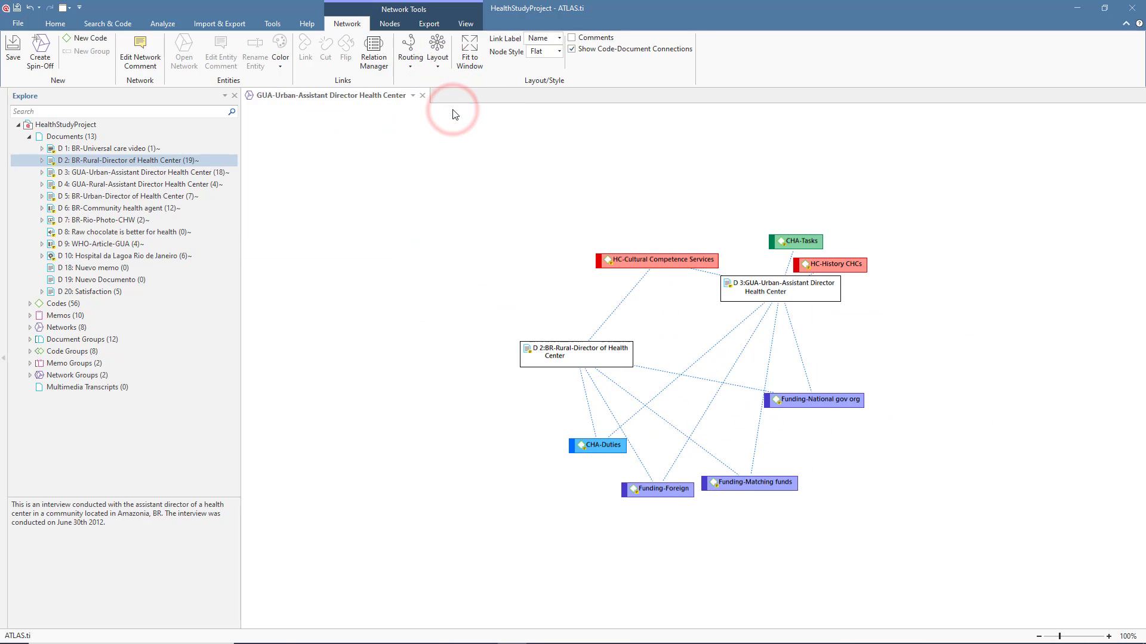
pyautogui.click(439, 67)
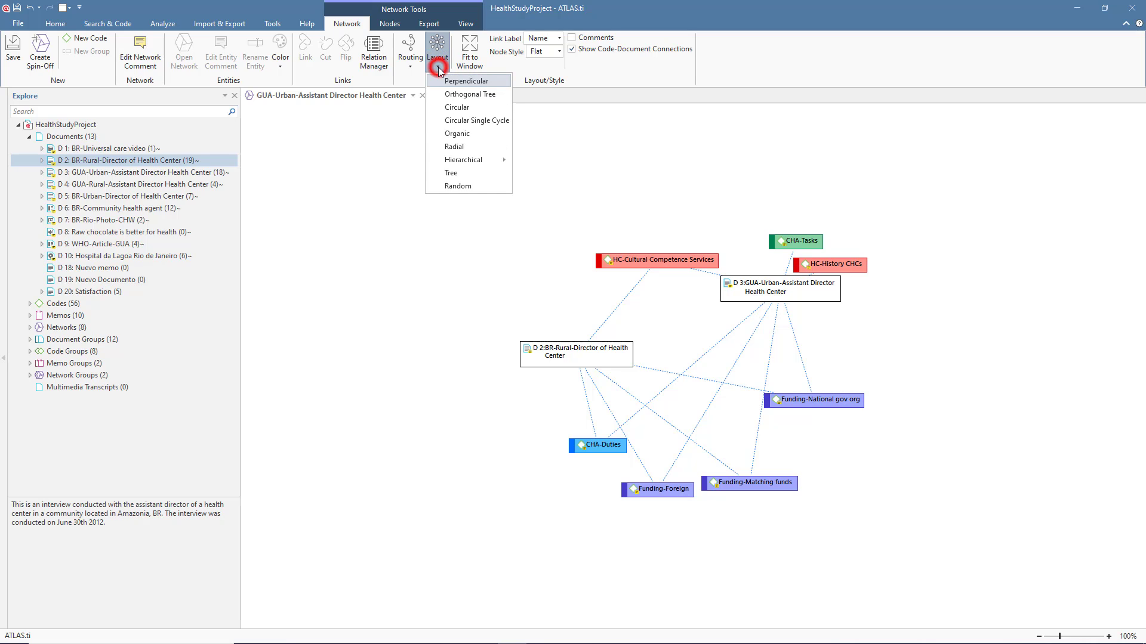
pyautogui.click(452, 120)
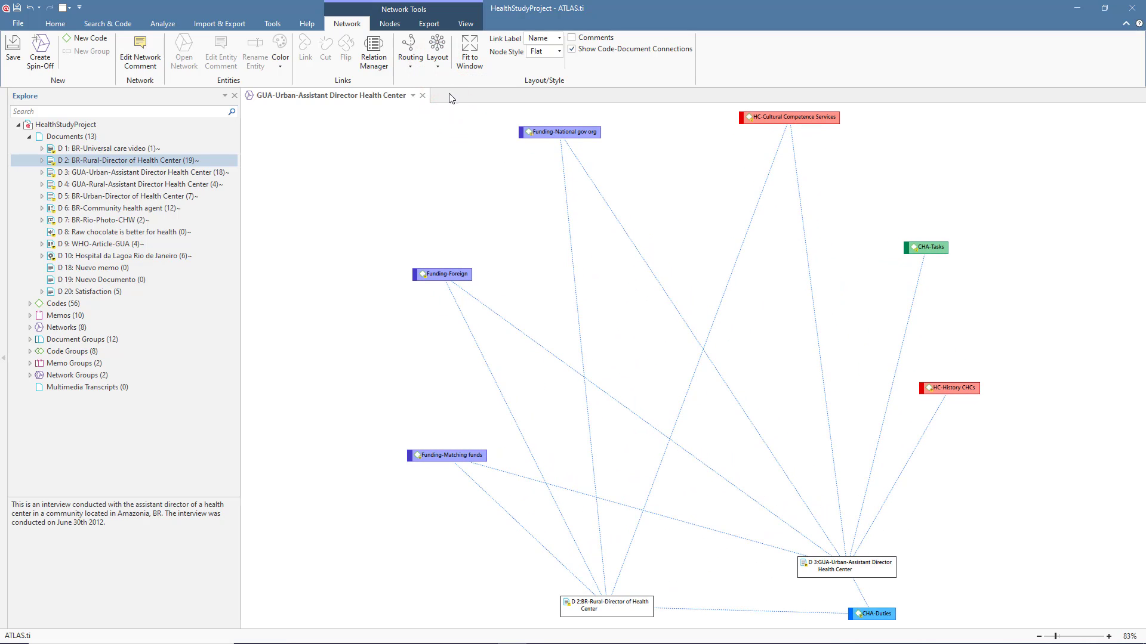
pyautogui.click(439, 67)
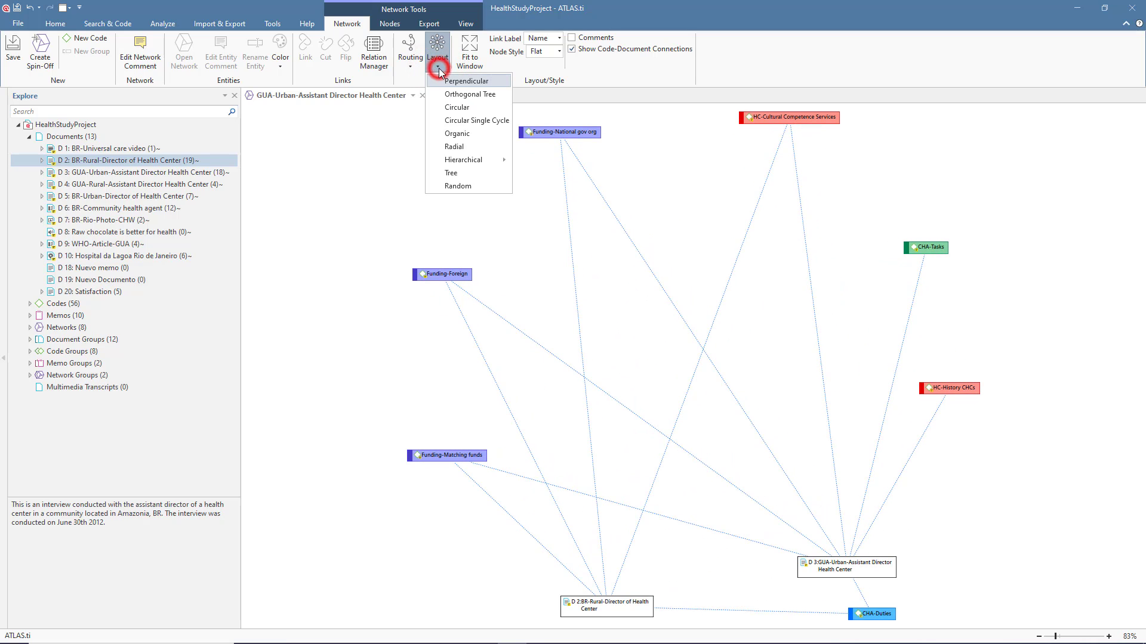
pyautogui.click(455, 131)
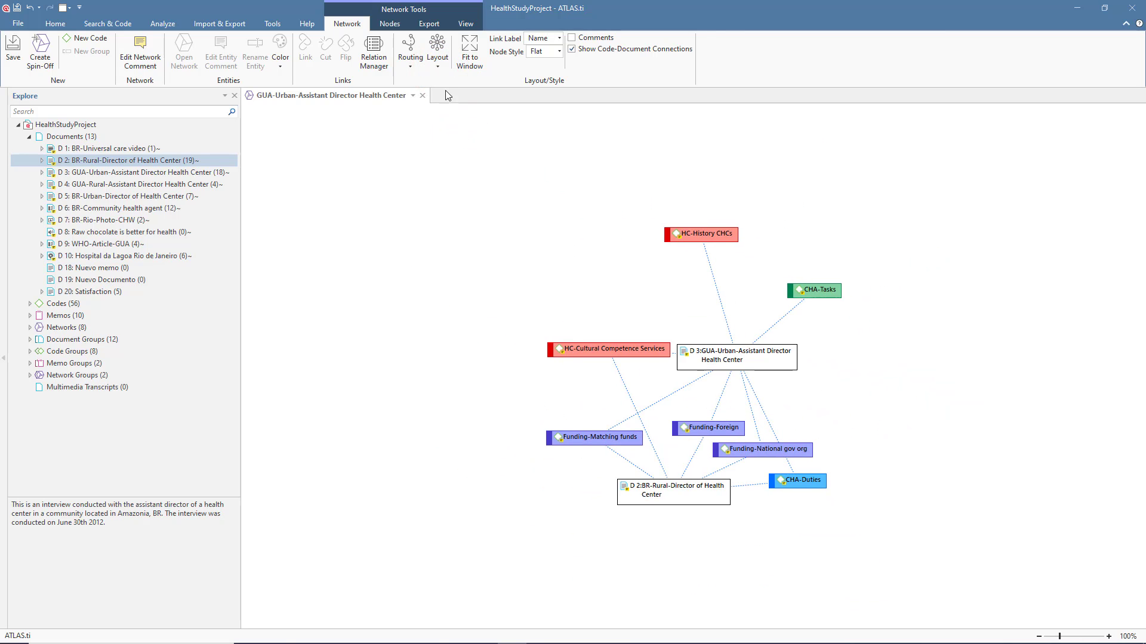
pyautogui.click(437, 62)
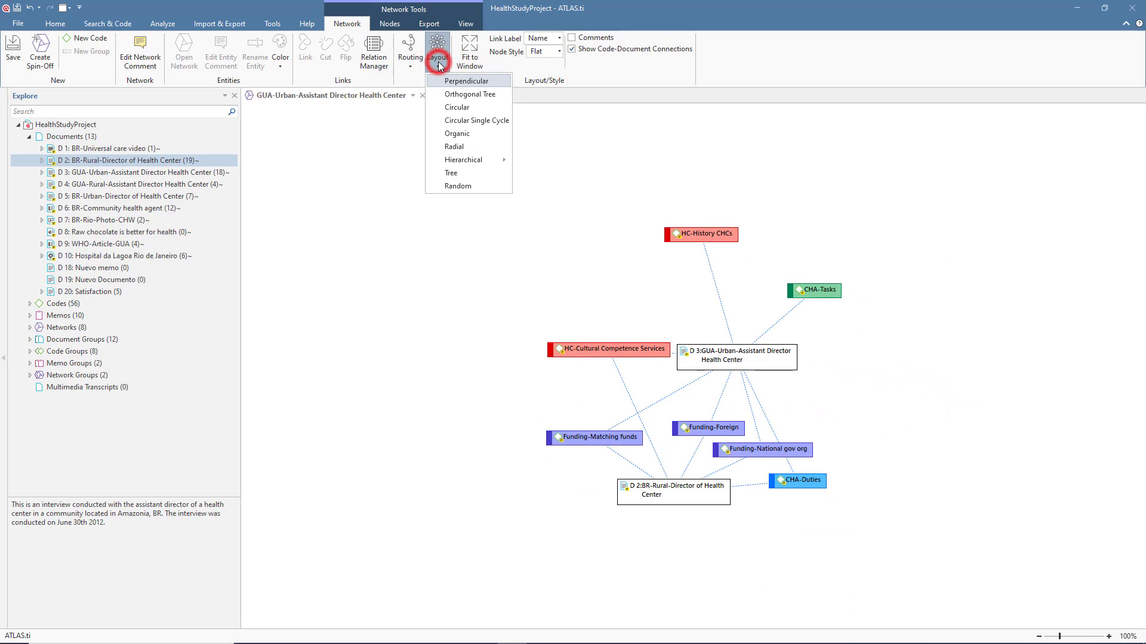
pyautogui.click(453, 141)
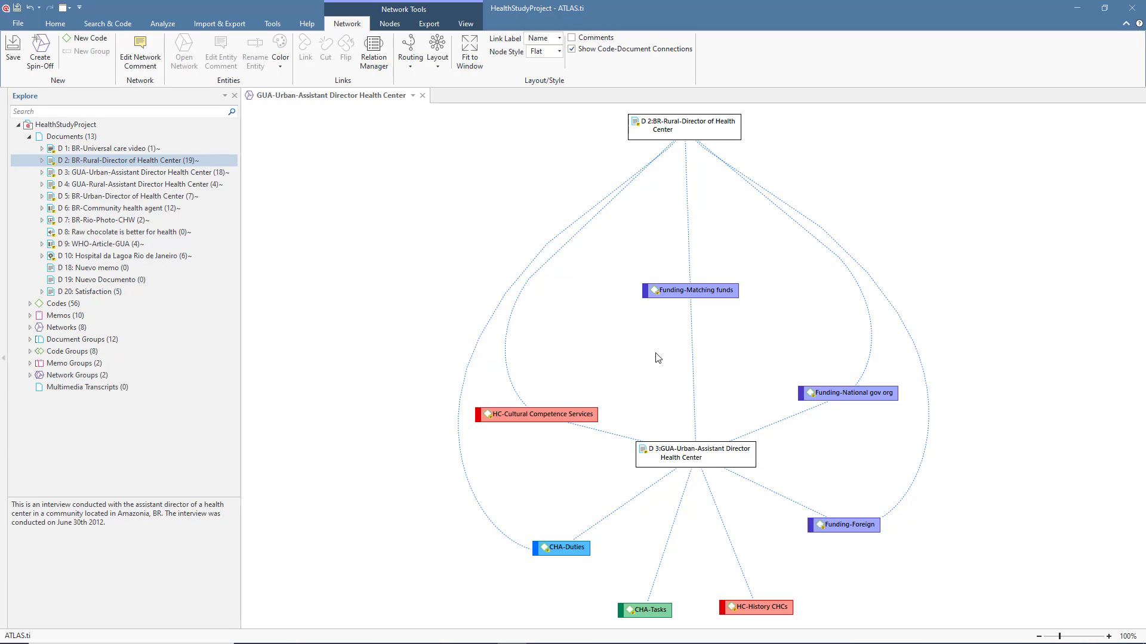
# - Arrange the D 2 and D 3 network in the Hierarchical Left to Right layout
pyautogui.click(443, 67)
pyautogui.moveTo(466, 159)
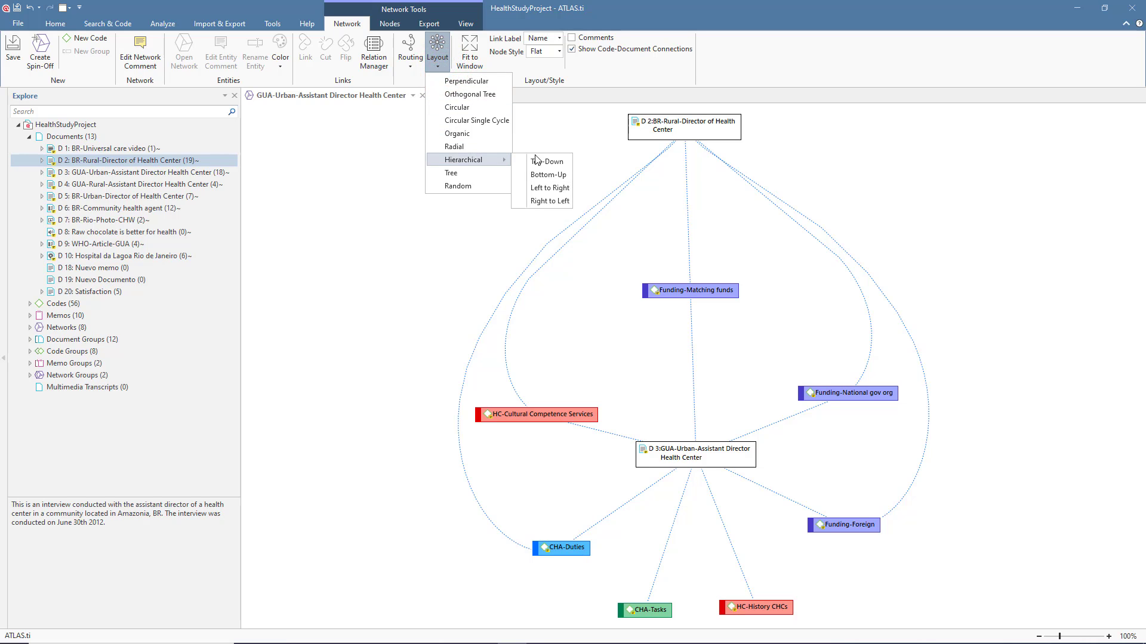
pyautogui.click(558, 185)
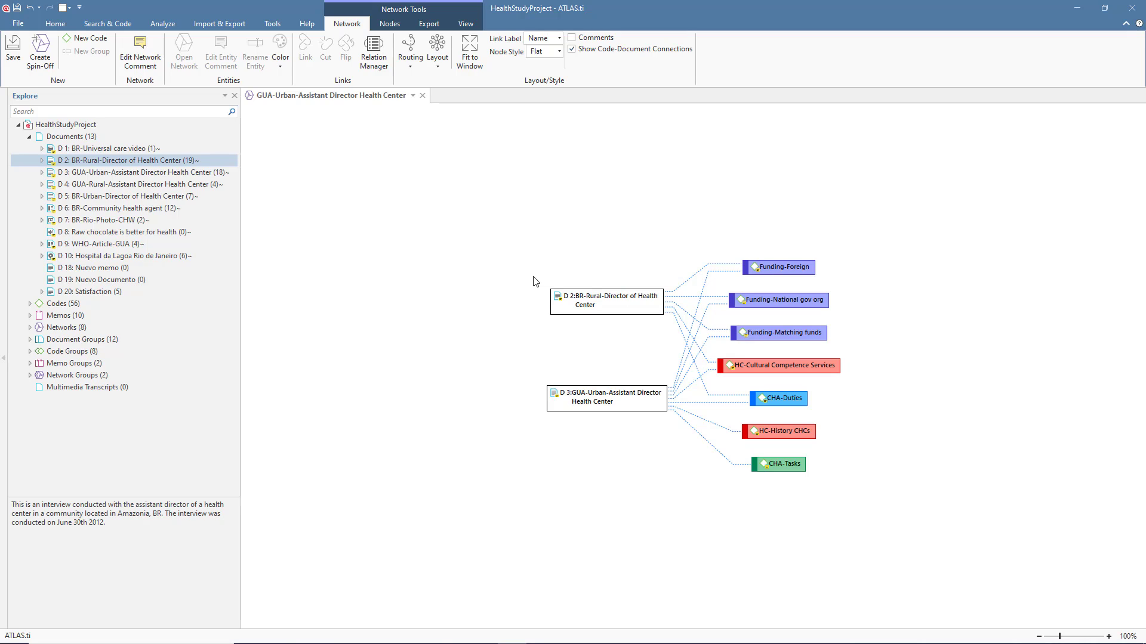
# - Open document D 2 BR-Rural-Director of Health Center and open an ad hoc network for its quotation 2:48
pyautogui.click(30, 138)
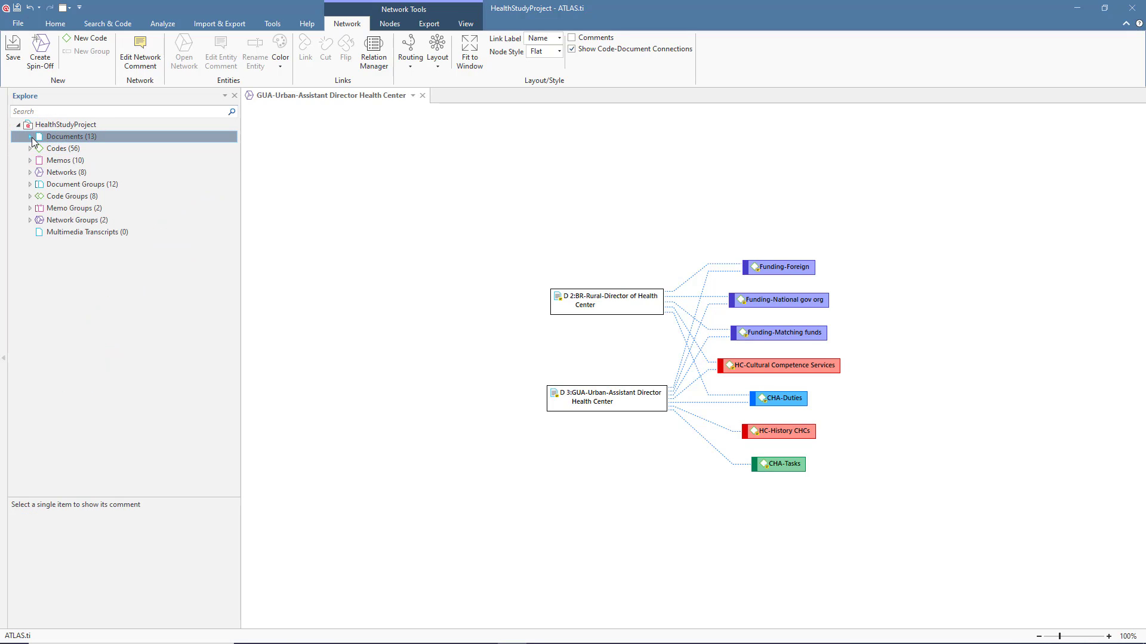
pyautogui.click(29, 137)
pyautogui.doubleClick(102, 161)
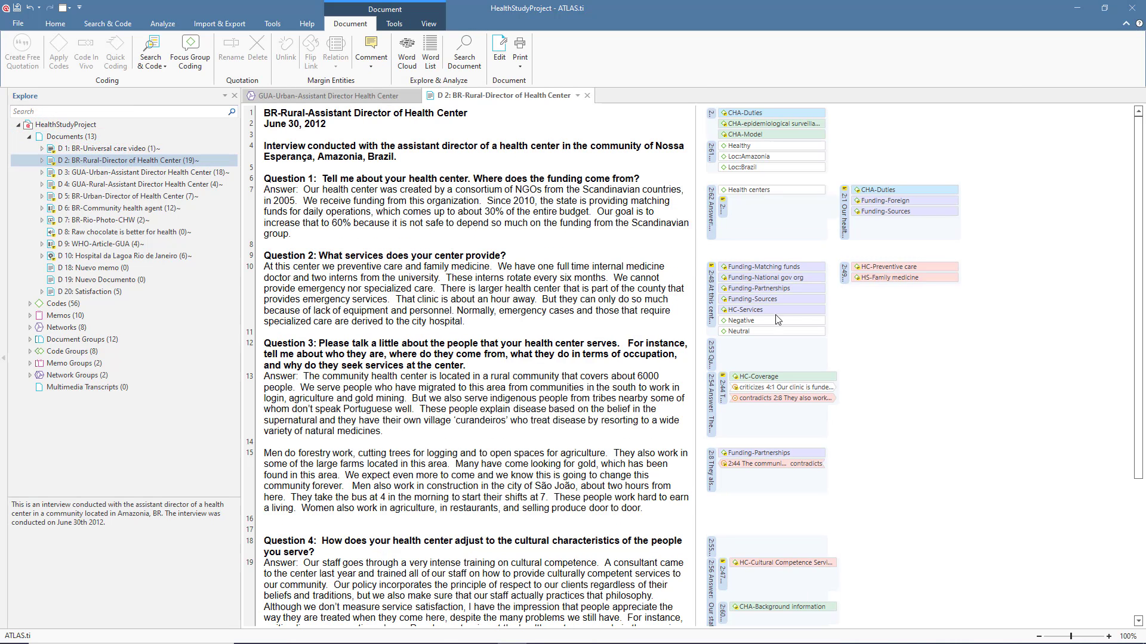
pyautogui.click(712, 291)
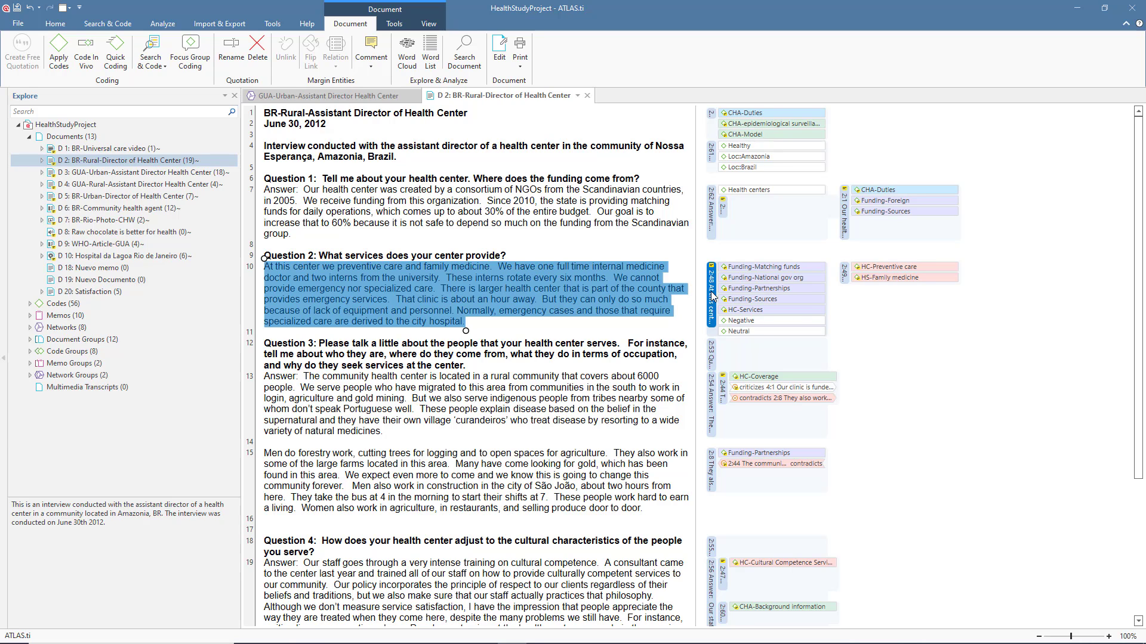
pyautogui.rightClick(712, 295)
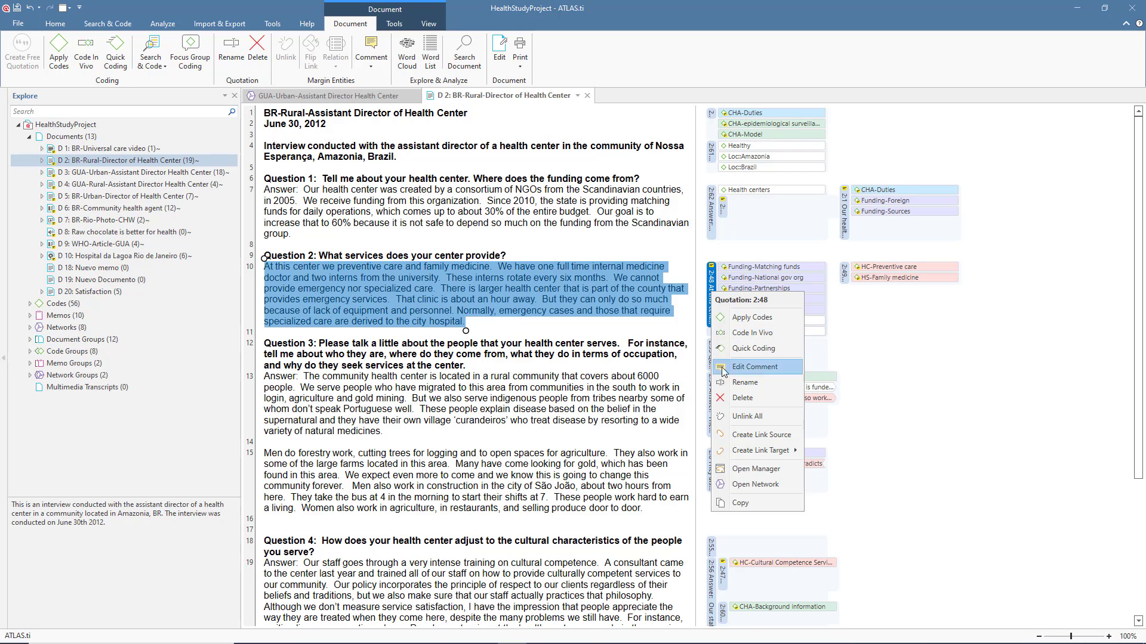
pyautogui.click(746, 484)
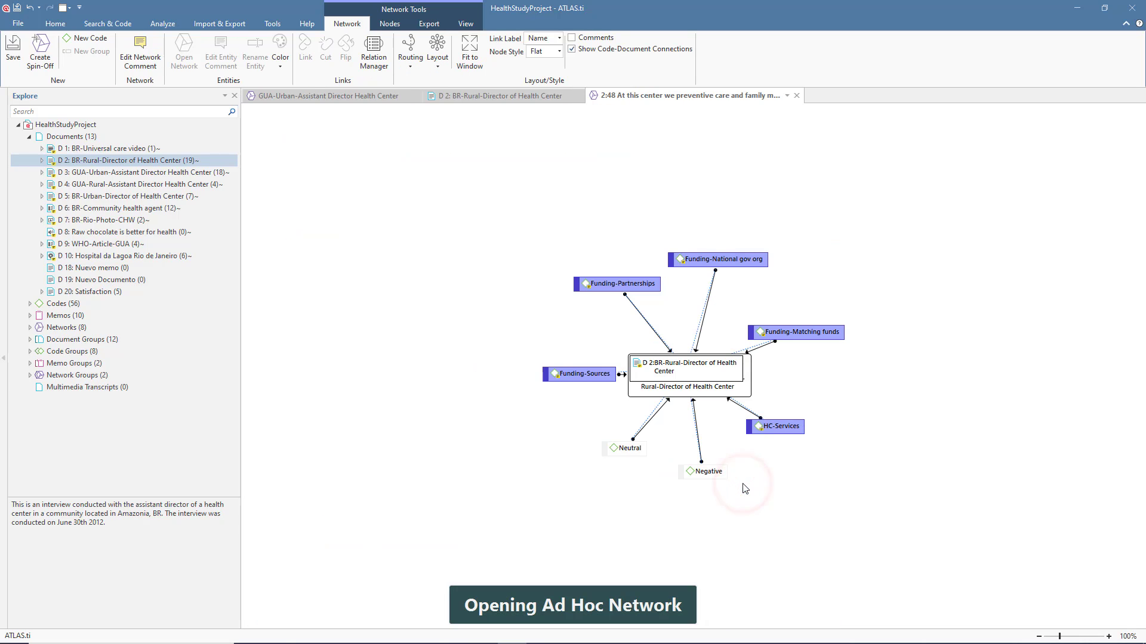
# - Separate the D 2 document node from quotation 2:48 and arrange the quotation's network in the Radial layout
pyautogui.moveTo(696, 372); pyautogui.dragTo(696, 305)
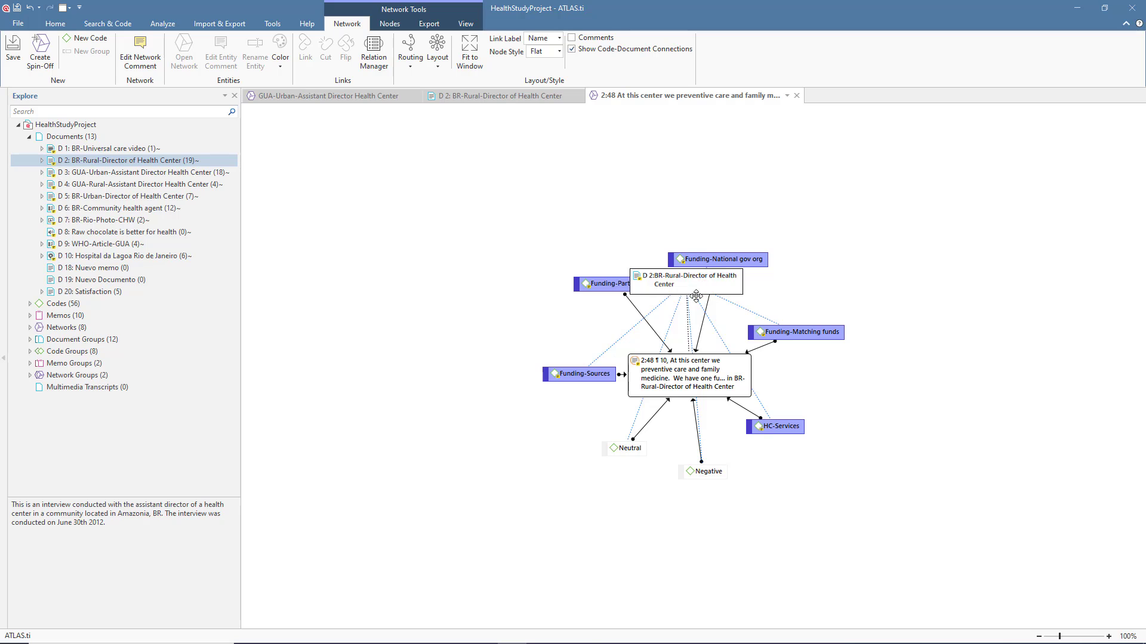
pyautogui.click(437, 47)
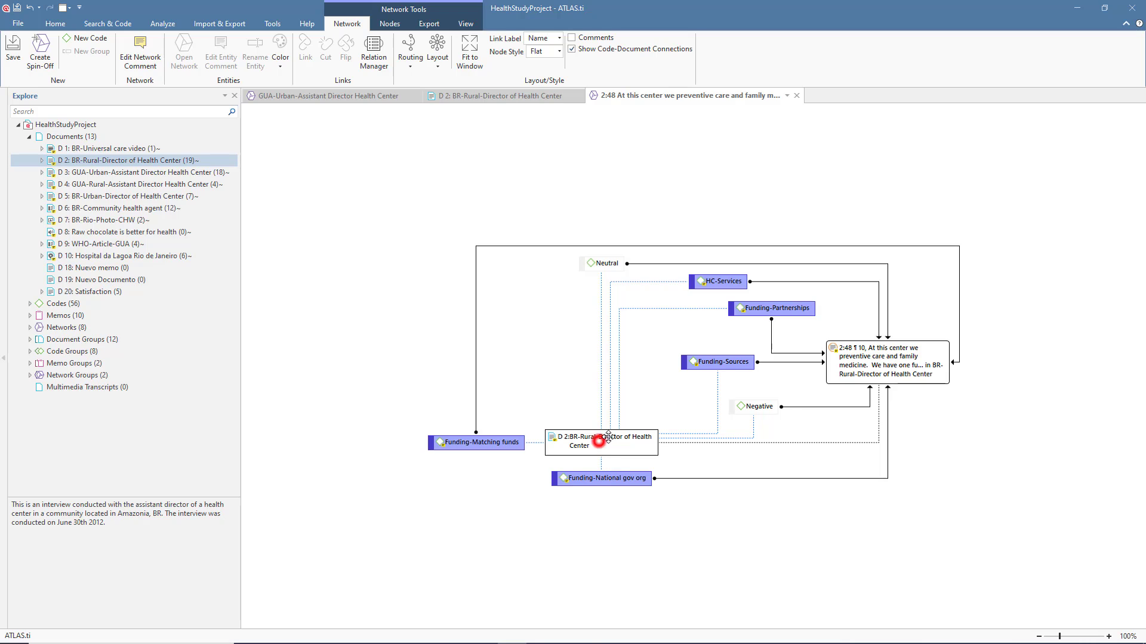
pyautogui.moveTo(599, 440); pyautogui.dragTo(602, 445)
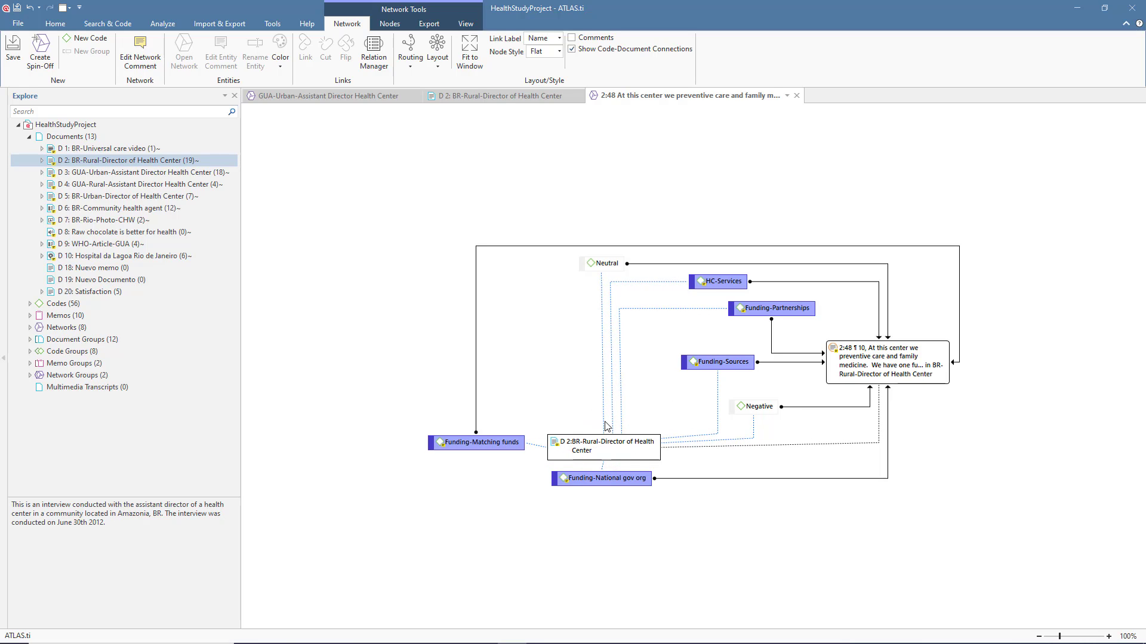
pyautogui.click(874, 369)
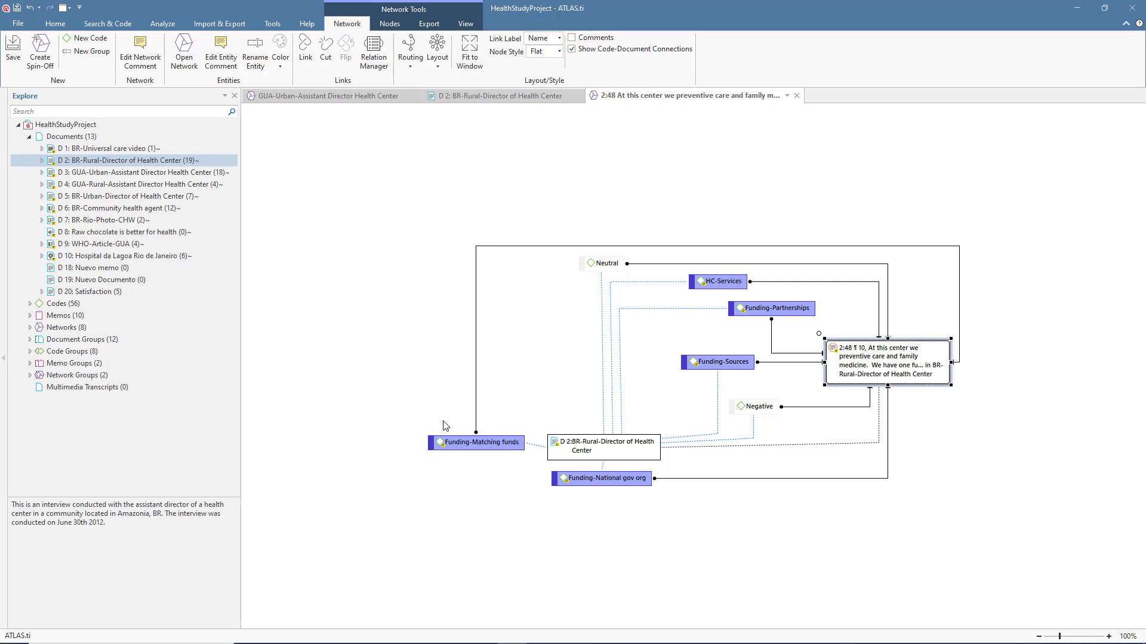
pyautogui.click(427, 66)
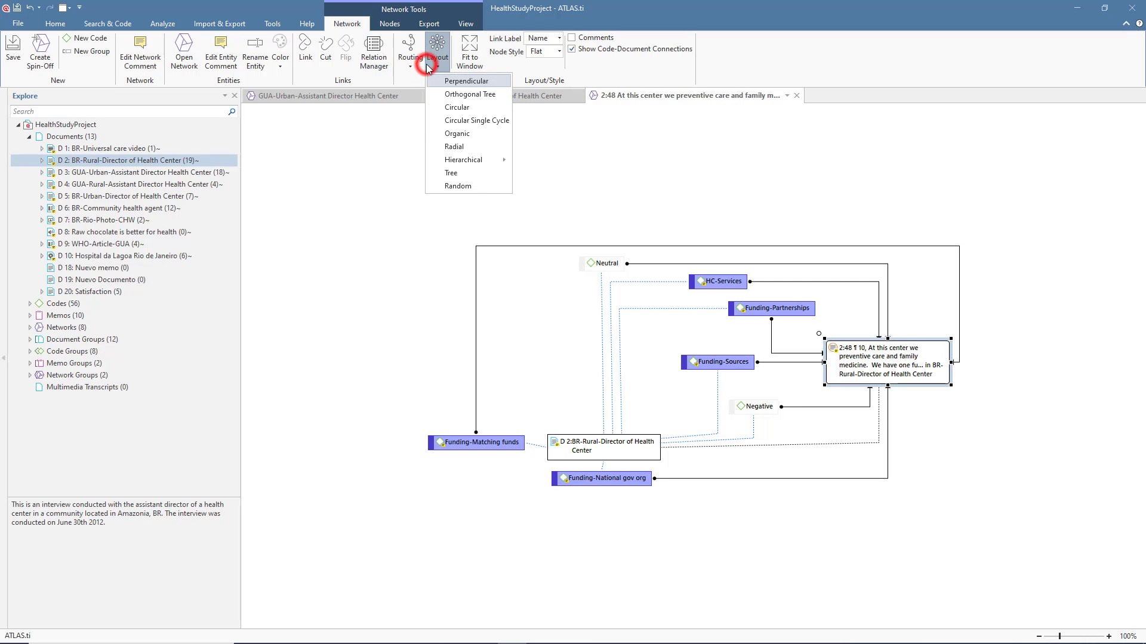
pyautogui.click(449, 146)
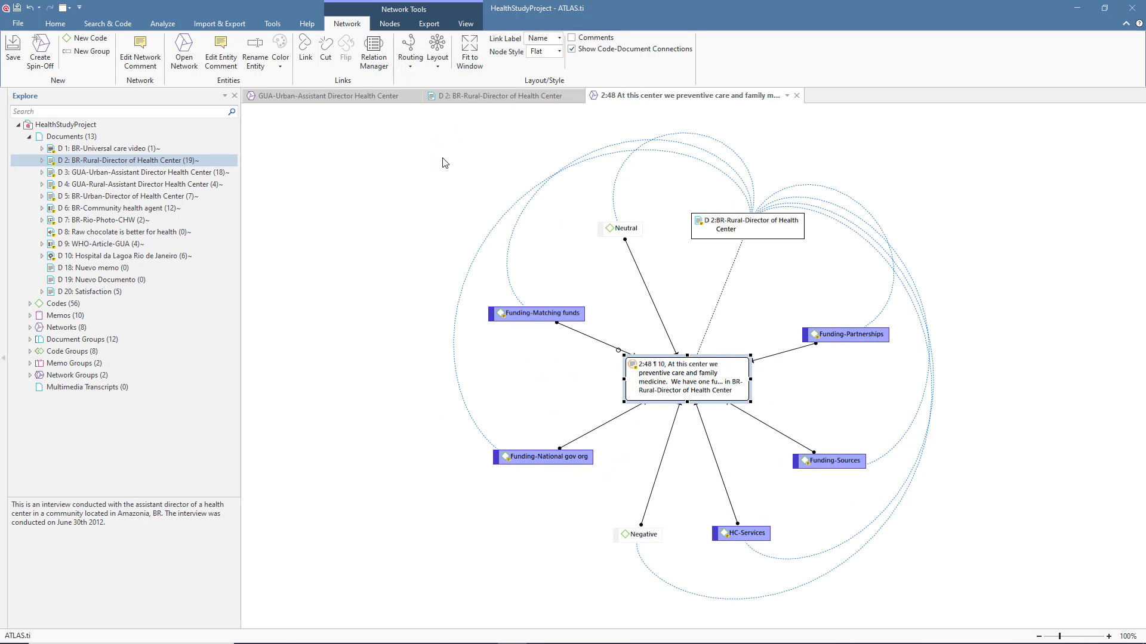
pyautogui.click(353, 318)
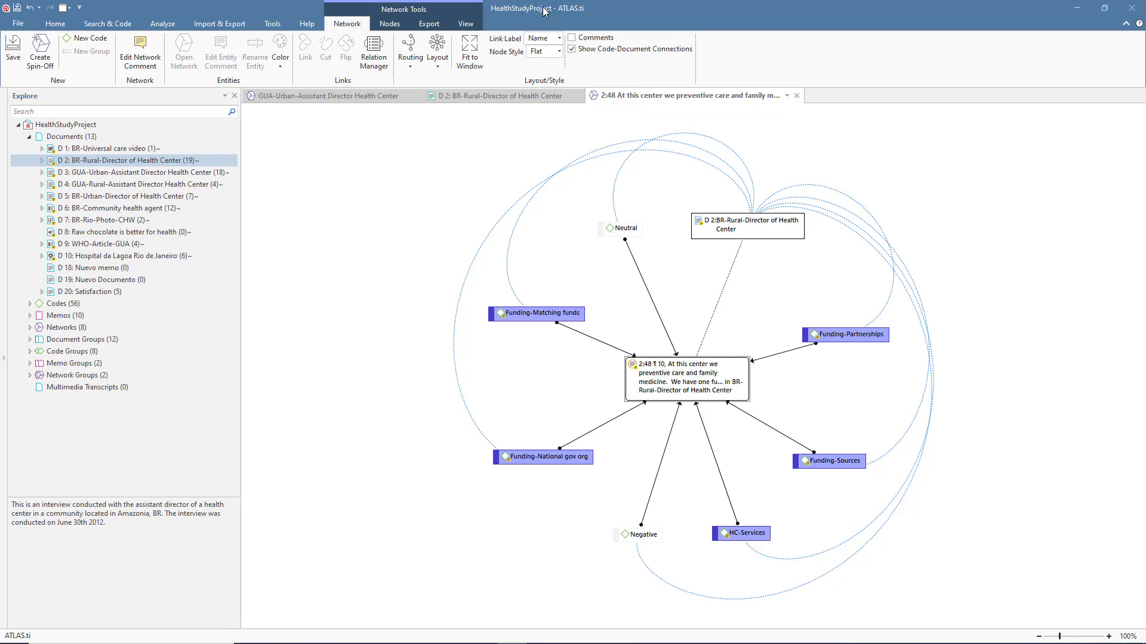
# - Show frequencies on the nodes of the quotation 2:48 network
pyautogui.click(462, 25)
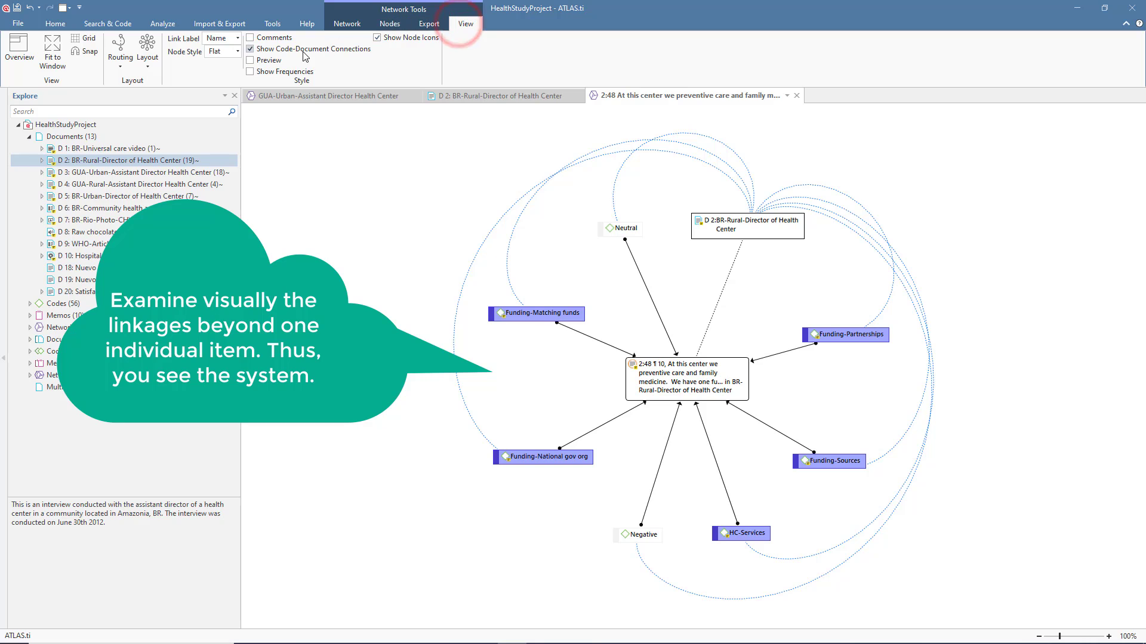
pyautogui.click(267, 72)
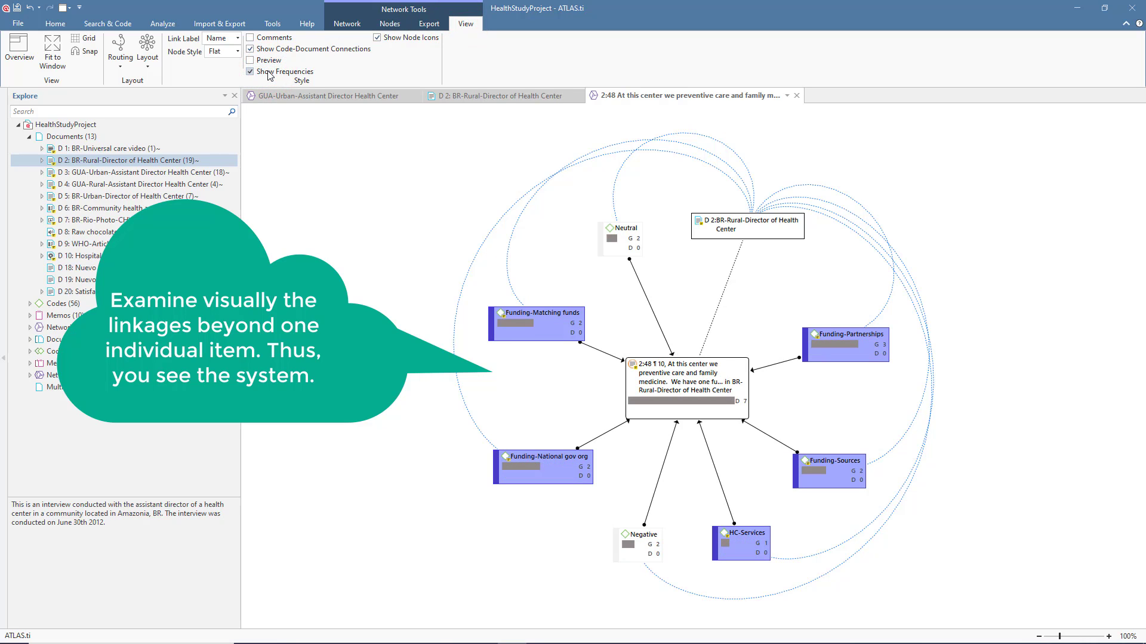
pyautogui.click(665, 376)
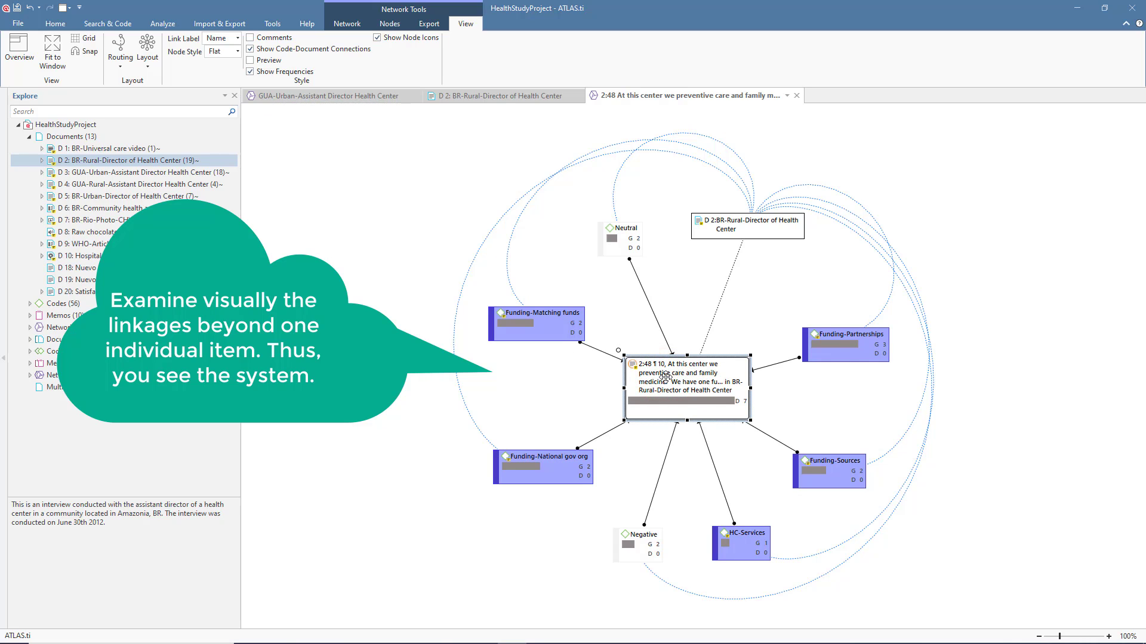
# - Add the neighboring quotations of the Funding-Partnerships code, spread them apart, and lay out the network again
pyautogui.click(850, 344)
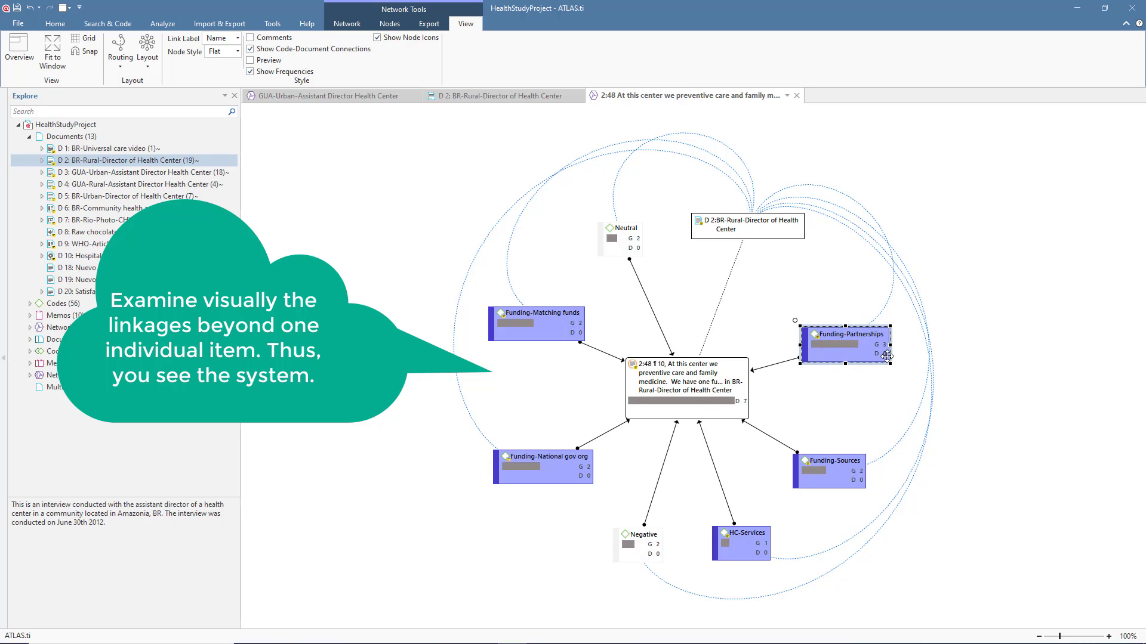
pyautogui.rightClick(846, 358)
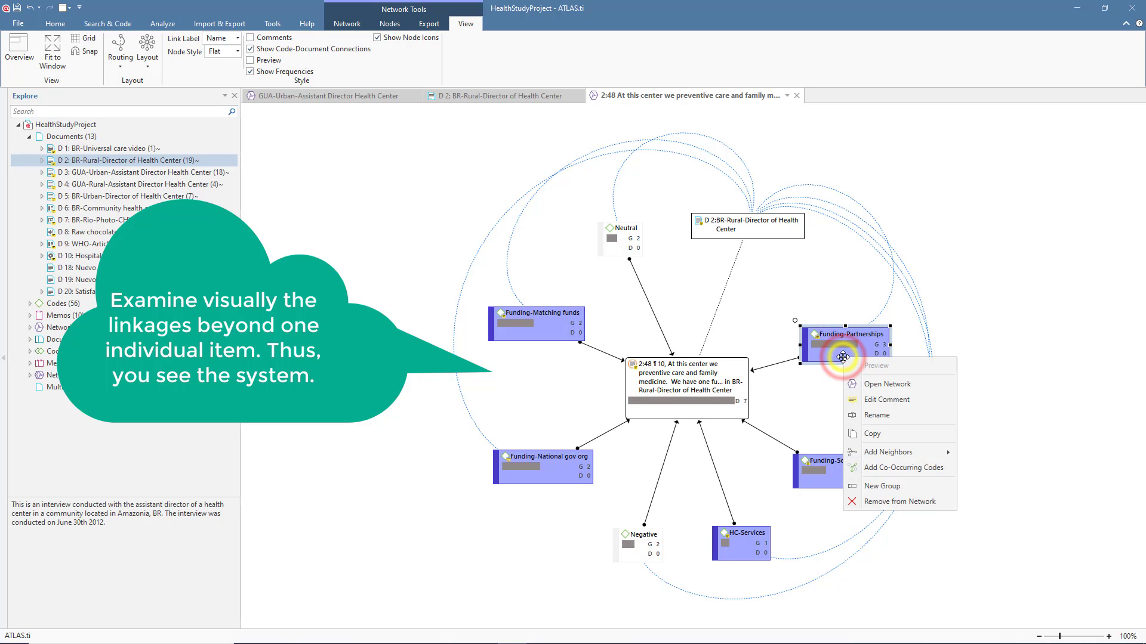
pyautogui.moveTo(937, 454)
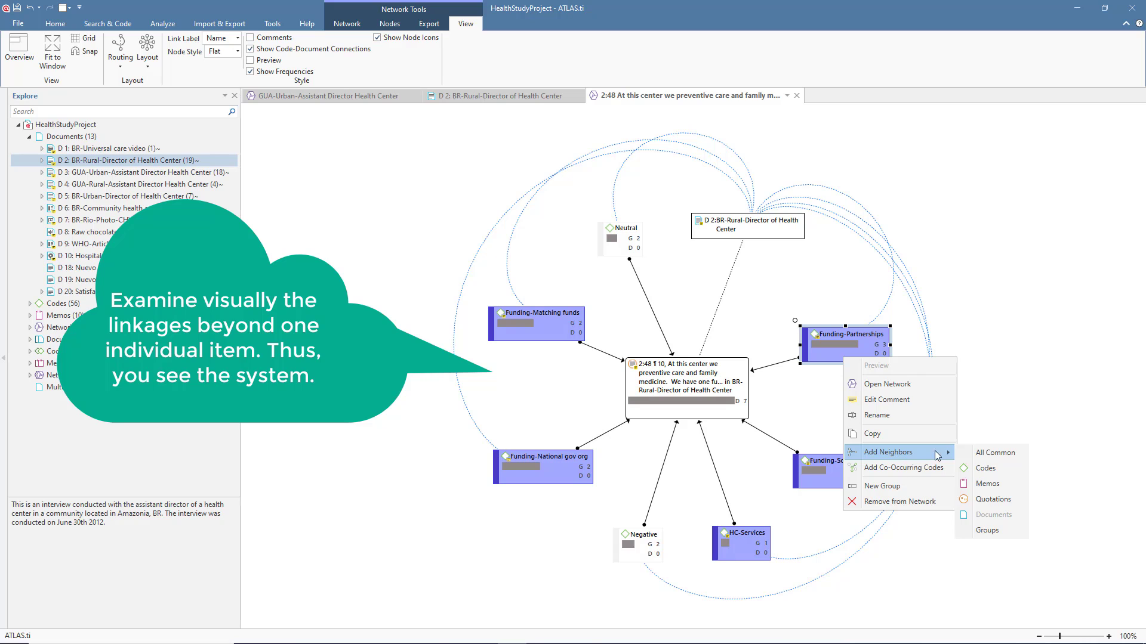
pyautogui.click(994, 502)
pyautogui.moveTo(946, 362); pyautogui.dragTo(1032, 234)
pyautogui.moveTo(943, 407); pyautogui.dragTo(1044, 406)
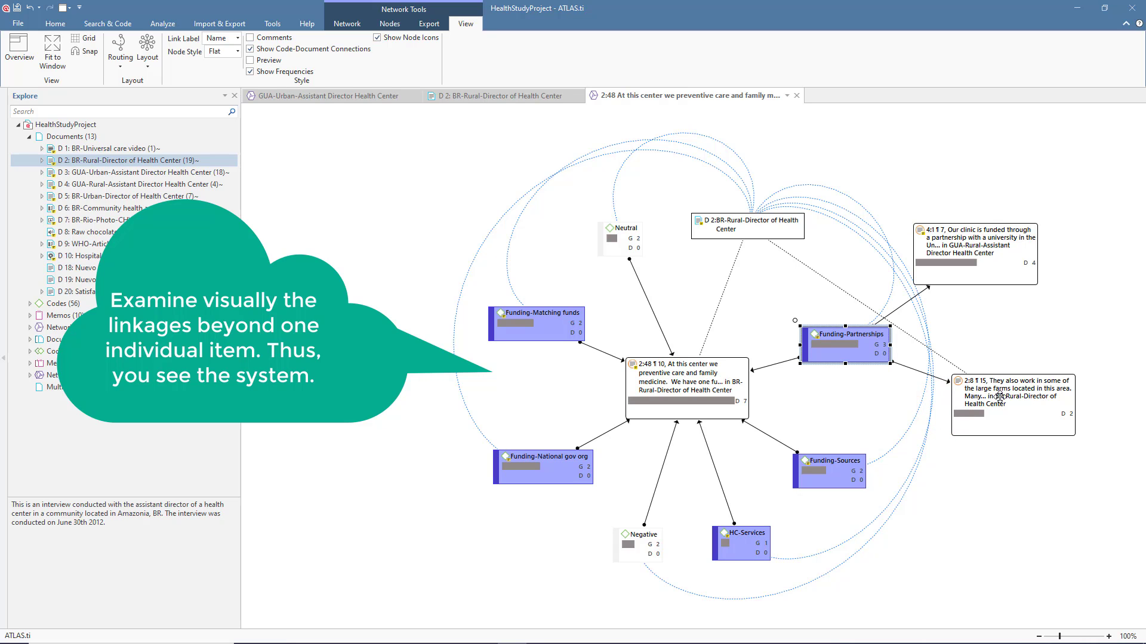
pyautogui.click(147, 50)
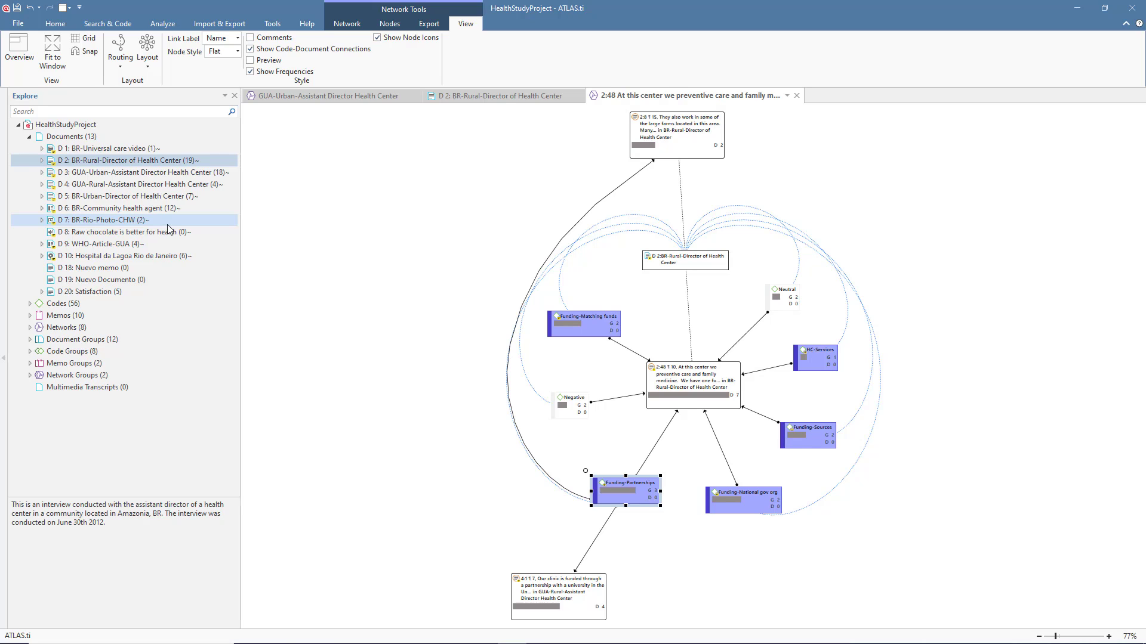
# - Link the Funding-Partnerships code to Funding-National gov org with the relation "is associated with" and move the two nodes farther apart
pyautogui.click(643, 492)
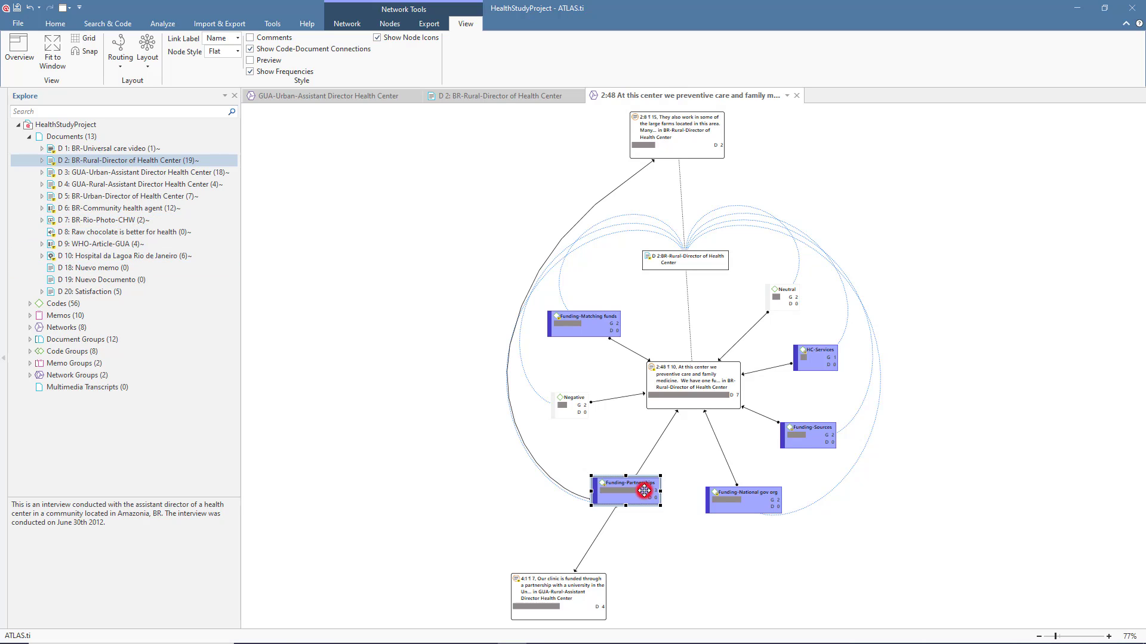
pyautogui.moveTo(585, 471); pyautogui.dragTo(726, 501)
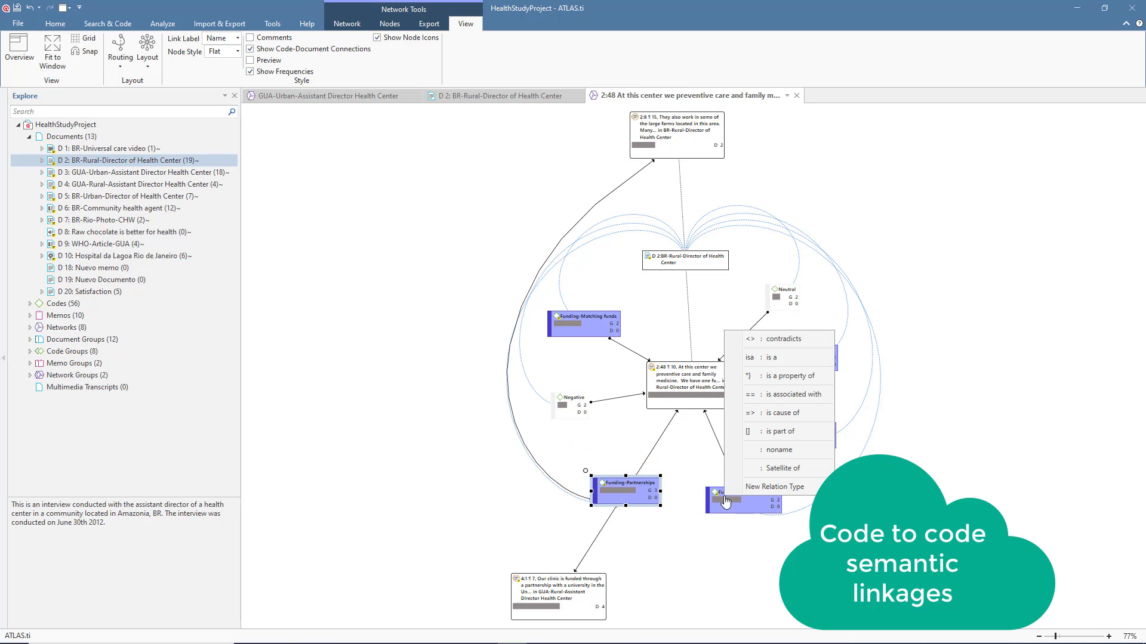
pyautogui.click(778, 393)
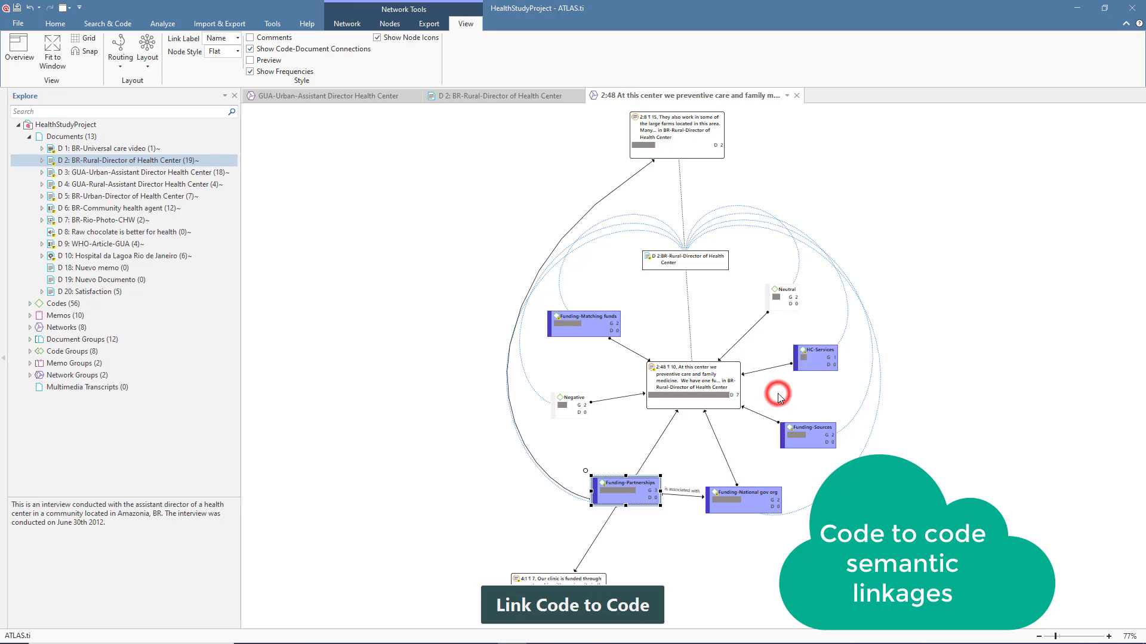
pyautogui.moveTo(750, 487); pyautogui.dragTo(777, 487)
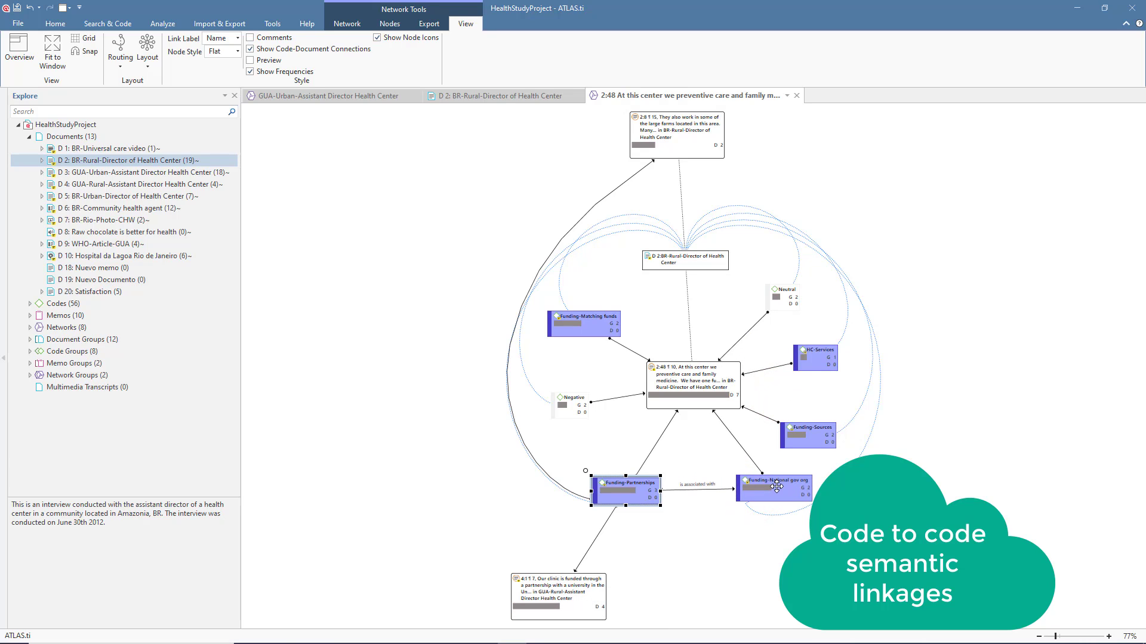
# - Show the network overview and use it to shift the visible part of the quotation 2:48 network
pyautogui.click(14, 53)
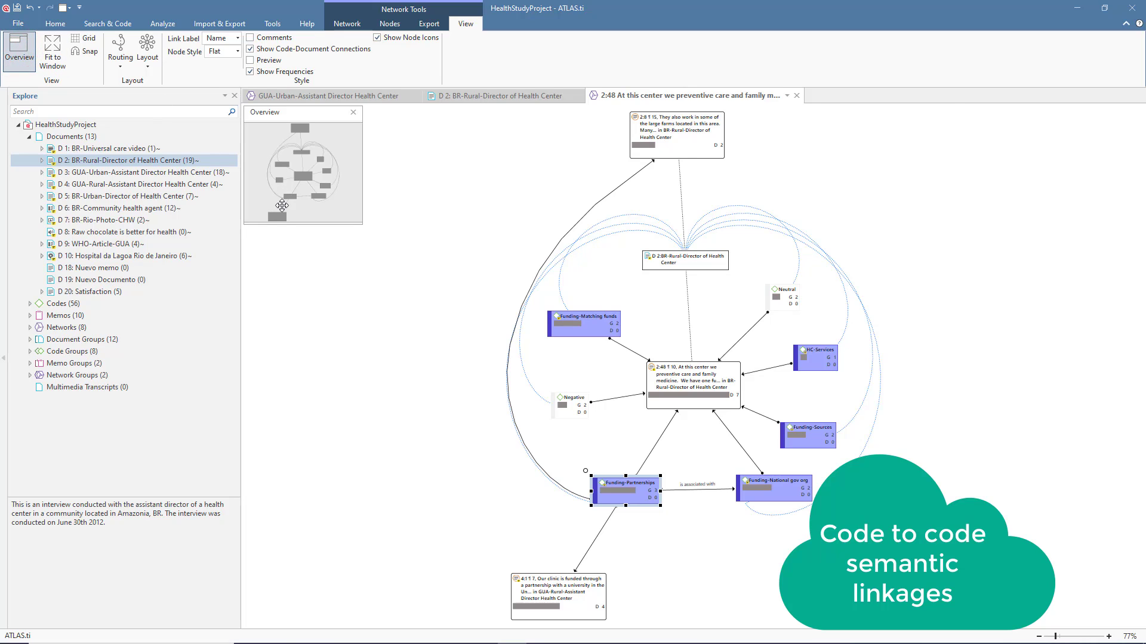
pyautogui.click(282, 204)
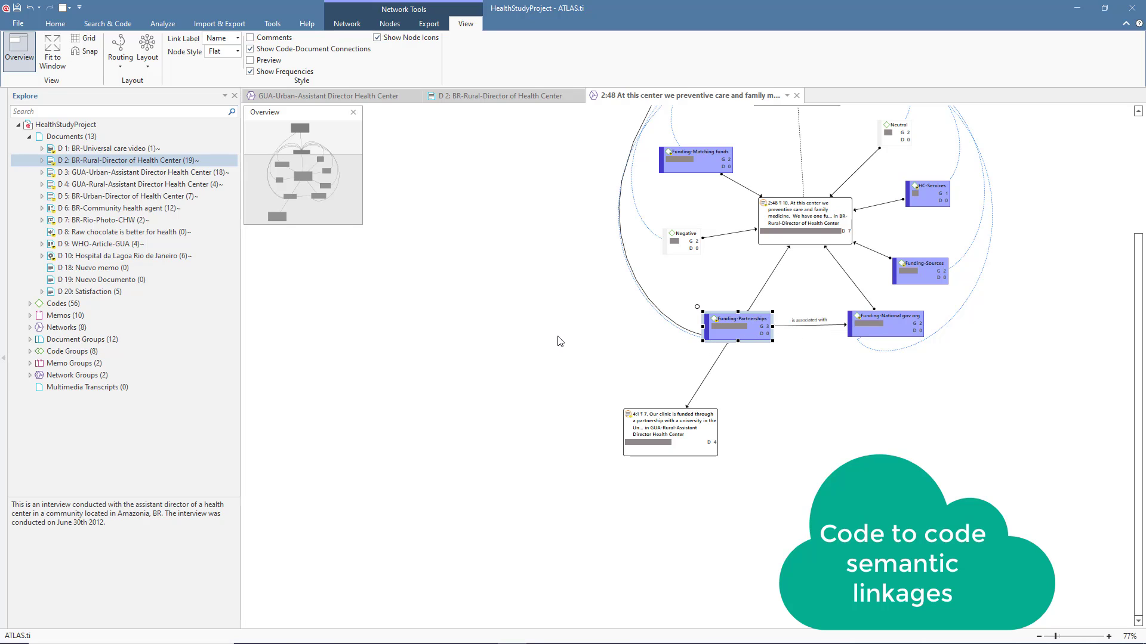
pyautogui.moveTo(1140, 373); pyautogui.dragTo(1127, 252)
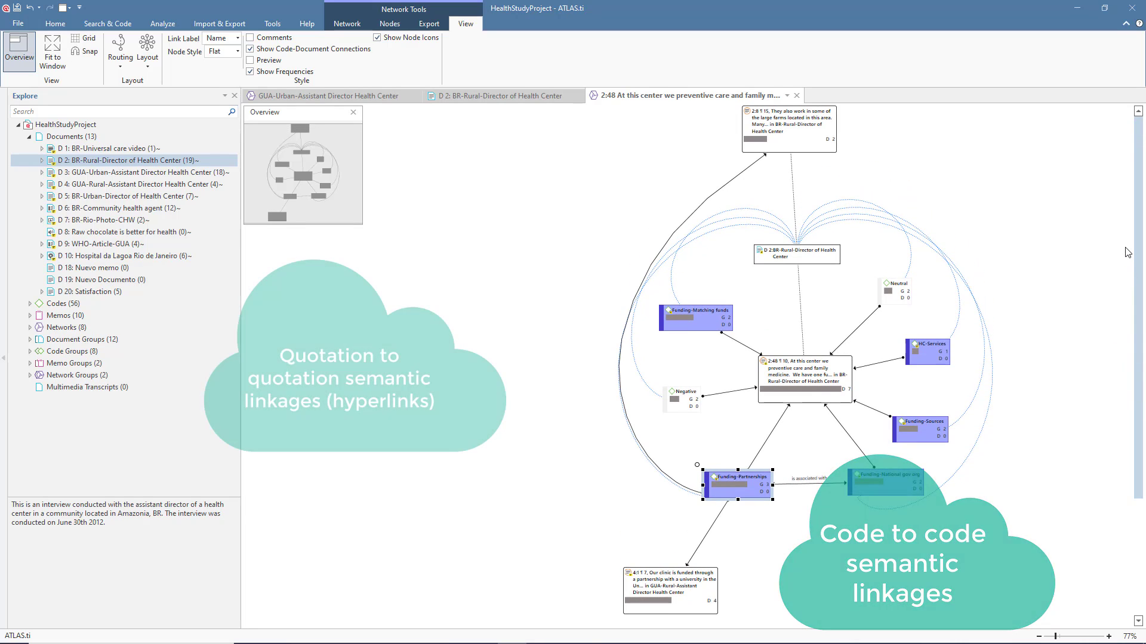
# - Hyperlink quotation 4:1 to quotation 2:8 with the relation "contradicts" and lay out the network again
pyautogui.click(641, 588)
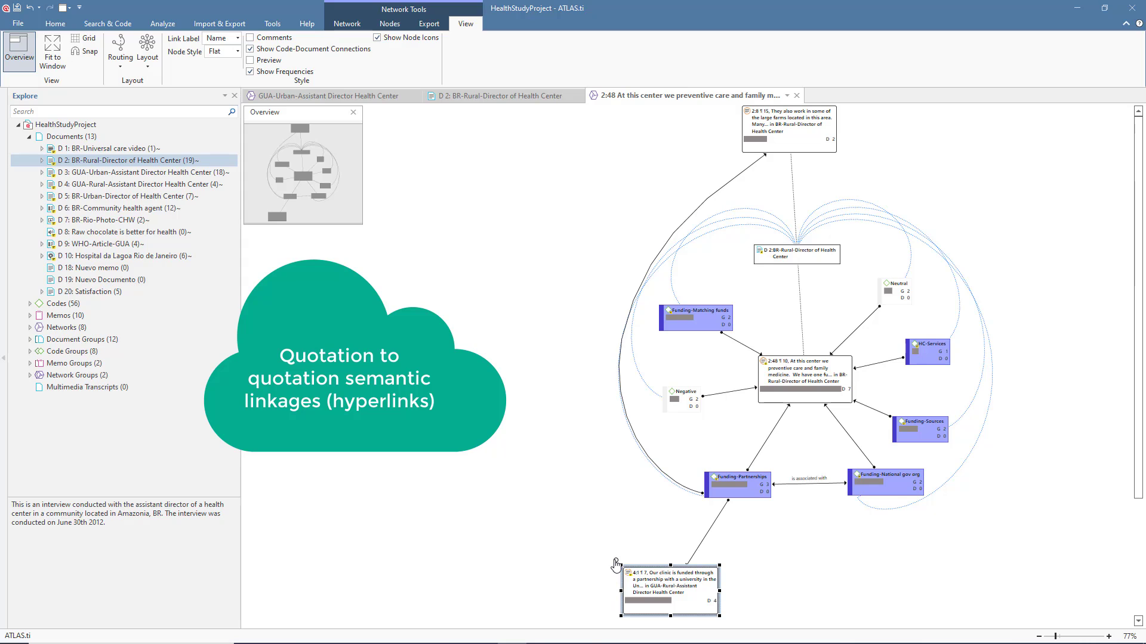
pyautogui.moveTo(616, 563); pyautogui.dragTo(797, 120)
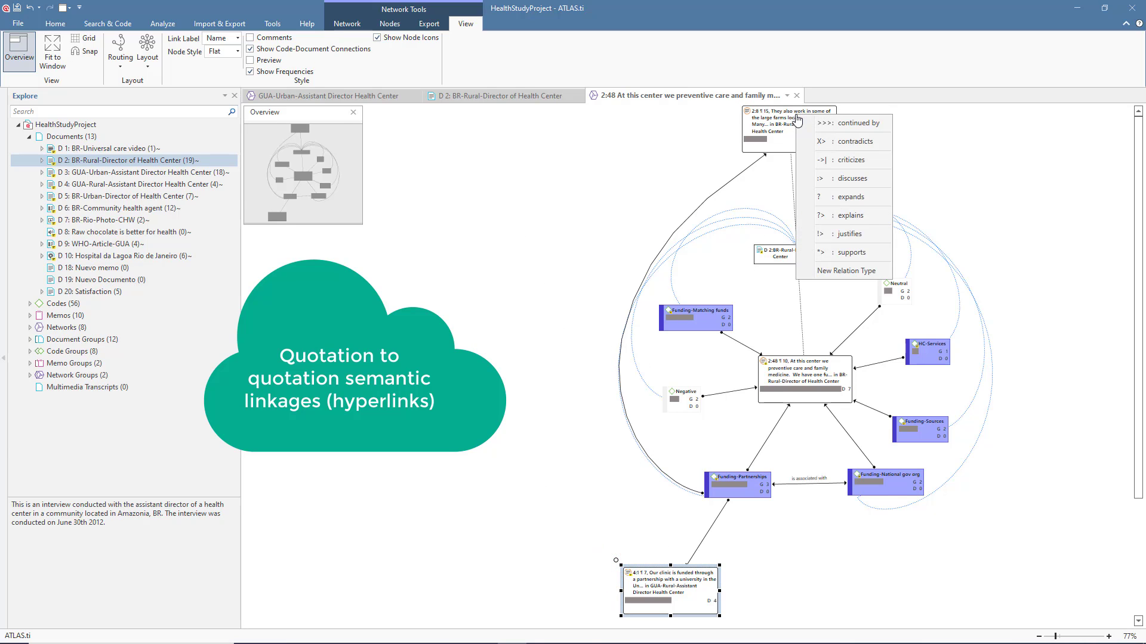
pyautogui.click(825, 141)
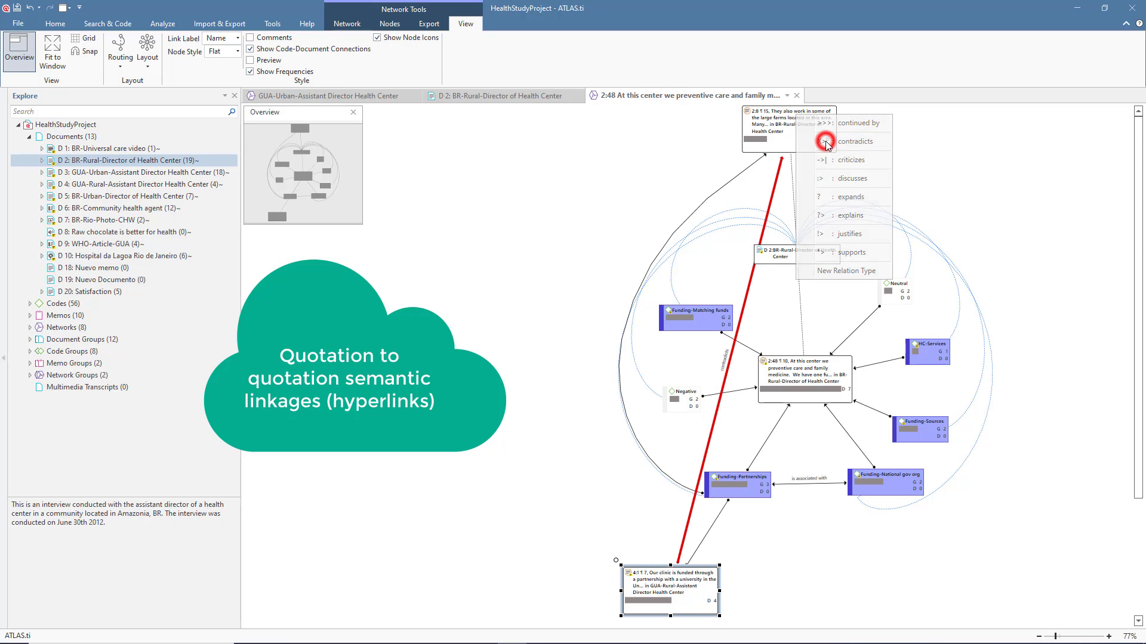
pyautogui.click(152, 45)
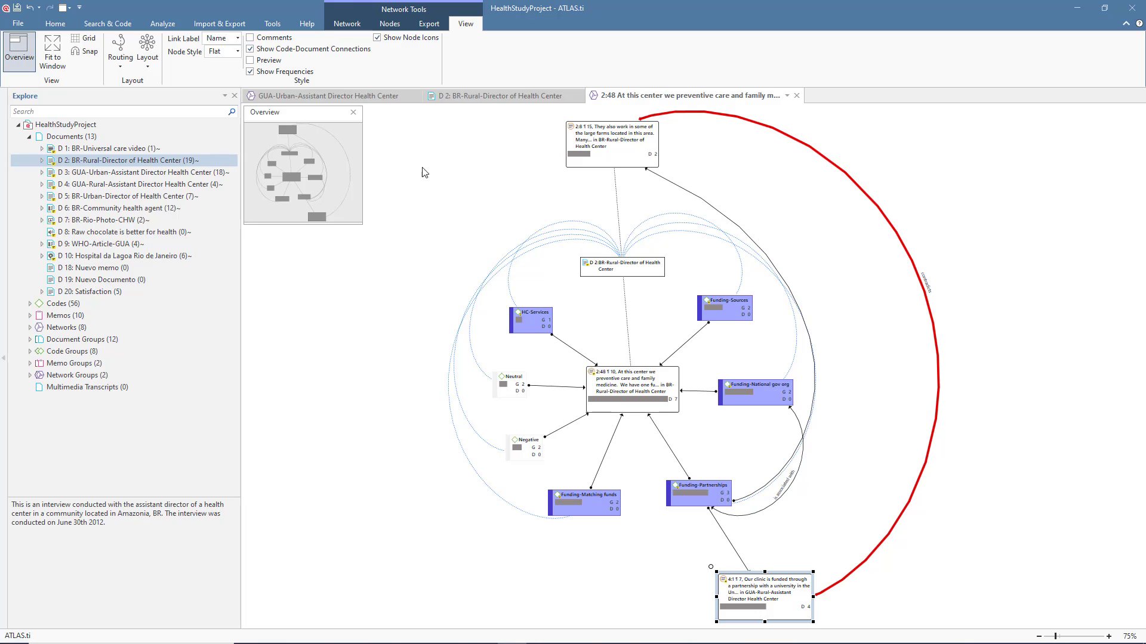
# - Display the export options for the quotation 2:48 network
pyautogui.click(349, 23)
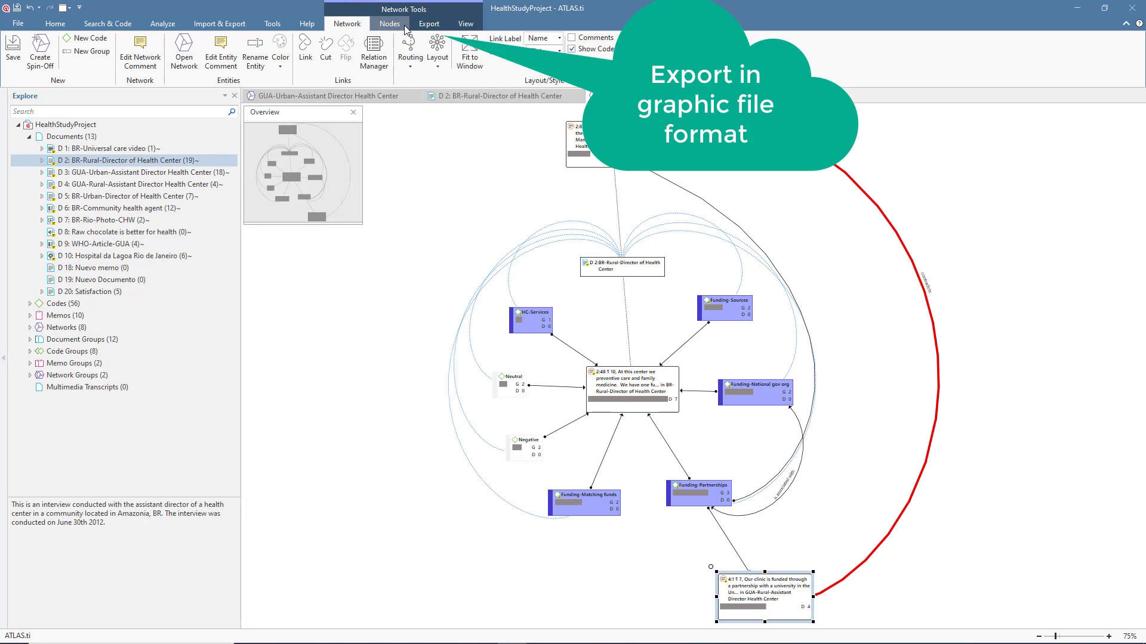
pyautogui.click(429, 23)
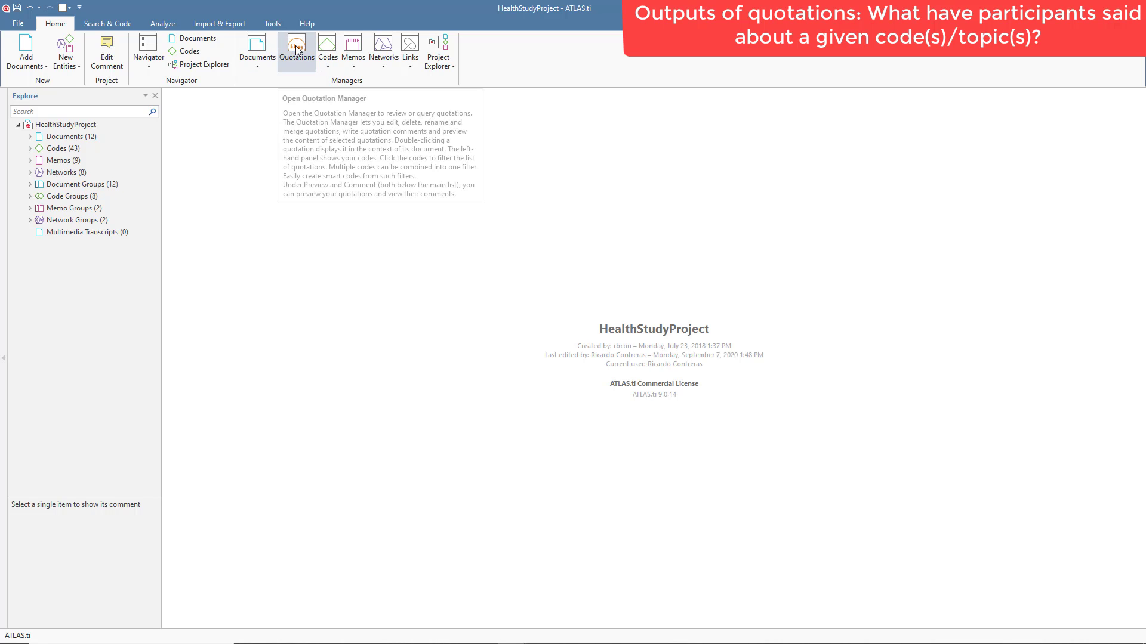
# - Open the Quotation Manager and filter the quotations by all funding codes, from Funding-County level org through Funding-State
pyautogui.click(296, 49)
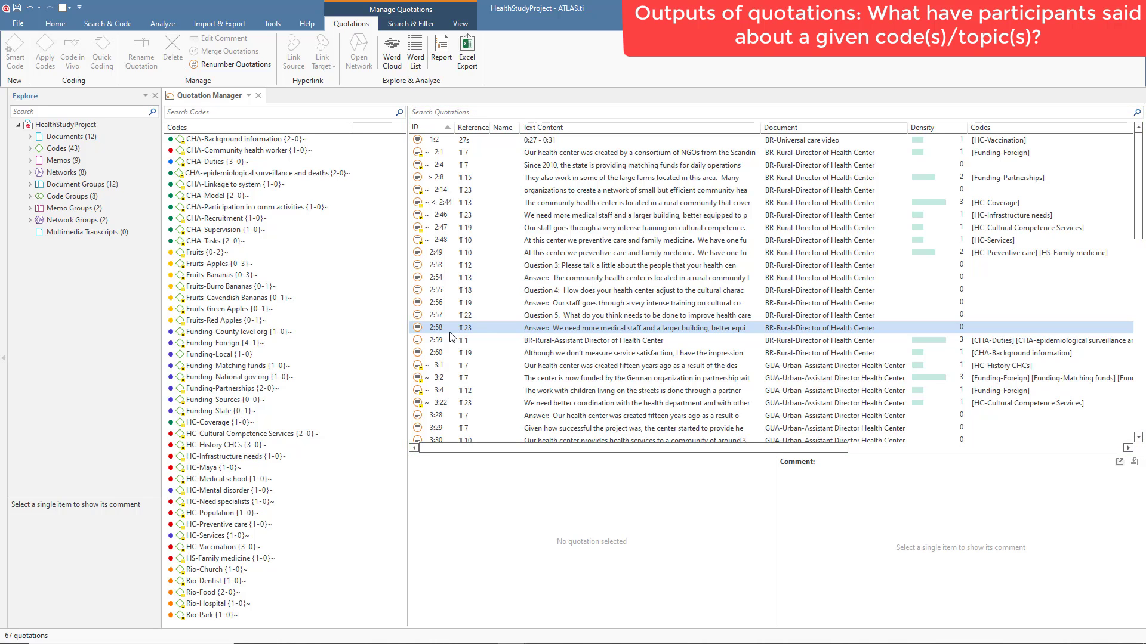
pyautogui.click(261, 332)
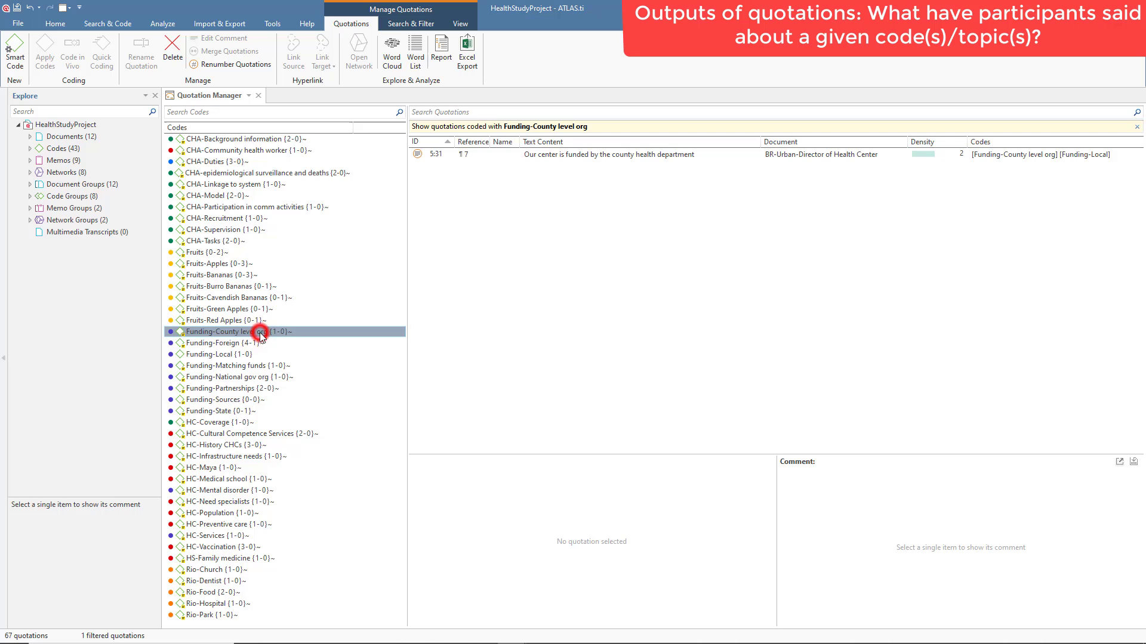
pyautogui.keyDown('shift'); pyautogui.click(231, 411); pyautogui.keyUp('shift')
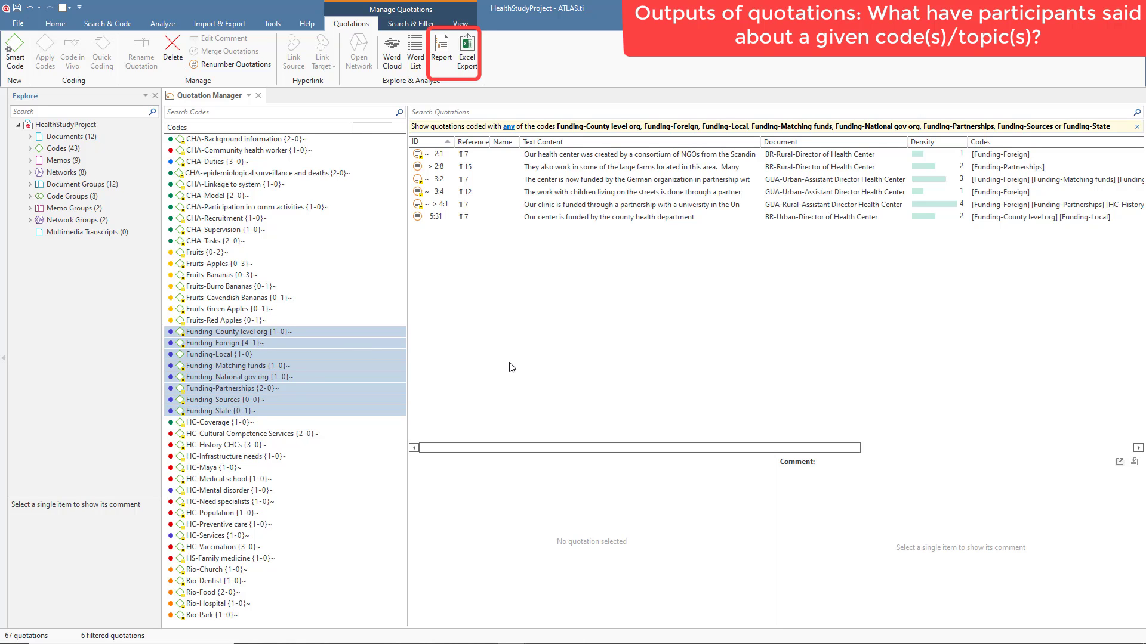
# - Export the filtered quotations to Excel and keep the exported spreadsheet open
pyautogui.click(469, 54)
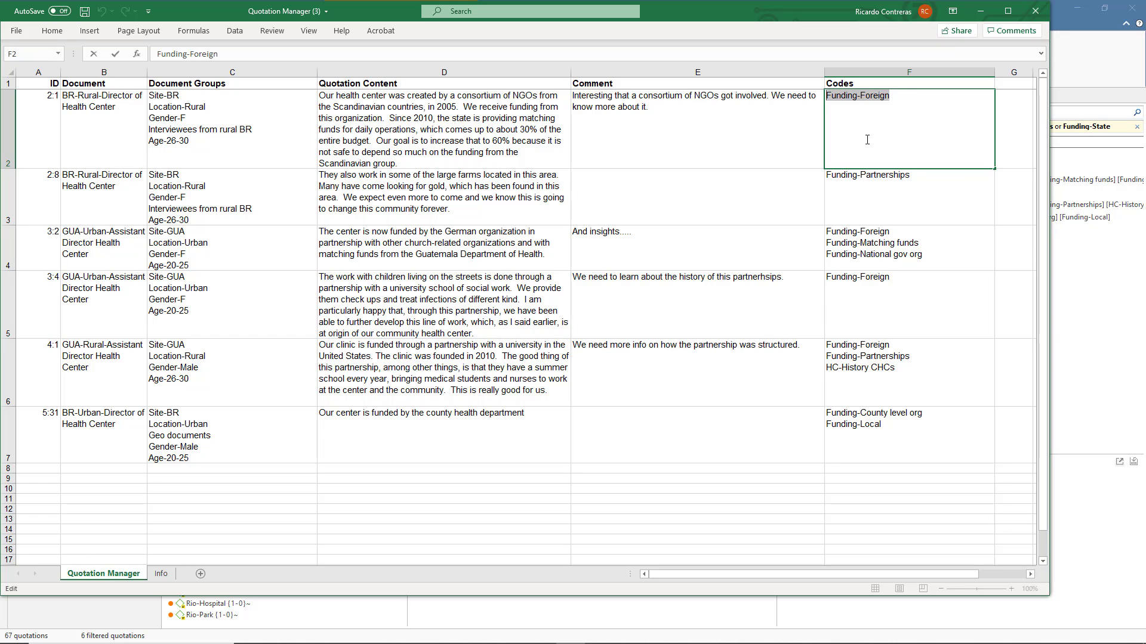
pyautogui.click(1035, 11)
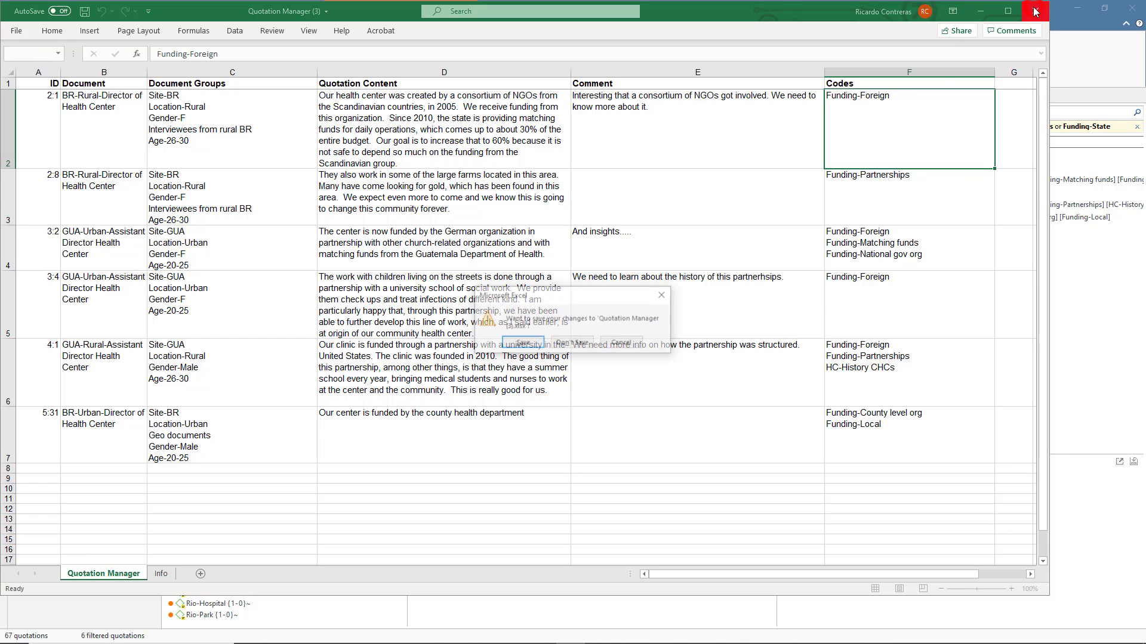
pyautogui.click(624, 344)
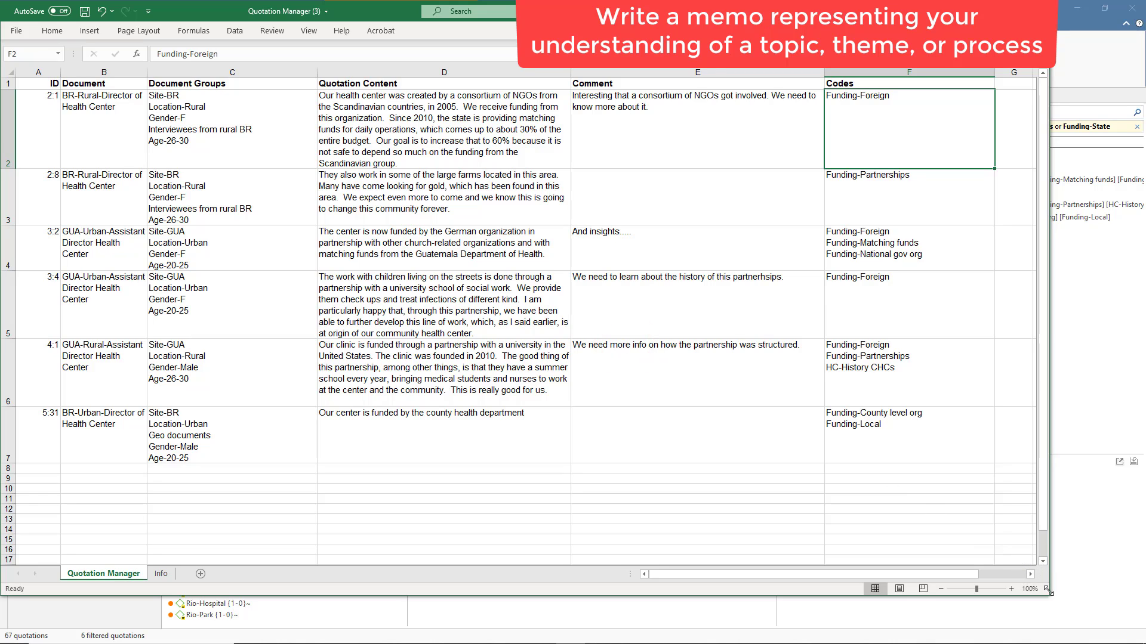
# - Narrow the Excel window, move it away from the quotation list, and switch back to ATLAS.ti
pyautogui.moveTo(1049, 595); pyautogui.dragTo(950, 610)
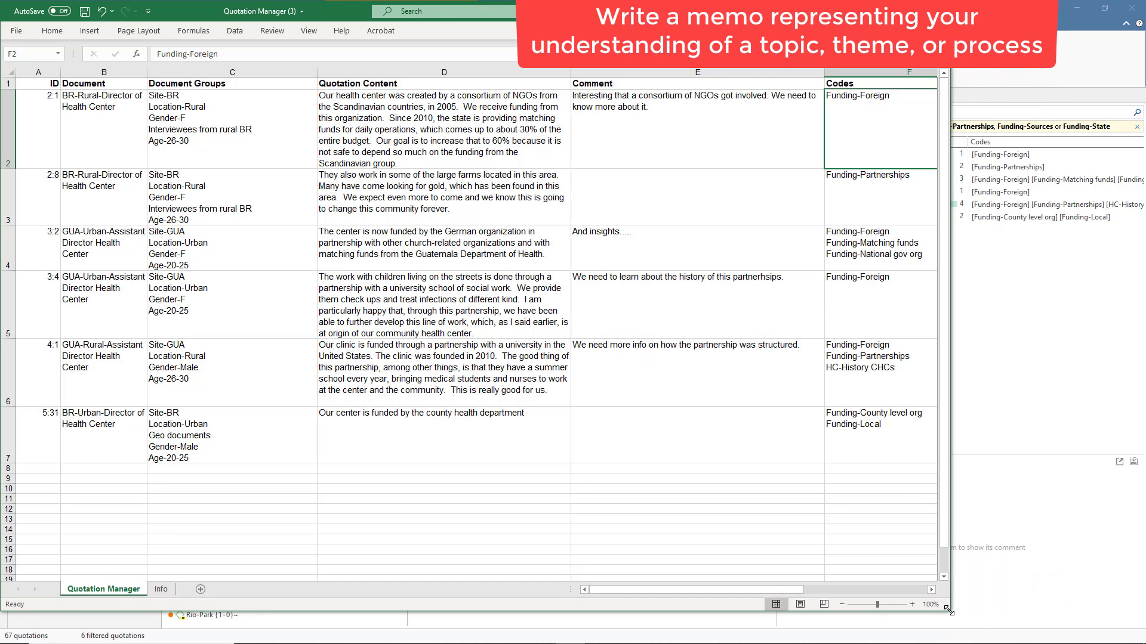
pyautogui.moveTo(191, 12); pyautogui.dragTo(518, 225)
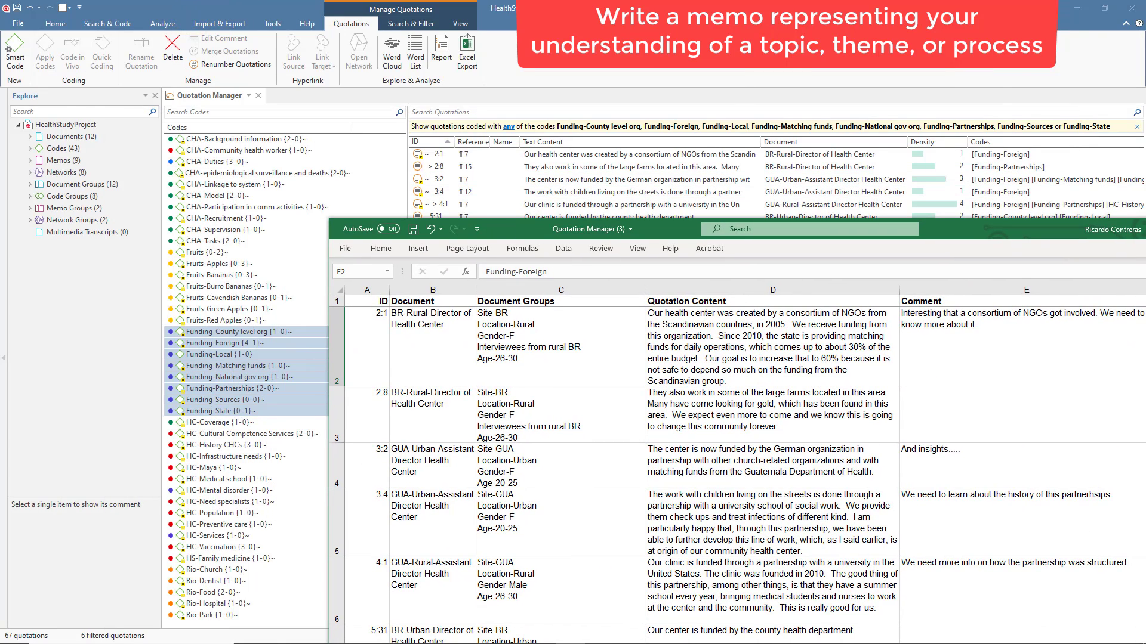
pyautogui.click(859, 51)
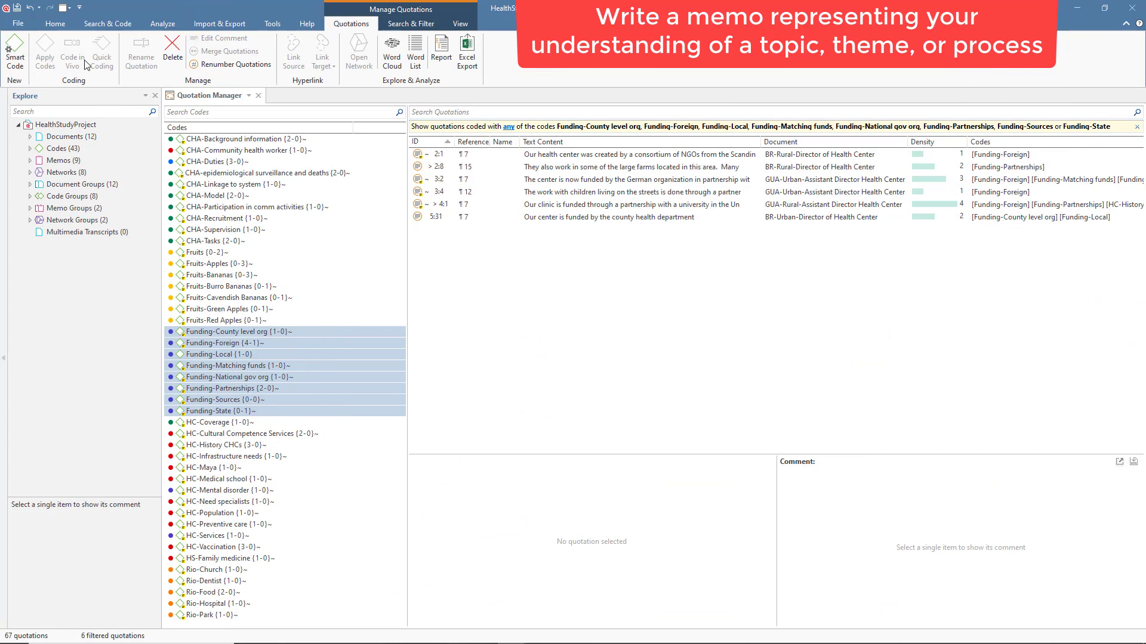
# - Create a new memo named "My Understanding of Funding Processes"
pyautogui.click(53, 24)
pyautogui.click(68, 71)
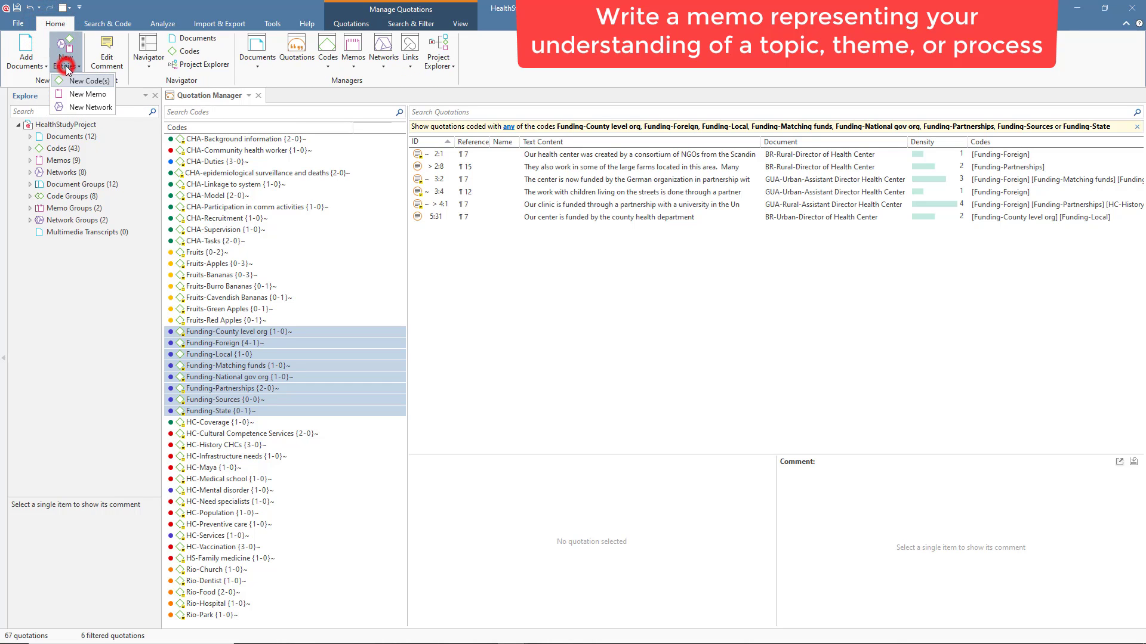
pyautogui.click(78, 90)
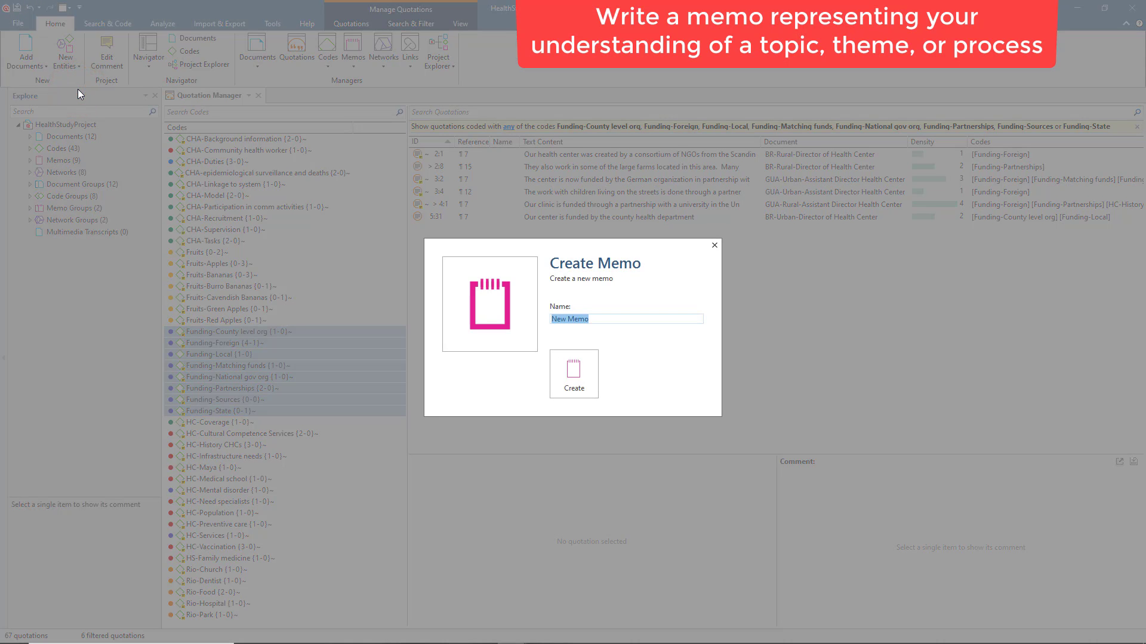
pyautogui.write('Myd')
pyautogui.press('BackSpace')
pyautogui.write('Understandi')
pyautogui.press('BackSpace')
pyautogui.press('BackSpace')
pyautogui.press('BackSpace')
pyautogui.write('anding of Funding Processes')
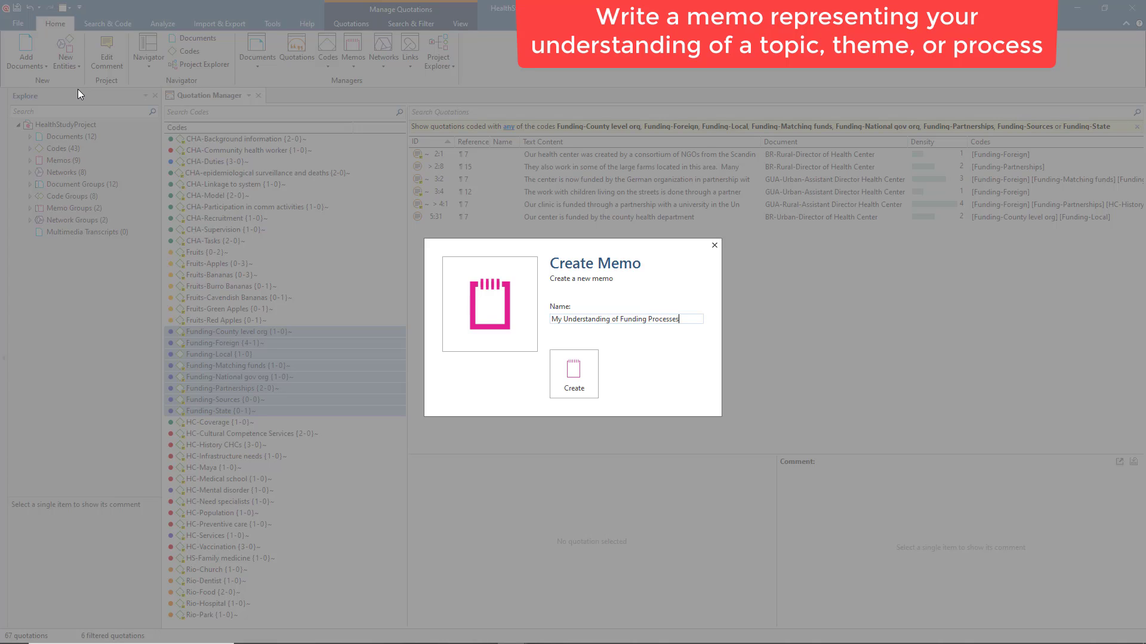
pyautogui.press('Return')
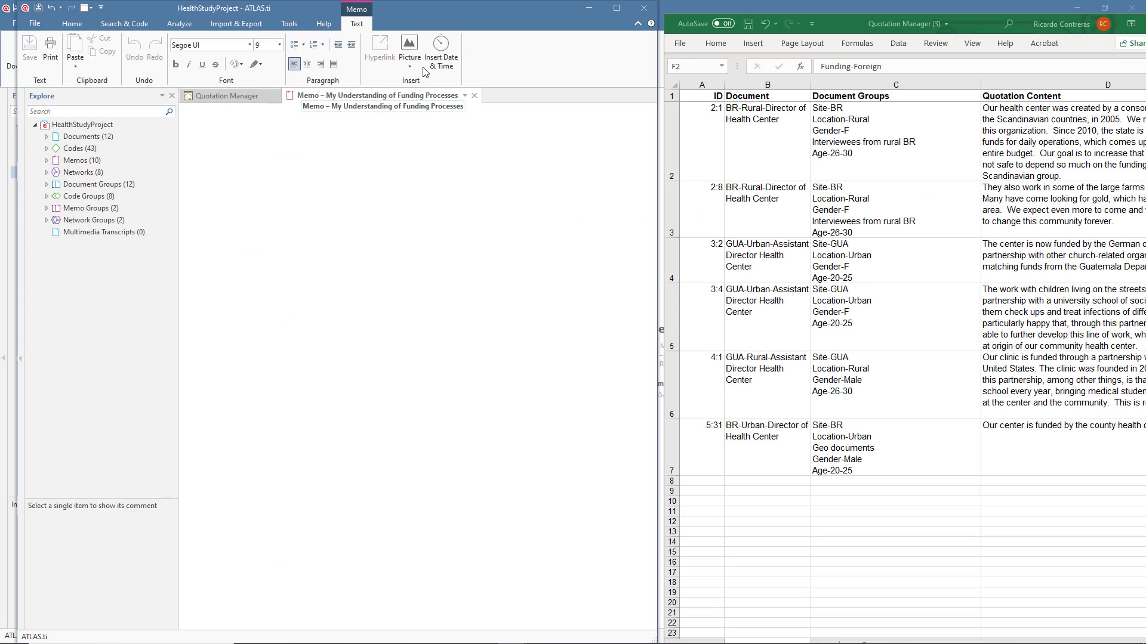
# - Timestamp the memo and write "And now I start making sense of what study participants said about the funding of their programs......."
pyautogui.click(440, 47)
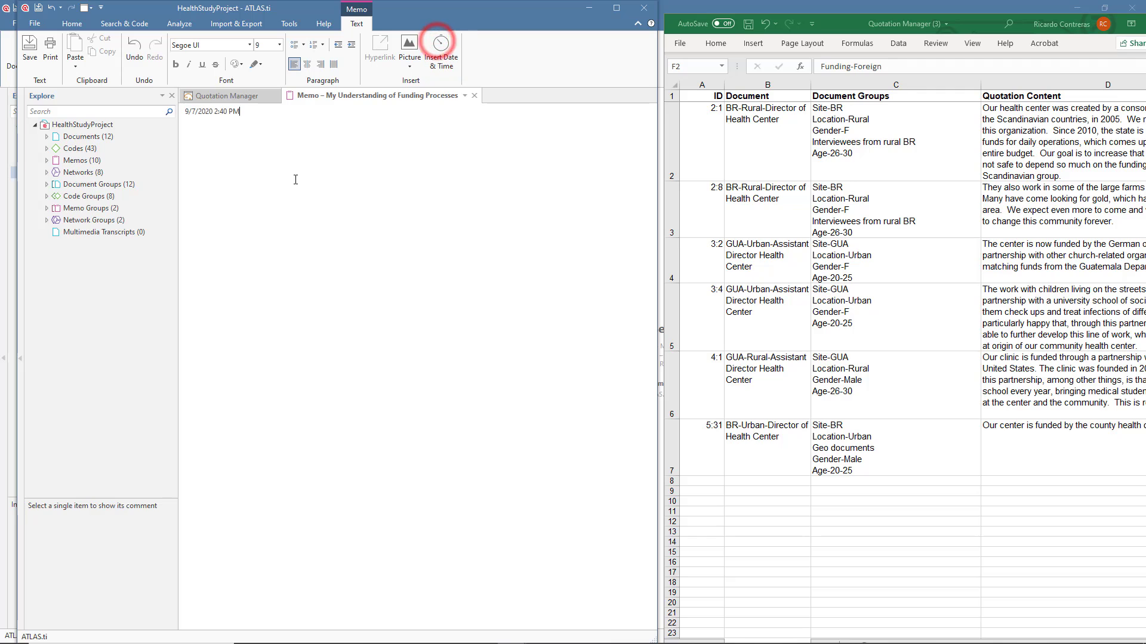
pyautogui.write('And now i s')
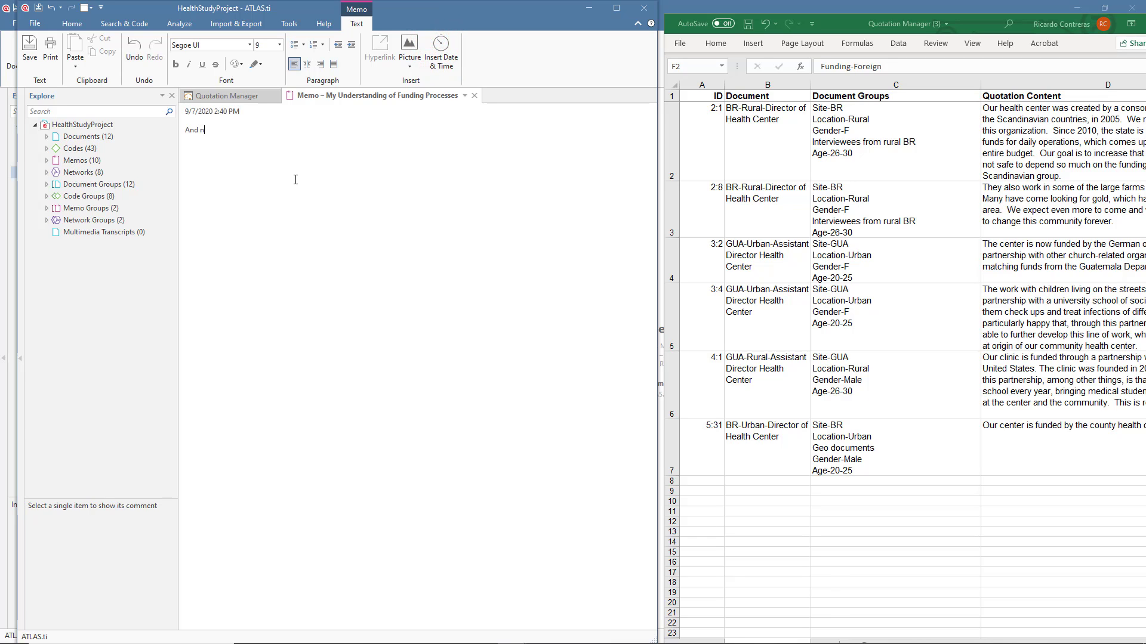
pyautogui.press('BackSpace')
pyautogui.press('BackSpace')
pyautogui.press('BackSpace')
pyautogui.write('I start making sense of what study participoants said about the funding o')
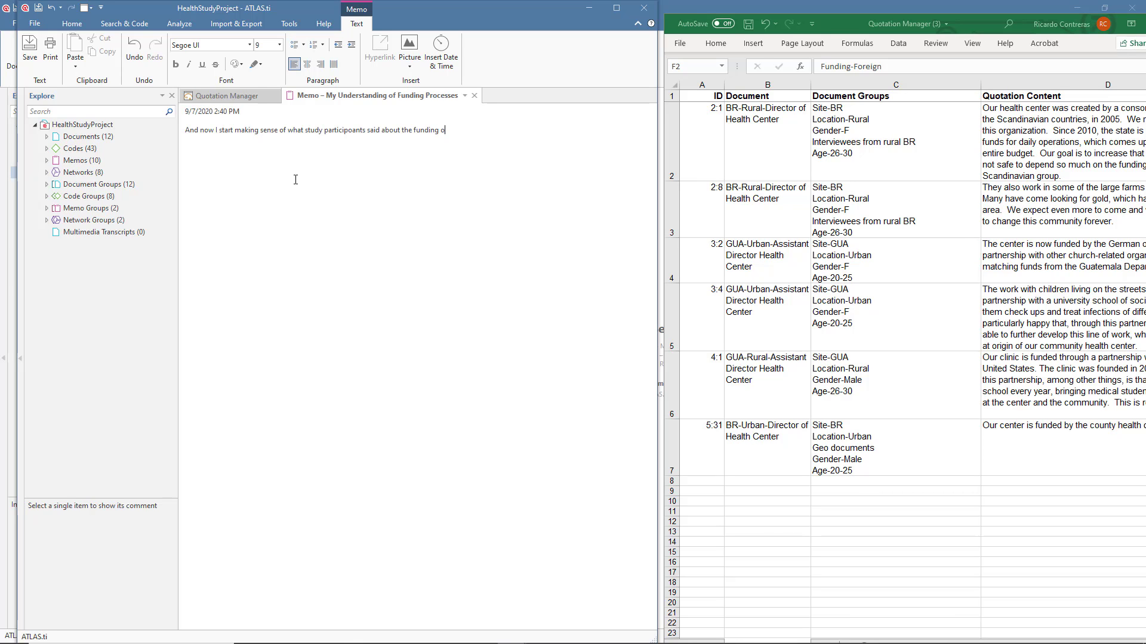
pyautogui.write('f the')
pyautogui.press('BackSpace')
pyautogui.press('BackSpace')
pyautogui.write('r programs.......')
# - Add the text of quotation 2:8 about the large farms and gold with the reference (2:8), and save and close the memo
pyautogui.press('Return')
pyautogui.press('Return')
pyautogui.write('"They also work in some of the large farms located in this area.  Many have come looking for gold, which has been found in this area.  We expect even more to come and we know this is going to change this community forever. " (2:8).')
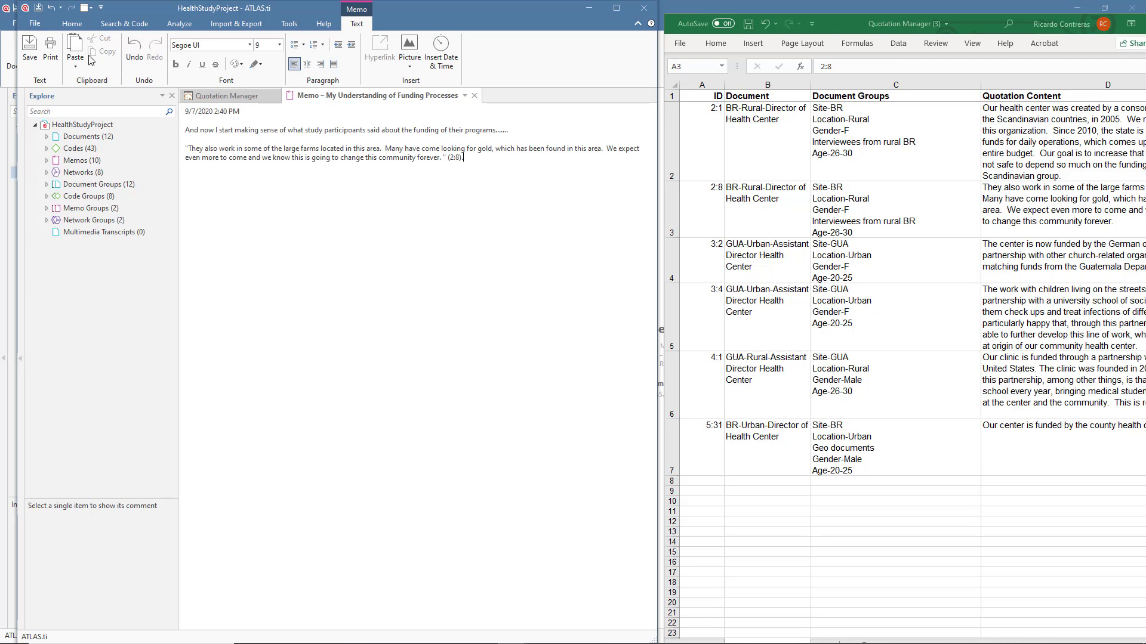
pyautogui.click(29, 49)
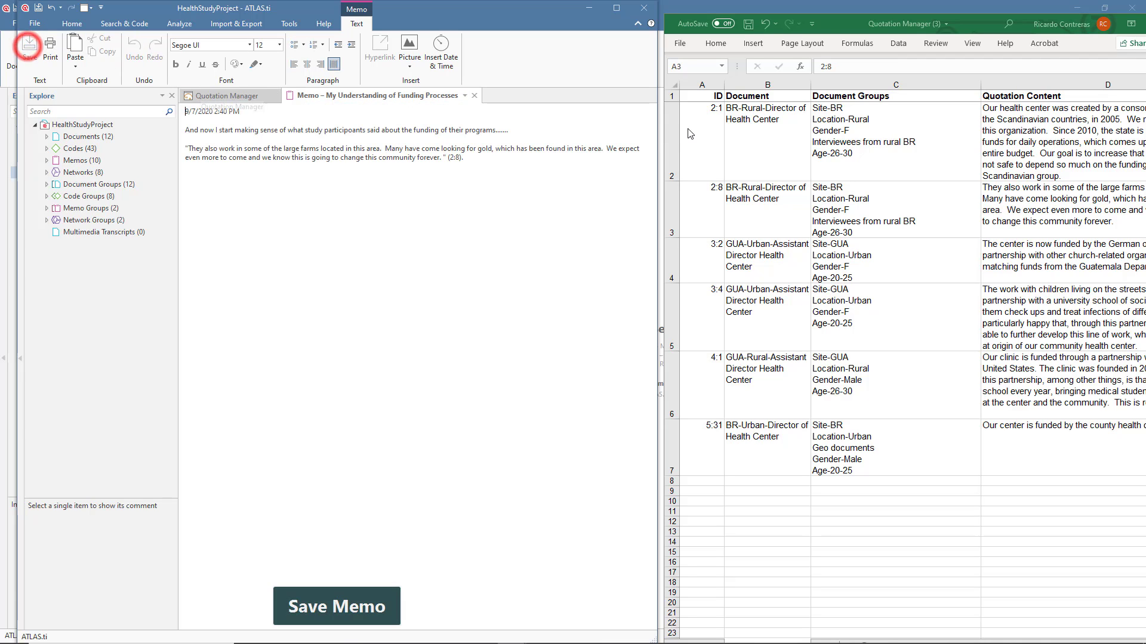
pyautogui.click(474, 96)
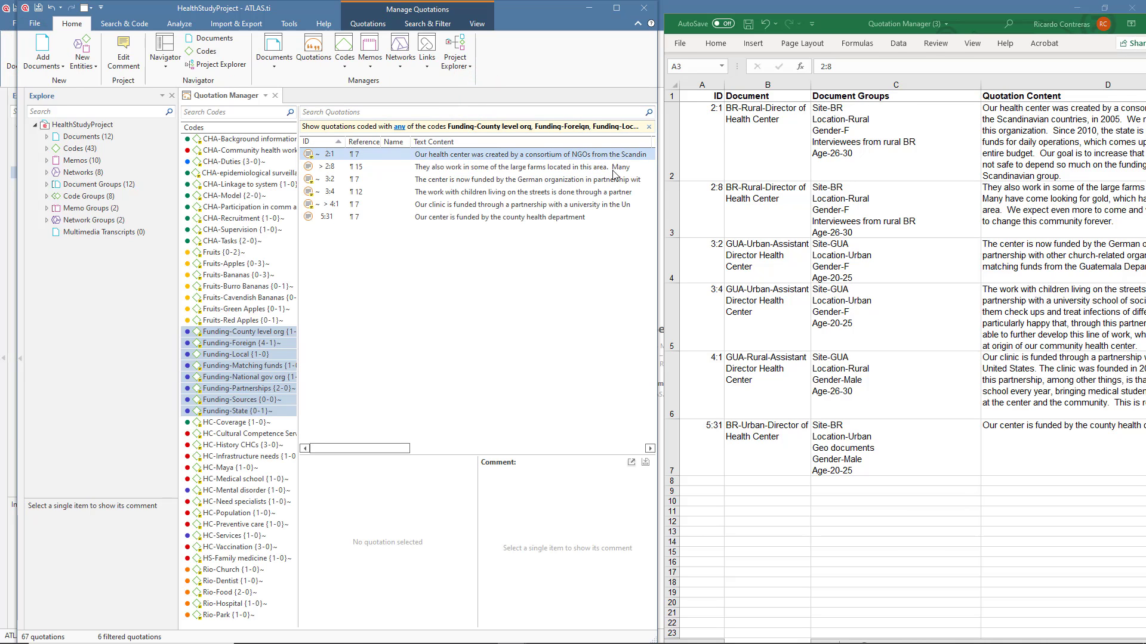
# - Widen the ATLAS.ti window and create a report of the filtered quotations that includes their content, comments and codes
pyautogui.moveTo(655, 197); pyautogui.dragTo(1141, 238)
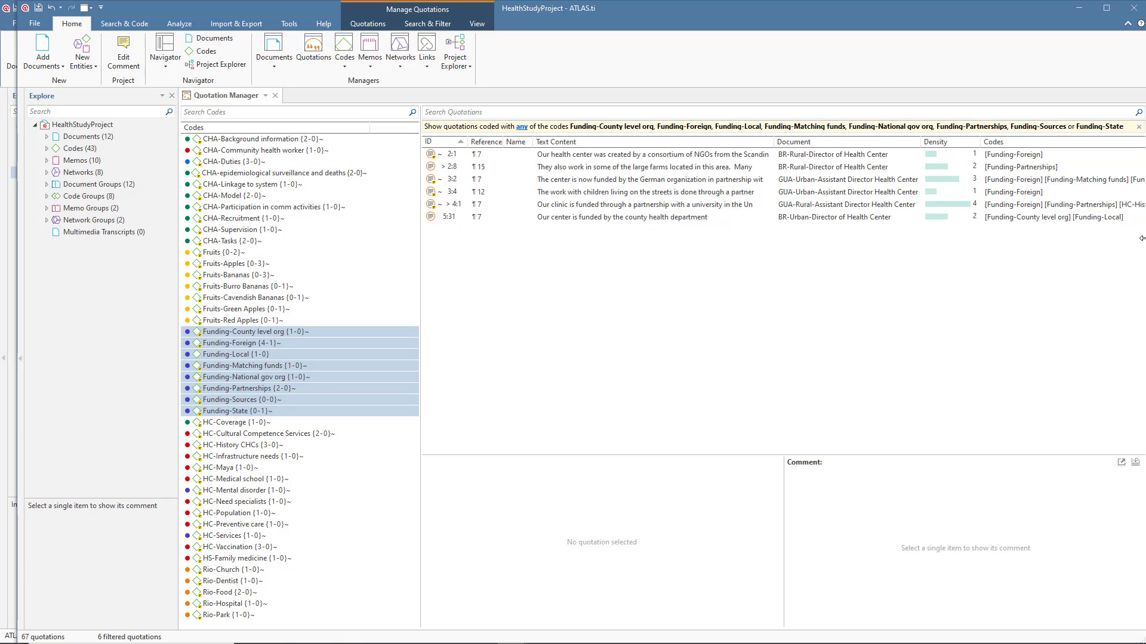
pyautogui.click(365, 25)
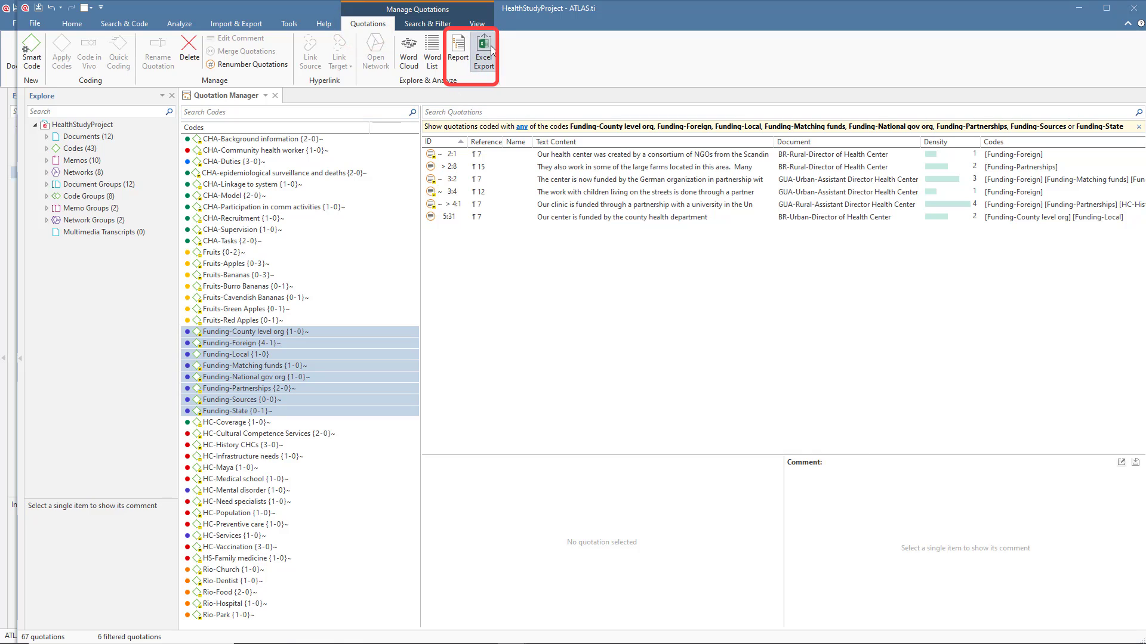
pyautogui.click(458, 50)
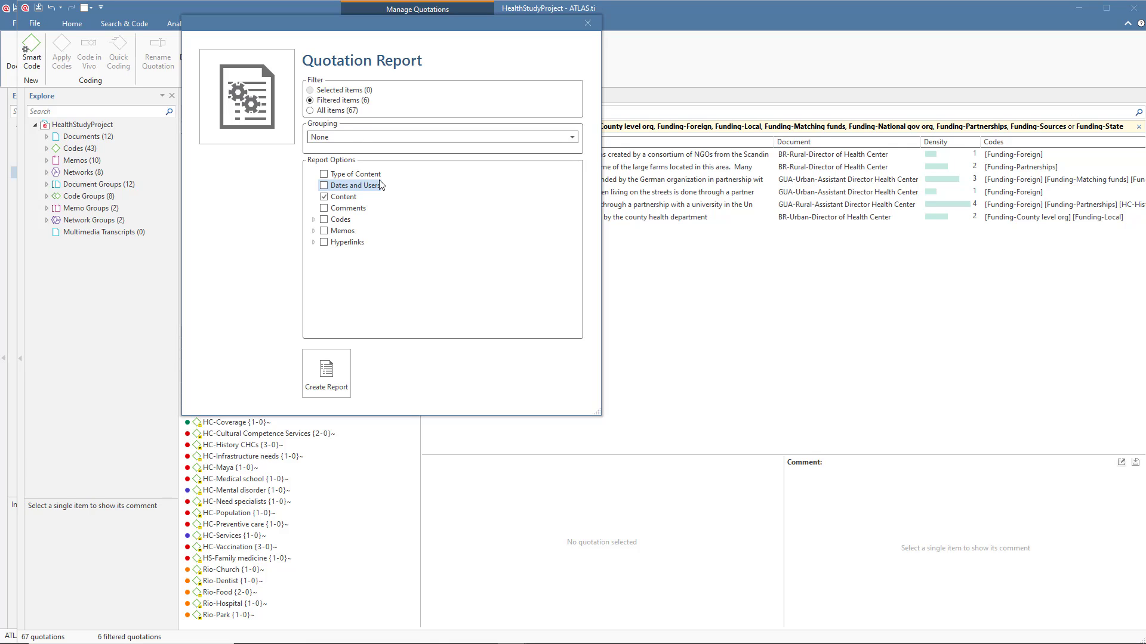
pyautogui.click(323, 207)
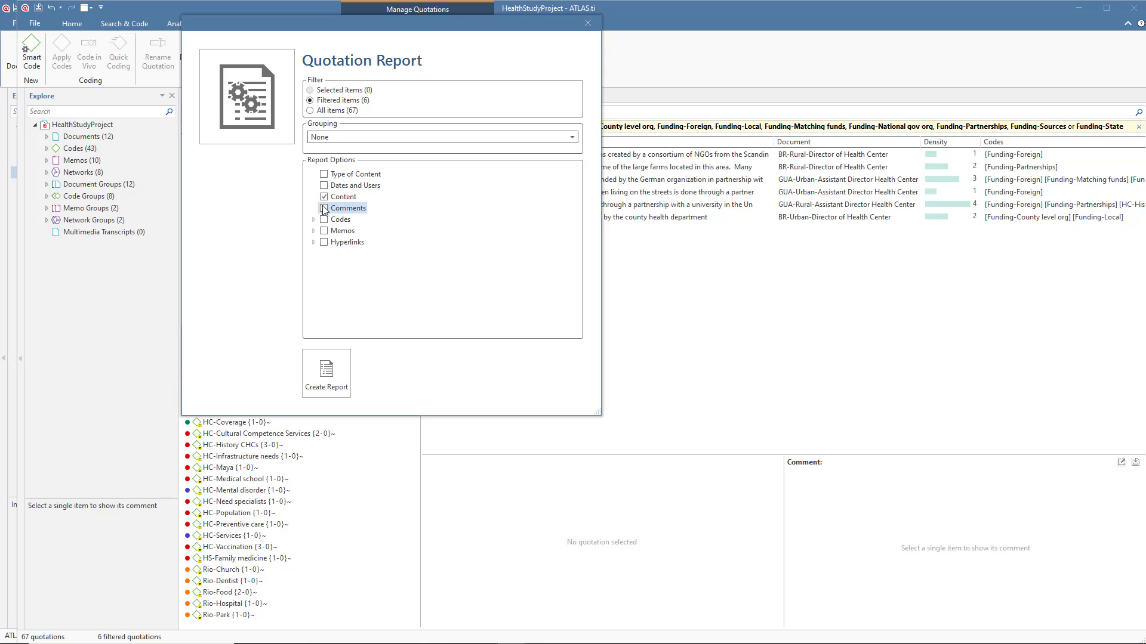
pyautogui.click(324, 219)
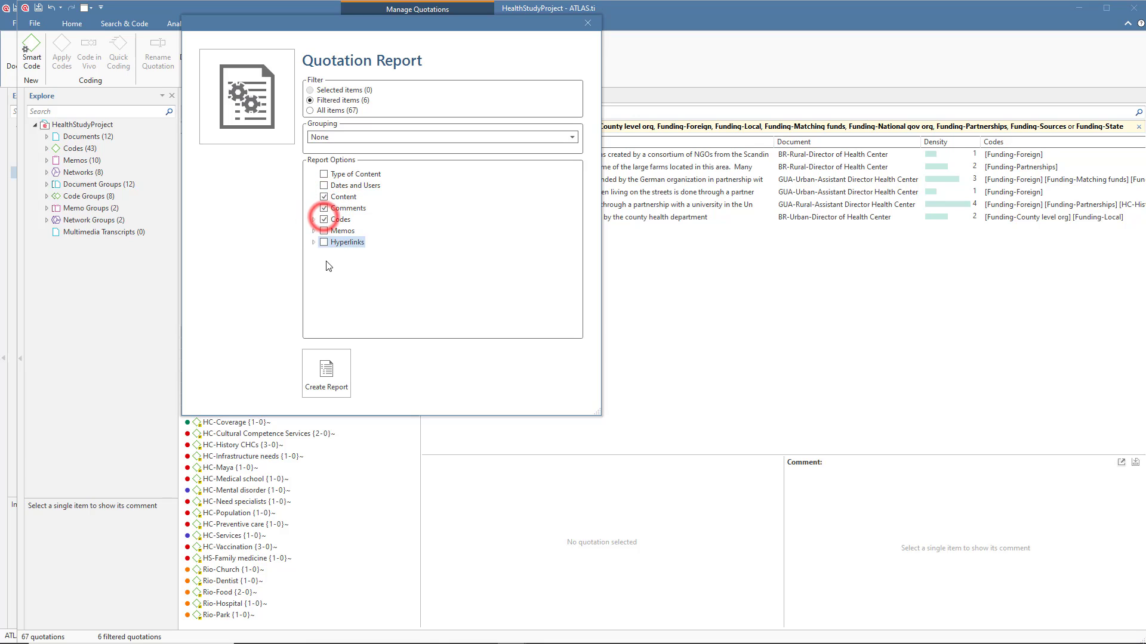
pyautogui.click(327, 370)
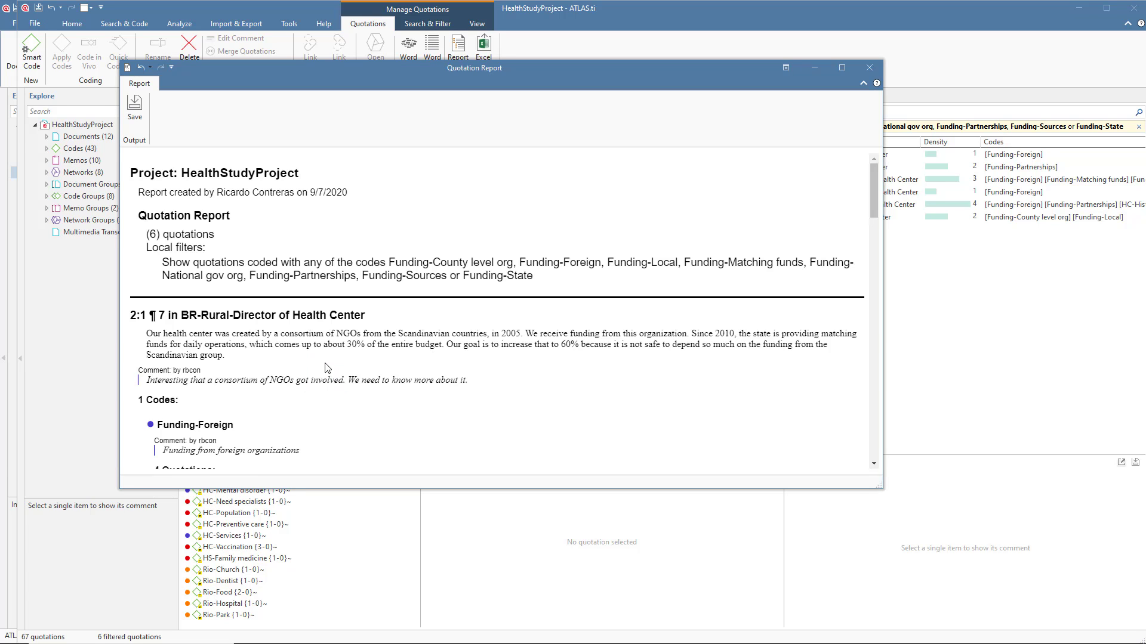
pyautogui.moveTo(874, 209)
pyautogui.mouseDown()
pyautogui.moveTo(867, 413)
pyautogui.moveTo(867, 179)
pyautogui.moveTo(856, 172)
pyautogui.mouseUp()
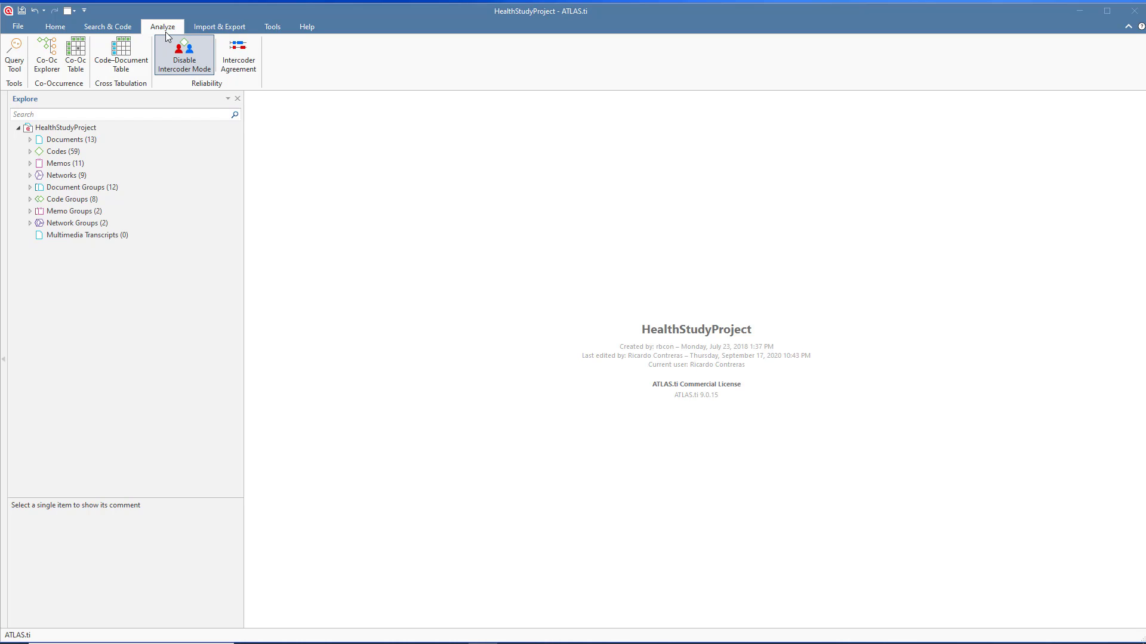
# - Build a query in the Query Tool that combines the codes Funding-Foreign and Funding-Partnerships with the OR operator
pyautogui.click(14, 53)
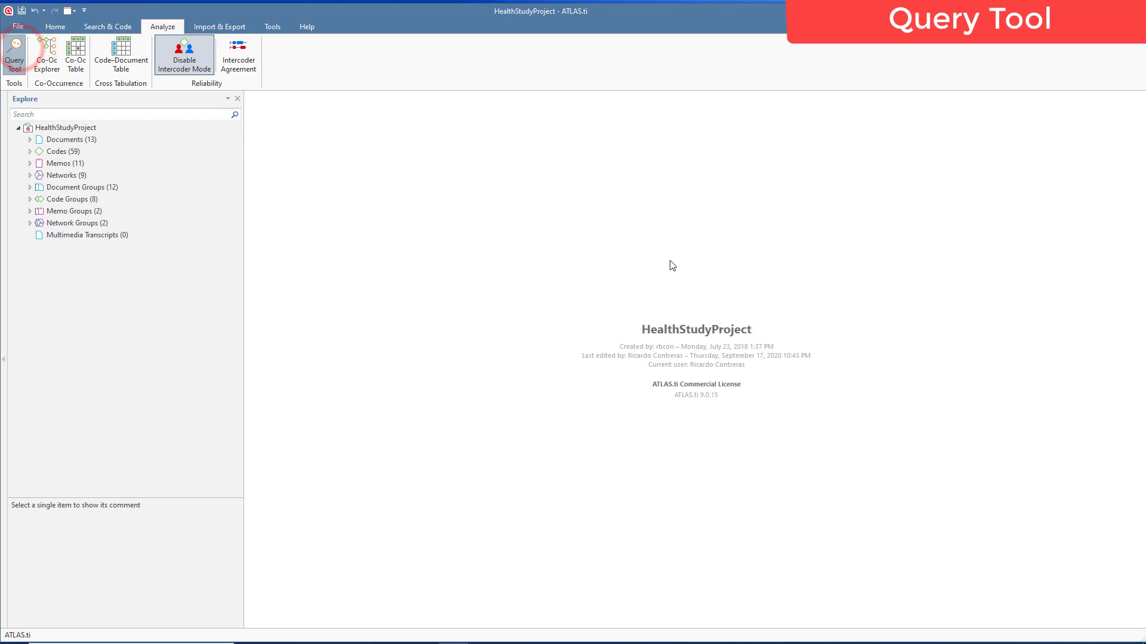
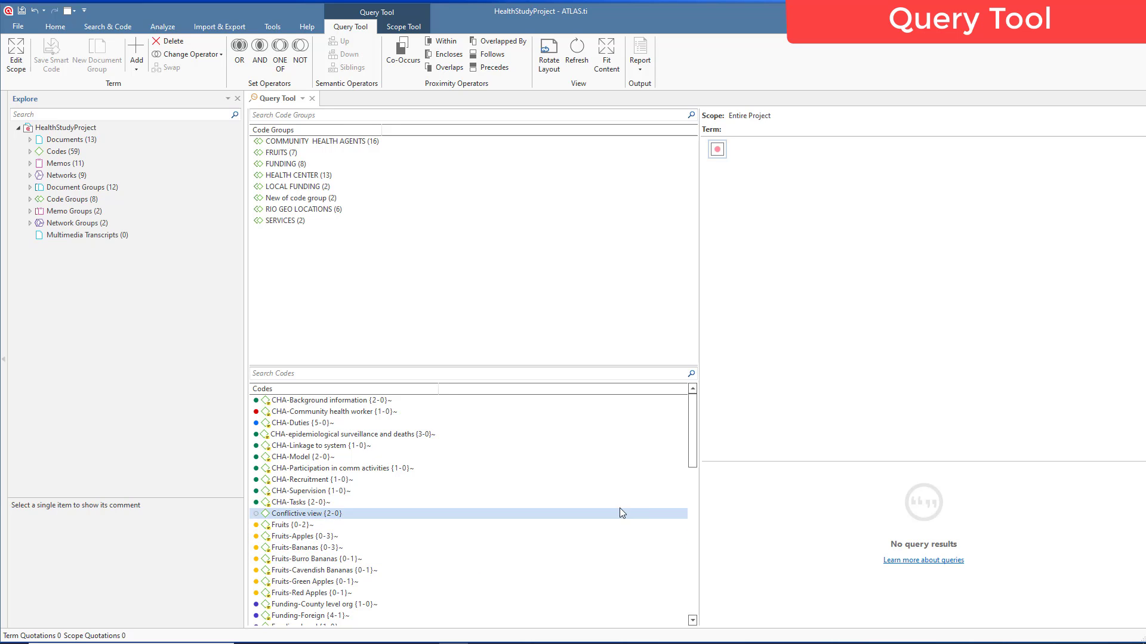
pyautogui.moveTo(688, 458); pyautogui.dragTo(685, 474)
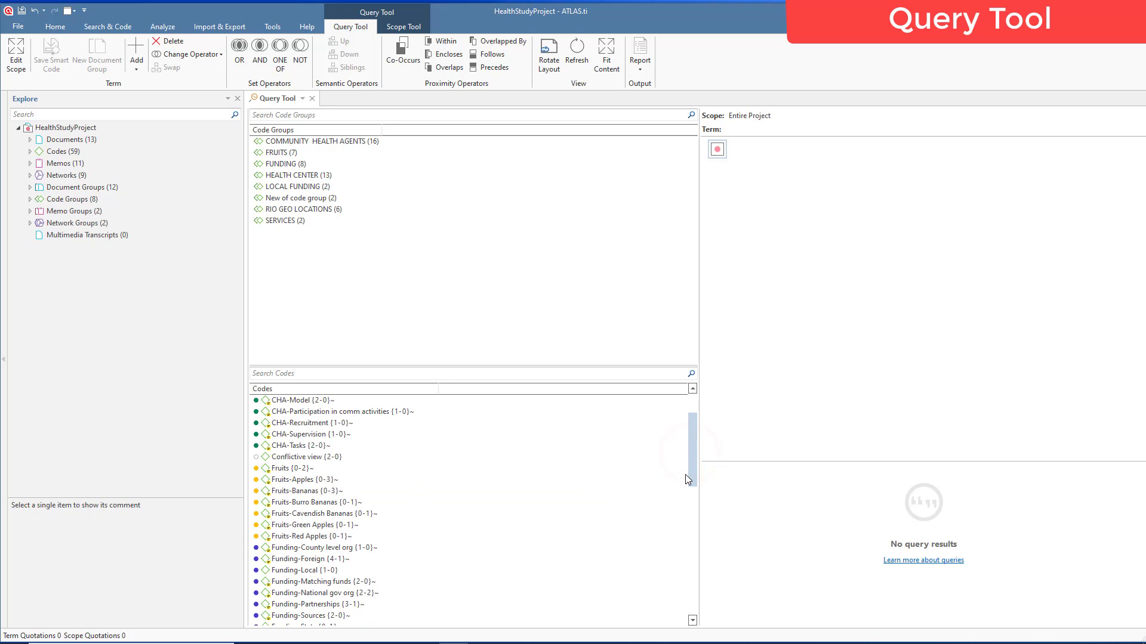
pyautogui.doubleClick(332, 560)
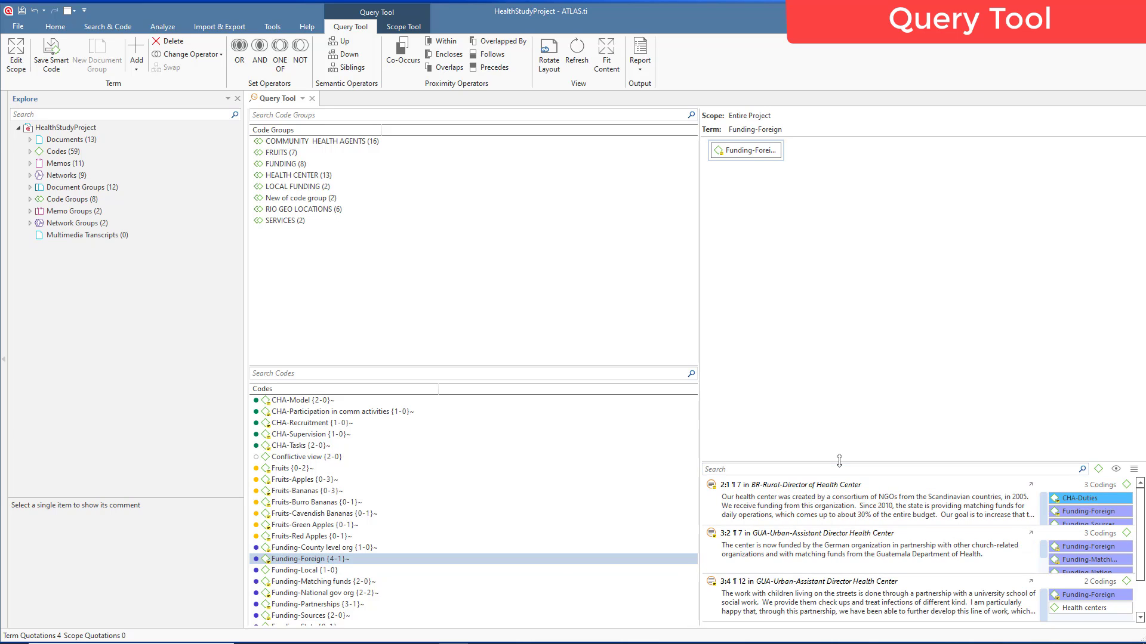
pyautogui.moveTo(839, 461); pyautogui.dragTo(834, 360)
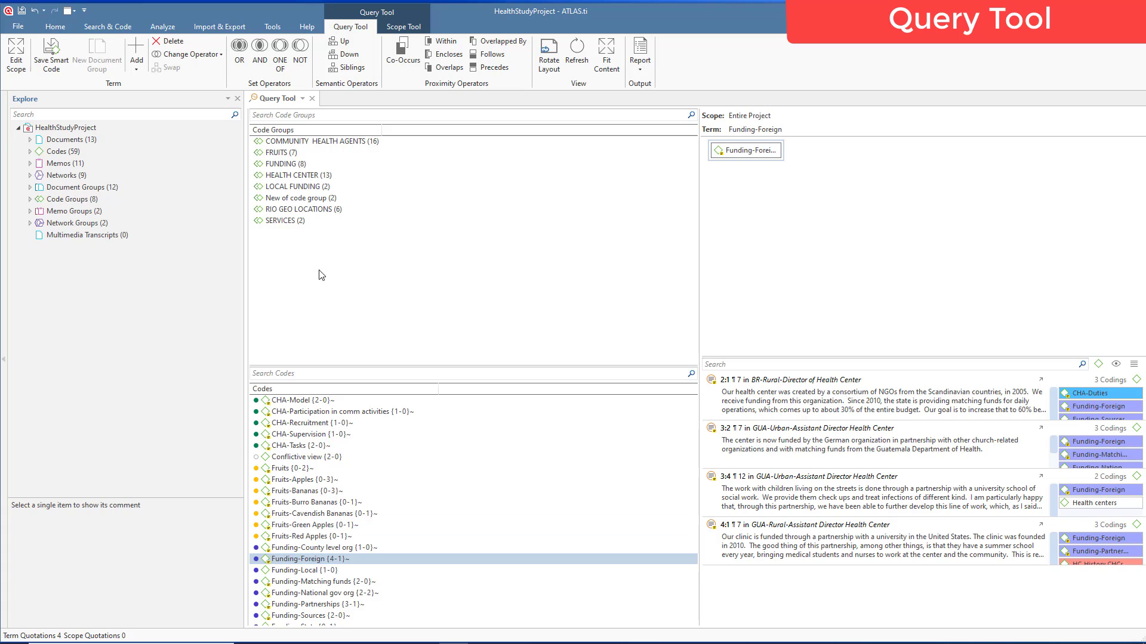
pyautogui.click(238, 45)
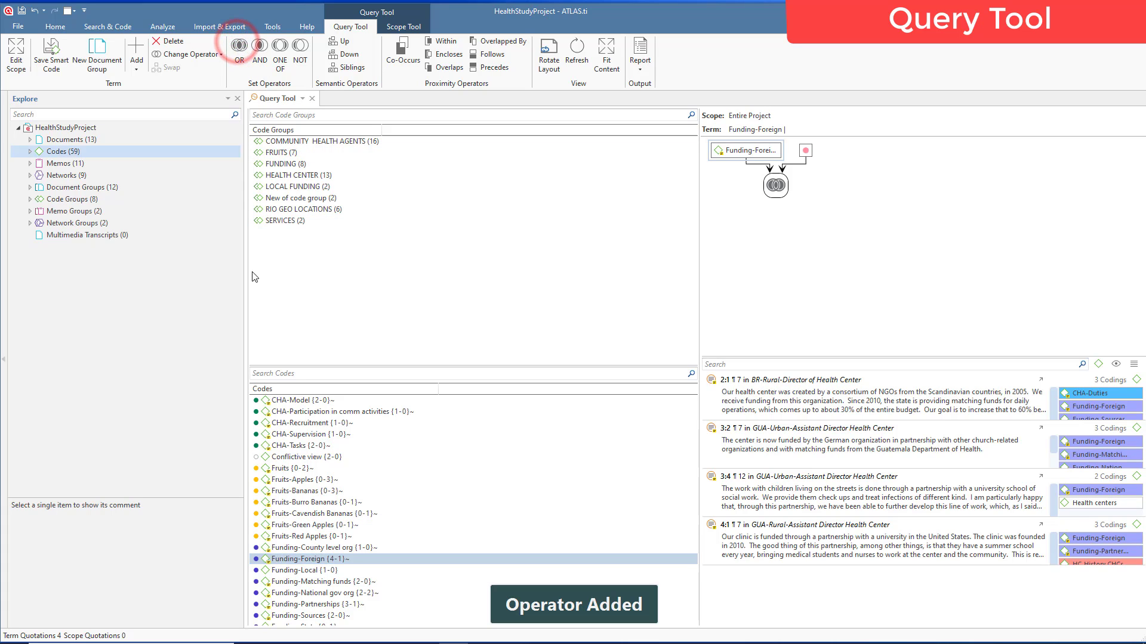
pyautogui.doubleClick(325, 605)
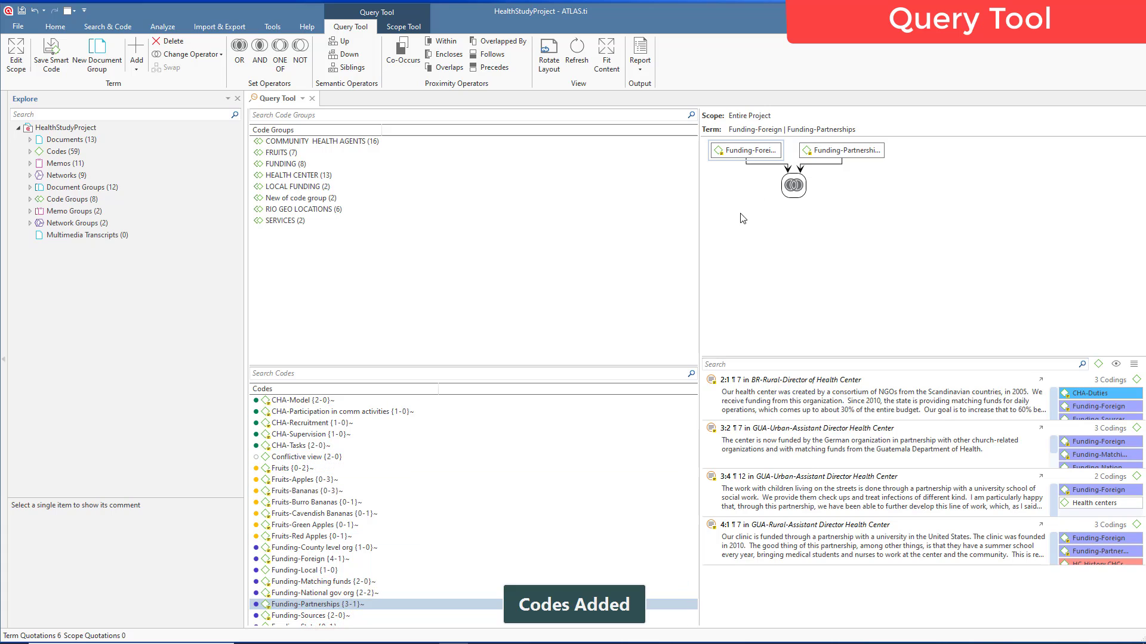
# - Display the quotations matching the whole OR query, enlarge the results list and view its output options
pyautogui.click(792, 186)
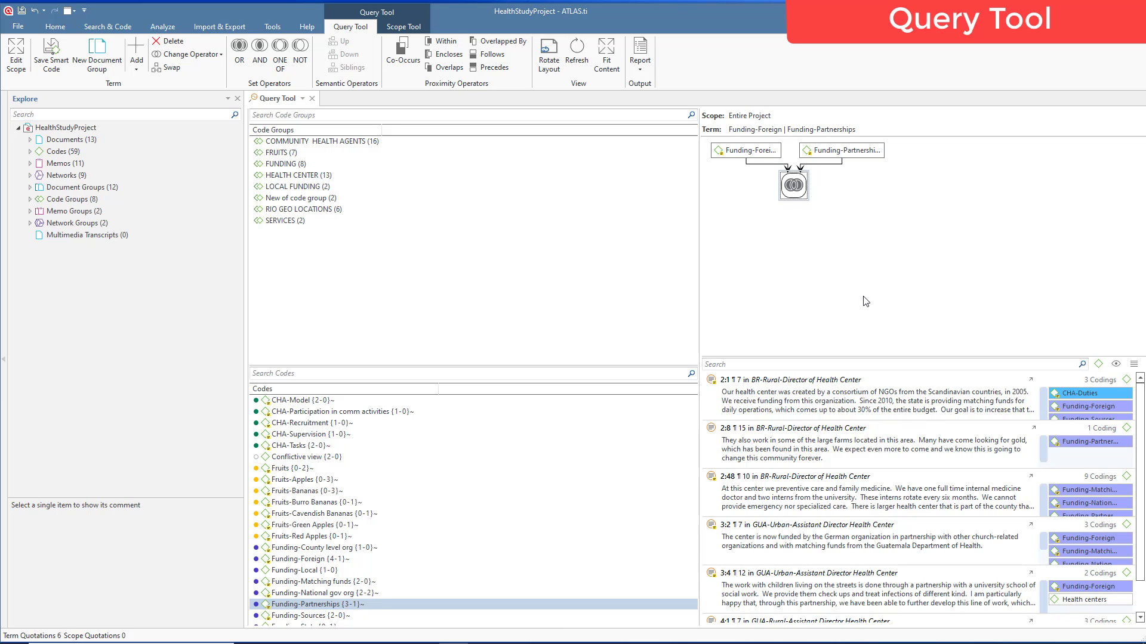
pyautogui.click(887, 362)
pyautogui.moveTo(885, 358); pyautogui.dragTo(882, 259)
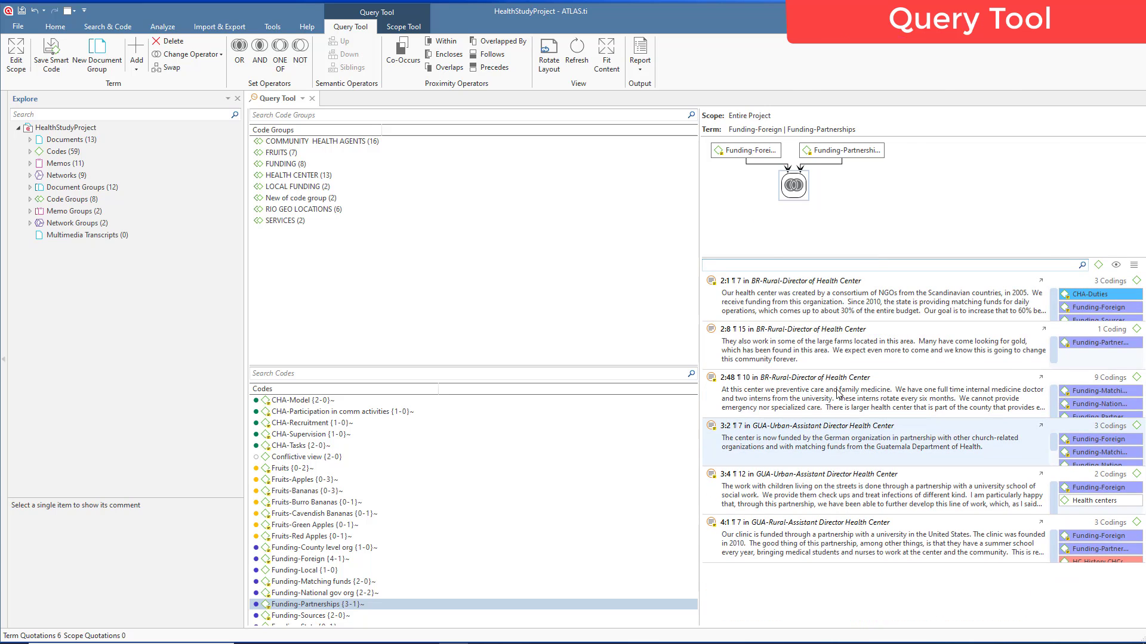
pyautogui.click(1133, 266)
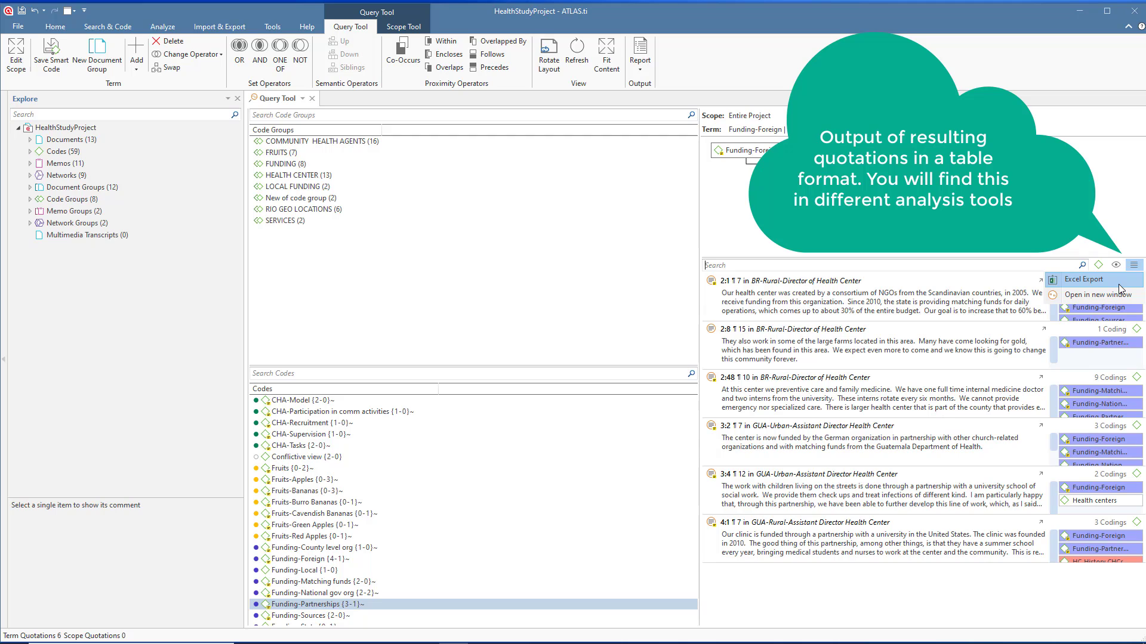
pyautogui.click(583, 234)
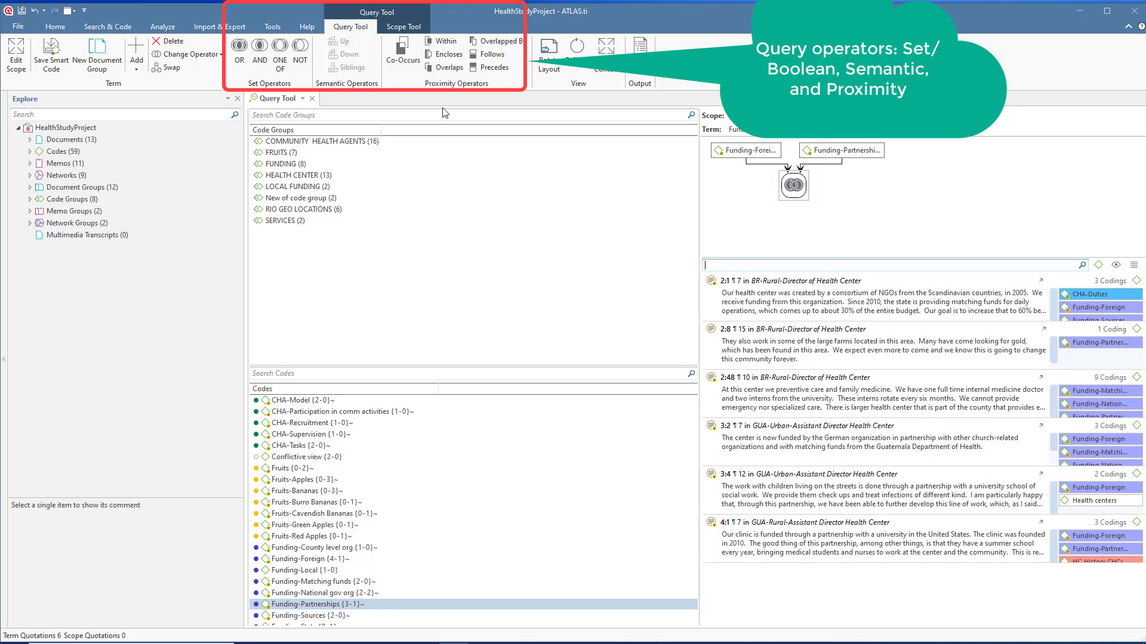
pyautogui.click(817, 597)
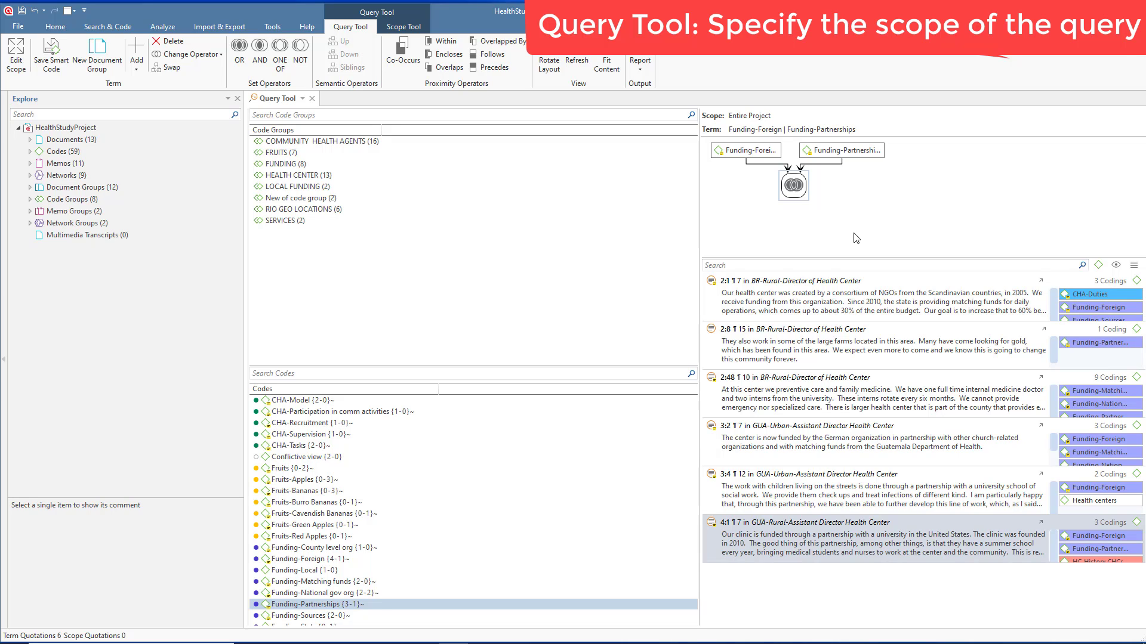
# - Edit the query scope and restrict it to the document group Site-BR
pyautogui.click(24, 67)
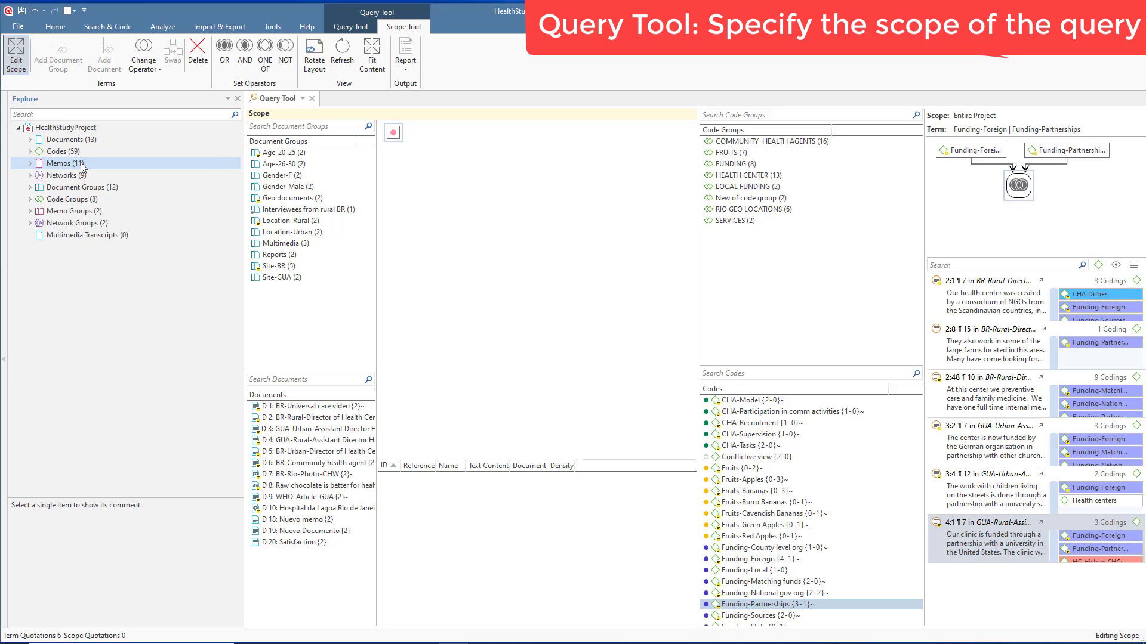
pyautogui.click(294, 431)
pyautogui.keyDown('ctrl'); pyautogui.click(292, 442); pyautogui.keyUp('ctrl')
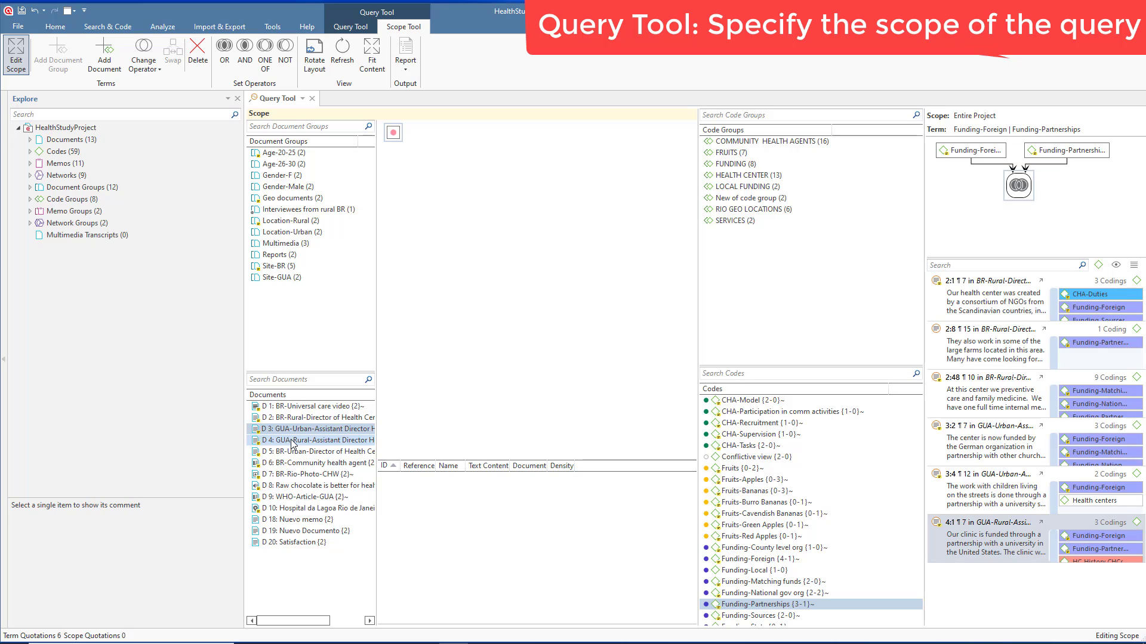
pyautogui.click(295, 473)
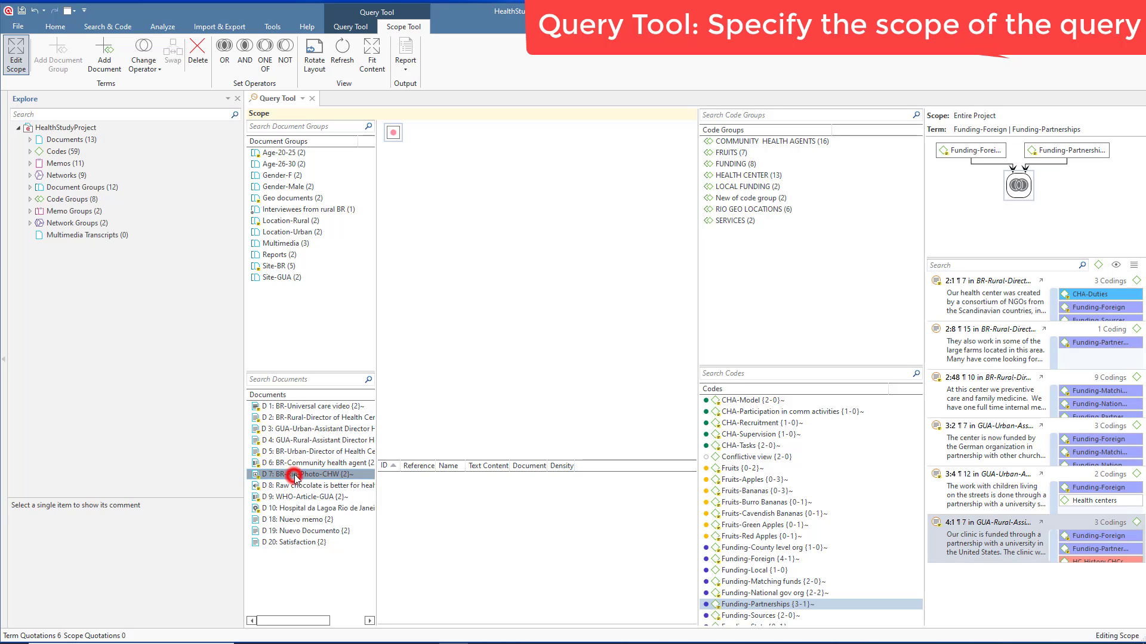
pyautogui.click(260, 268)
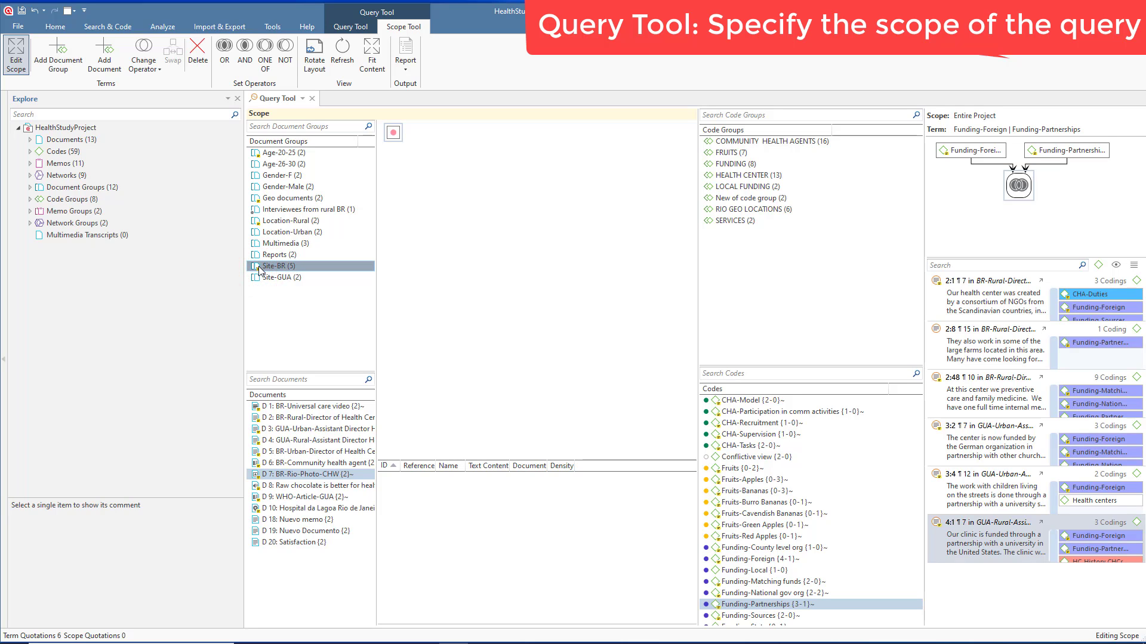
pyautogui.doubleClick(259, 266)
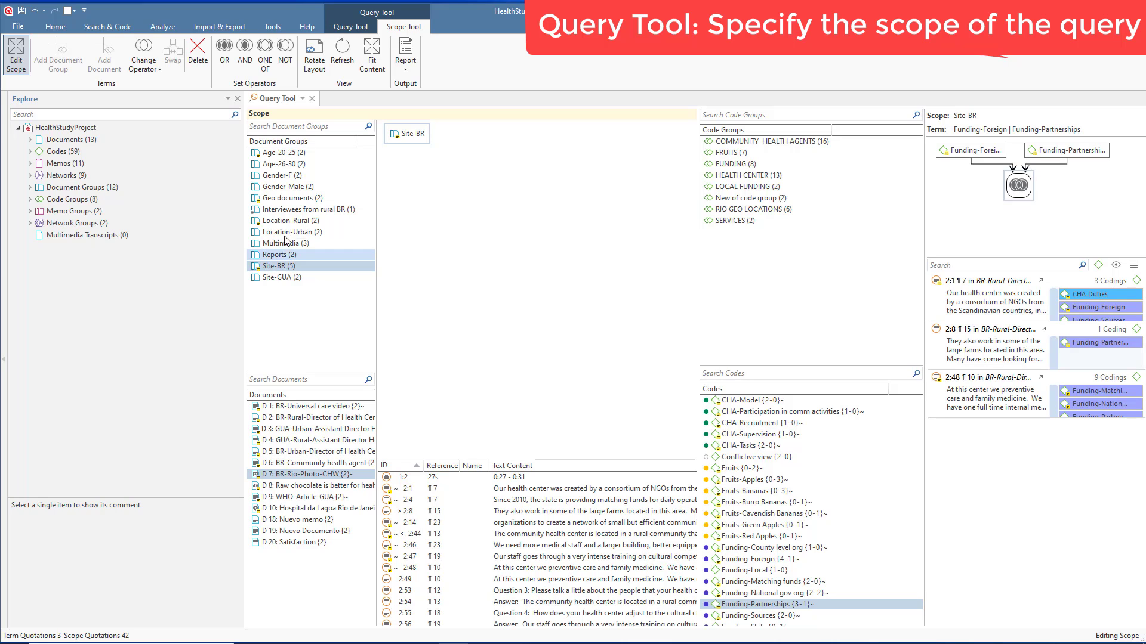
# - Narrow the scope to Site-BR AND Location-Rural, and close the Query Tool
pyautogui.keyDown('ctrl'); pyautogui.click(291, 221); pyautogui.keyUp('ctrl')
pyautogui.click(278, 266)
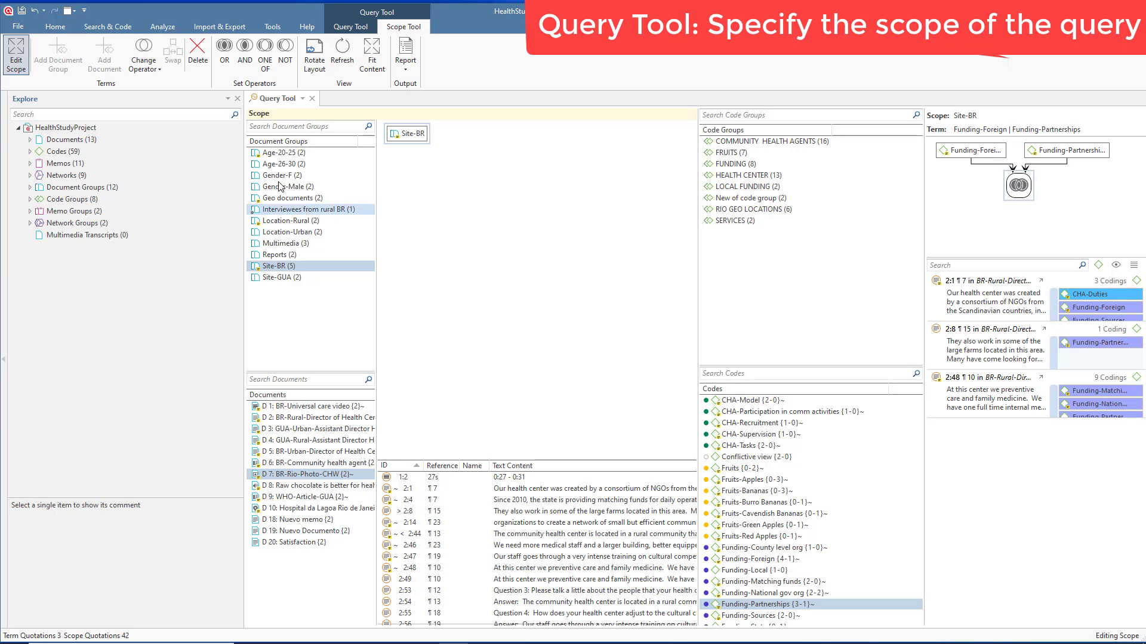
pyautogui.click(245, 52)
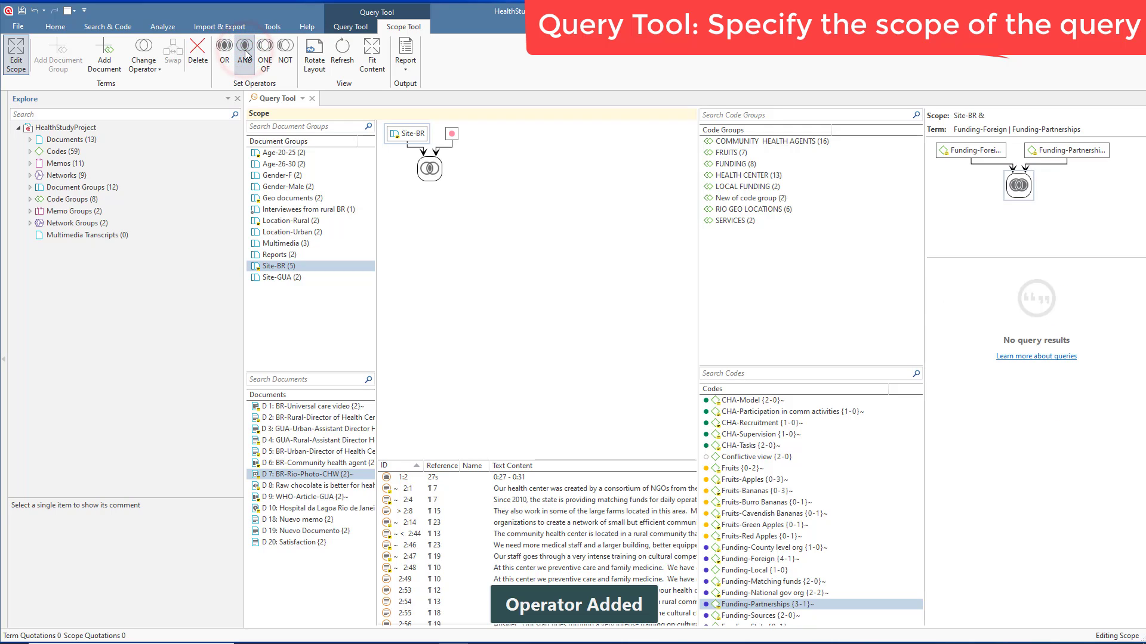
pyautogui.doubleClick(294, 221)
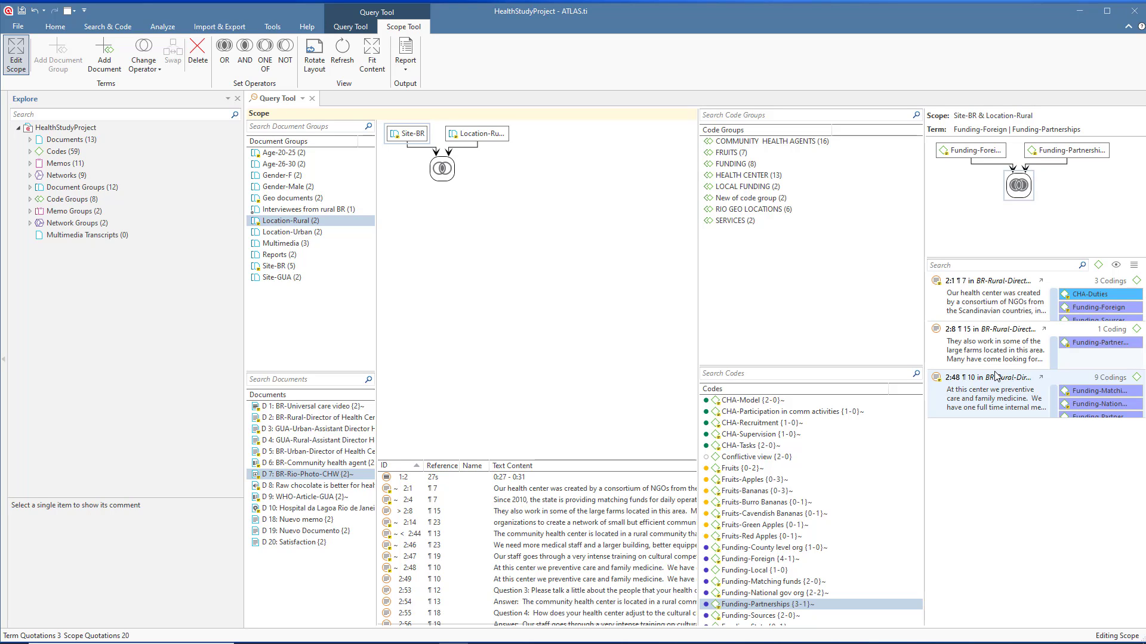
pyautogui.click(311, 98)
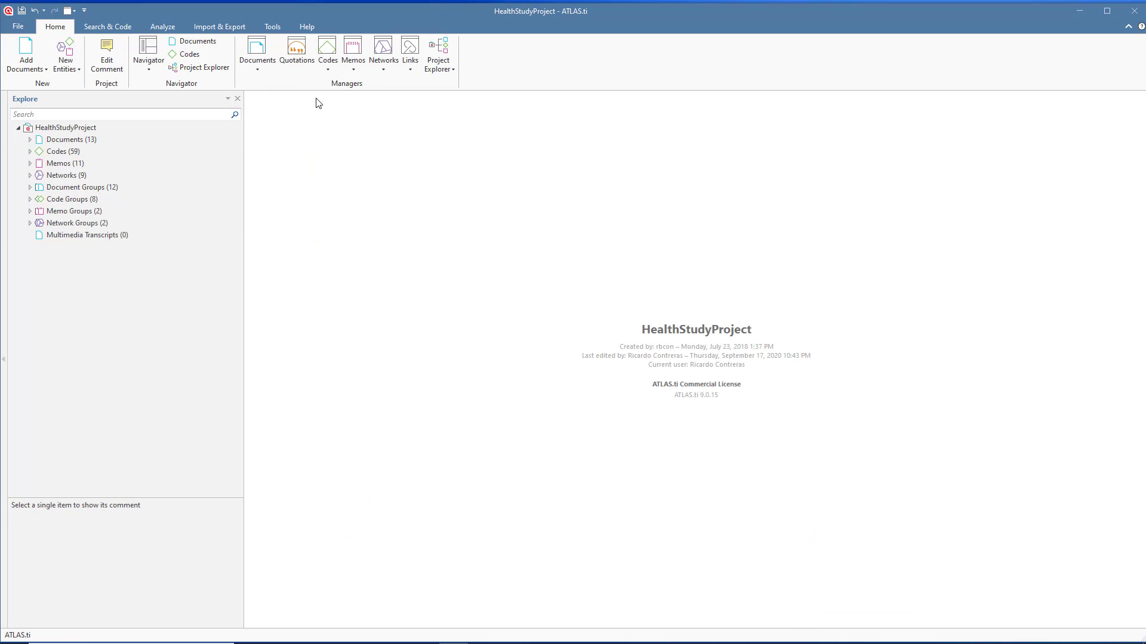
# - Open the Code Co-Occurrence Explorer and expand the code list to show the codes co-occurring with Funding-Foreign
pyautogui.click(162, 26)
pyautogui.click(47, 56)
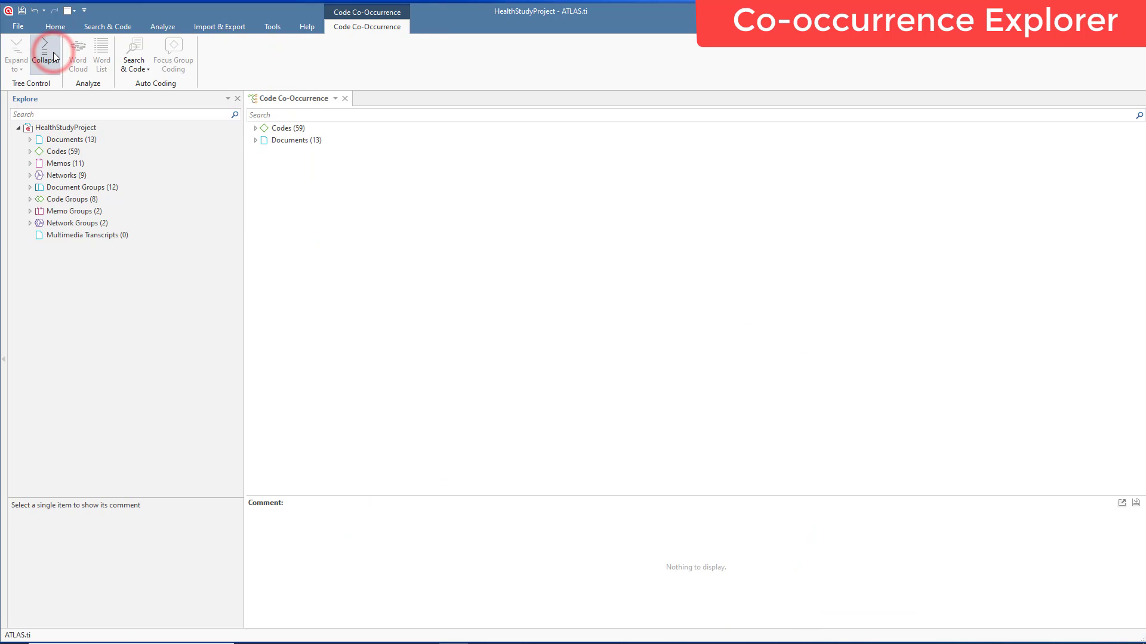
pyautogui.click(254, 127)
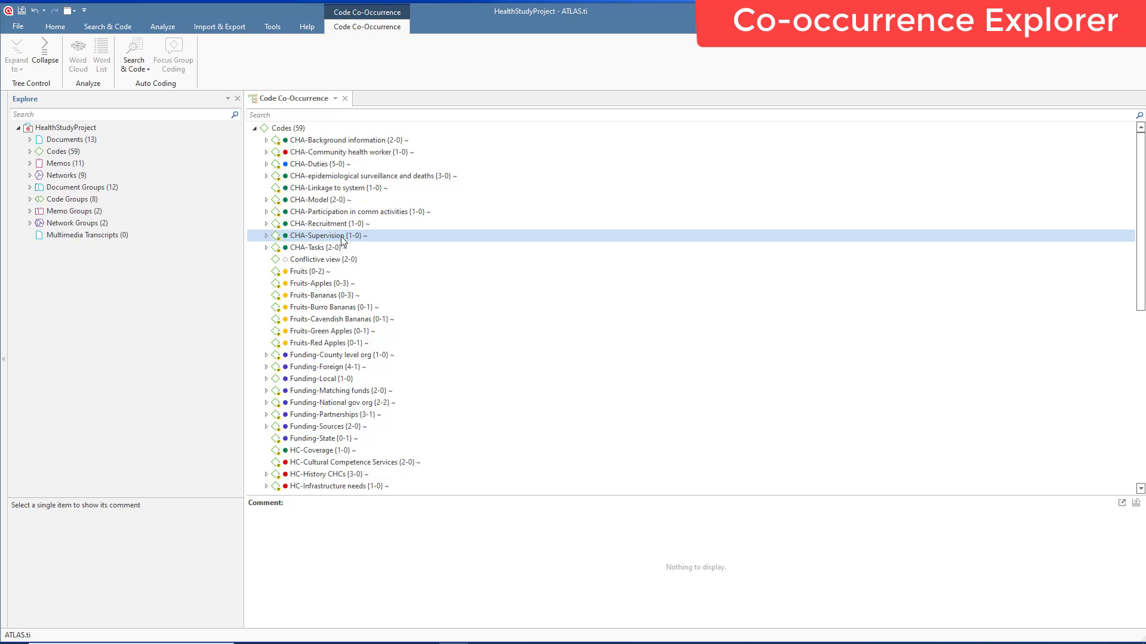
pyautogui.click(266, 367)
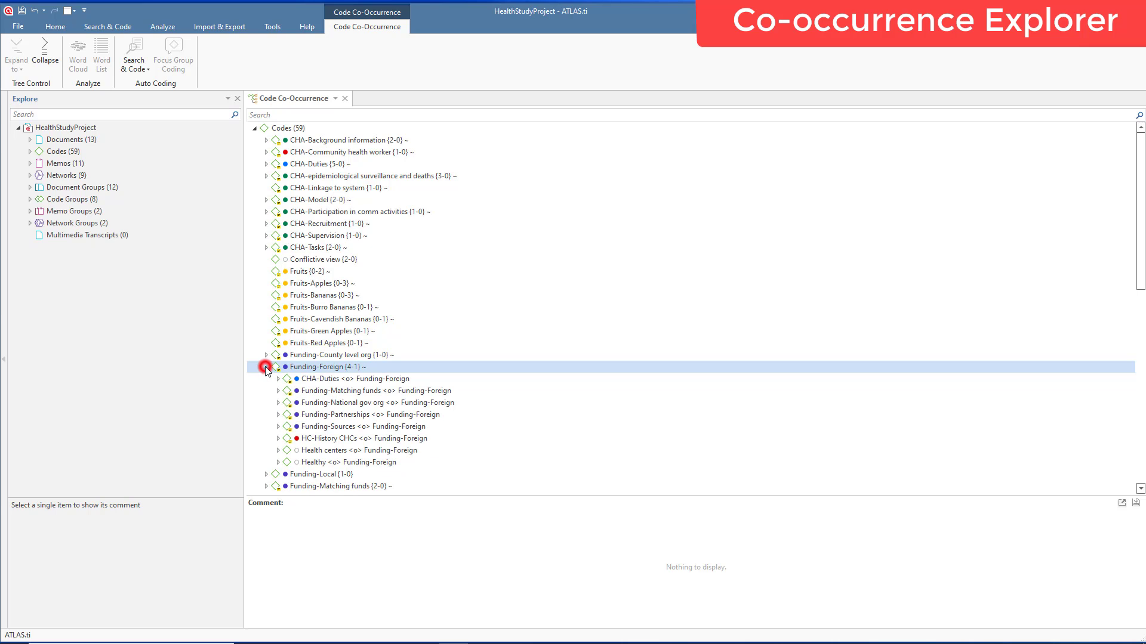
pyautogui.scroll(-2, 434, 400)
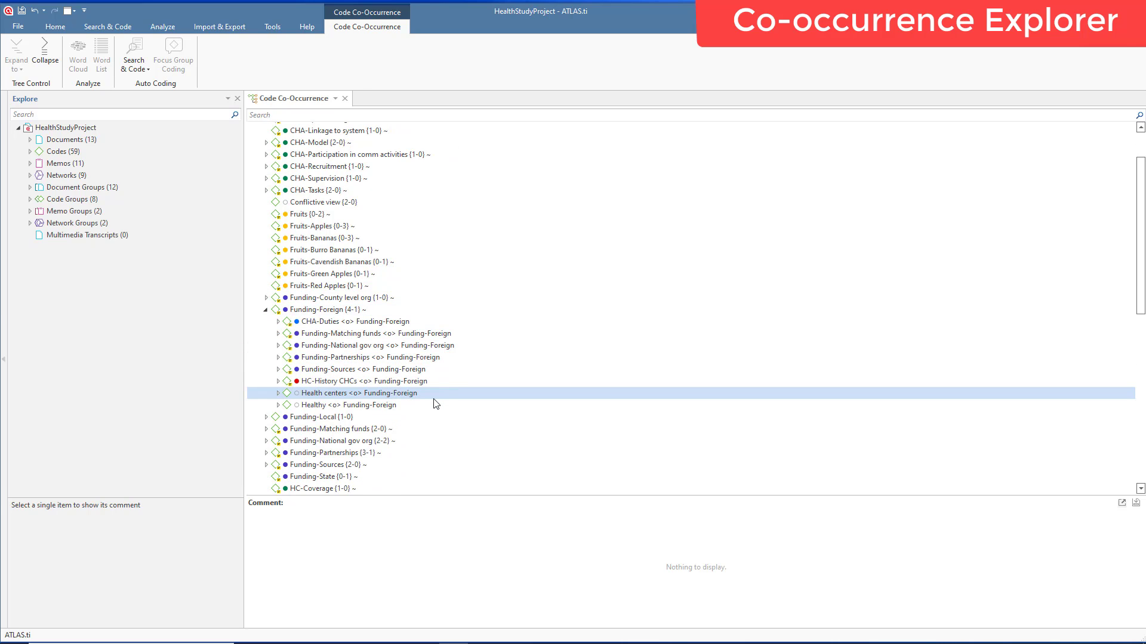
# - View the quotation shared by Funding-Partnerships and Funding-Foreign in its source document, and close the document
pyautogui.click(278, 357)
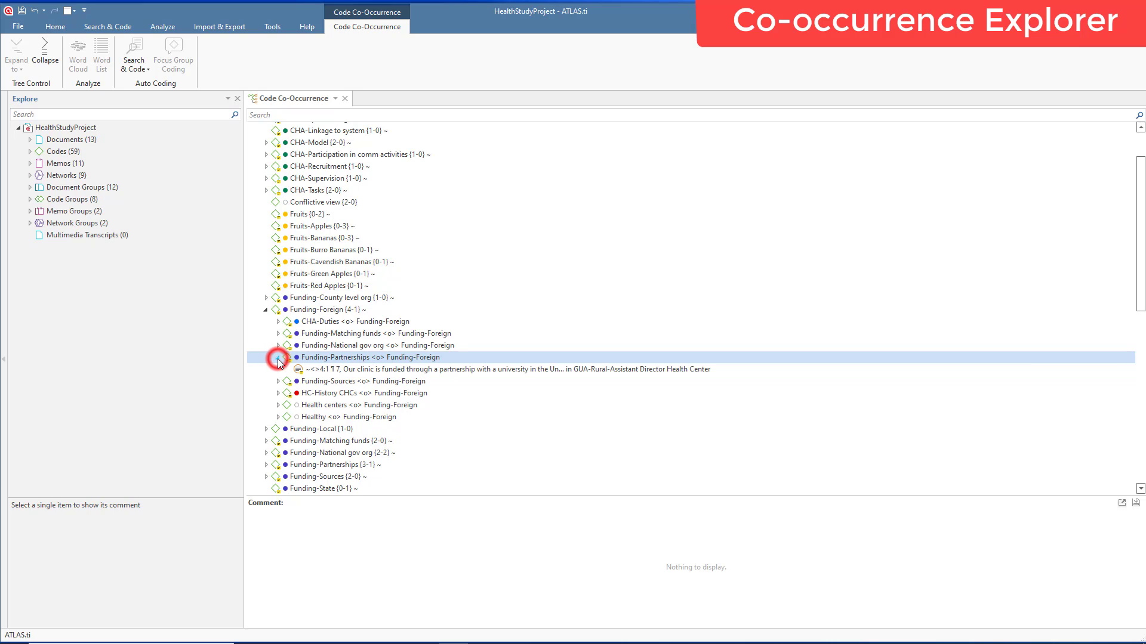
pyautogui.click(355, 370)
pyautogui.doubleClick(356, 371)
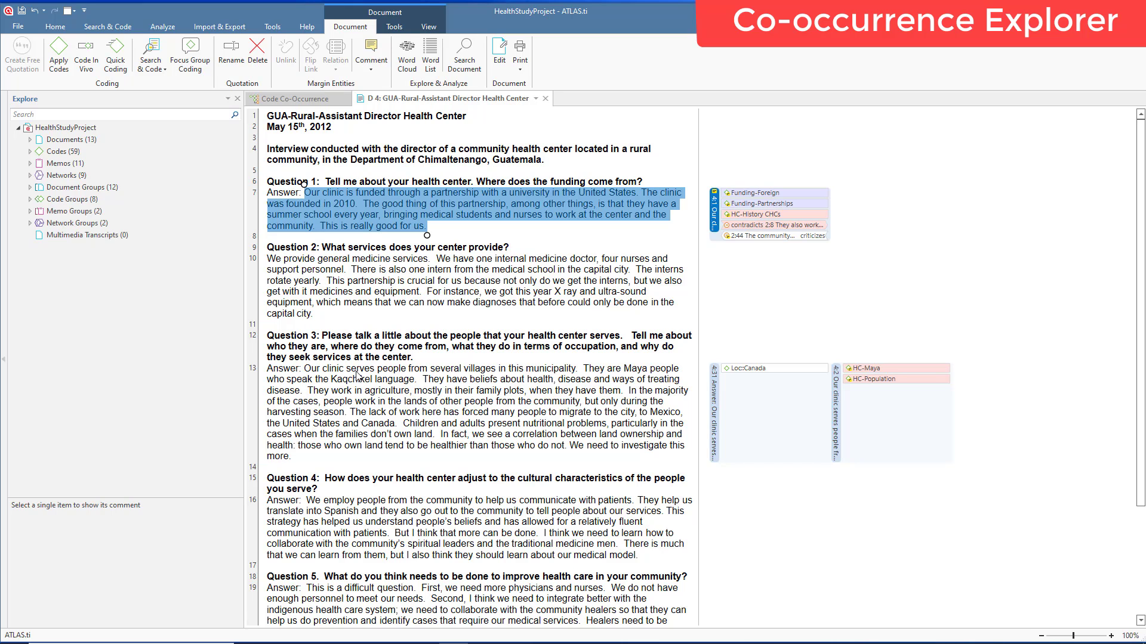
pyautogui.click(545, 99)
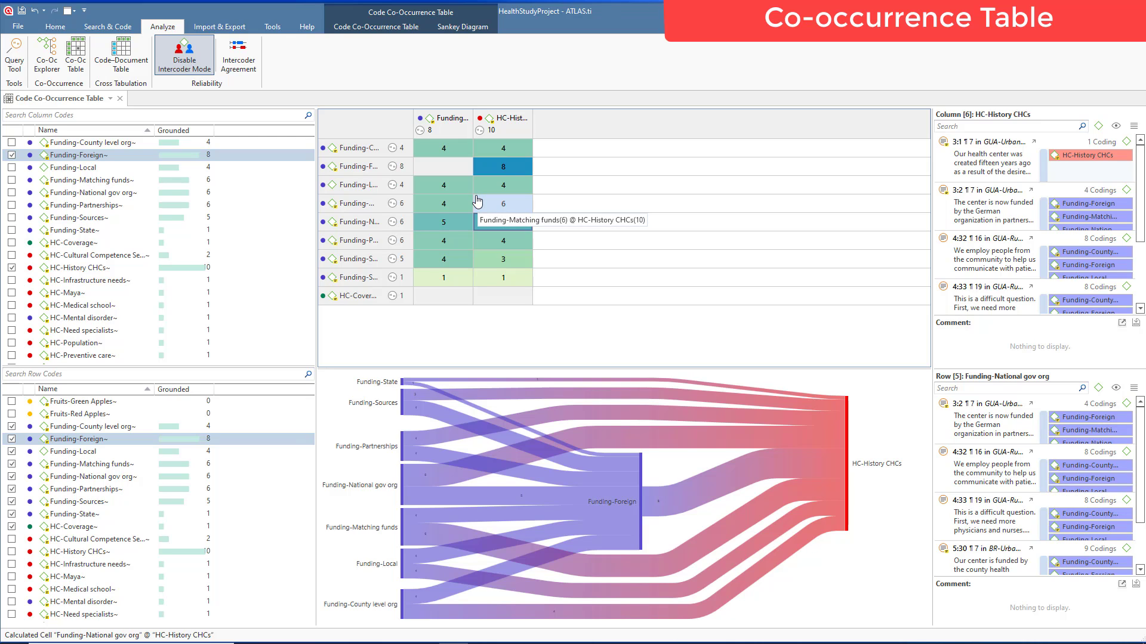
# - Widen the row-label, Funding-Foreign and HC-History CHCs columns of the co-occurrence table to fit the full code names
pyautogui.moveTo(471, 114); pyautogui.dragTo(505, 114)
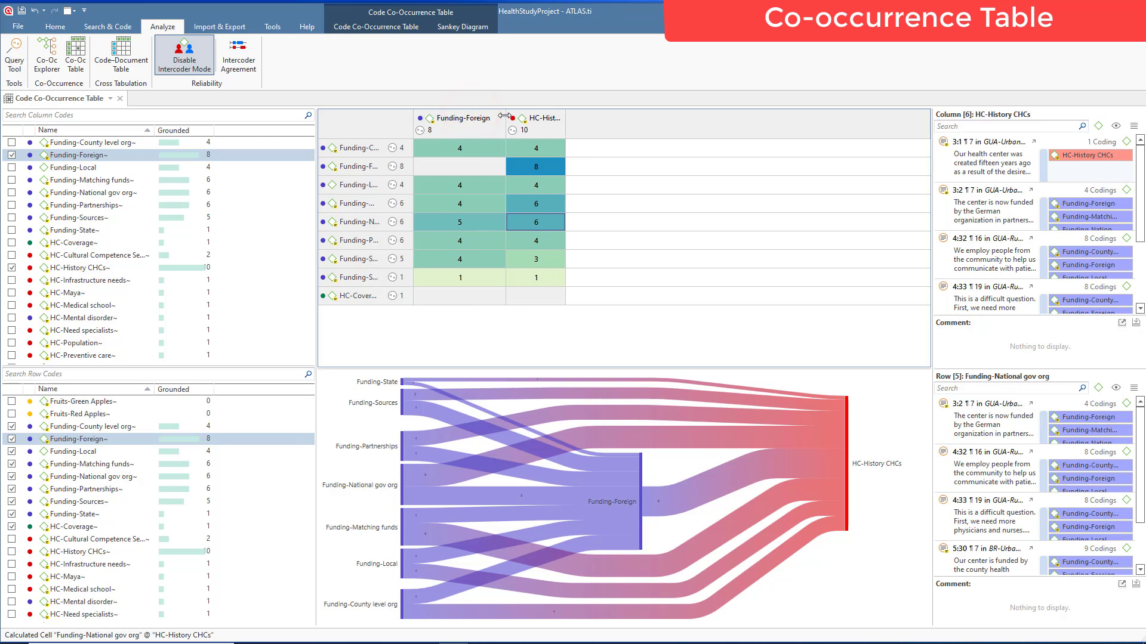
pyautogui.doubleClick(565, 115)
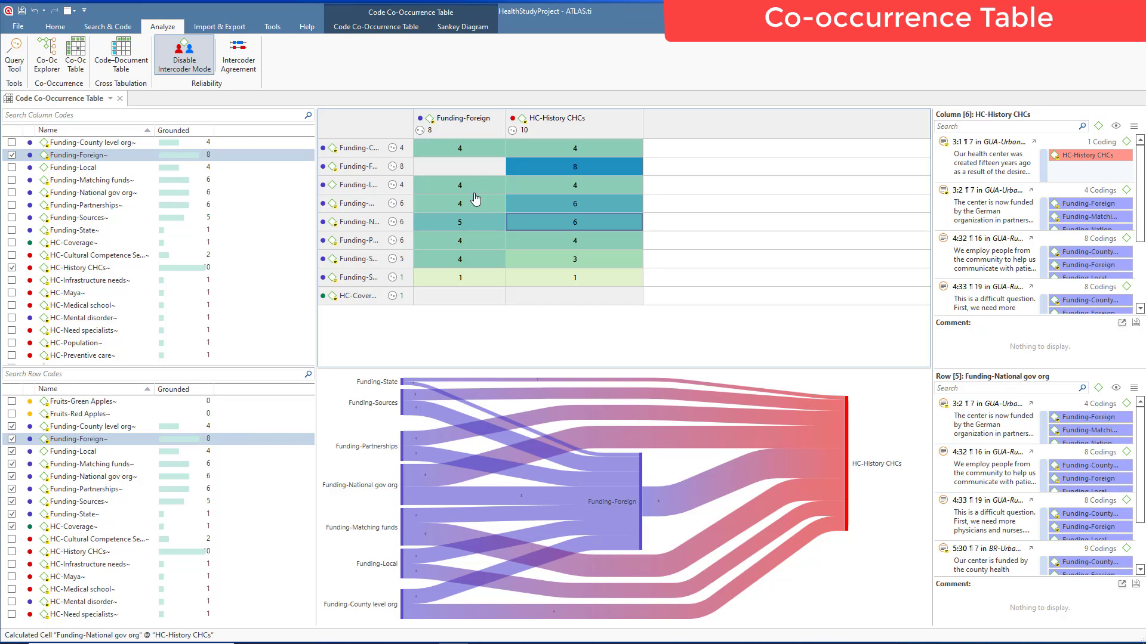
pyautogui.doubleClick(414, 125)
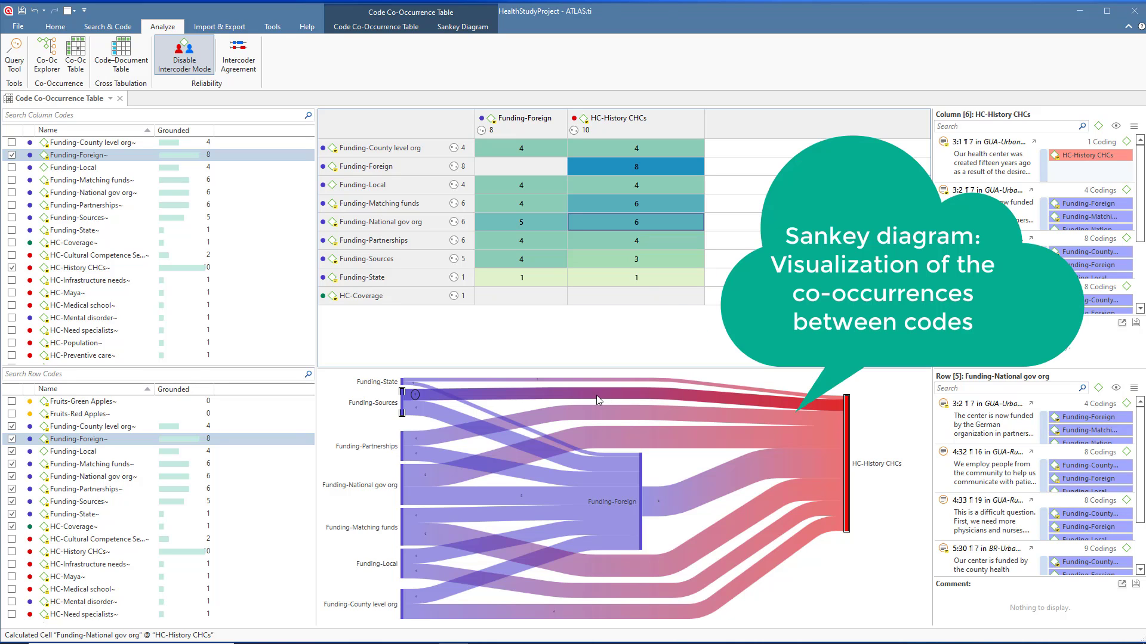
# - Examine the Sankey diagram links from the funding codes to HC-History CHCs and show the co-occurrence table's options
pyautogui.moveTo(597, 396)
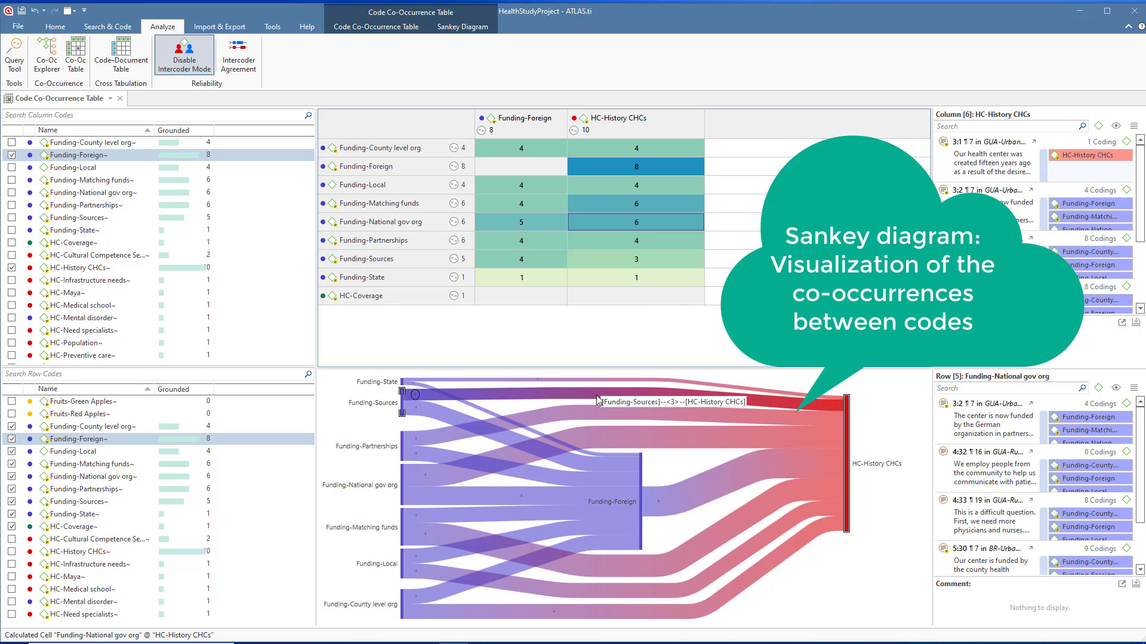
pyautogui.click(375, 26)
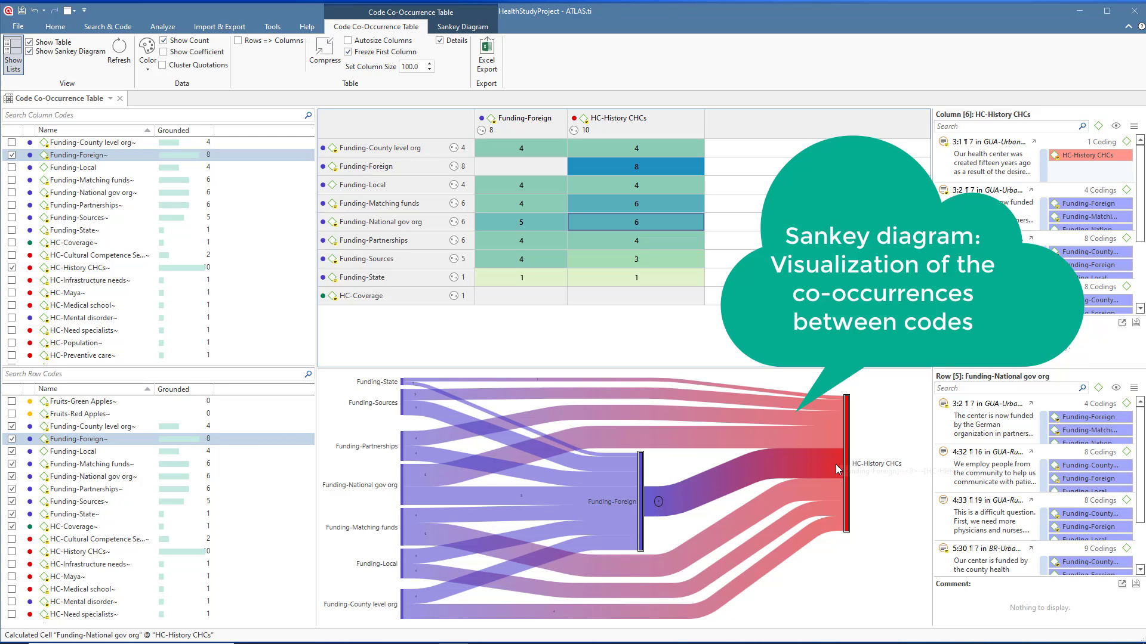
pyautogui.moveTo(835, 465)
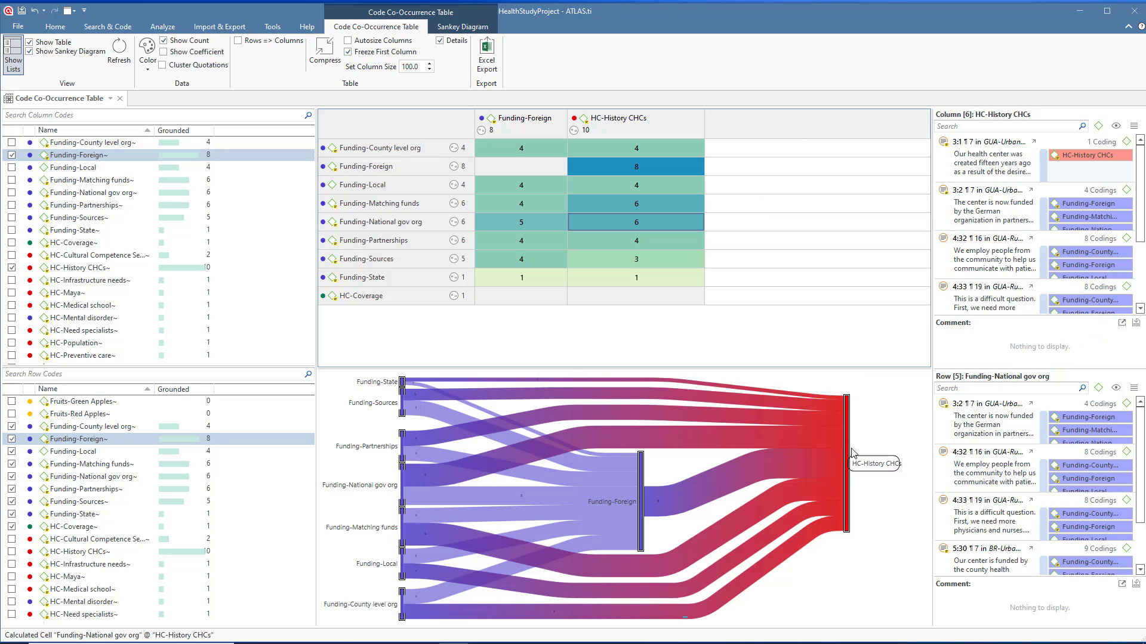
pyautogui.moveTo(855, 426)
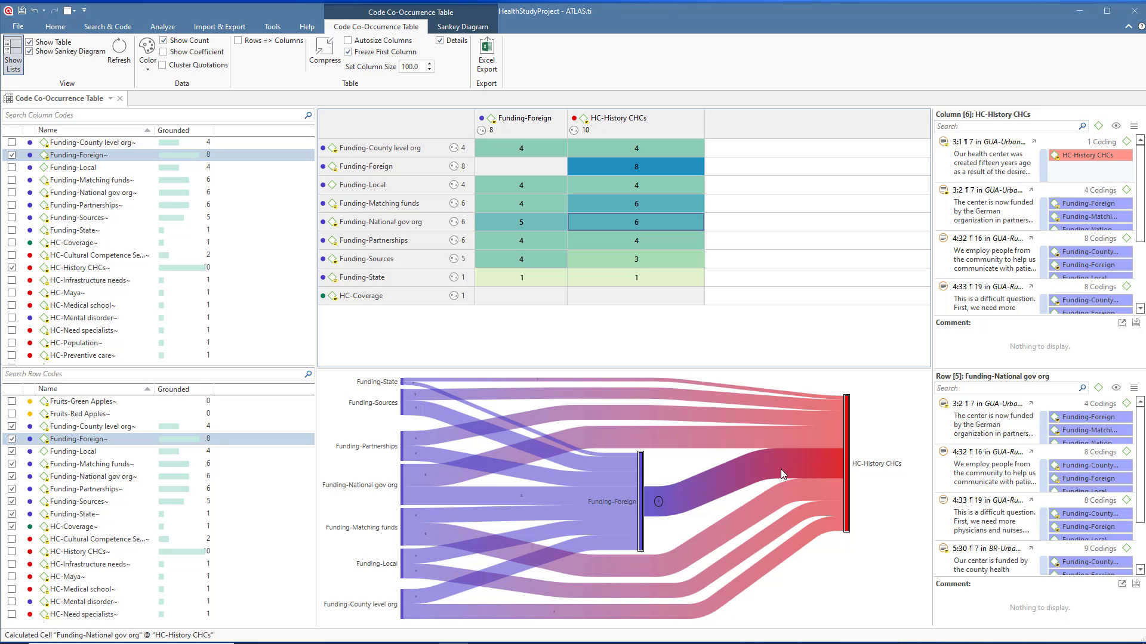
# - Try to reposition the HC-History CHCs and Funding-Foreign nodes in the Sankey diagram
pyautogui.moveTo(780, 469)
pyautogui.click(844, 455)
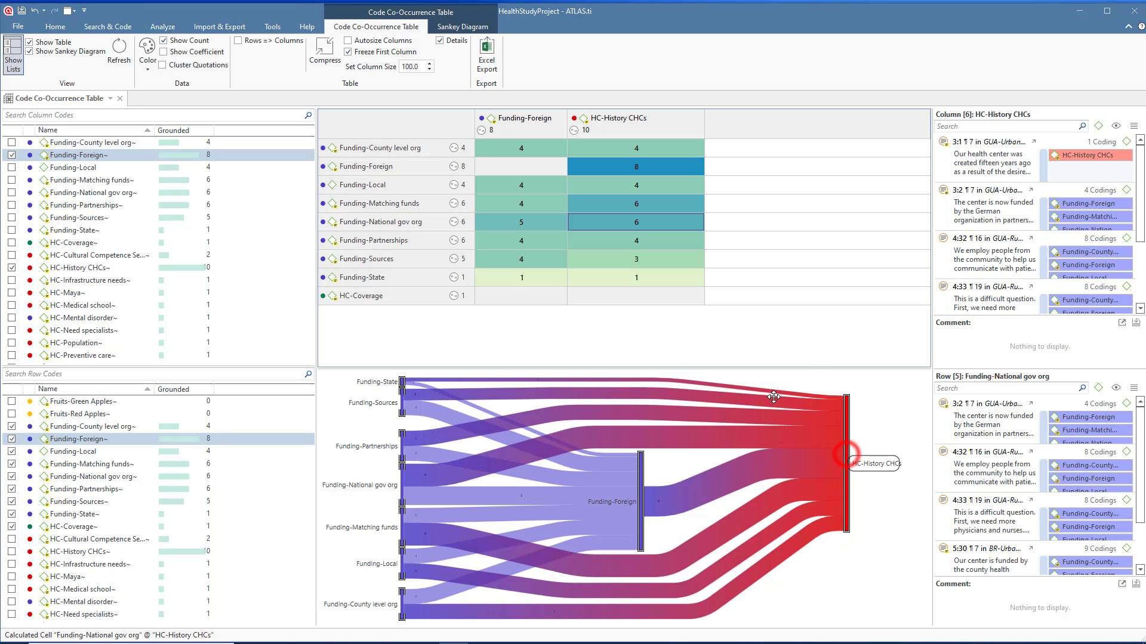
pyautogui.moveTo(856, 447); pyautogui.dragTo(902, 428)
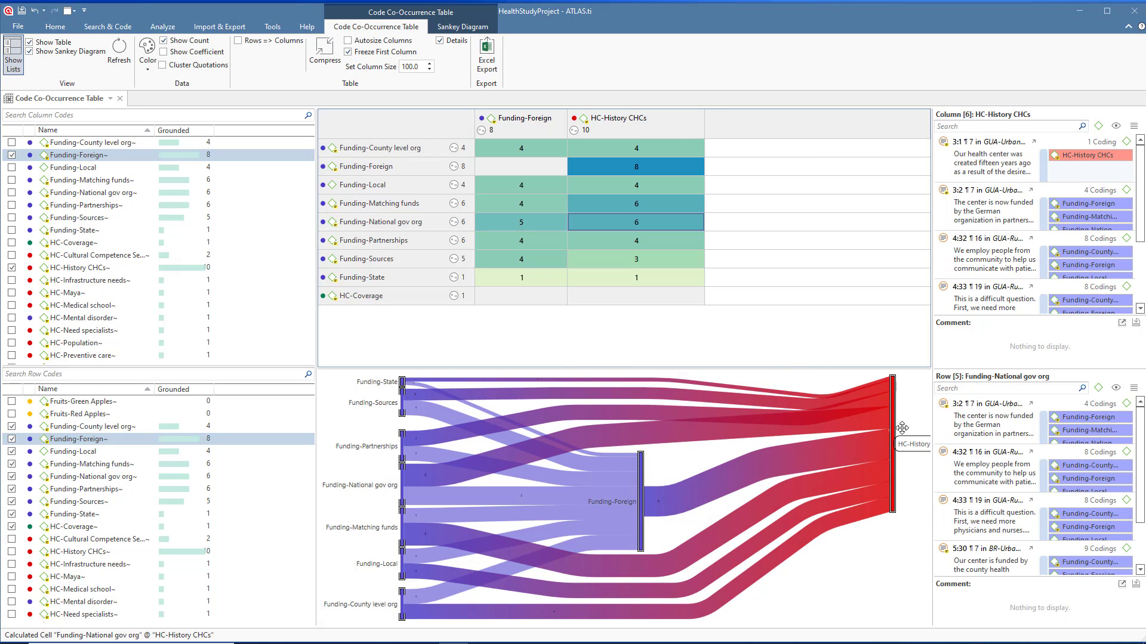
pyautogui.click(631, 498)
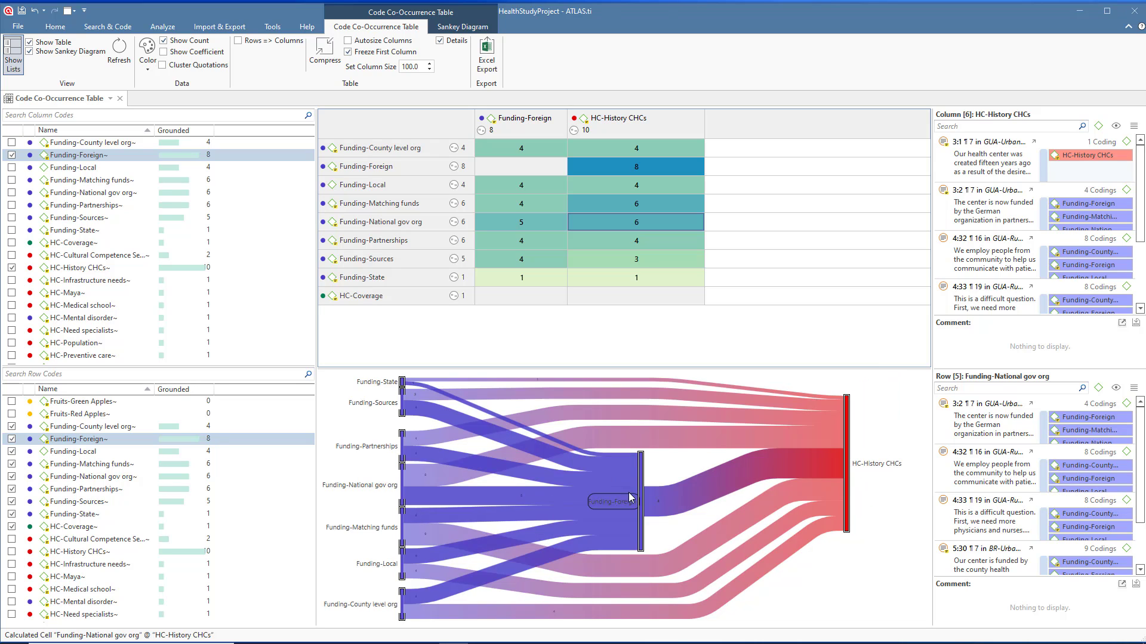
pyautogui.moveTo(636, 494); pyautogui.dragTo(686, 467)
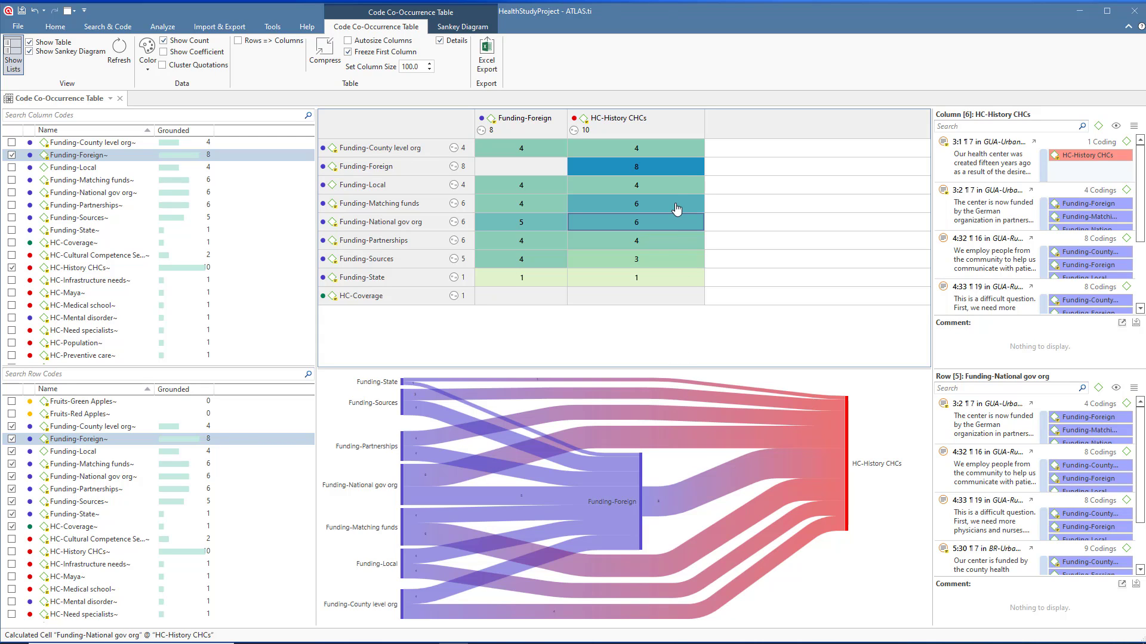
# - Examine the quotations behind the Sankey links from Funding-Foreign, Funding-Partnerships and Funding-County level org to HC-History CHCs, and from Funding-Partnerships to Funding-Foreign
pyautogui.click(674, 166)
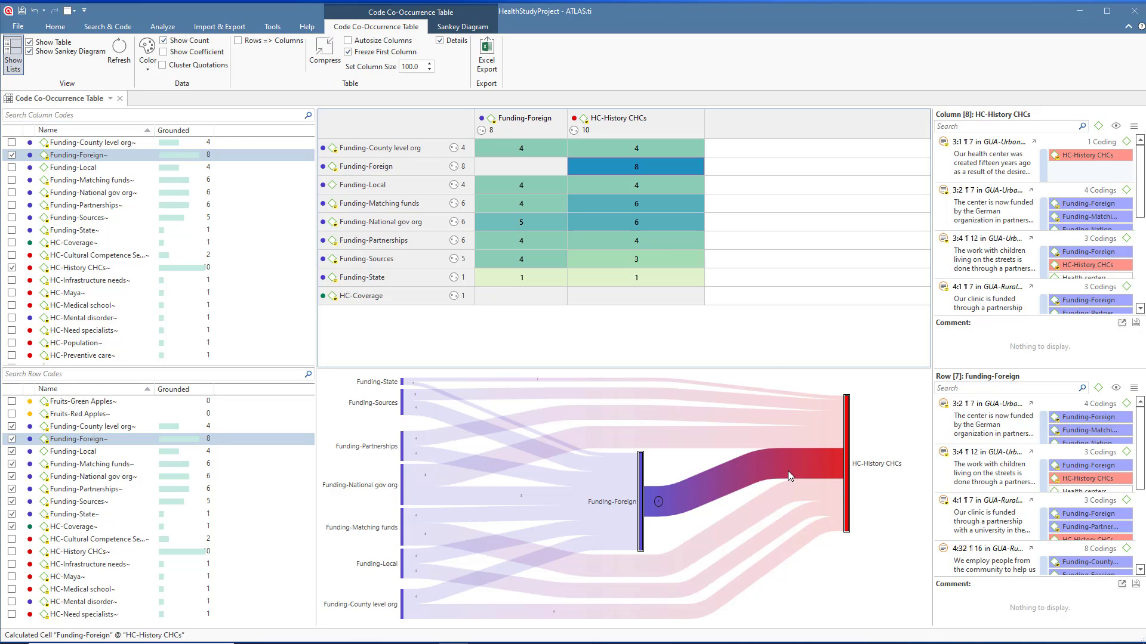
pyautogui.click(704, 415)
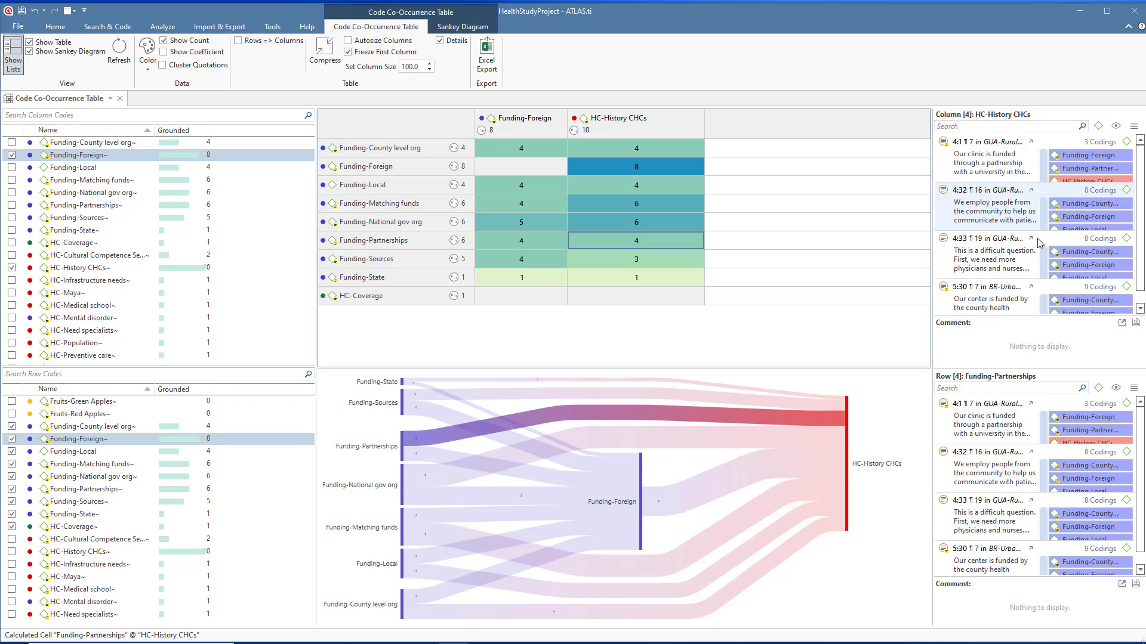
pyautogui.click(773, 556)
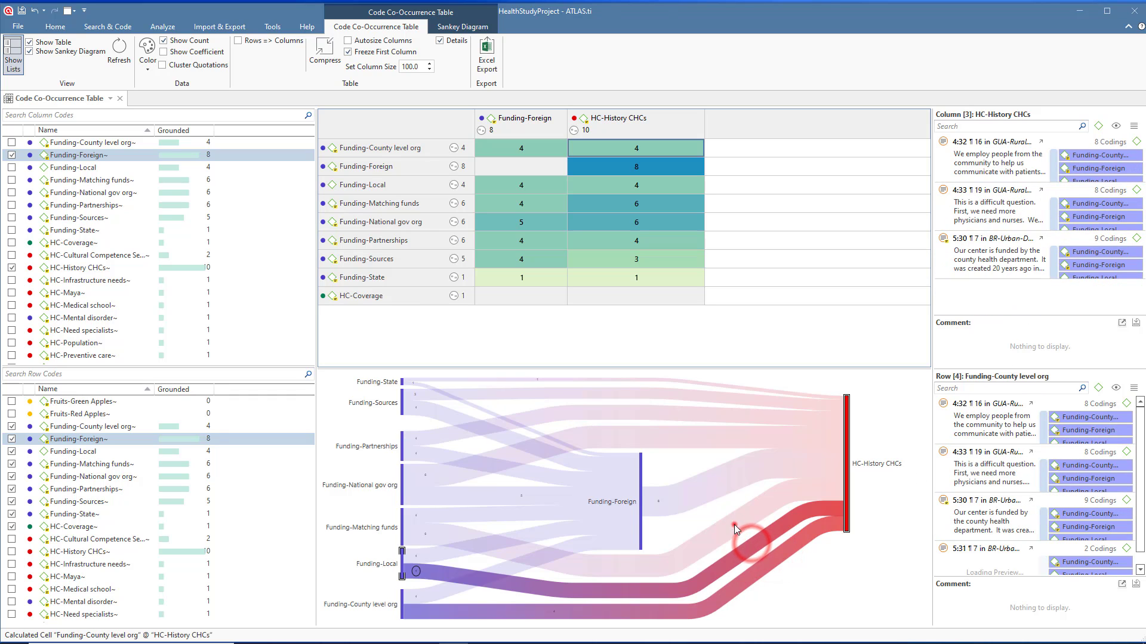
pyautogui.click(734, 525)
pyautogui.click(608, 484)
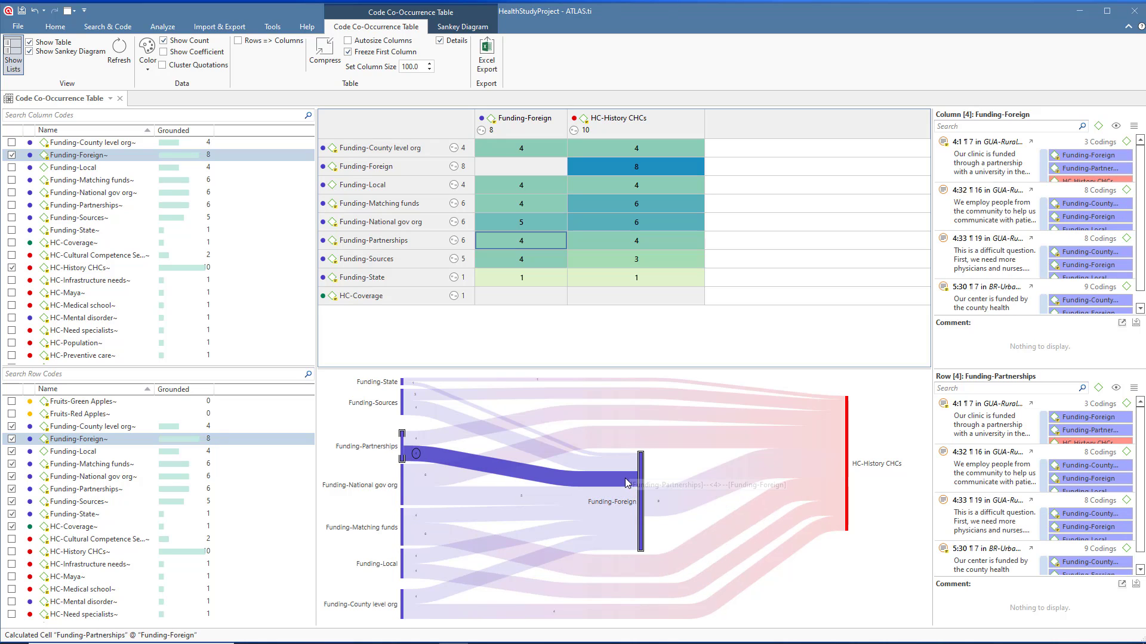
# - Color the Sankey diagram links by target node color and toggle the diagram's dark background on and off
pyautogui.click(470, 28)
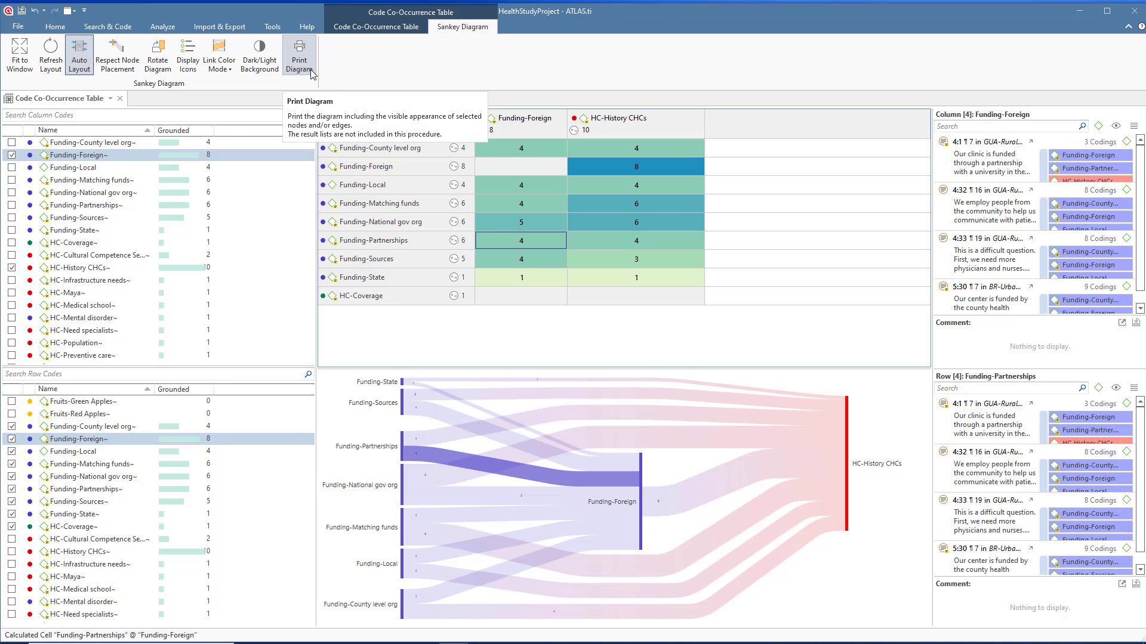
pyautogui.click(230, 67)
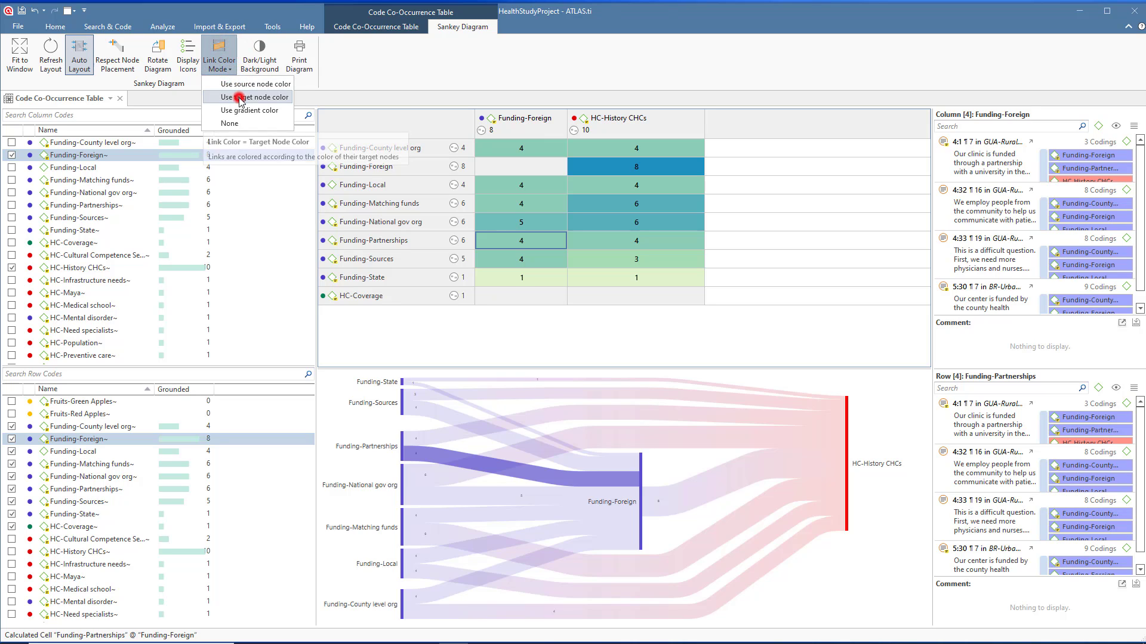
pyautogui.click(239, 98)
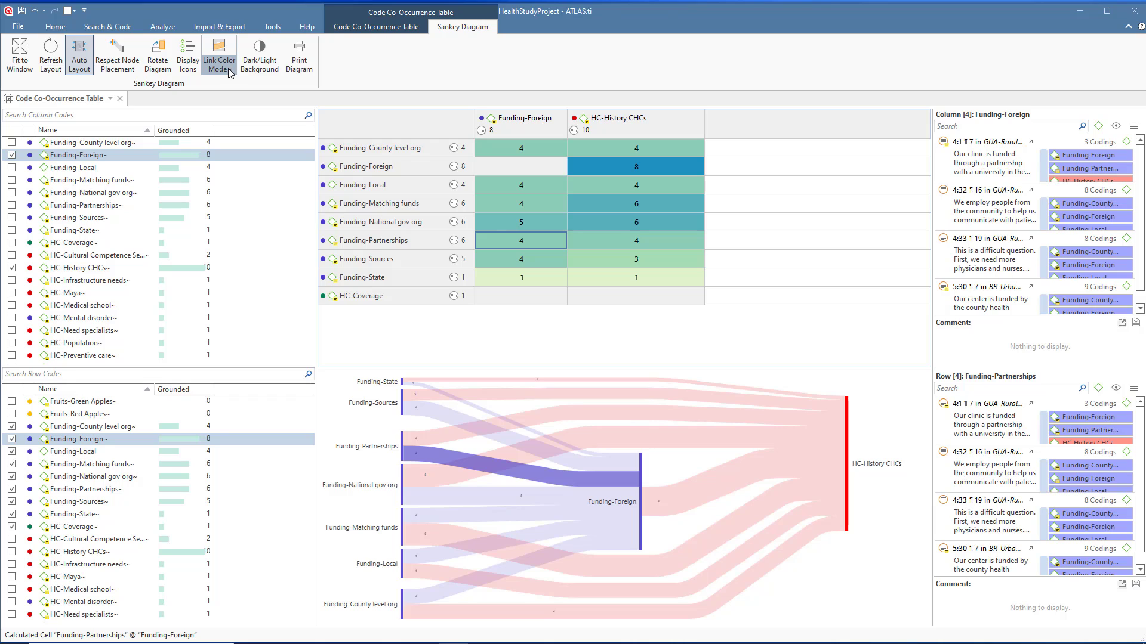
pyautogui.click(259, 52)
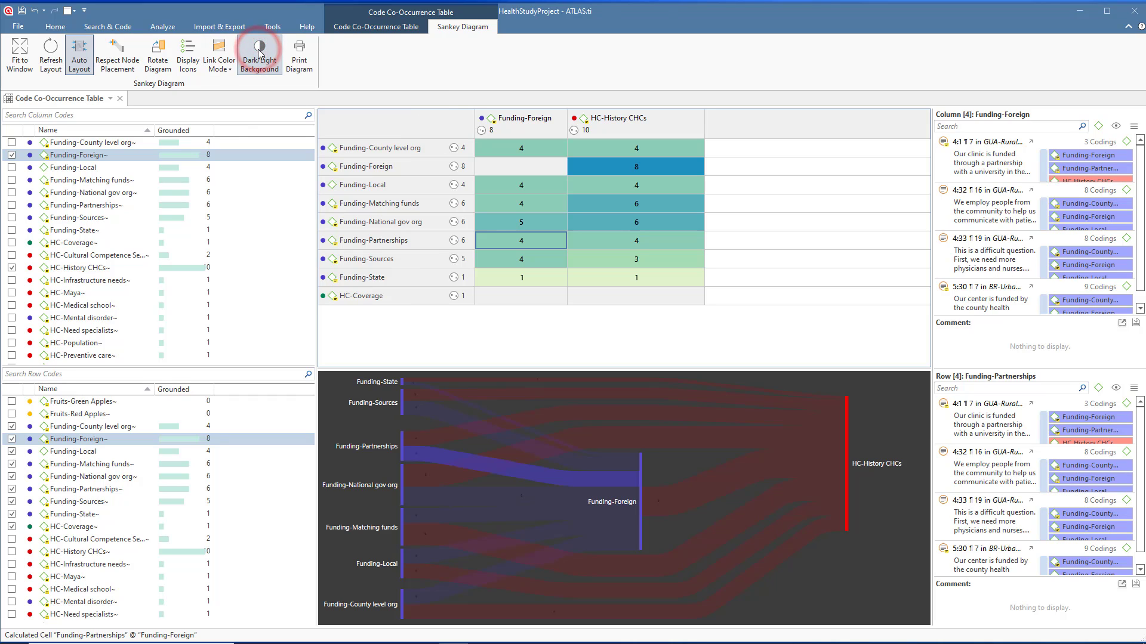
pyautogui.click(259, 53)
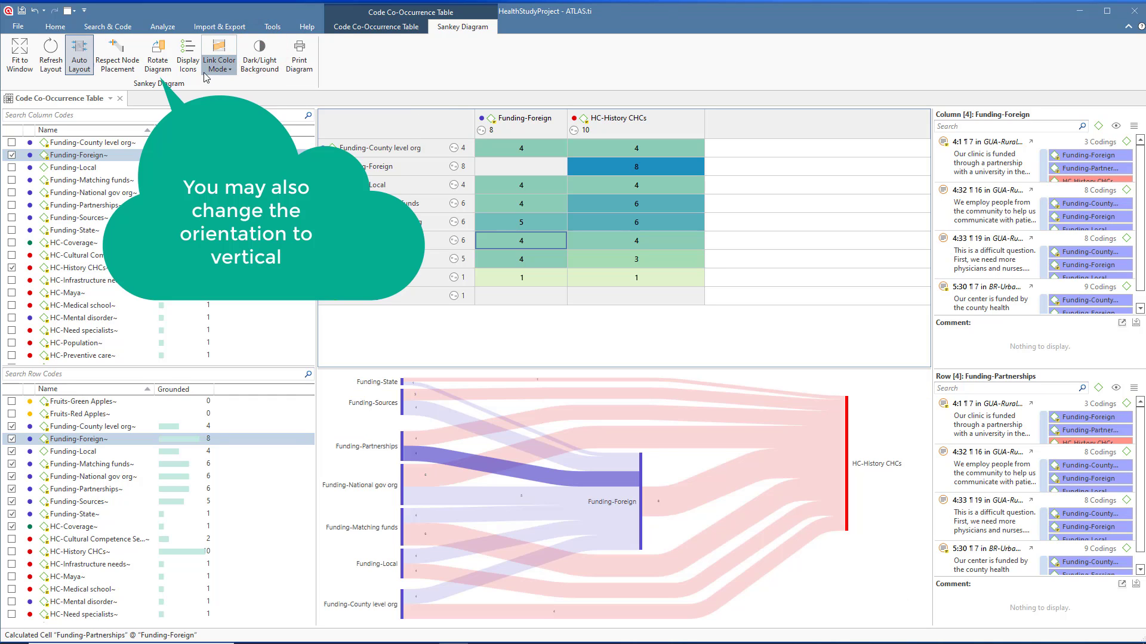
# - Try the gradient link color mode on the Sankey diagram and set the links to use source node color
pyautogui.click(219, 60)
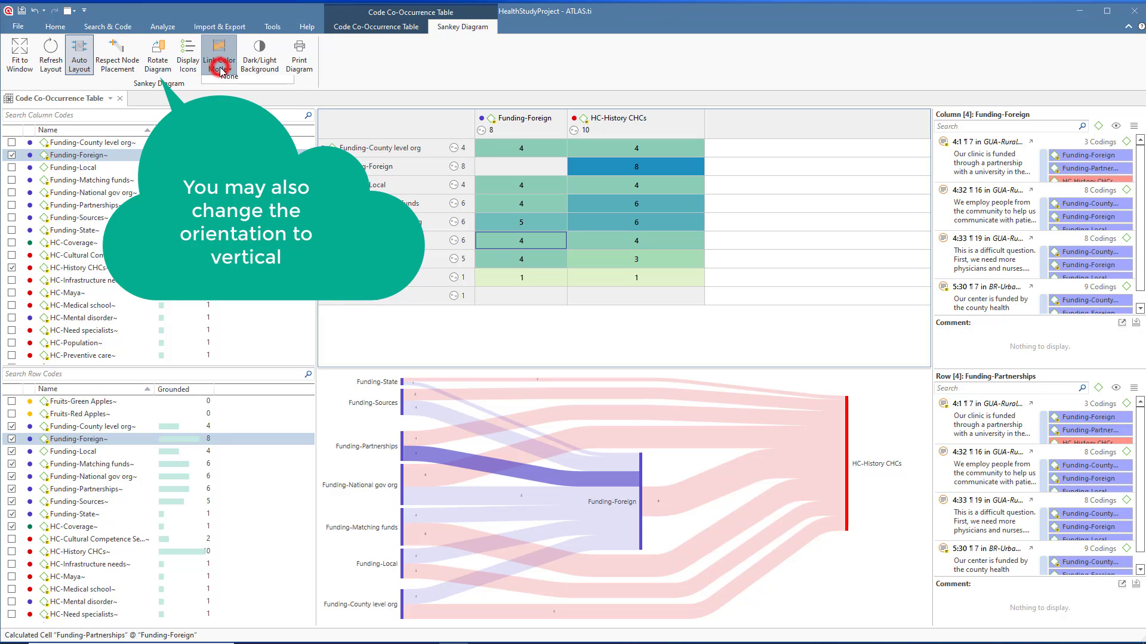
pyautogui.click(238, 110)
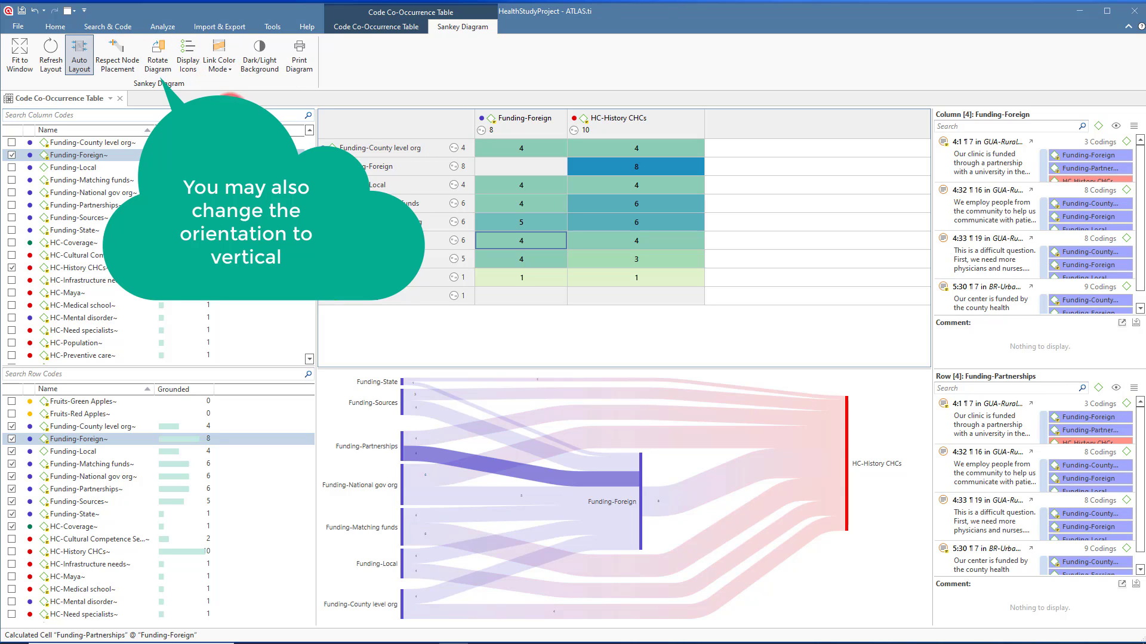
pyautogui.click(231, 69)
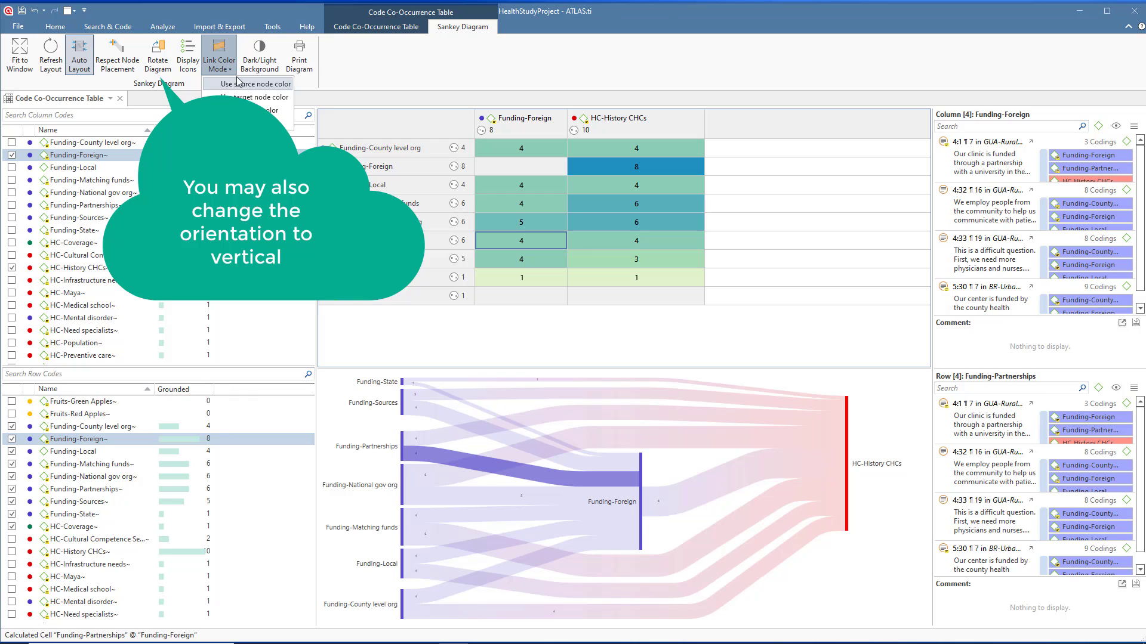
pyautogui.click(239, 84)
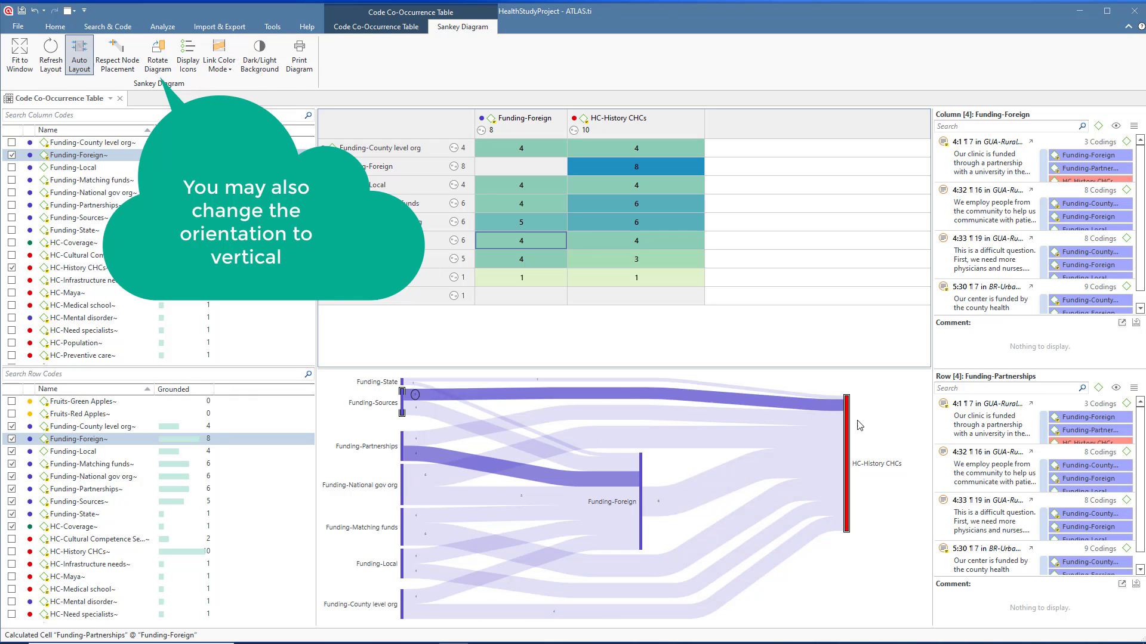
# - Open a Code-Document Table crossing the FUNDING code group with the Site-GUA and Site-BR document groups
pyautogui.click(169, 30)
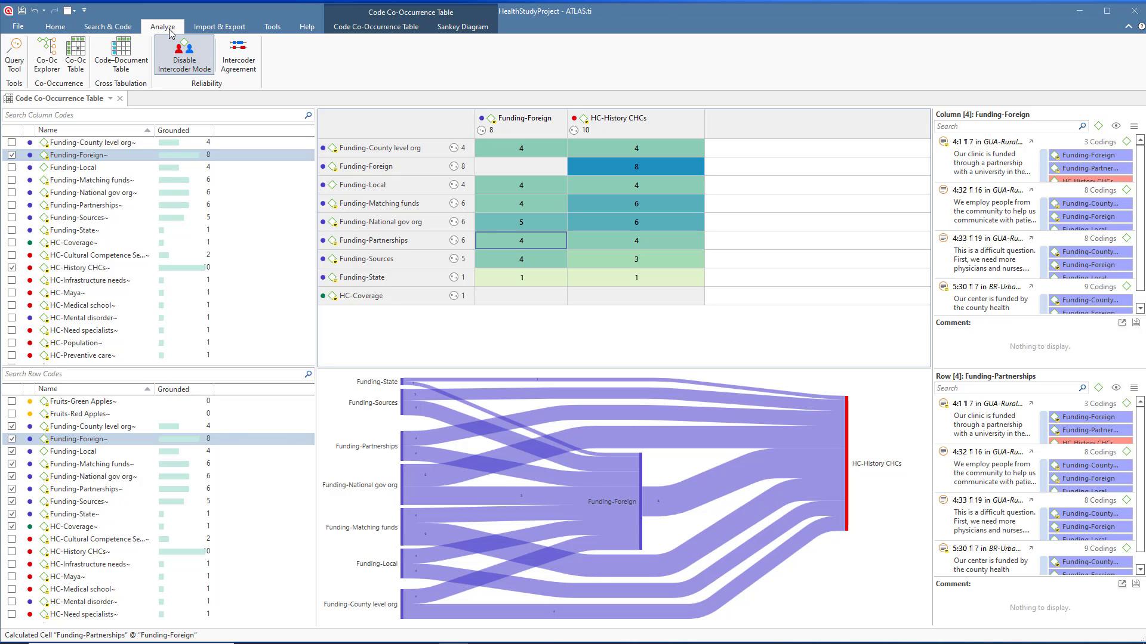
pyautogui.click(132, 58)
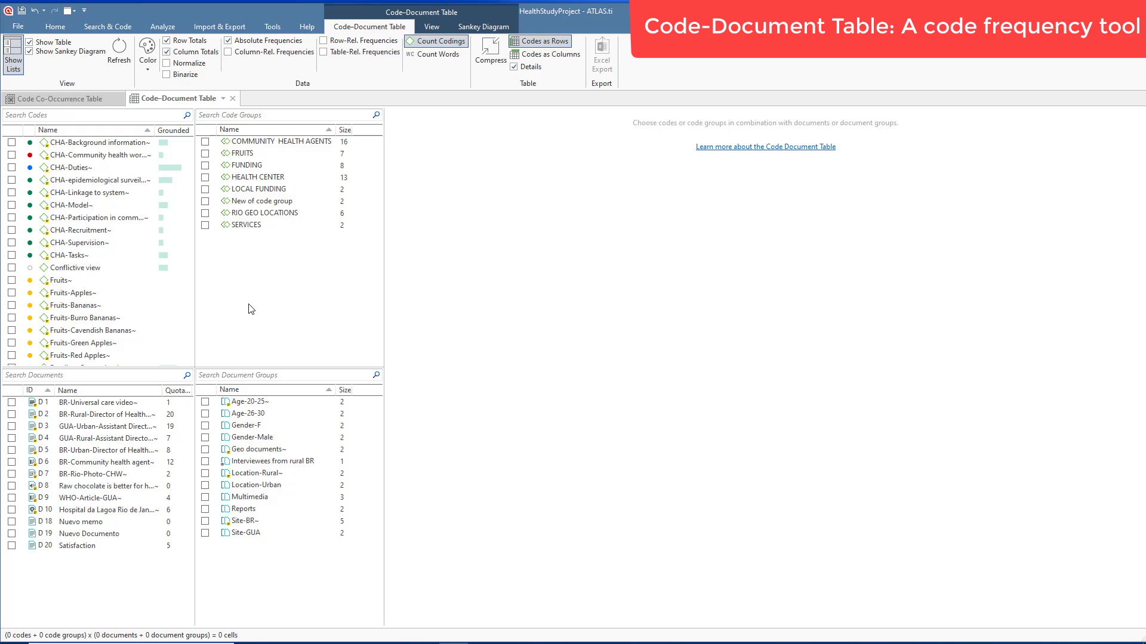
pyautogui.click(205, 166)
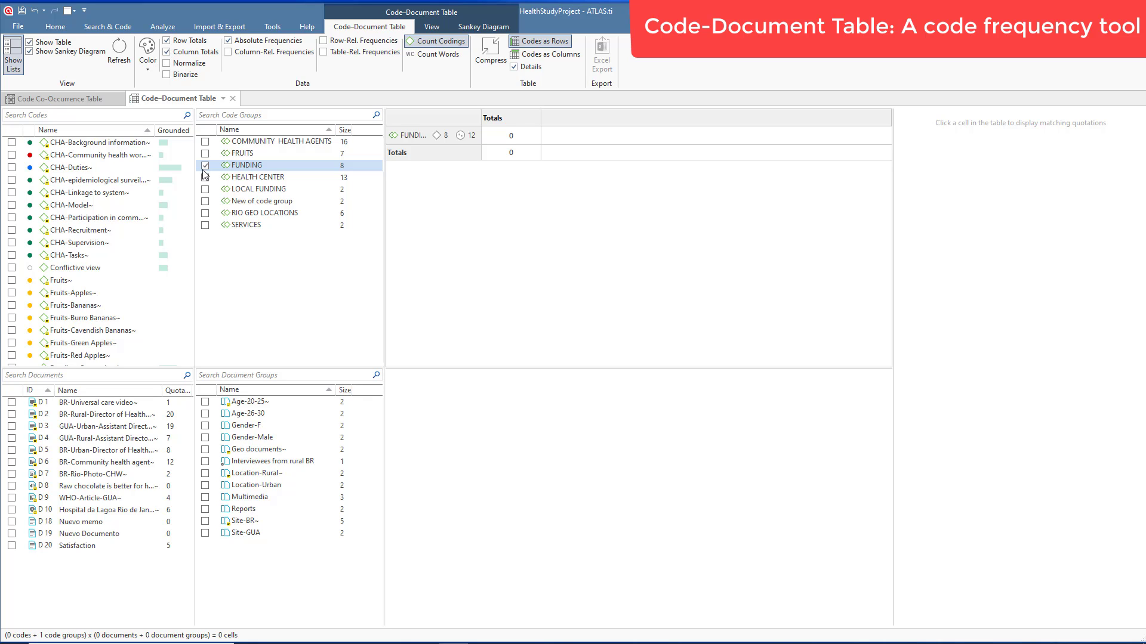
pyautogui.click(205, 532)
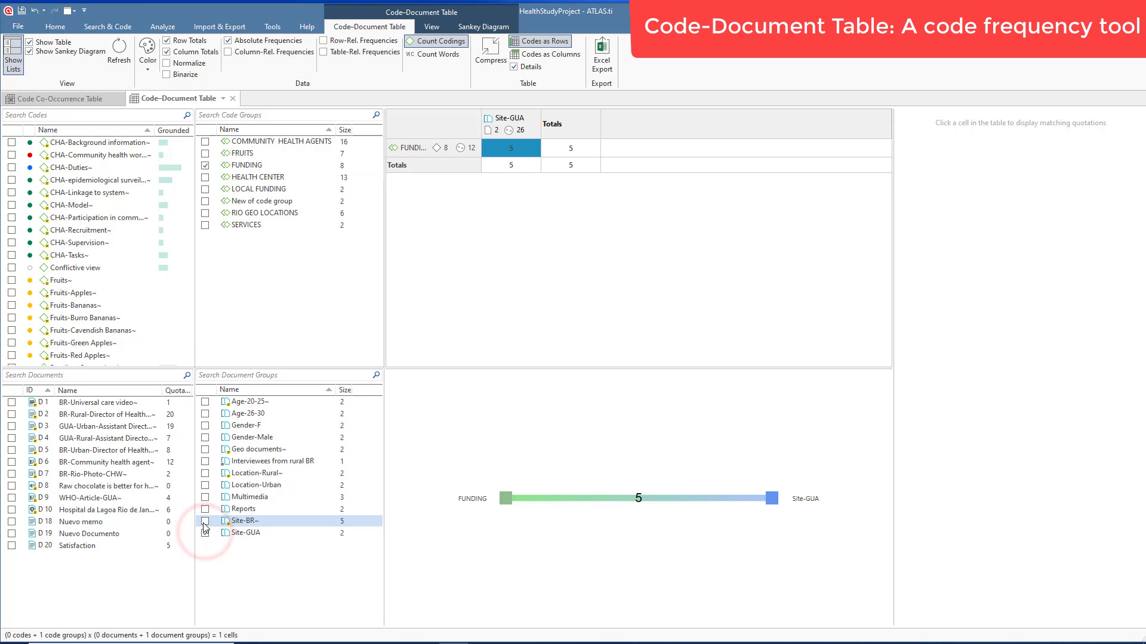
pyautogui.click(204, 522)
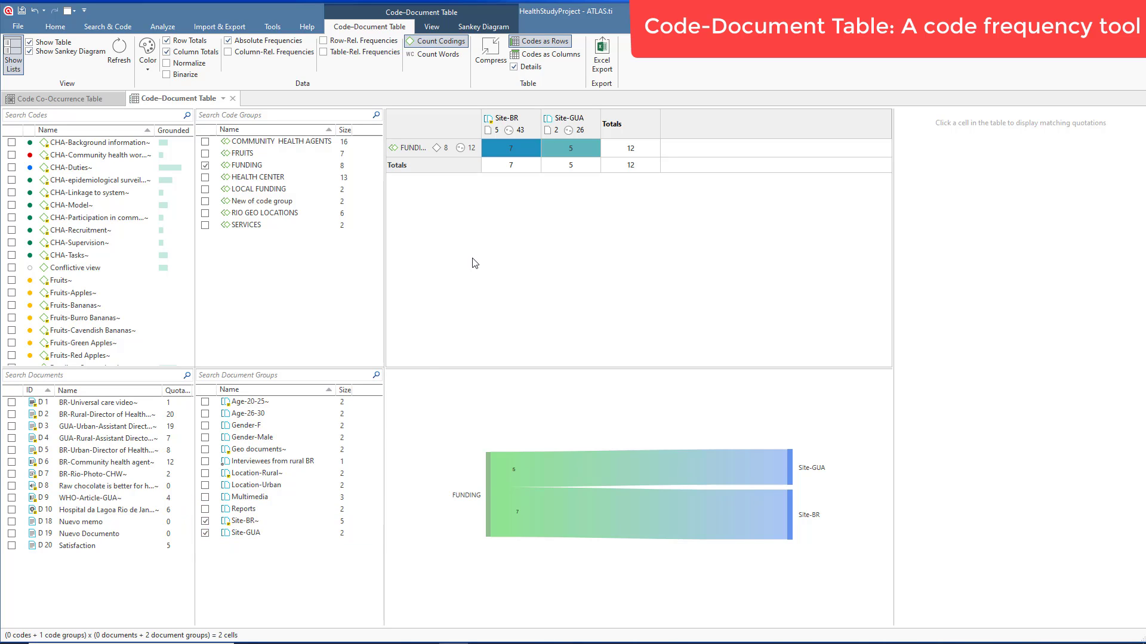
# - Display the FUNDING quotations for Site-BR and Site-GUA, widen the row-label column to fit, and check the quotation list's export option
pyautogui.click(518, 148)
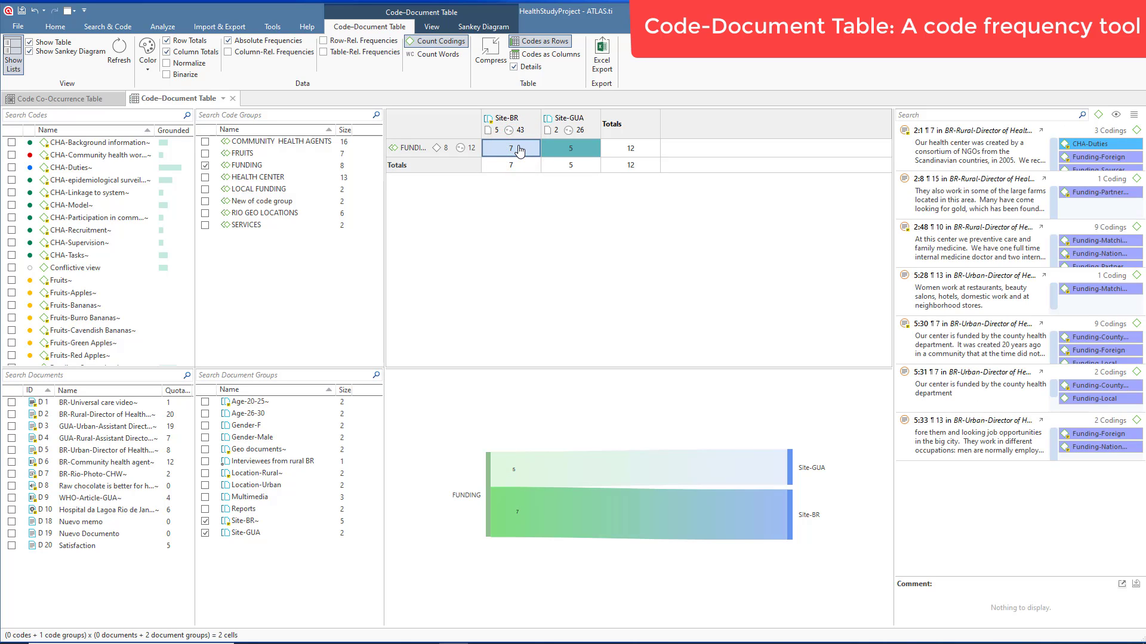
pyautogui.doubleClick(481, 127)
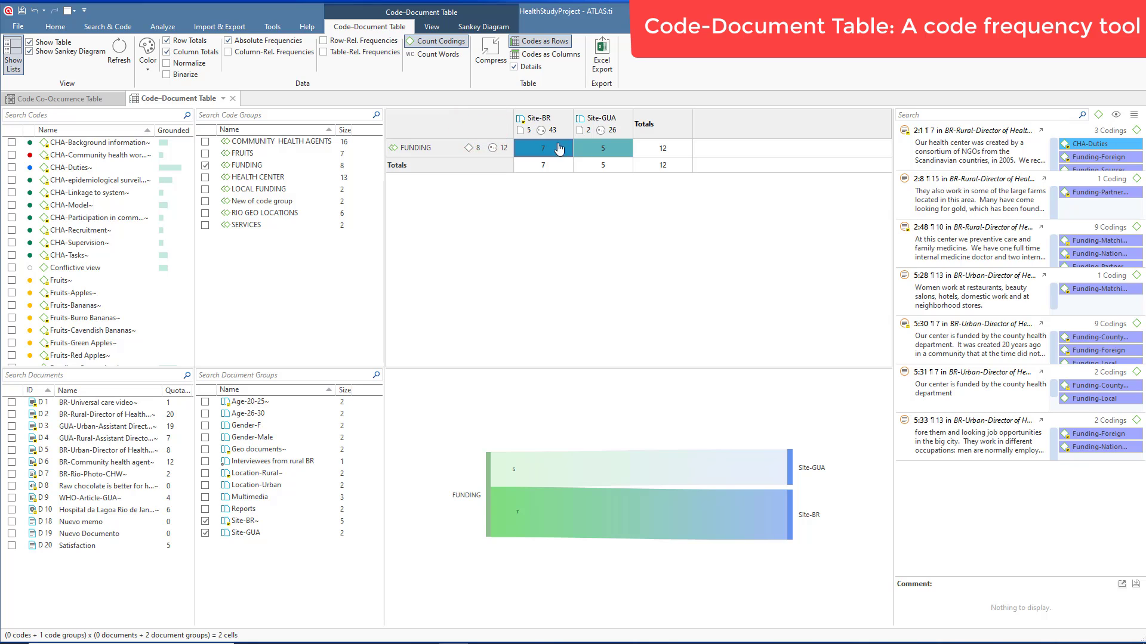
pyautogui.click(605, 153)
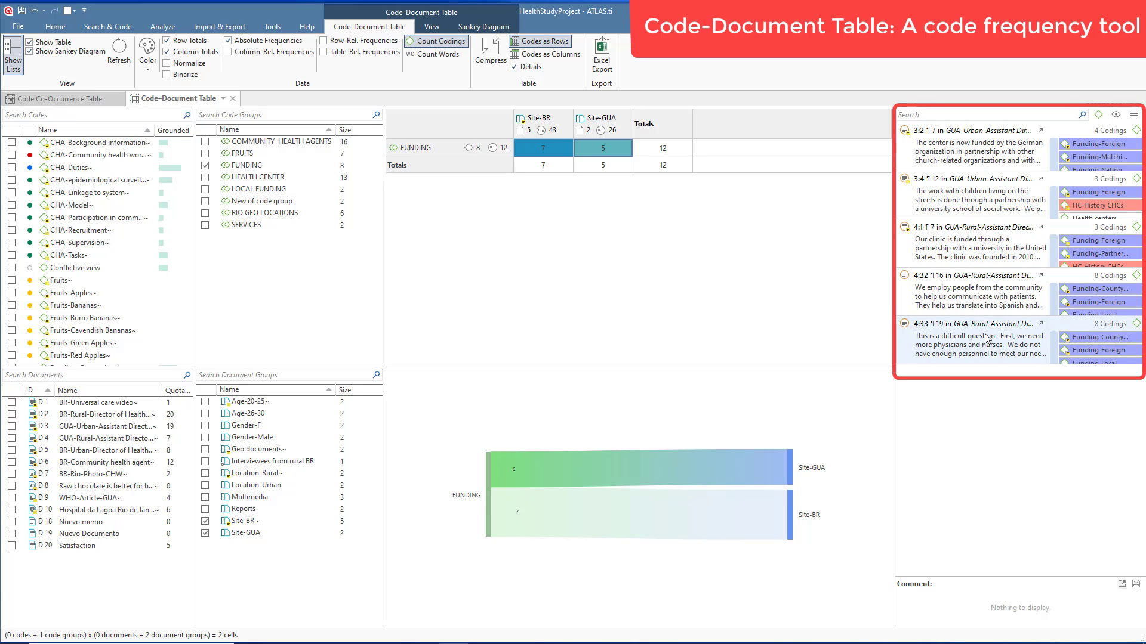
pyautogui.click(1135, 115)
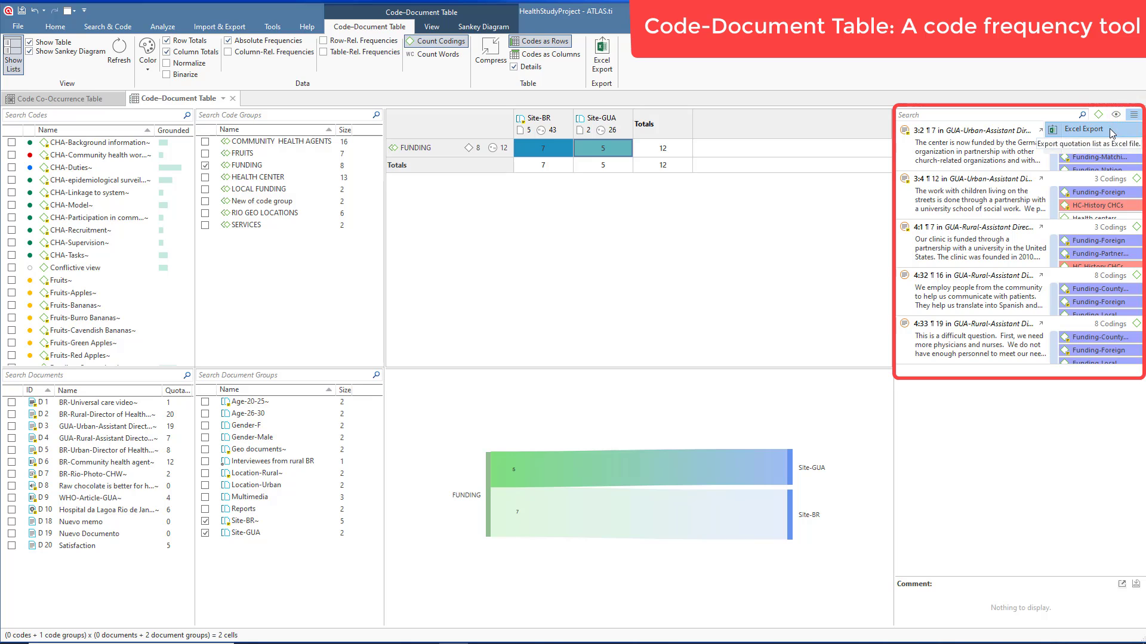
pyautogui.click(778, 231)
# - Examine the Sankey links from FUNDING to Site-BR and Site-GUA against the matching frequency cell in the table
pyautogui.click(610, 518)
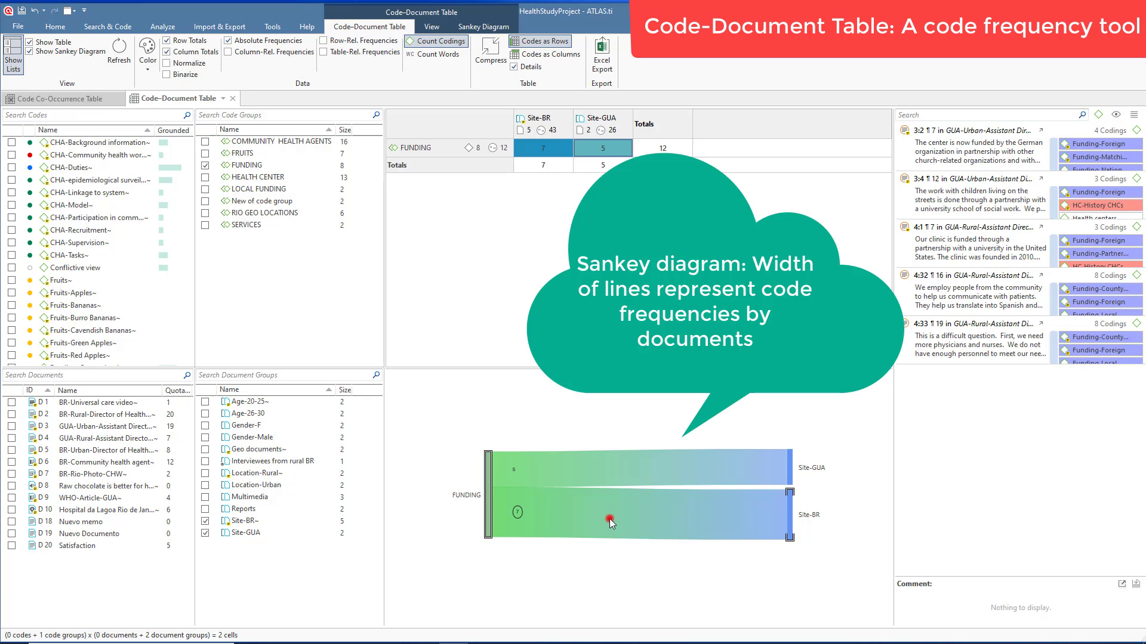
pyautogui.click(605, 475)
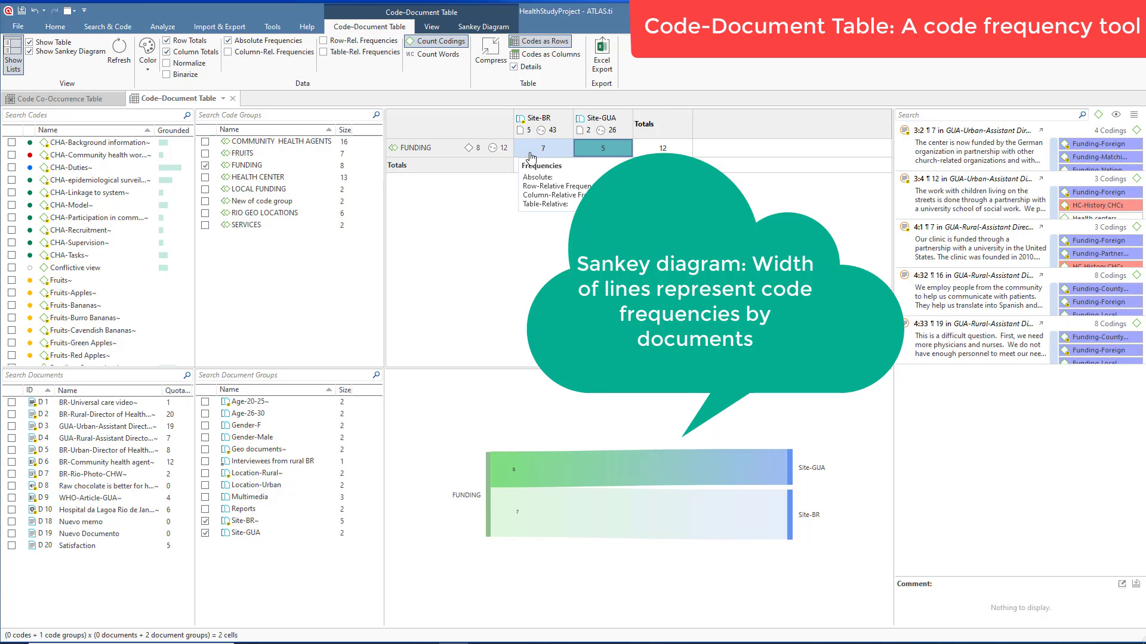
pyautogui.click(531, 156)
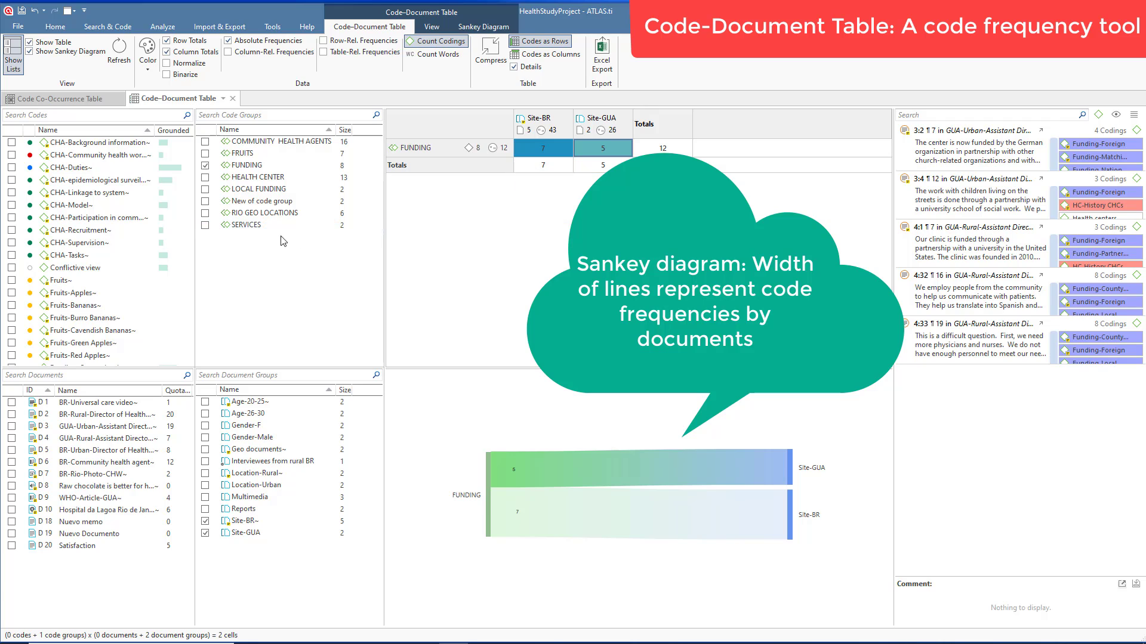
# - Add the SERVICES and HEALTH CENTER code groups and the Reports document group to the code-document table
pyautogui.click(205, 226)
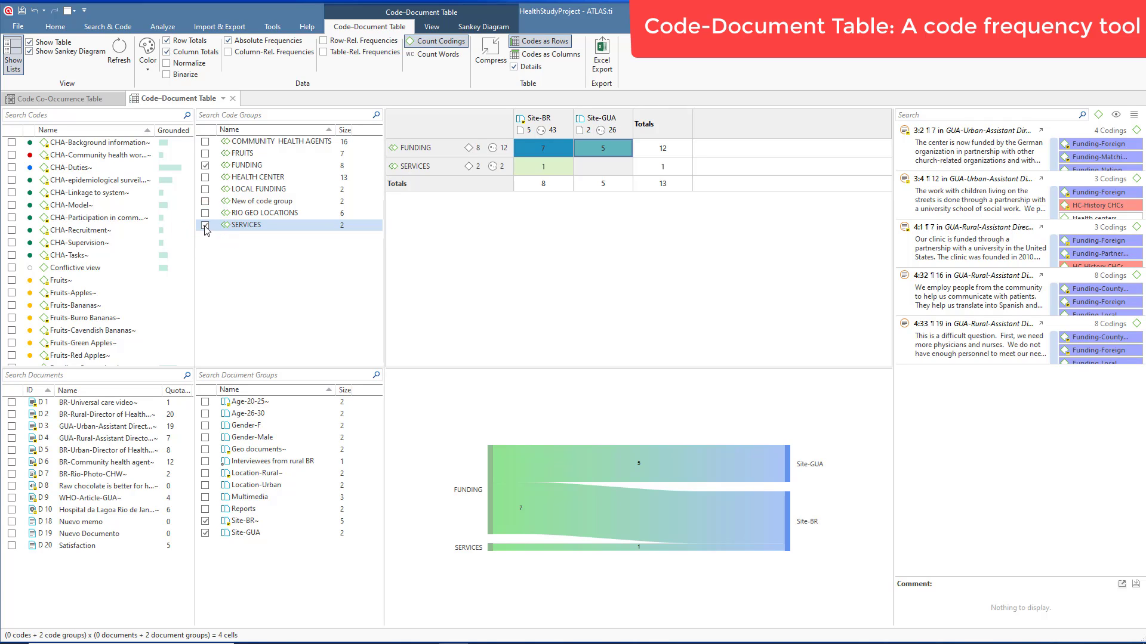
pyautogui.click(204, 178)
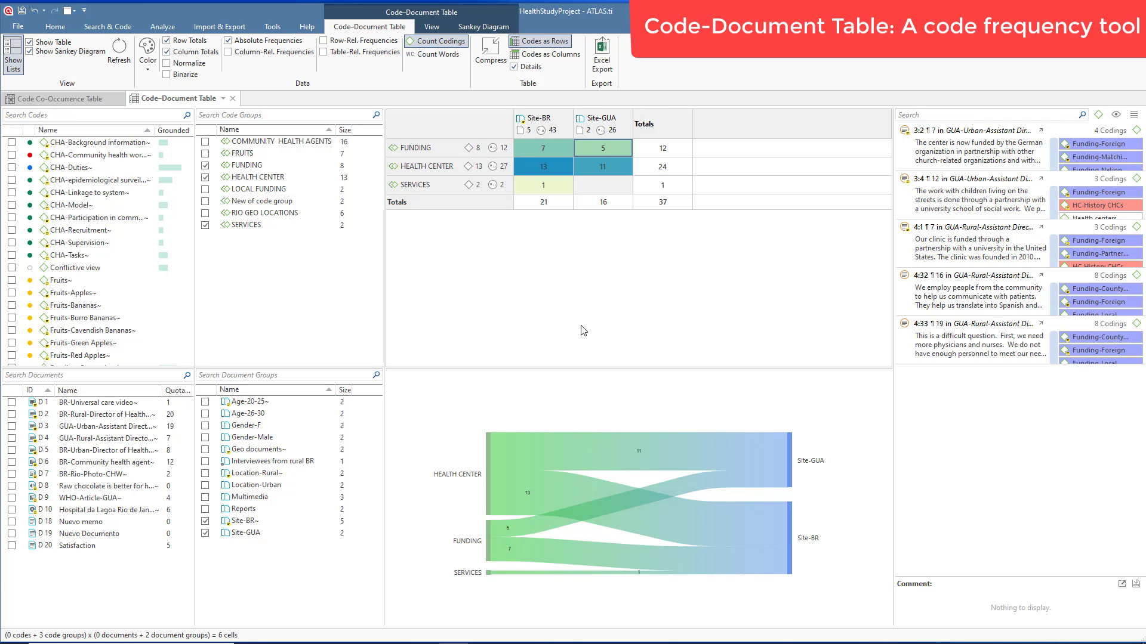
pyautogui.click(204, 509)
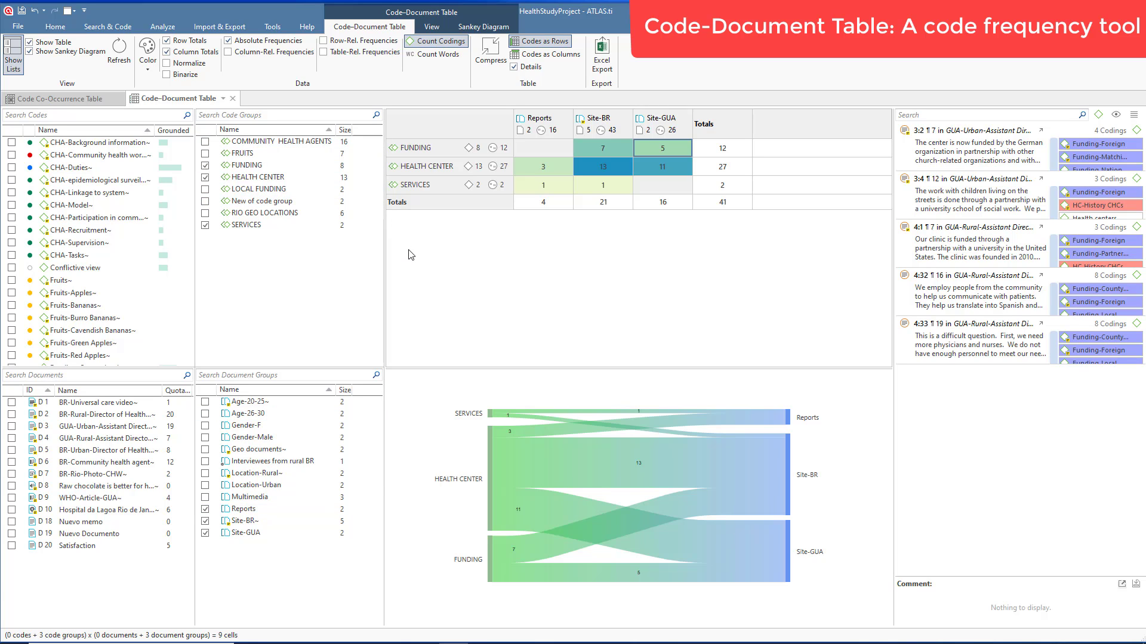
# - Binarize the code-document table to mark only presence or absence of quotations, and bring up the analysis tools
pyautogui.click(191, 75)
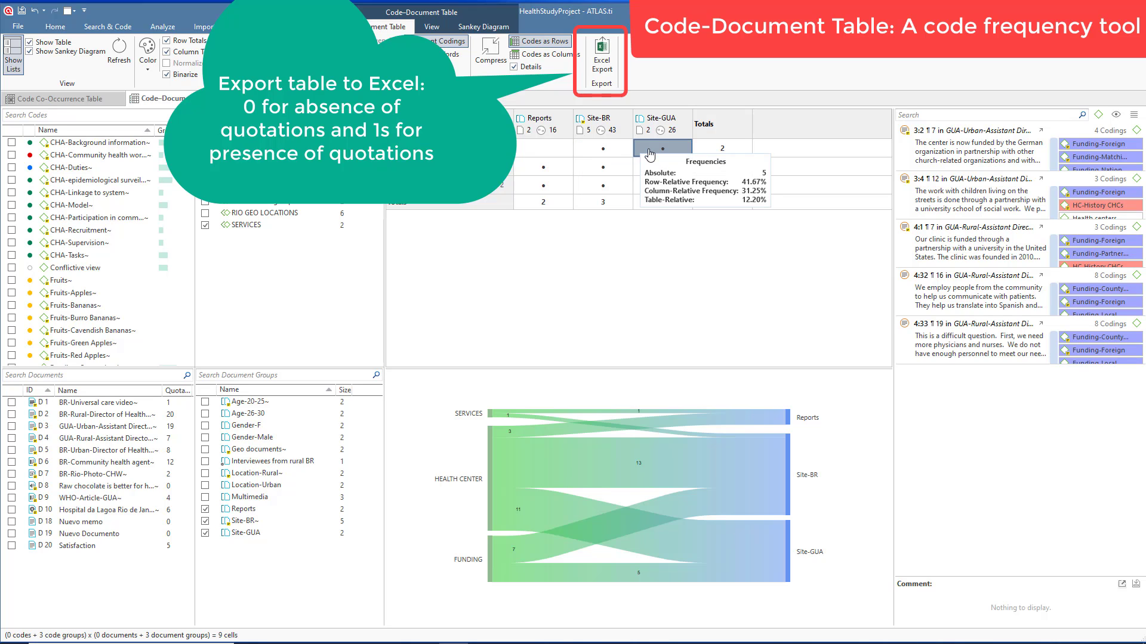
pyautogui.moveTo(645, 153)
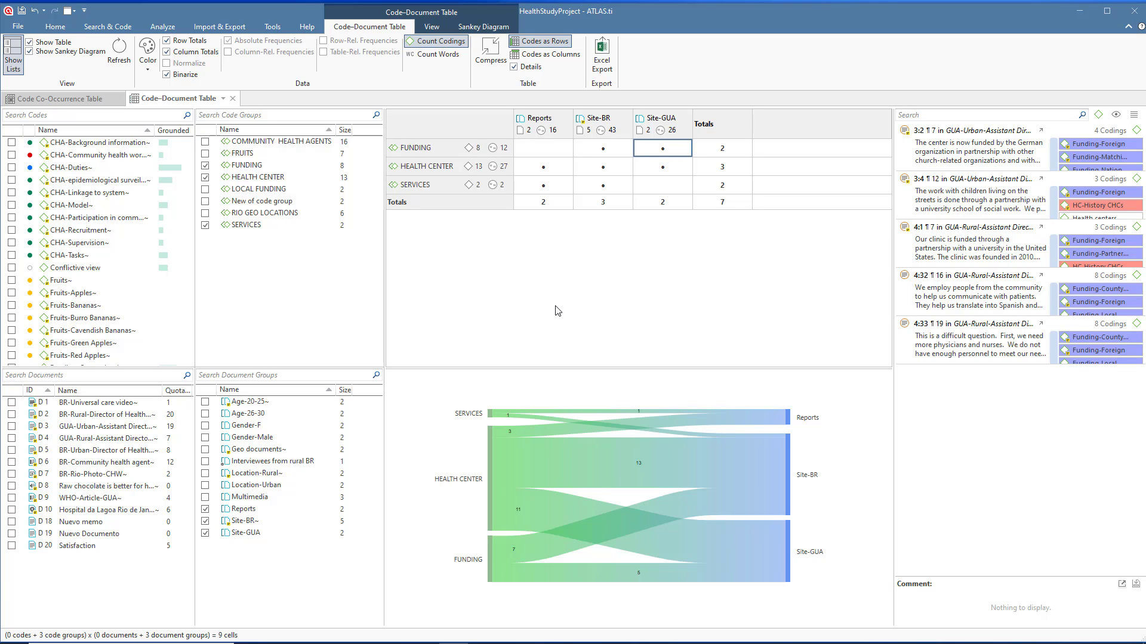
pyautogui.click(177, 27)
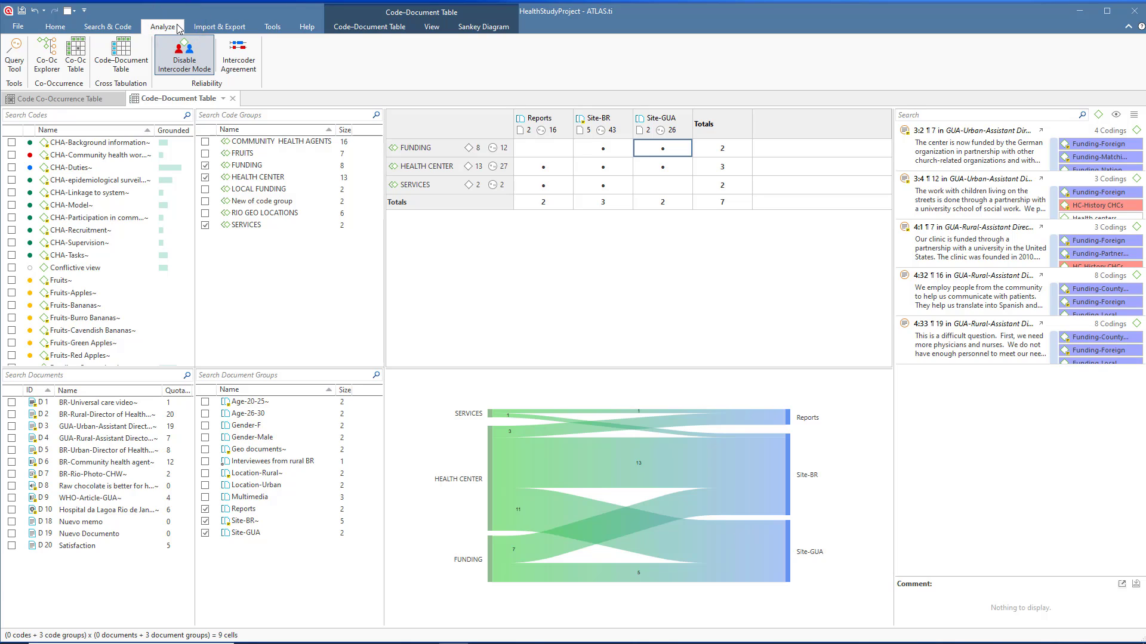
pyautogui.click(66, 26)
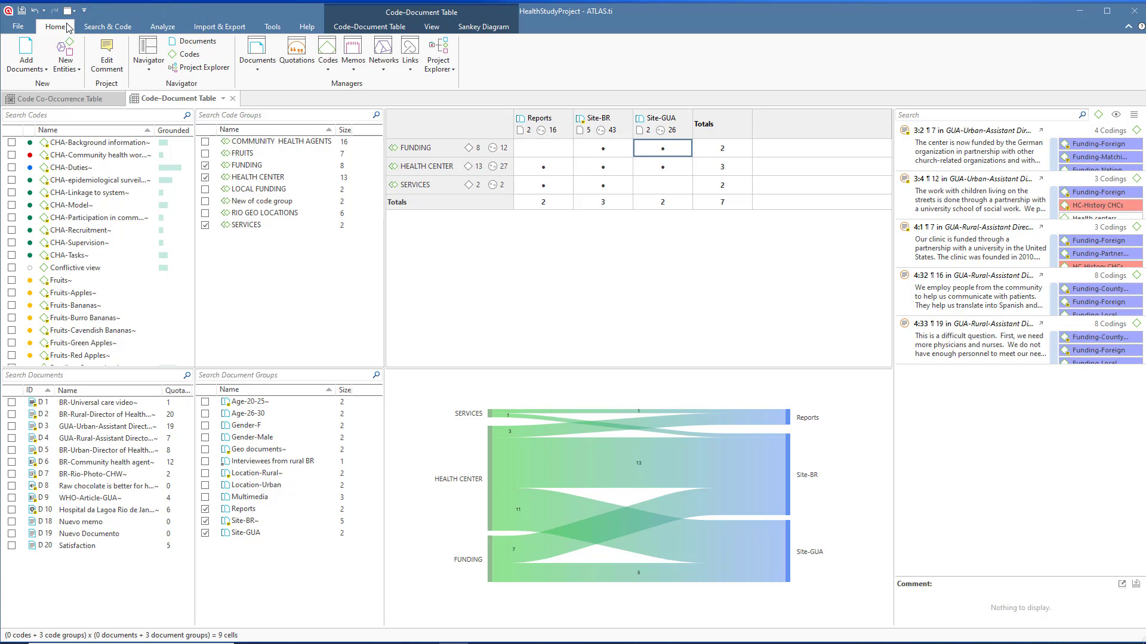
pyautogui.click(219, 27)
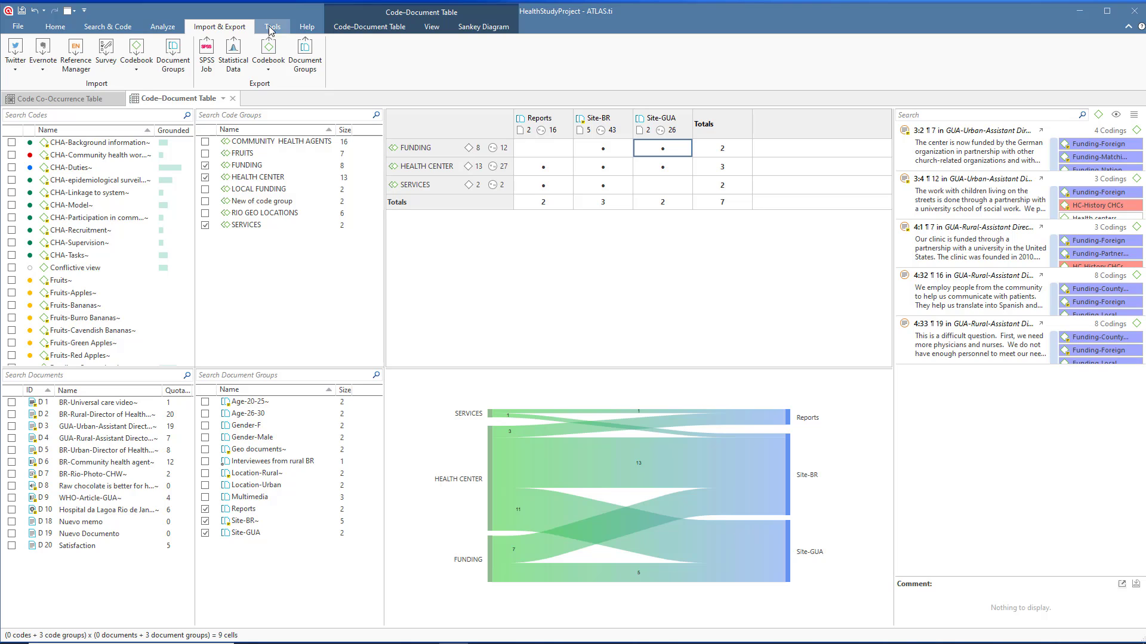
pyautogui.click(56, 27)
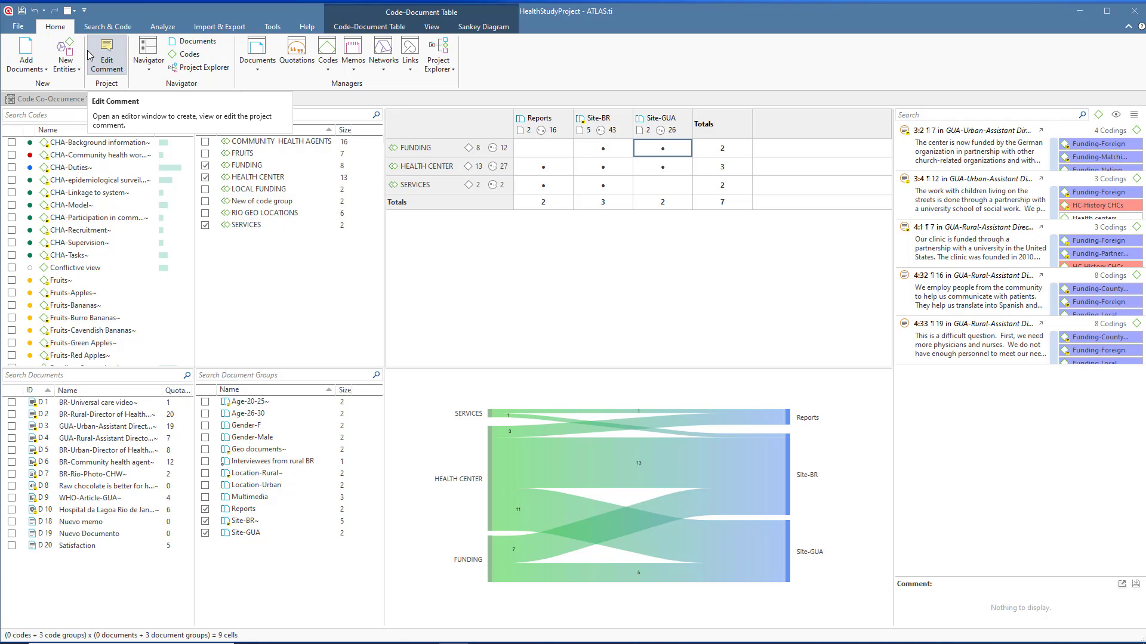
# - Open the online ATLAS.ti 9 Quick Tour manual in the browser and search it for "query"
pyautogui.click(306, 27)
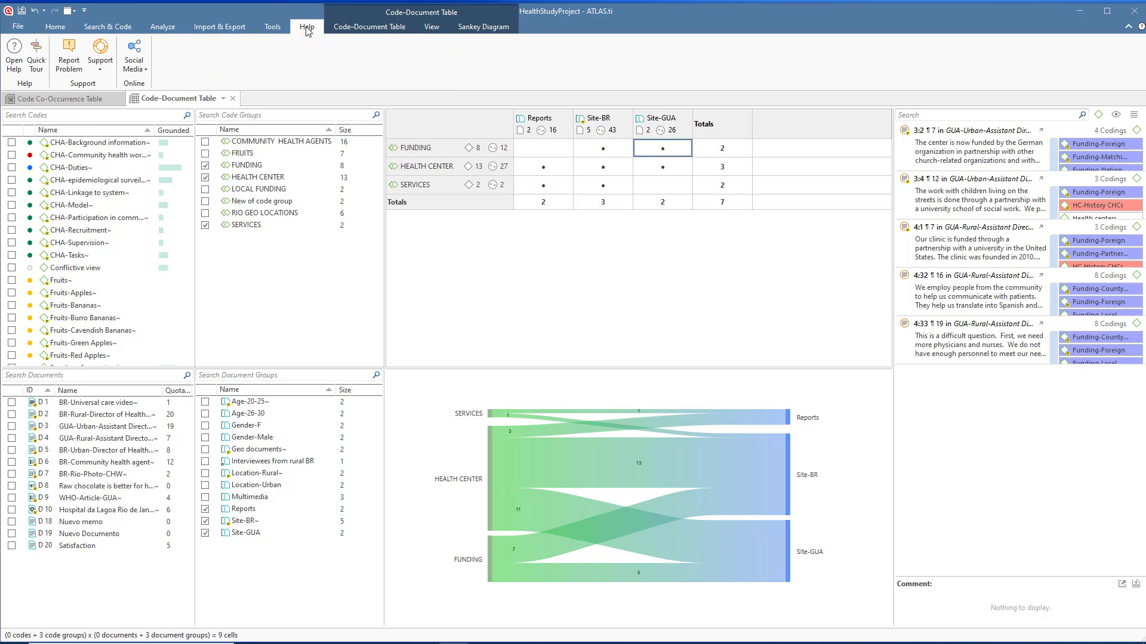
pyautogui.click(41, 56)
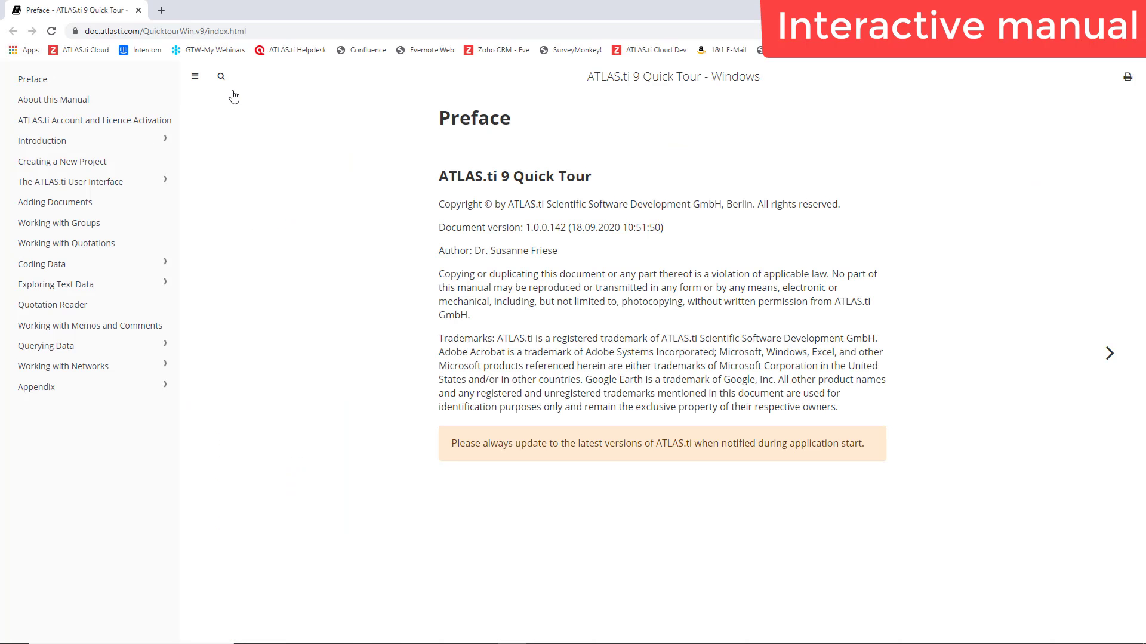
pyautogui.click(222, 78)
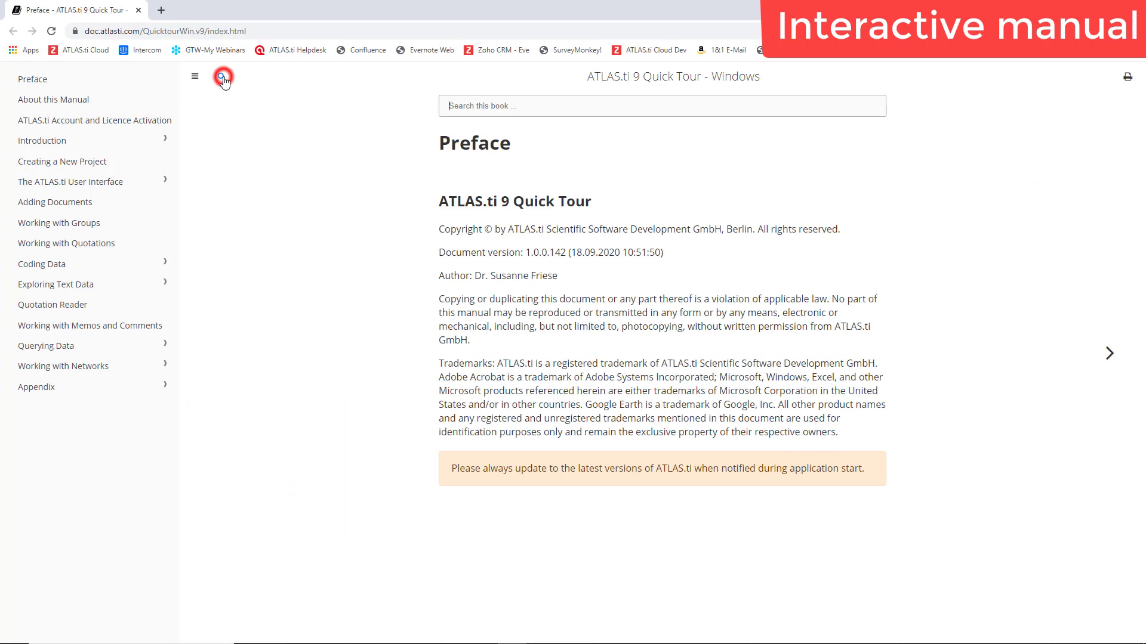
pyautogui.click(471, 106)
pyautogui.write('query')
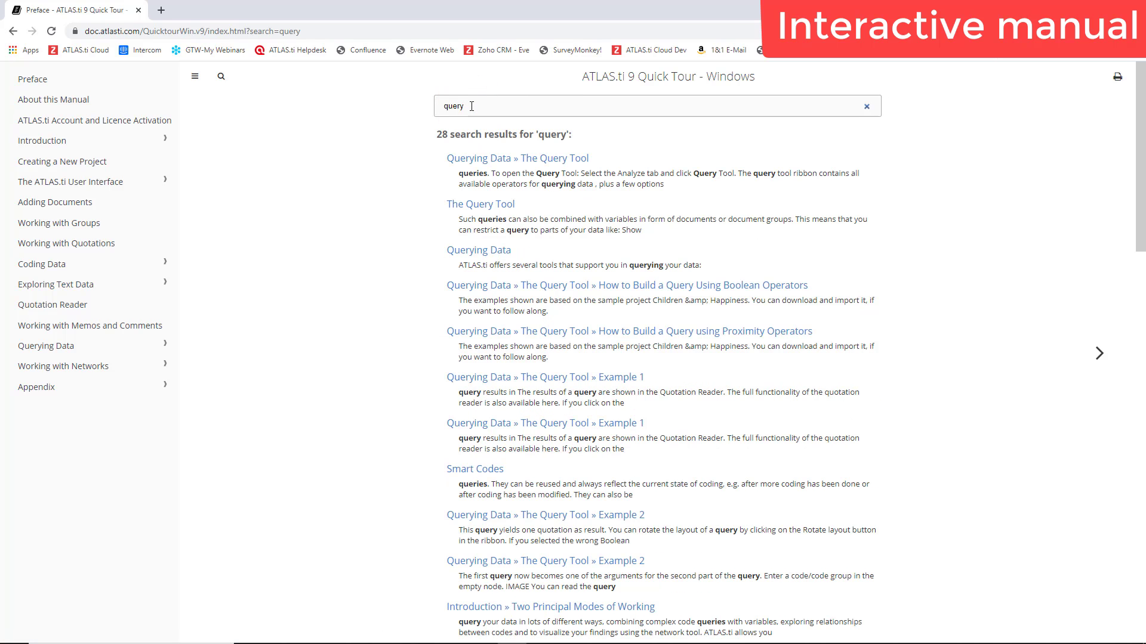
# - View the manual's section titled The Query Tool from the search results, and return to the HealthStudyProject window in ATLAS.ti
pyautogui.click(481, 204)
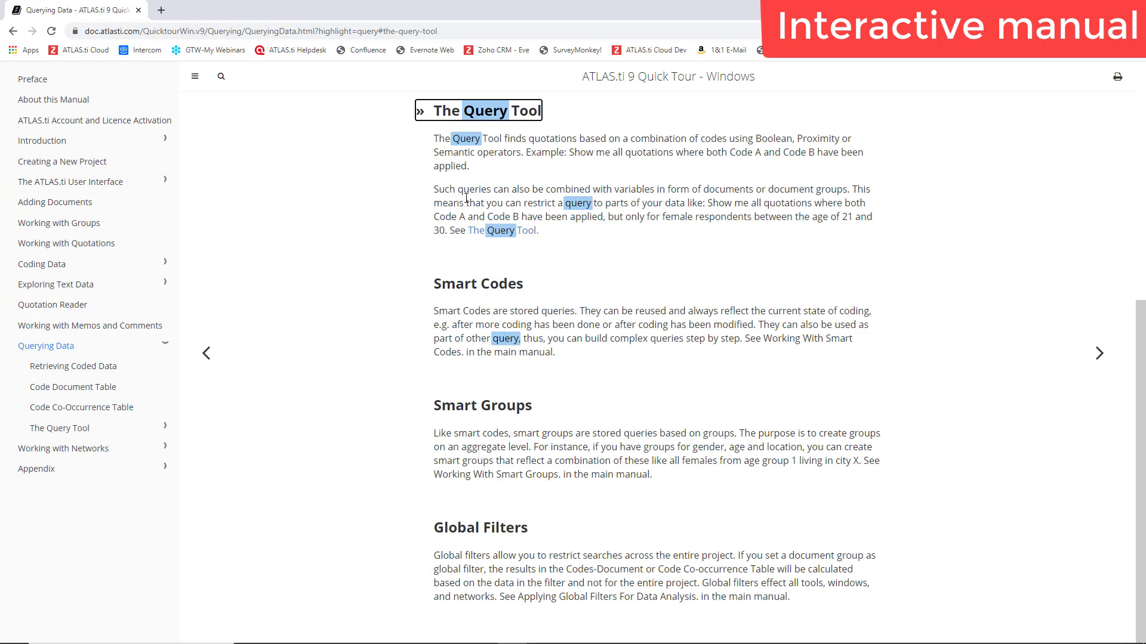
pyautogui.click(14, 34)
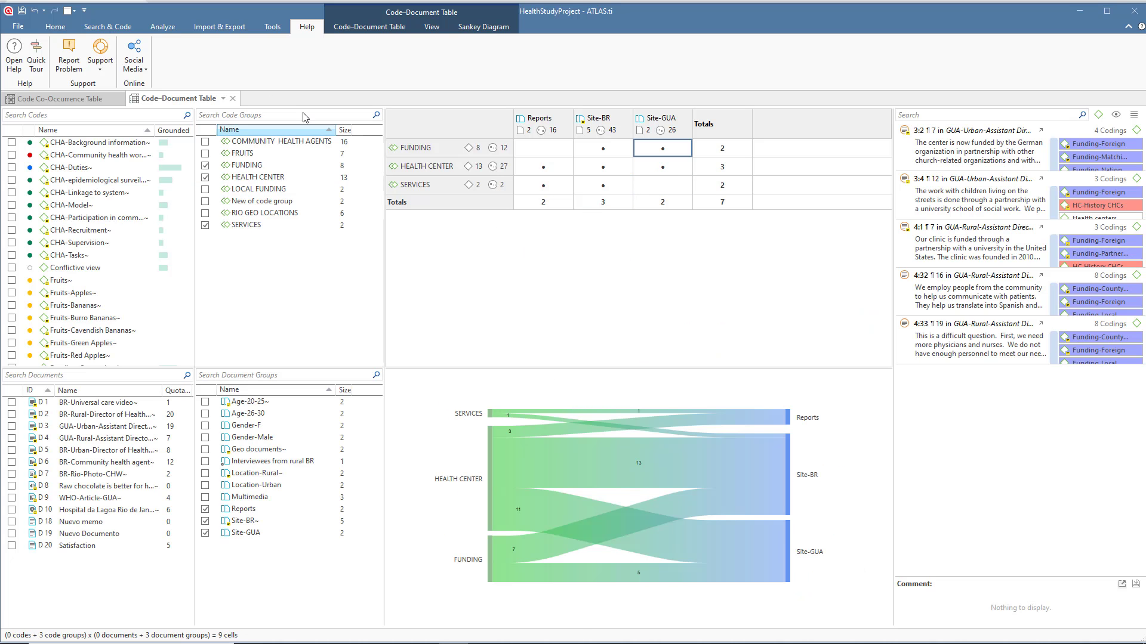
pyautogui.click(56, 28)
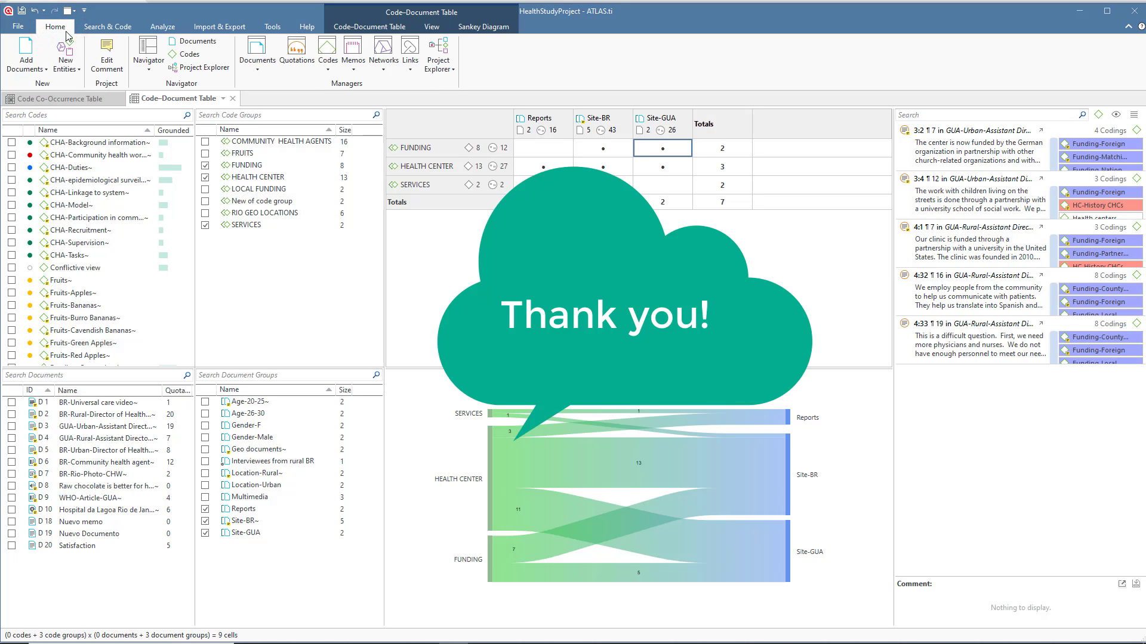